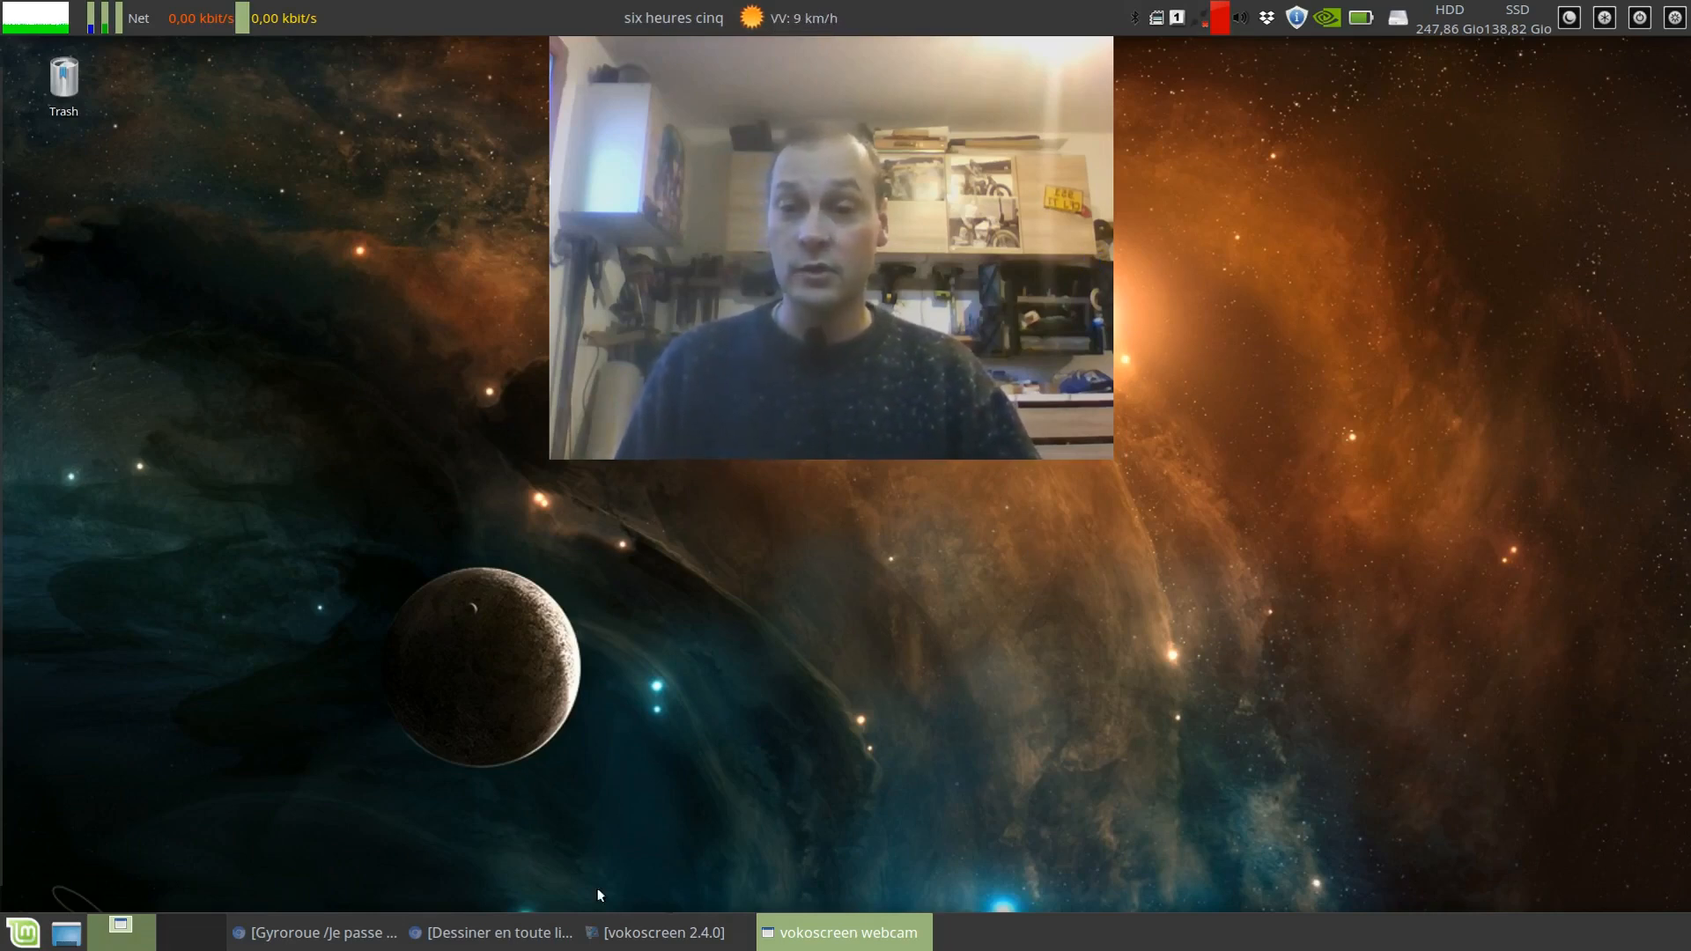
Switch to the Inkscape website in the browser and look through its French home page.
click(493, 933)
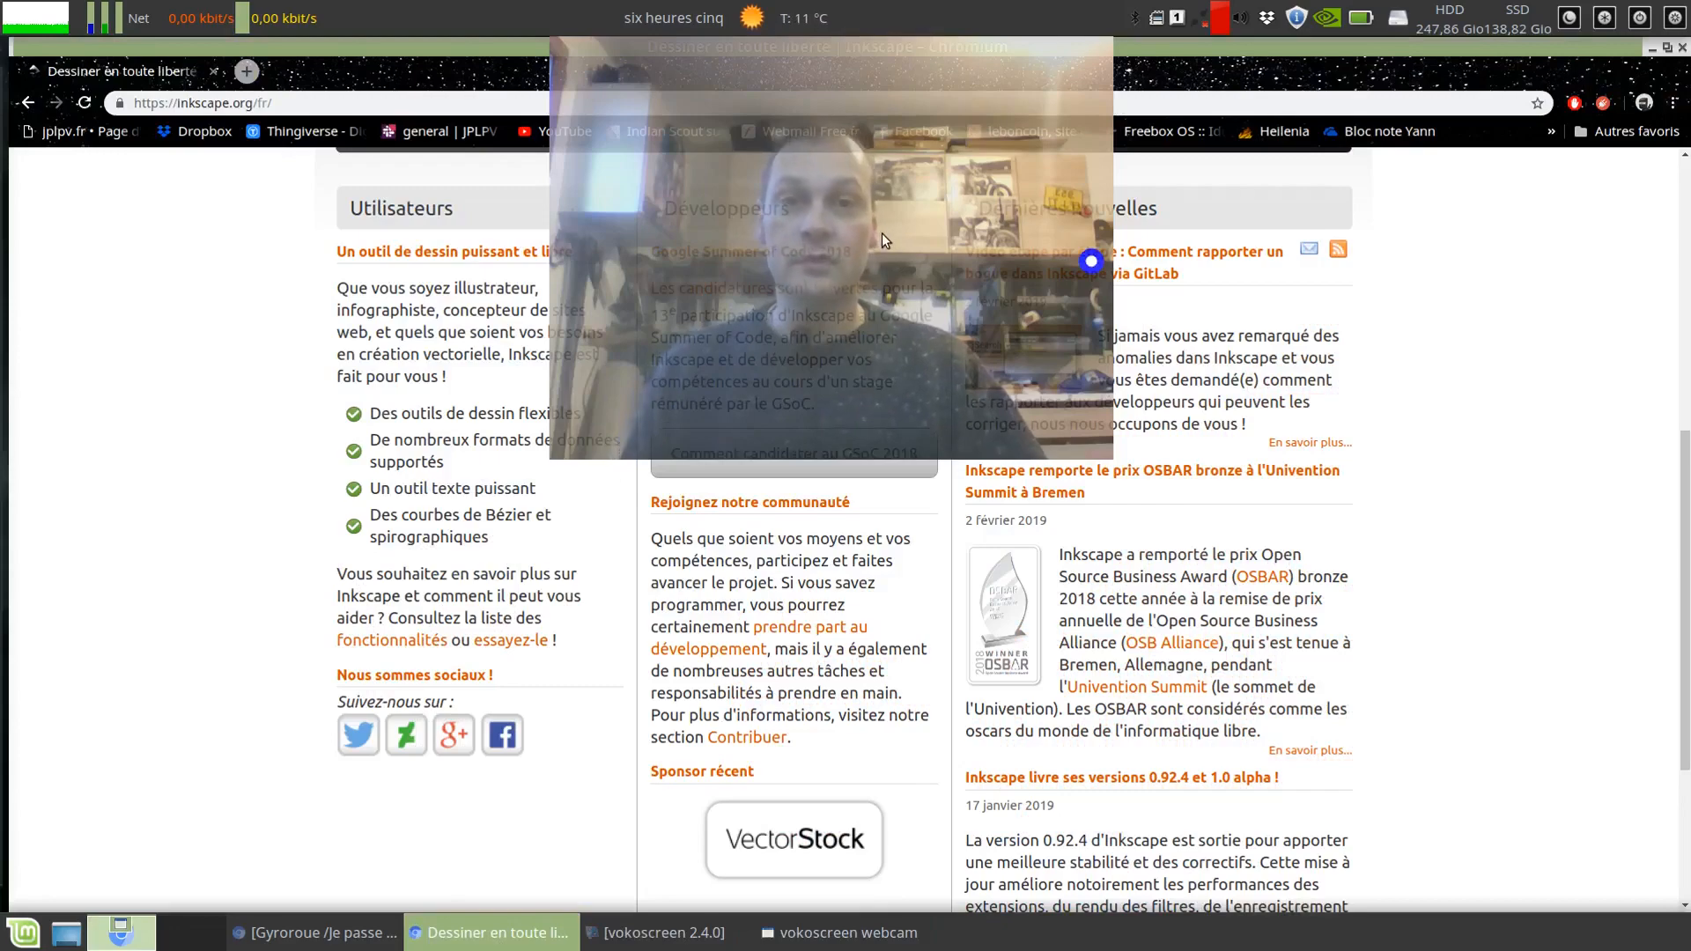
drag(984, 164, 1593, 425)
click(219, 253)
scroll(220, 253, up, 10)
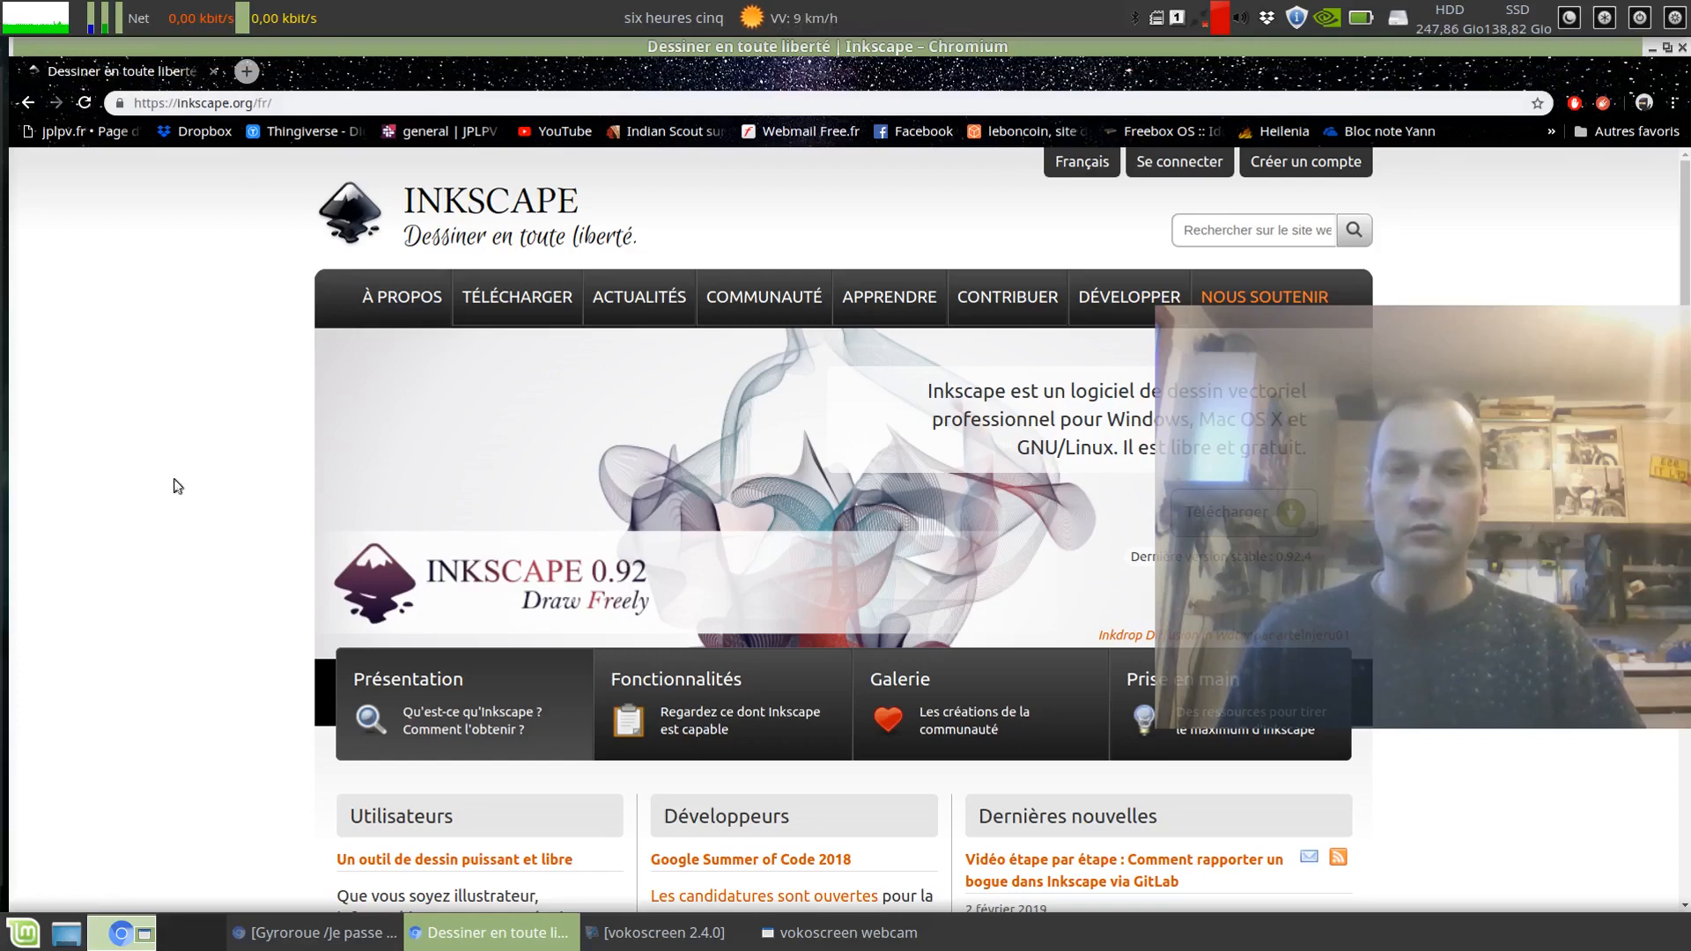
scroll(245, 484, down, 2)
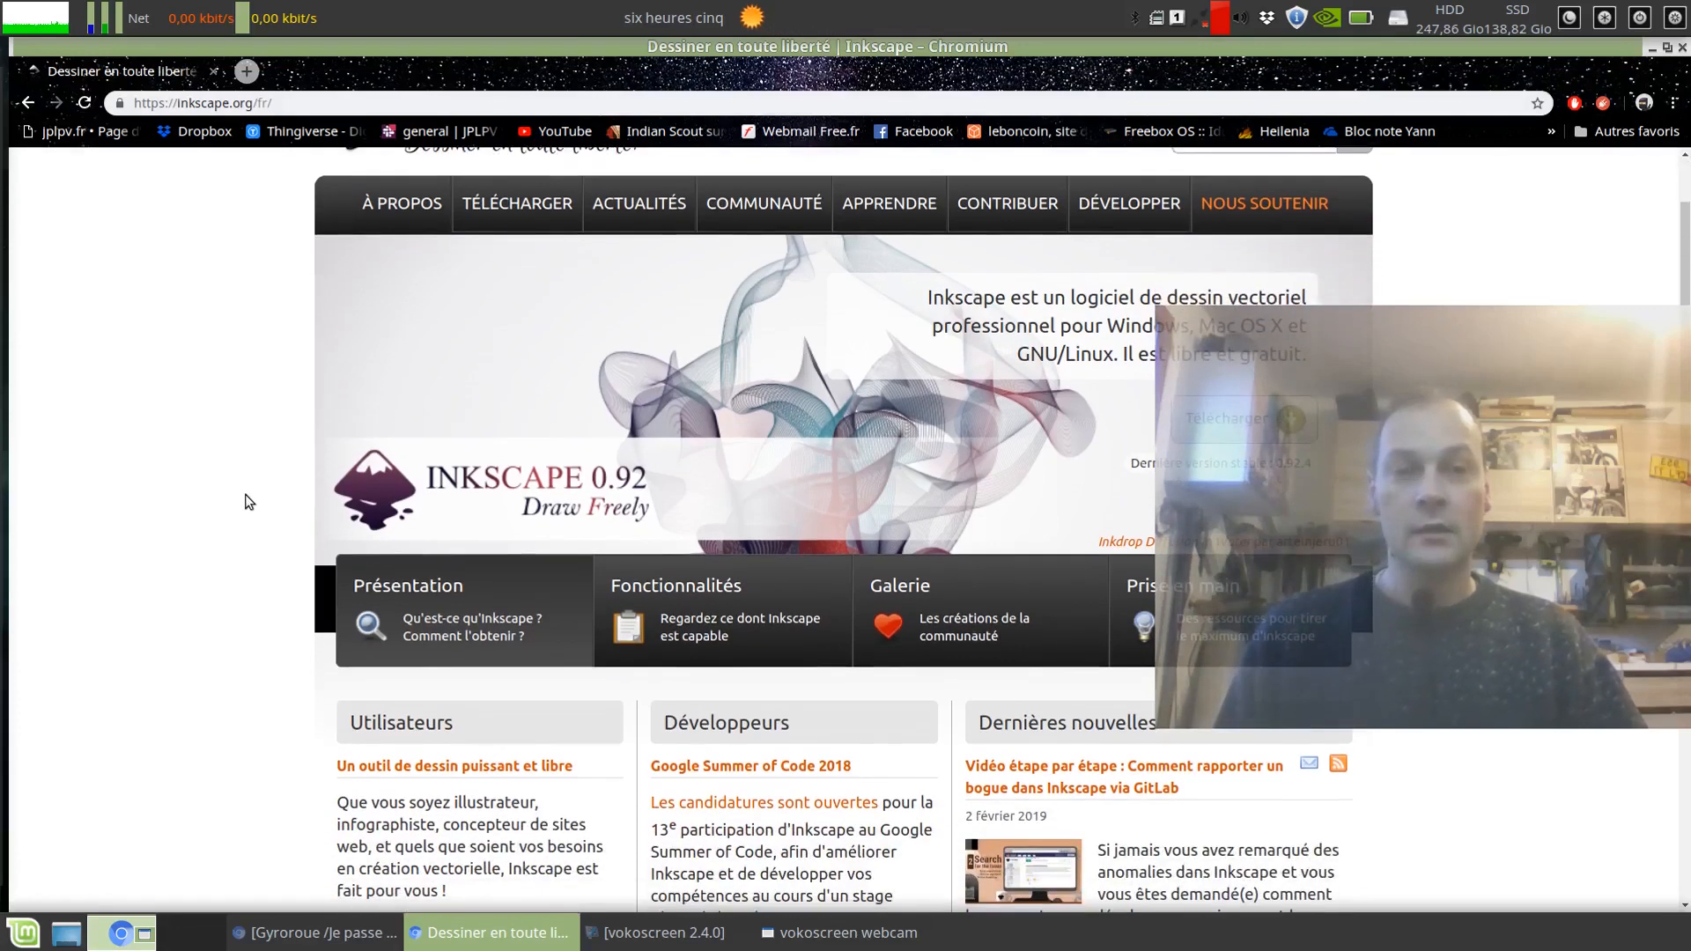
scroll(268, 464, down, 5)
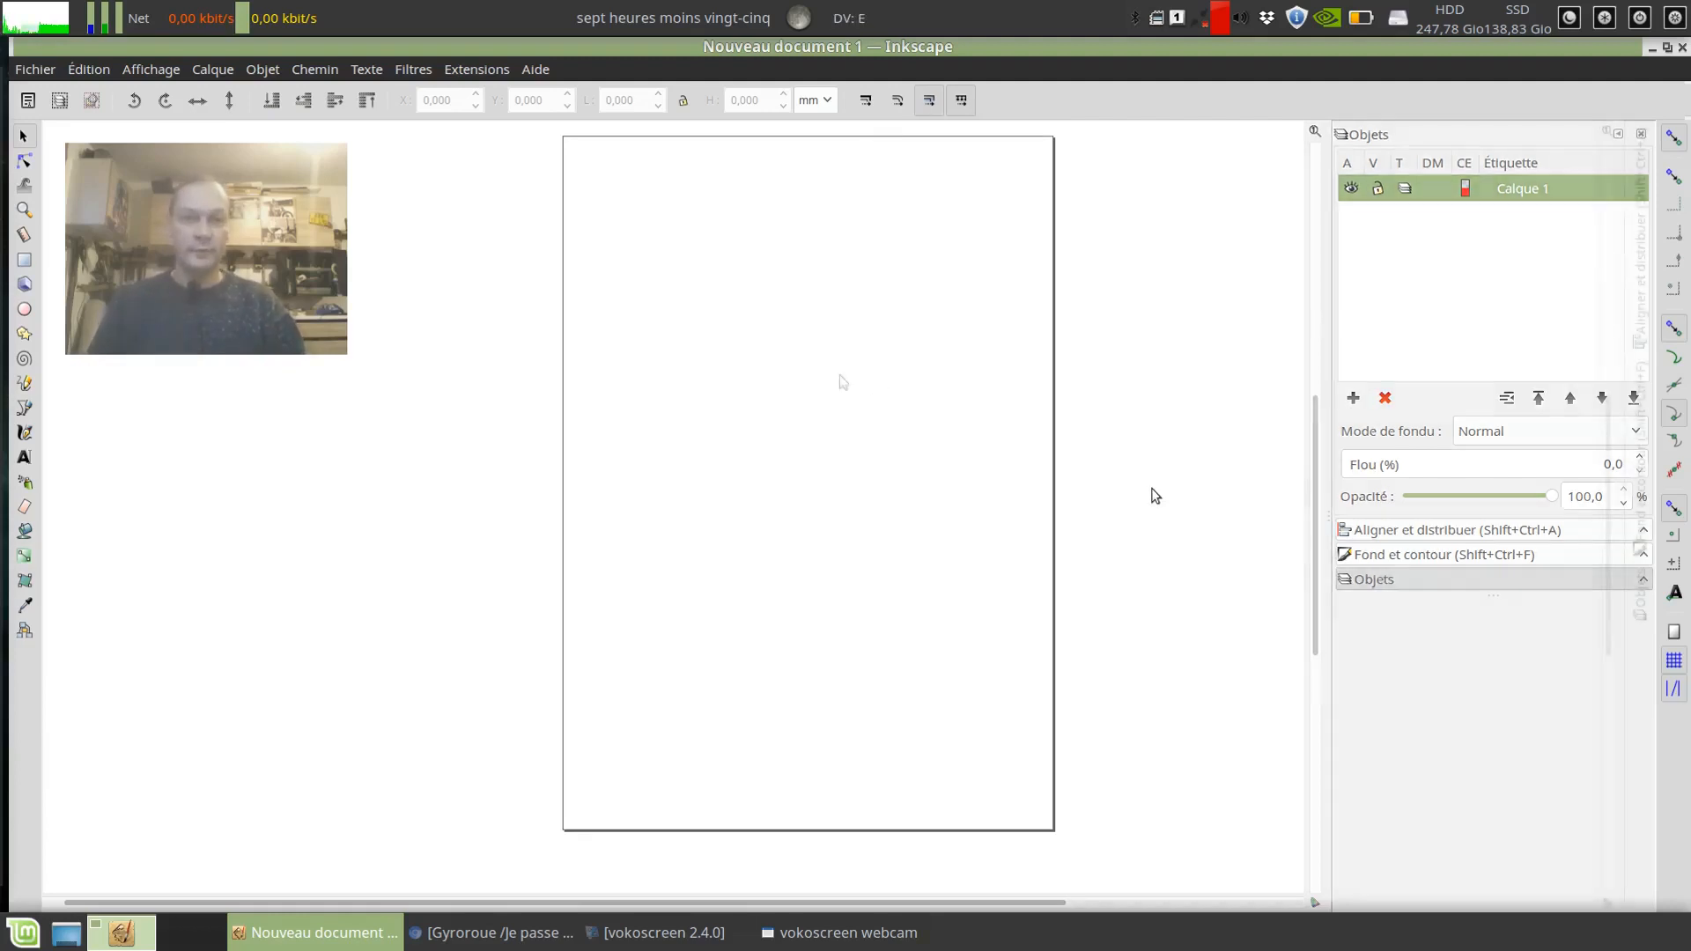
Hide the docked dialogs and open the document properties to view the page settings.
key(F12)
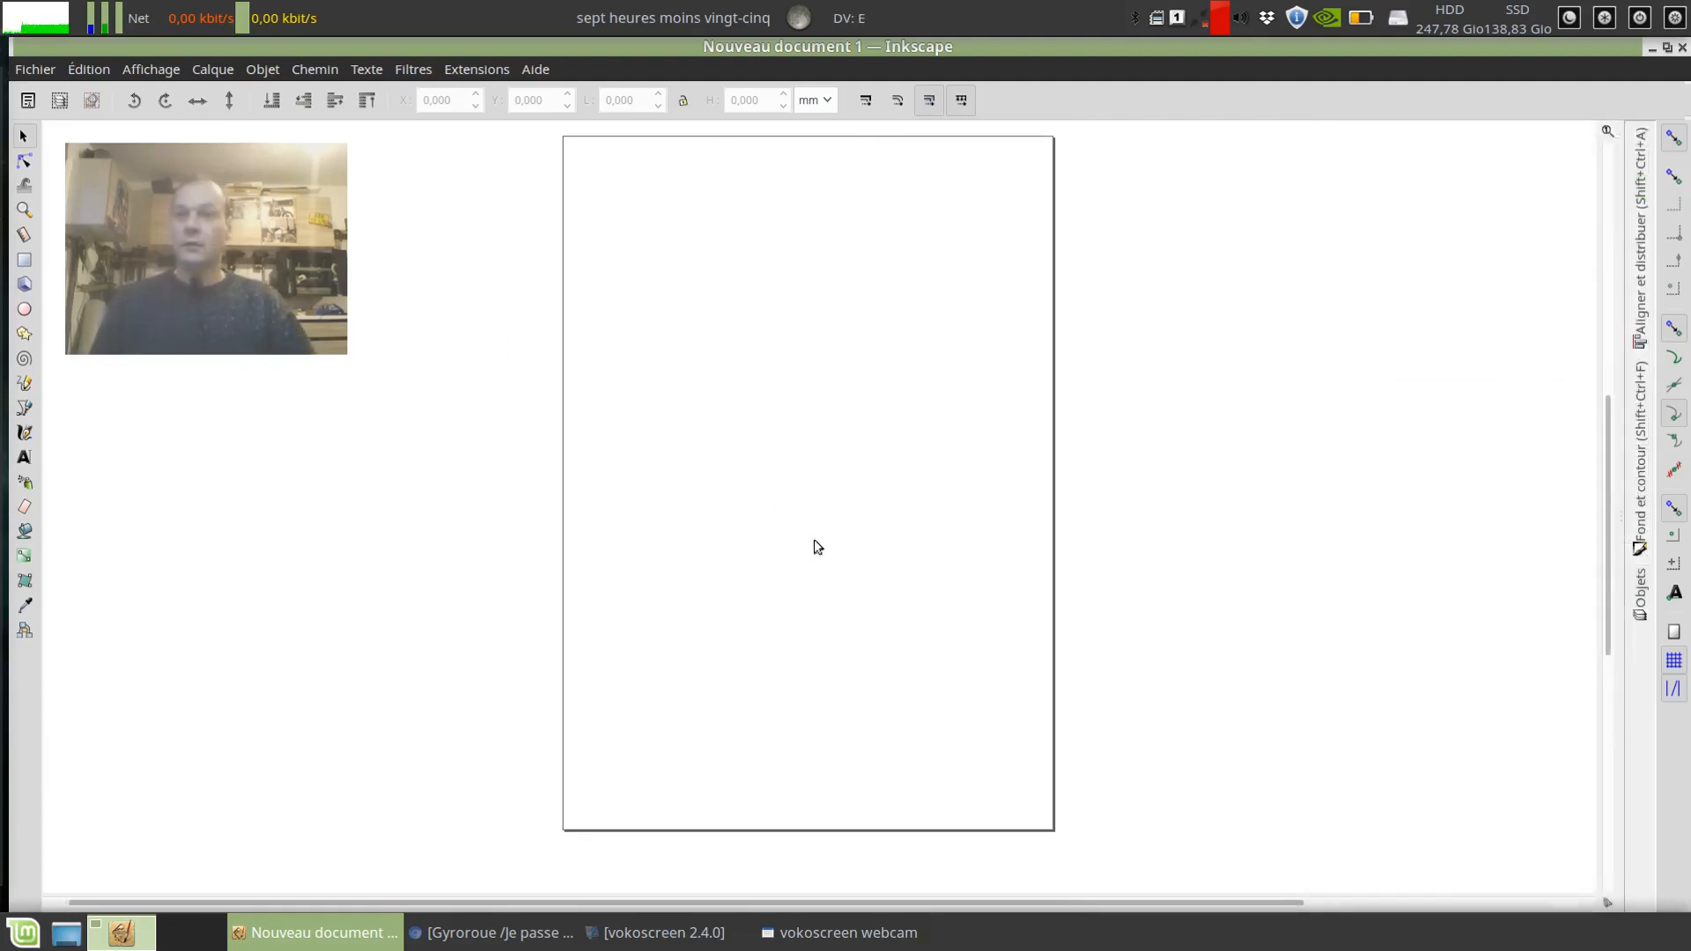
click(37, 71)
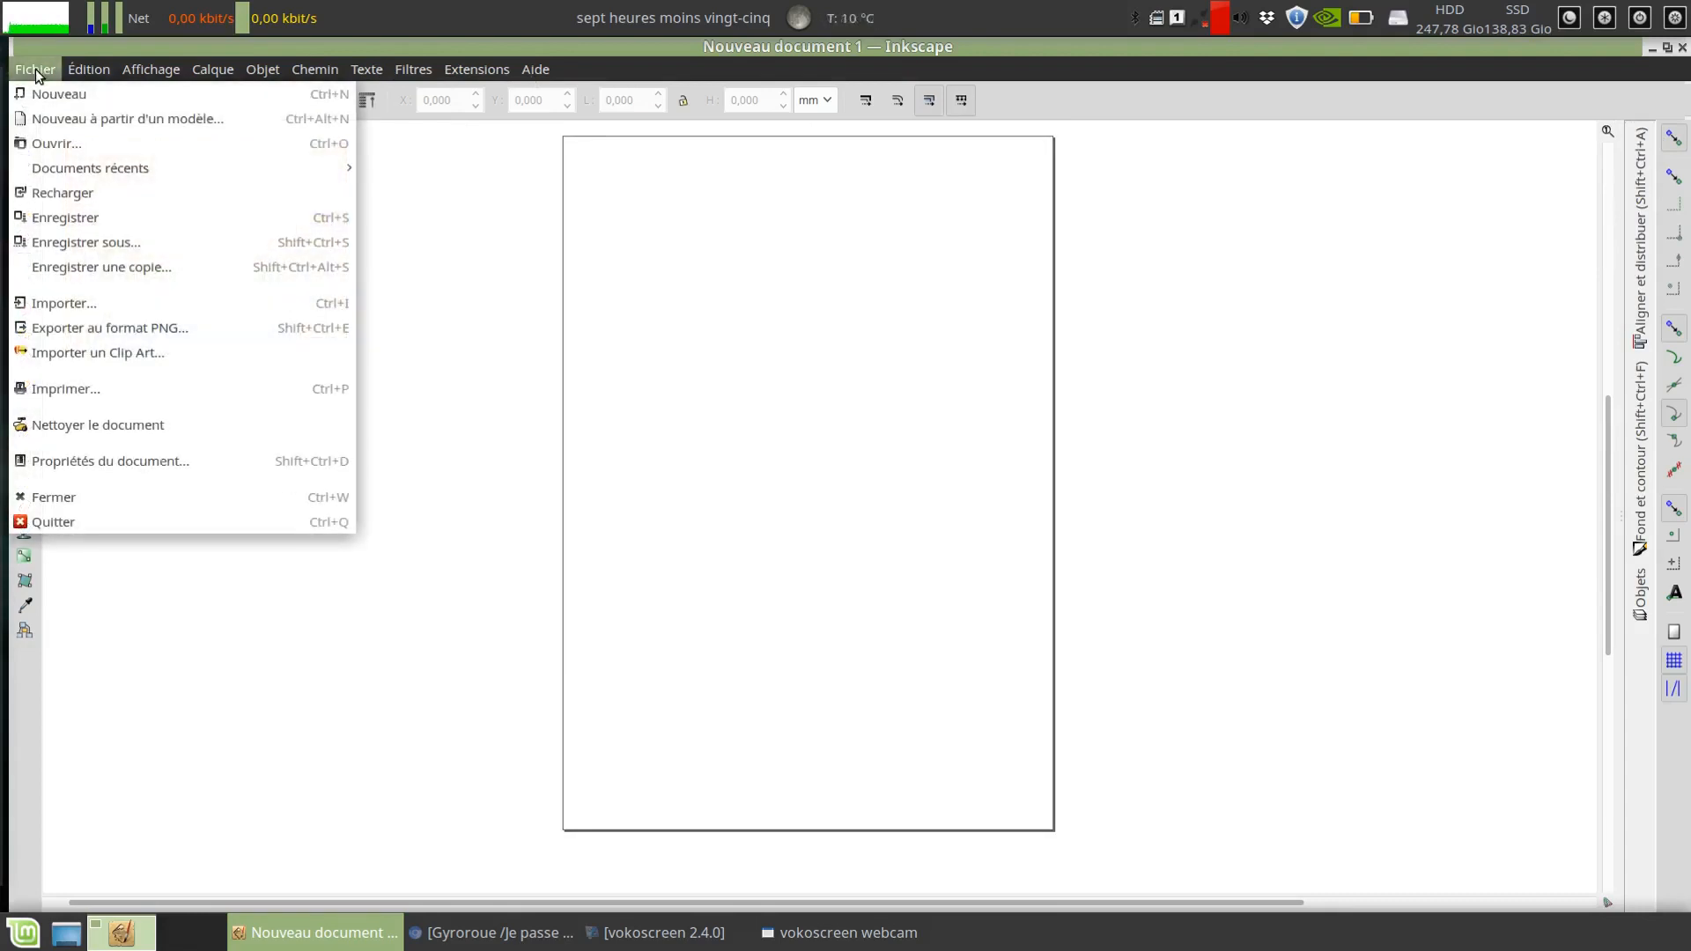
click(123, 463)
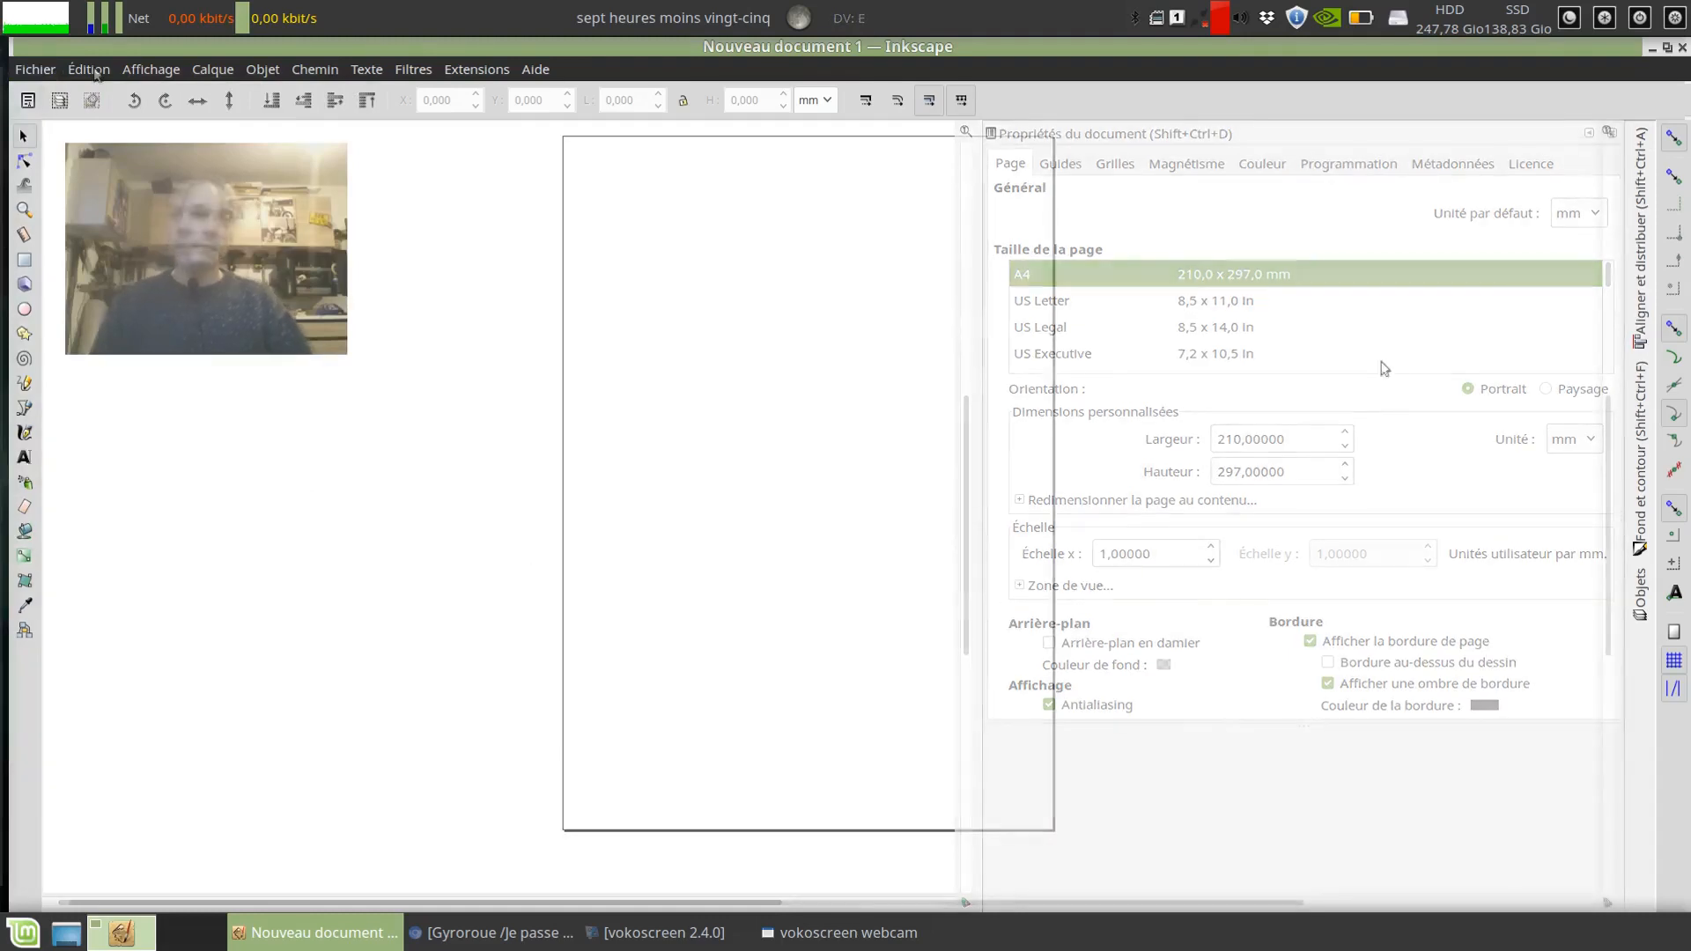
click(95, 70)
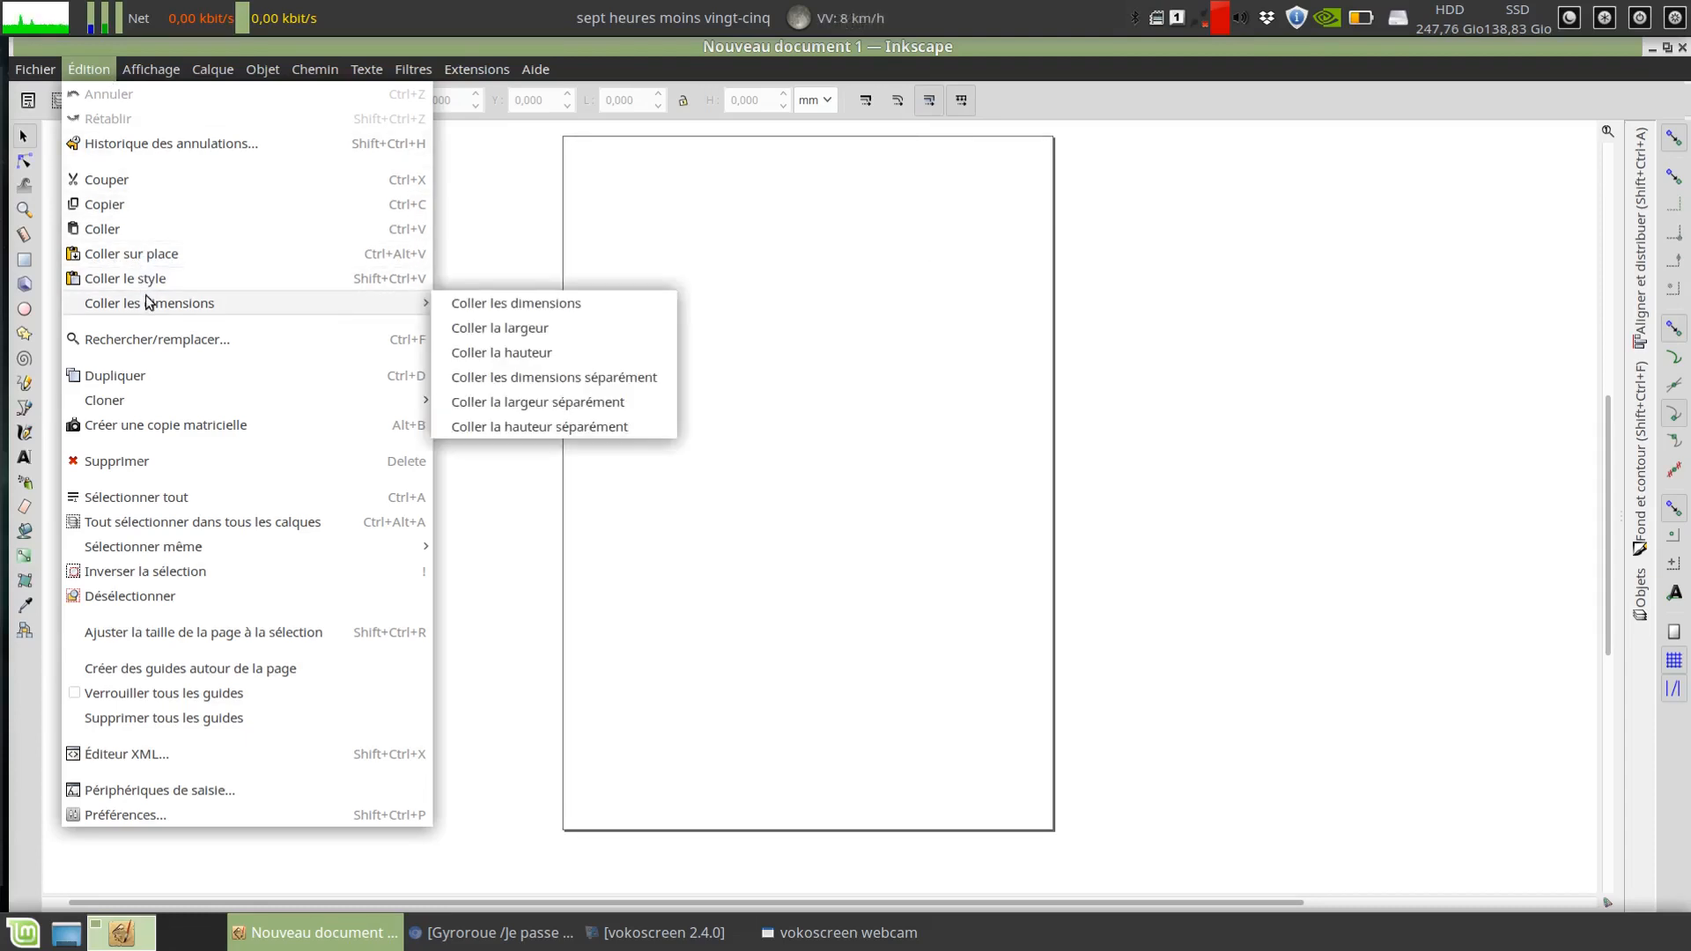
mouse_move(143, 302)
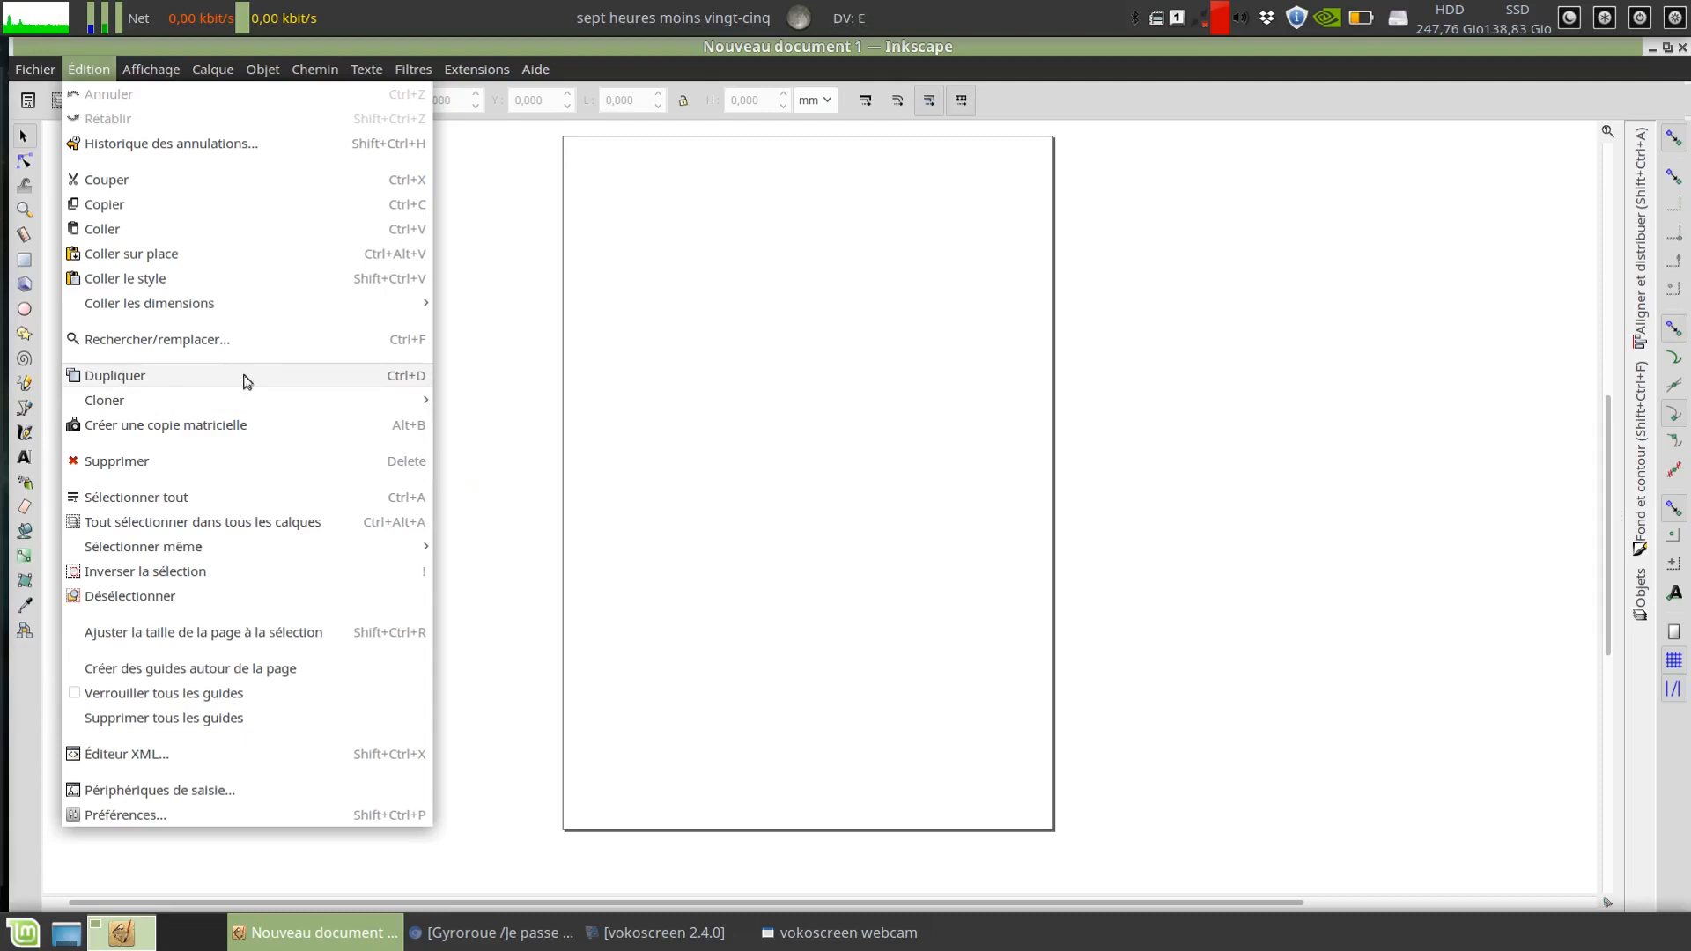
mouse_move(185, 404)
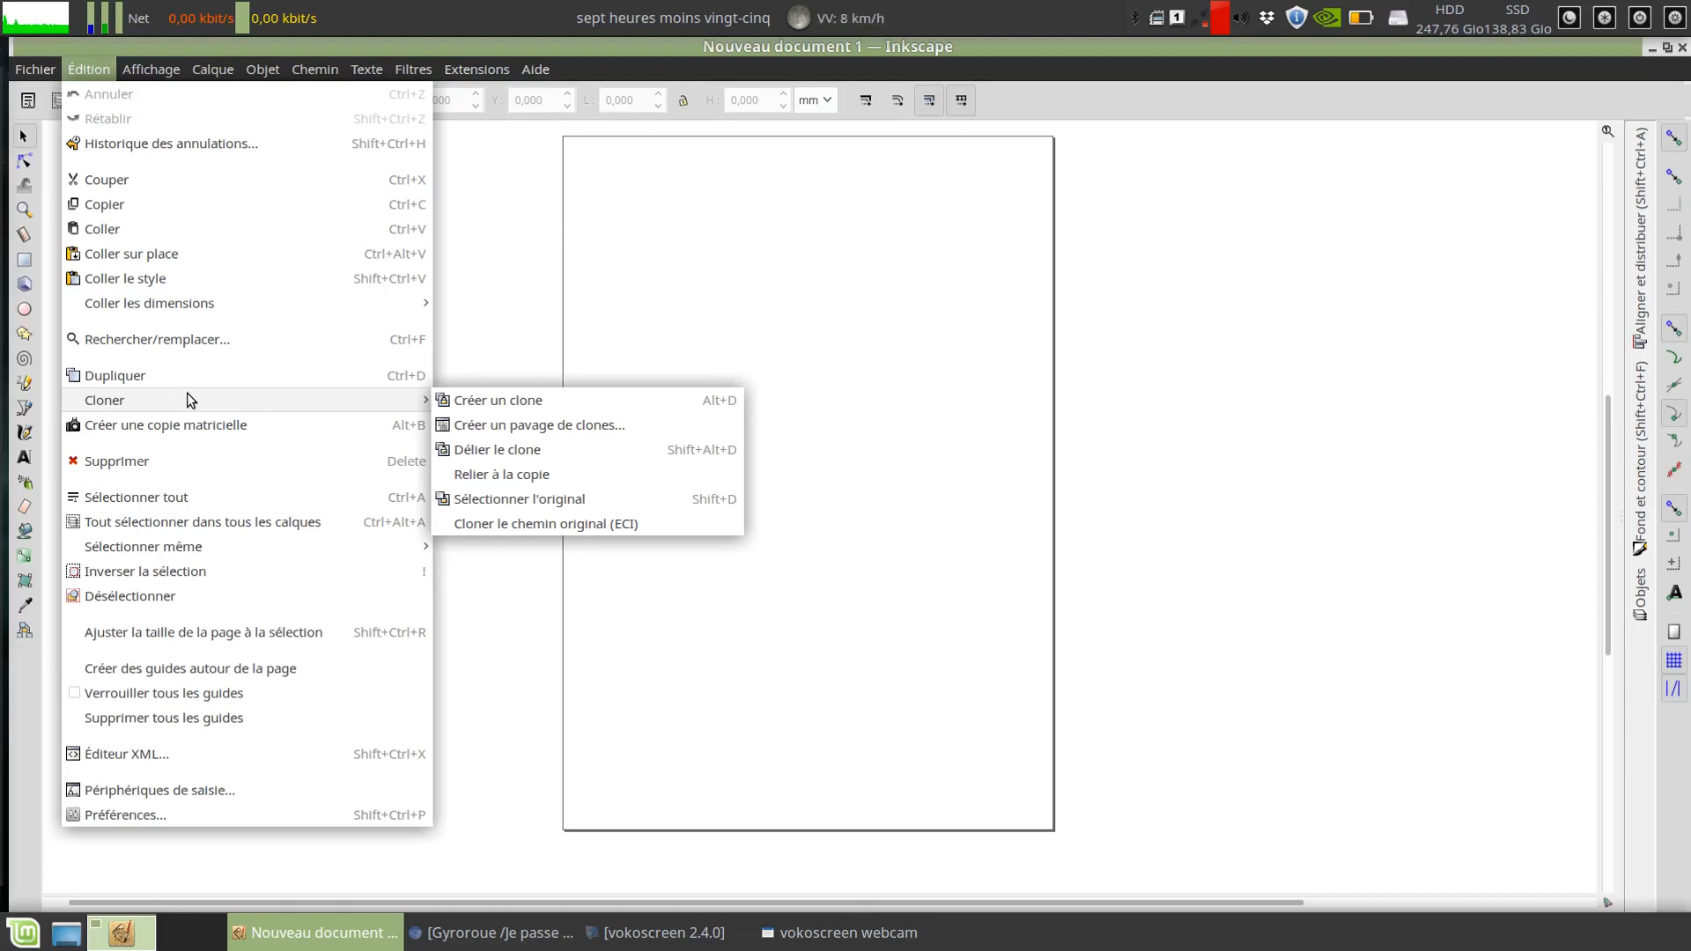
click(867, 940)
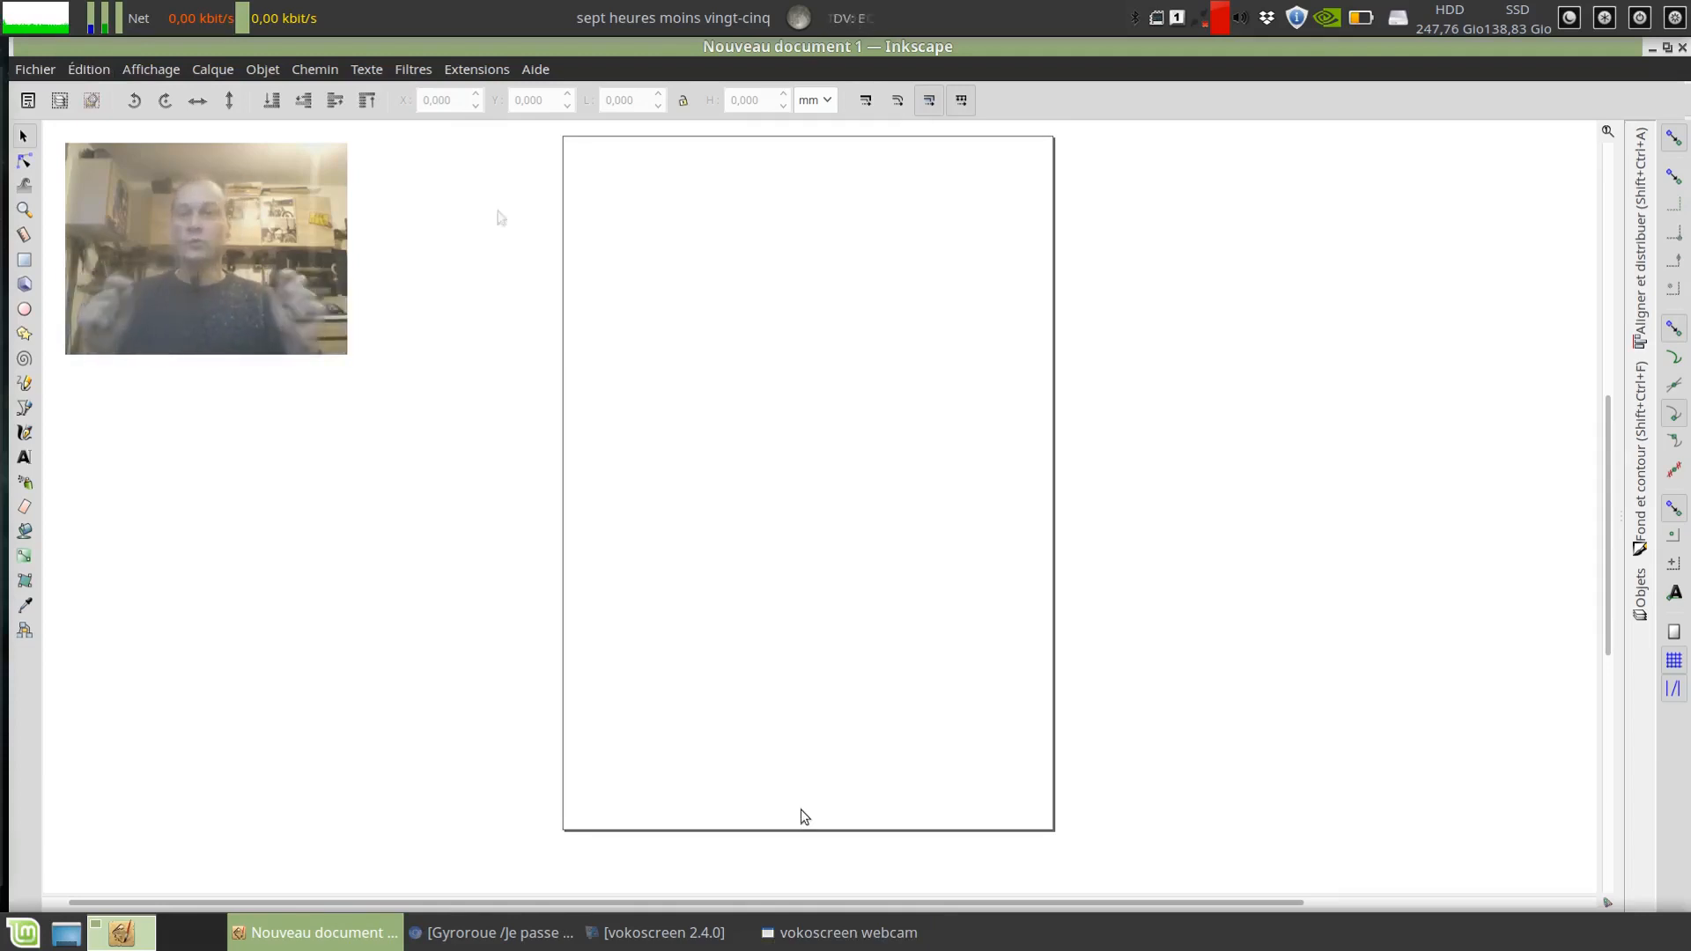
click(152, 70)
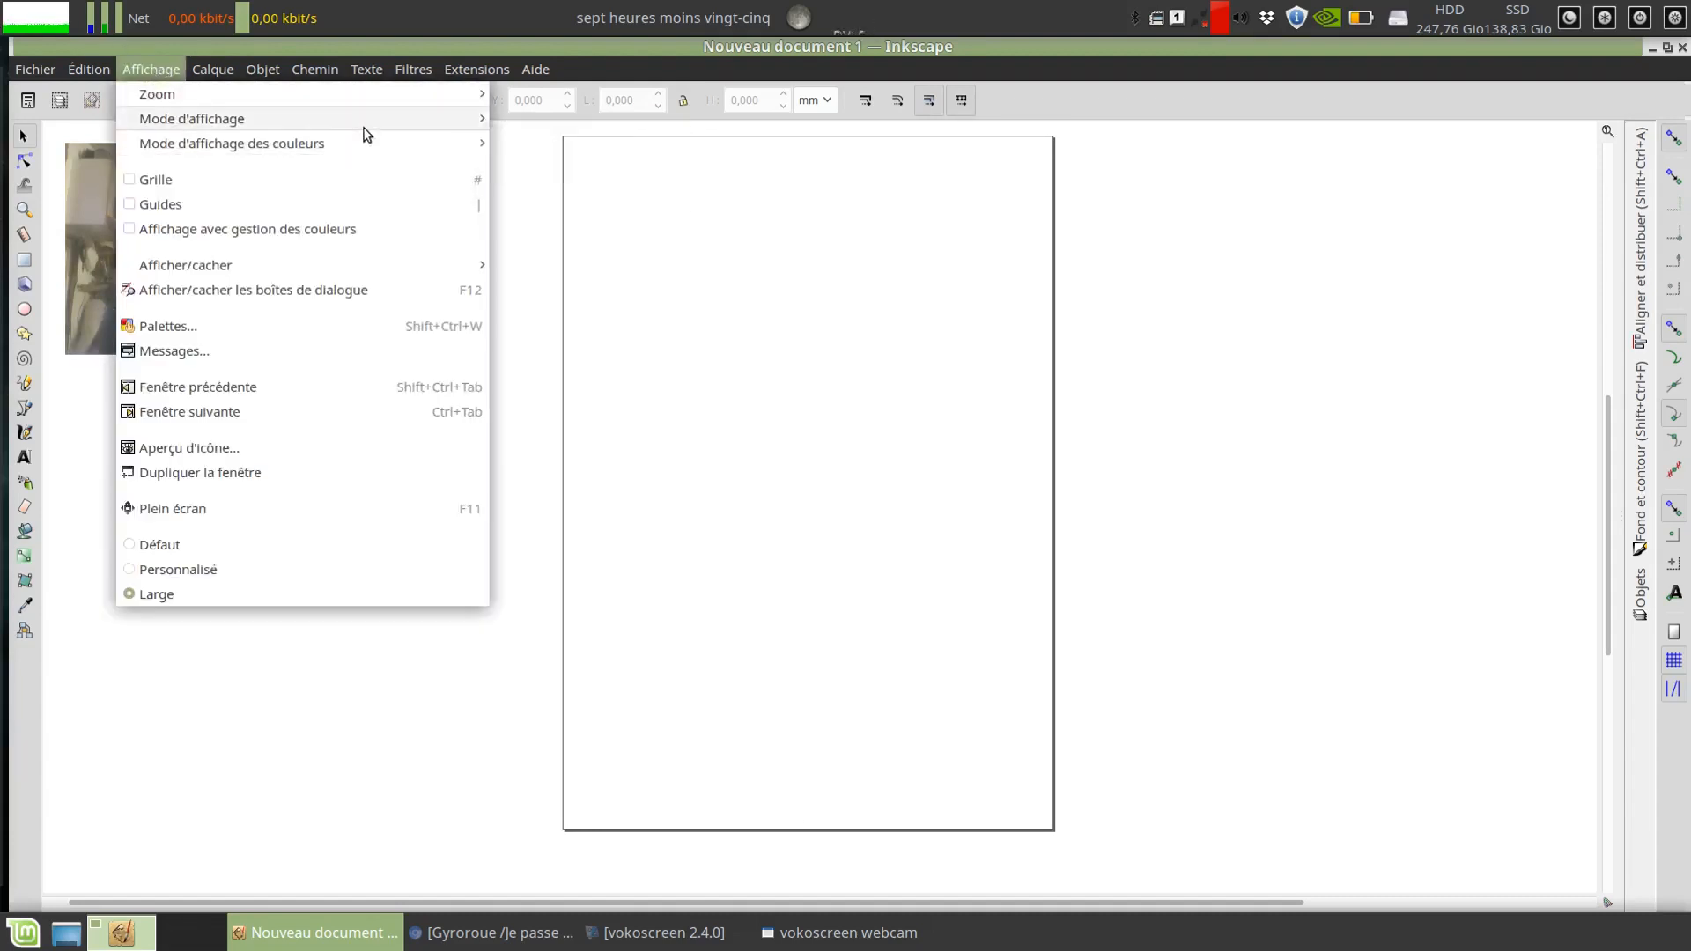
mouse_move(349, 127)
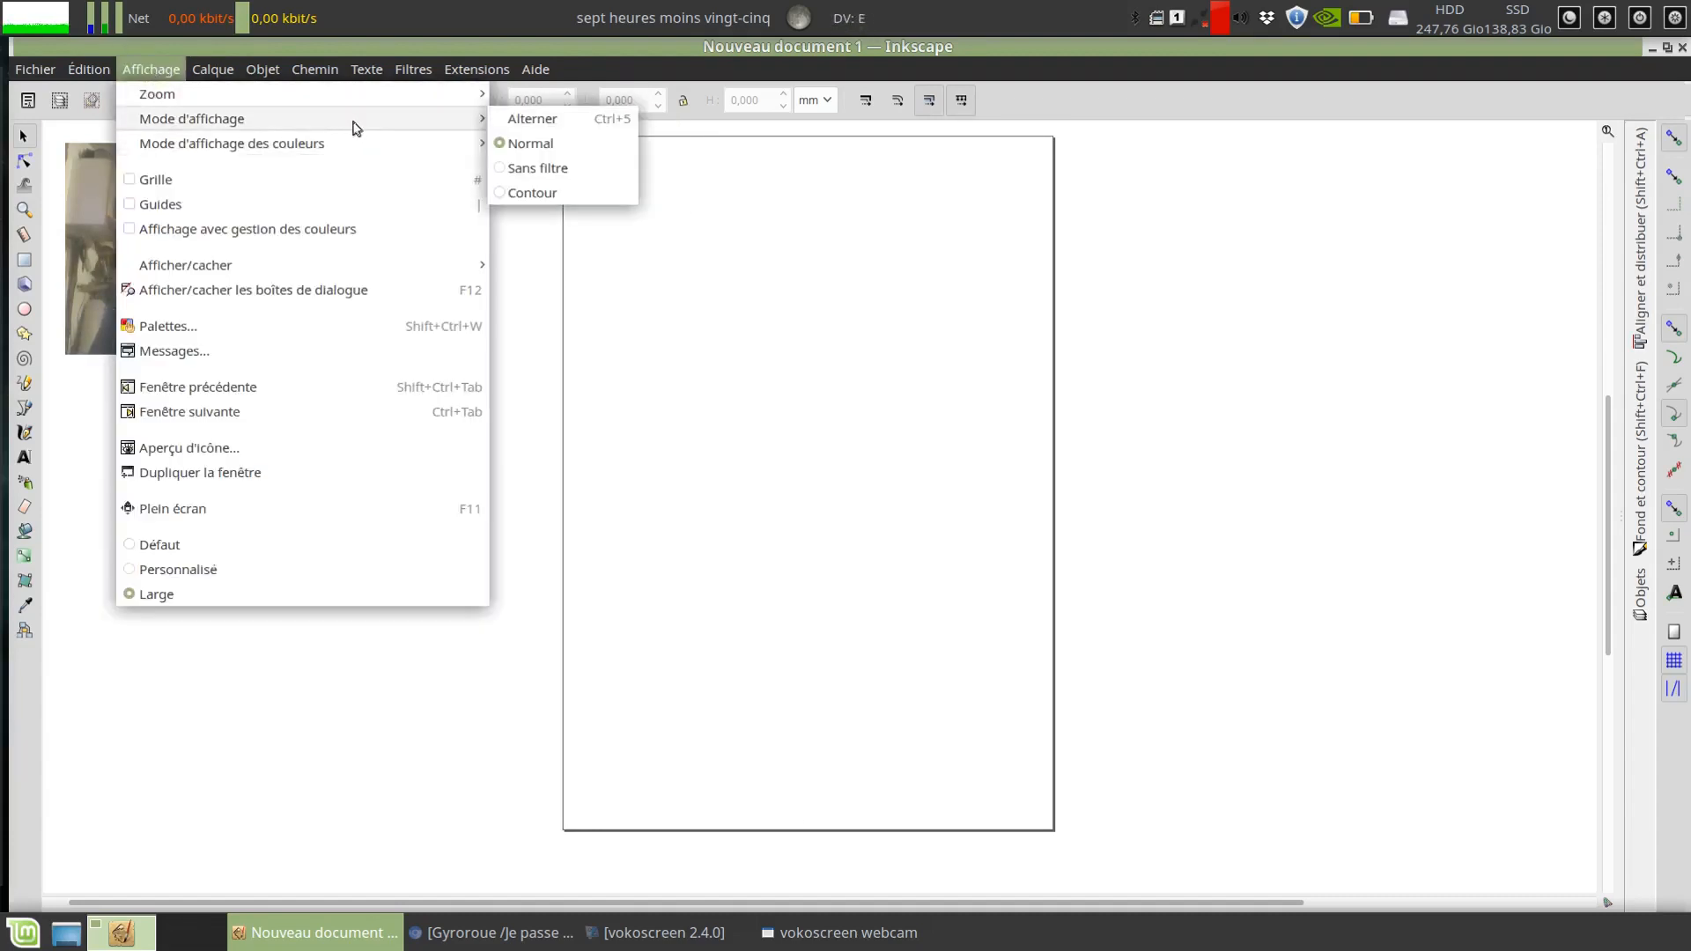
click(380, 684)
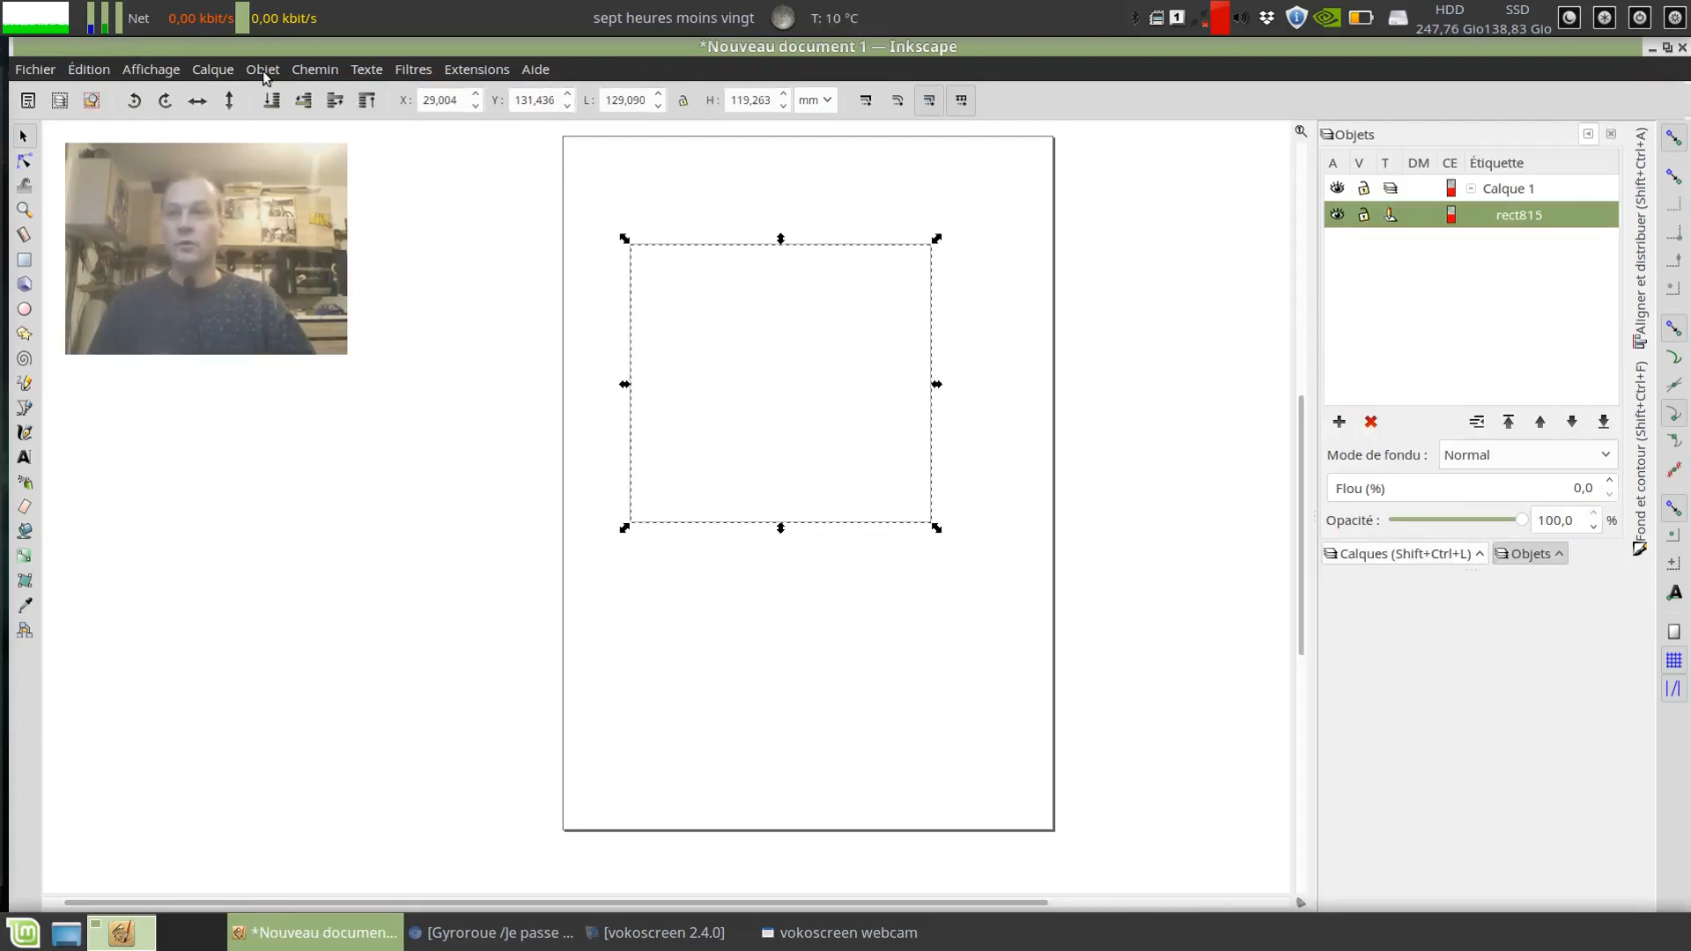
Show the list of layers and open the name of Calque 1 for editing, leaving it without renaming.
click(212, 70)
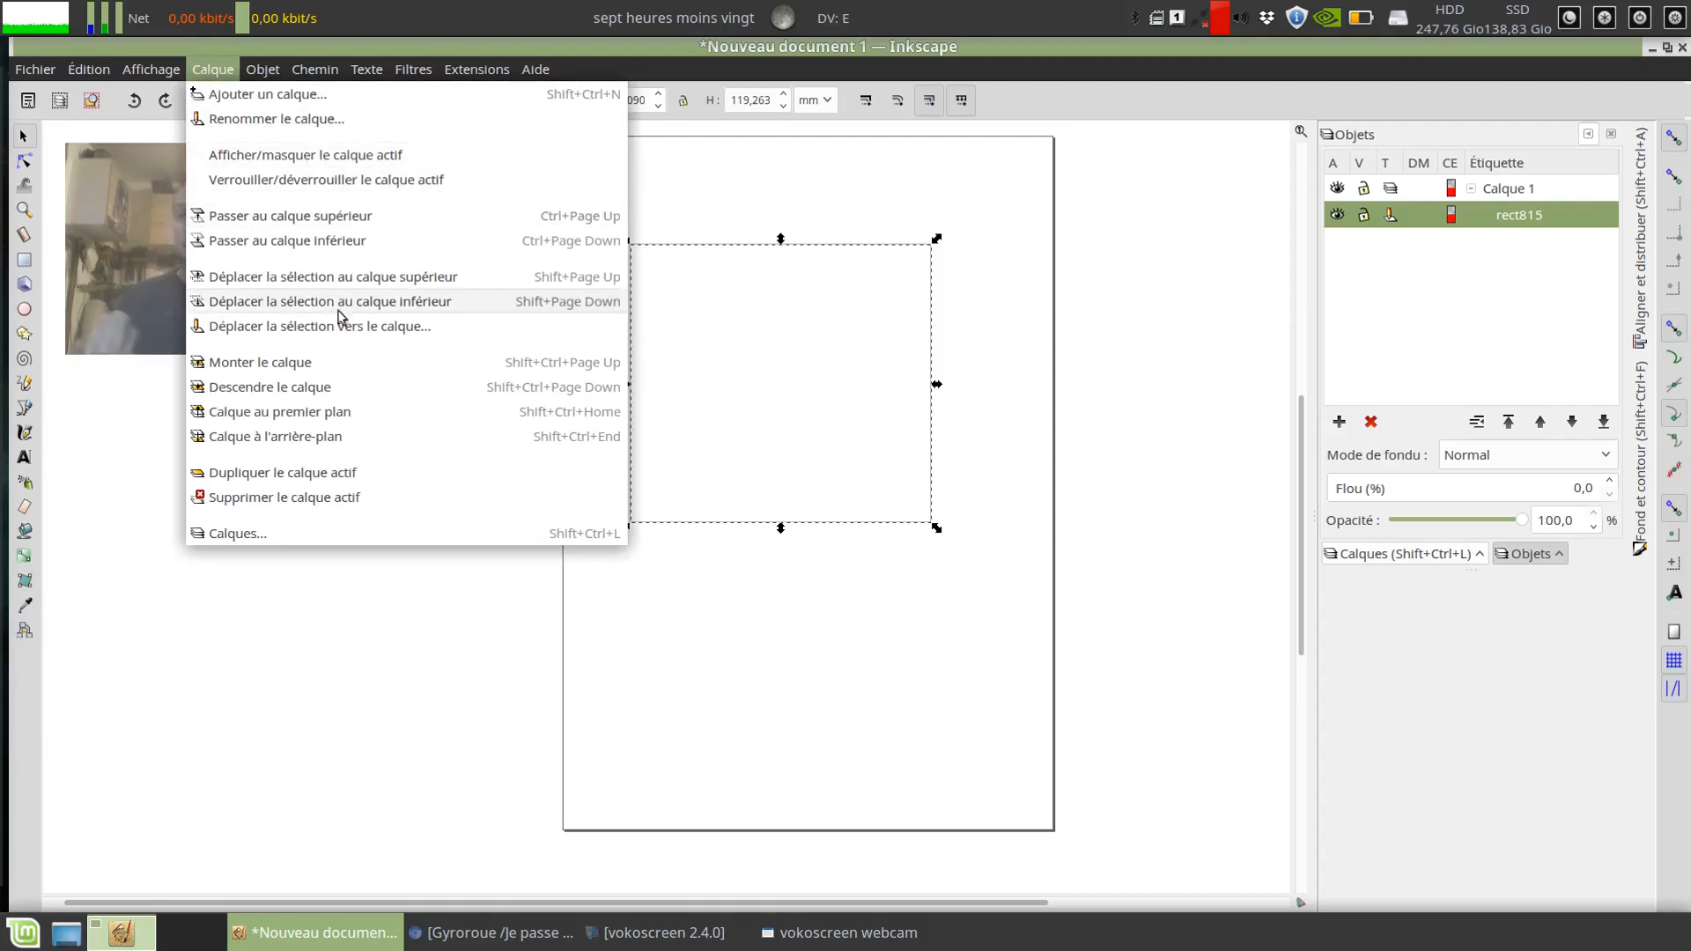
click(321, 629)
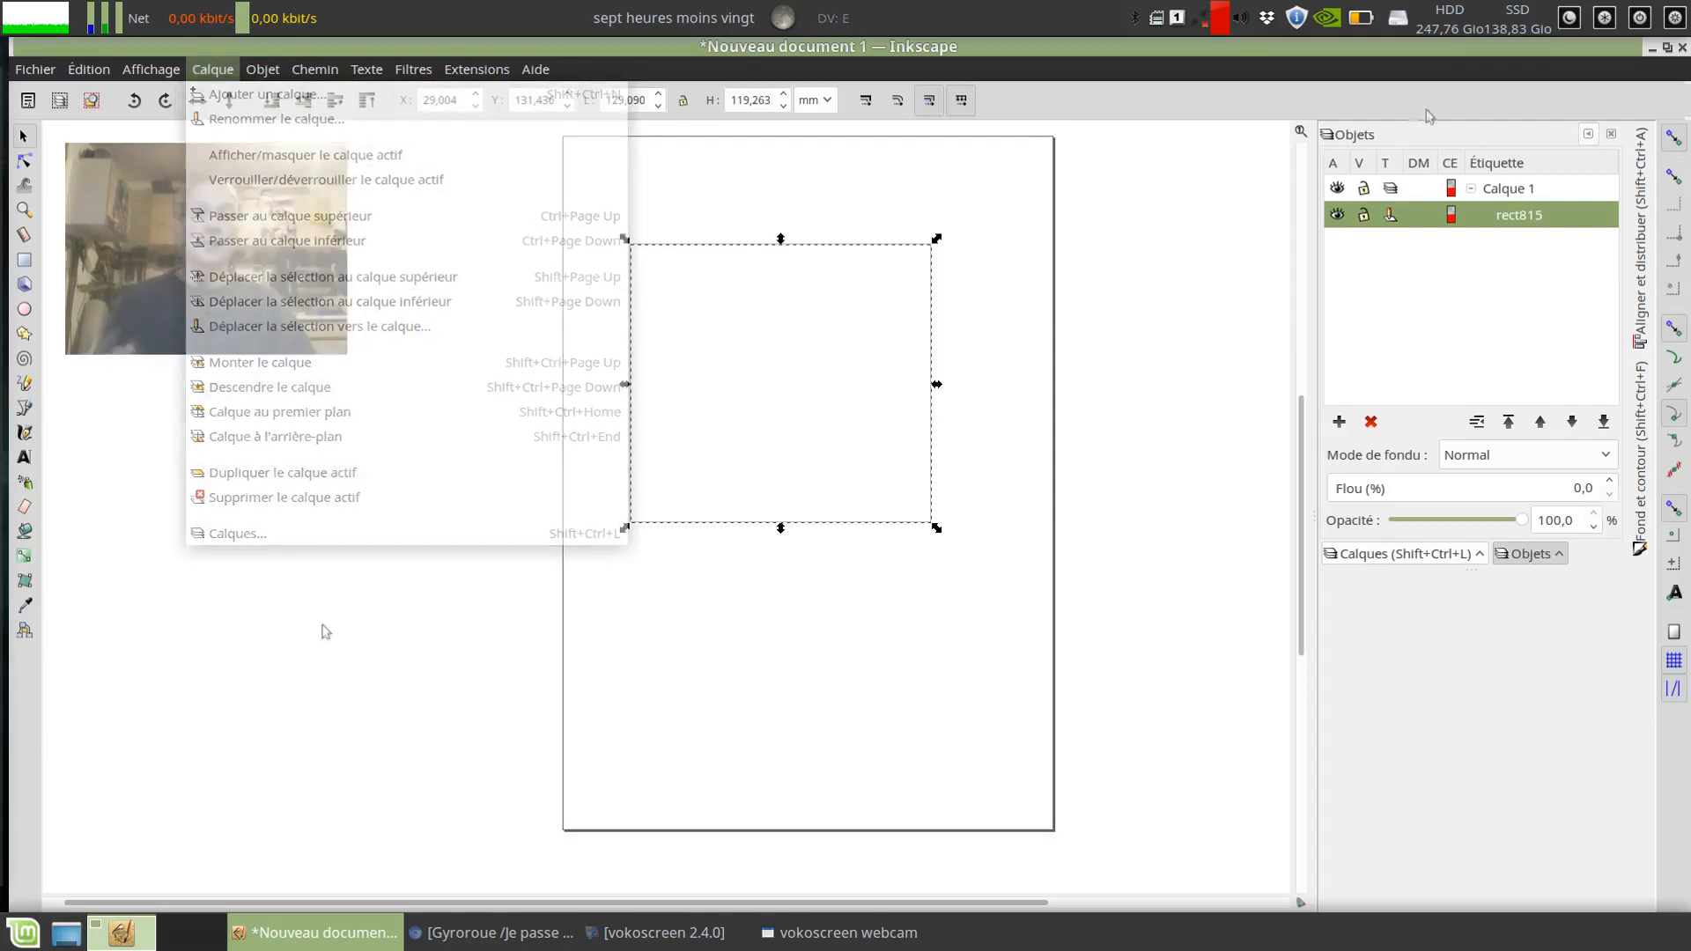
click(1397, 557)
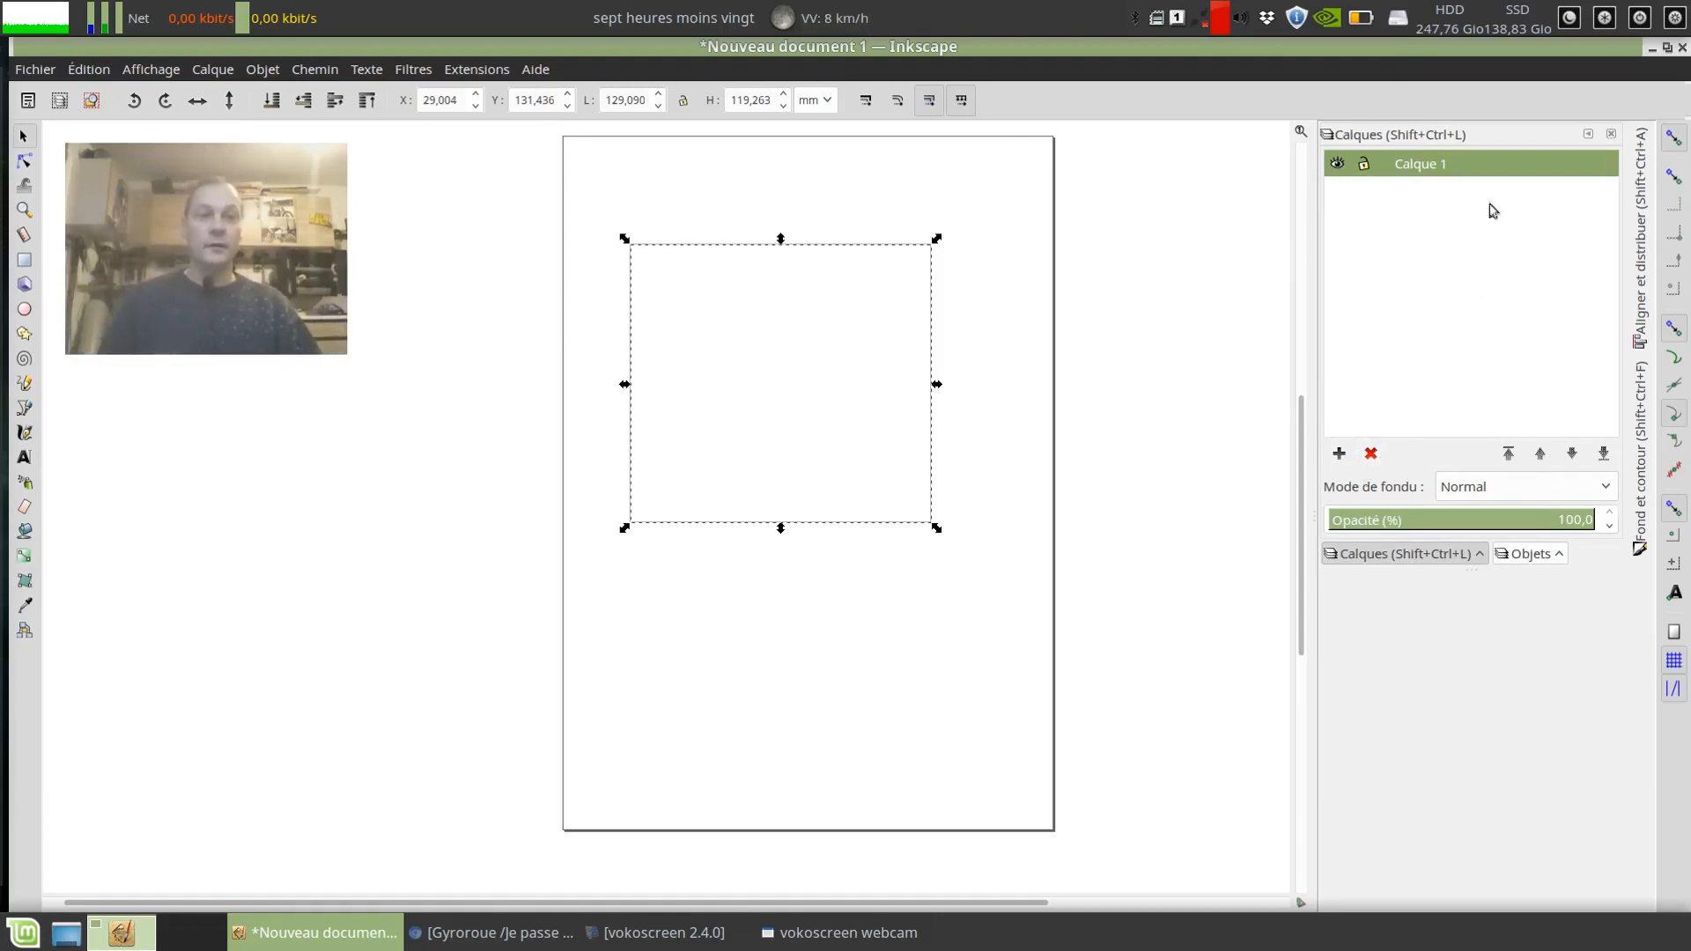
double_click(1445, 176)
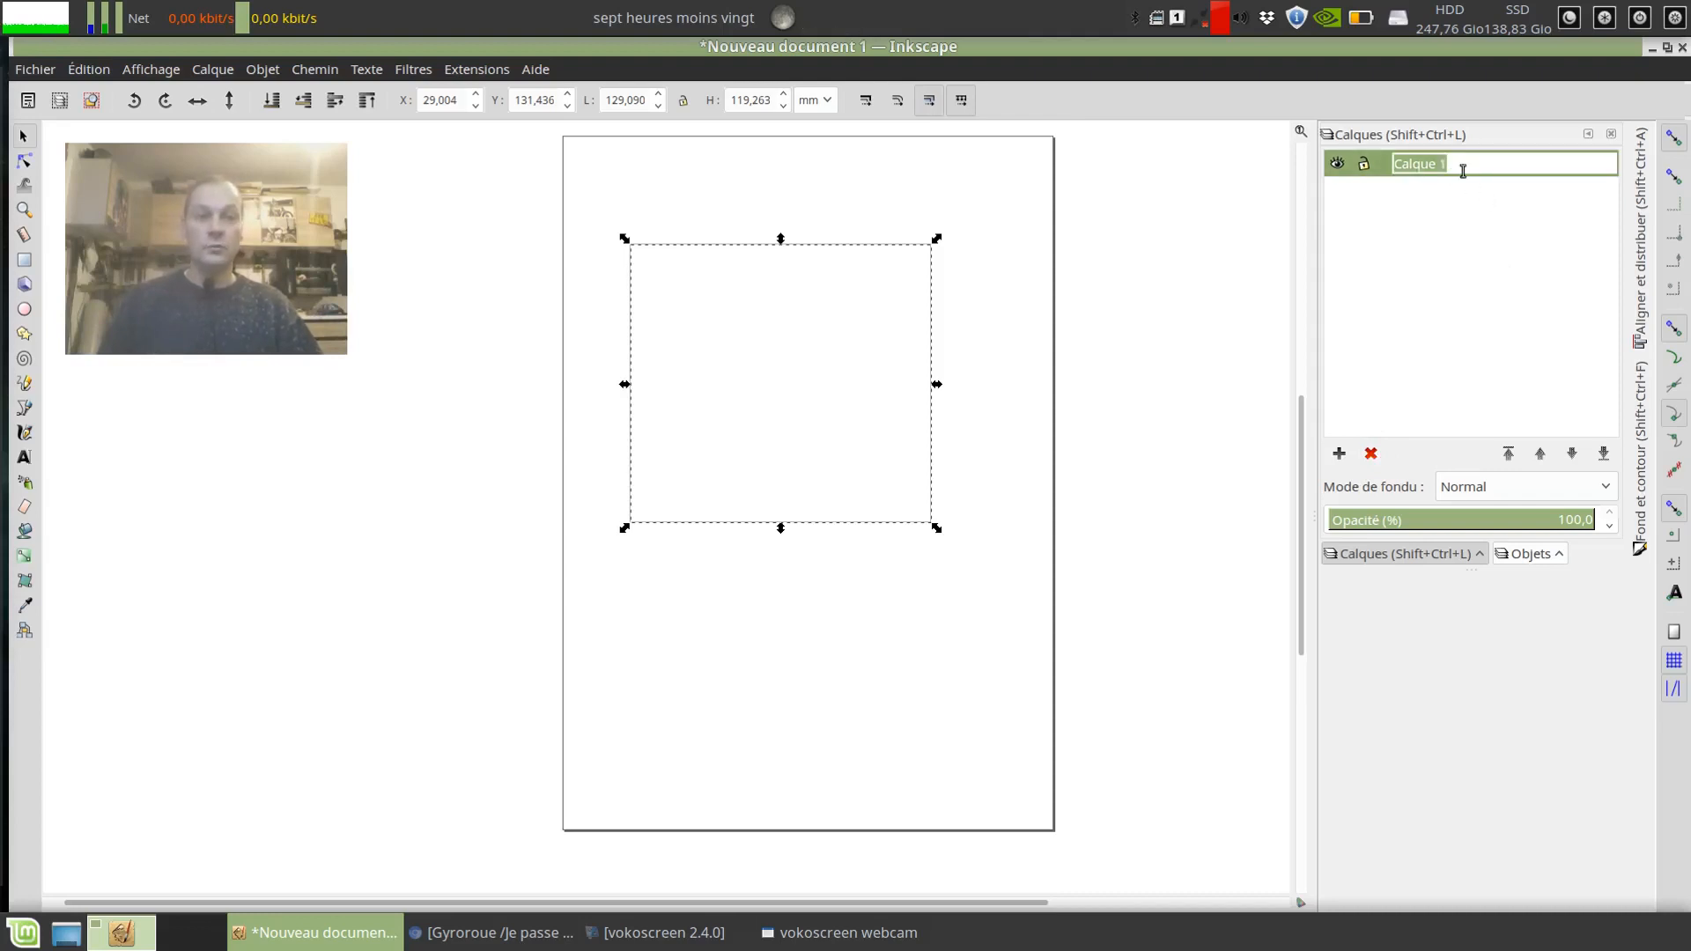
click(1471, 201)
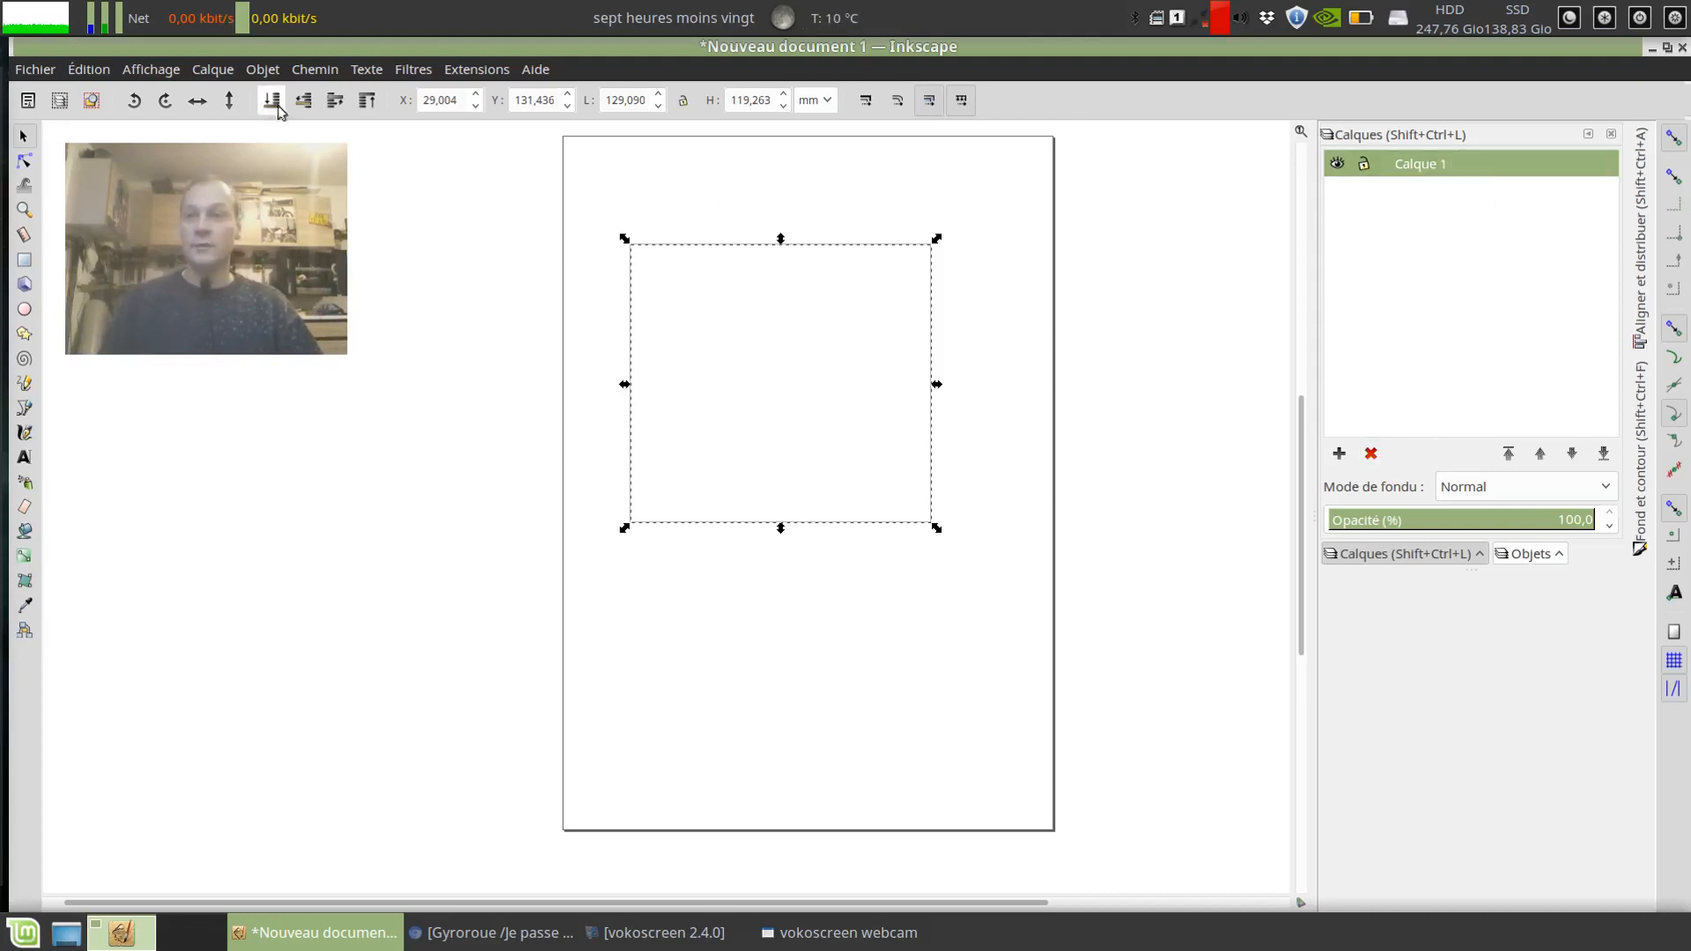
Show the list of objects and move the rectangle to about X 38 mm, Y 119 mm.
click(222, 77)
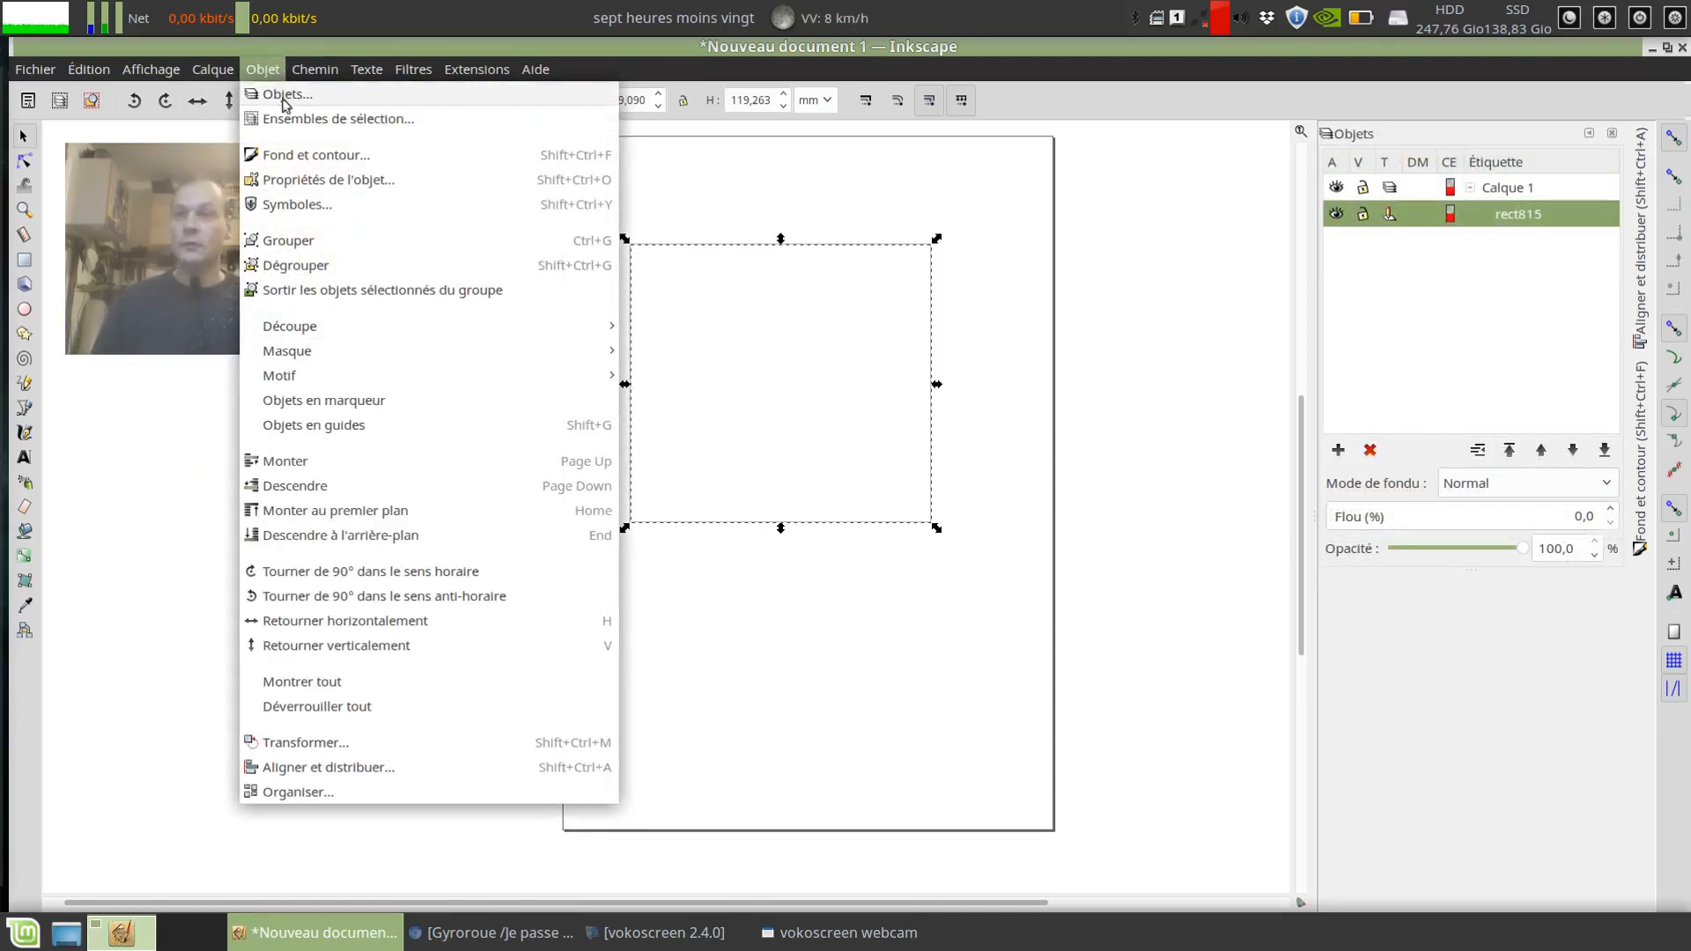
click(280, 103)
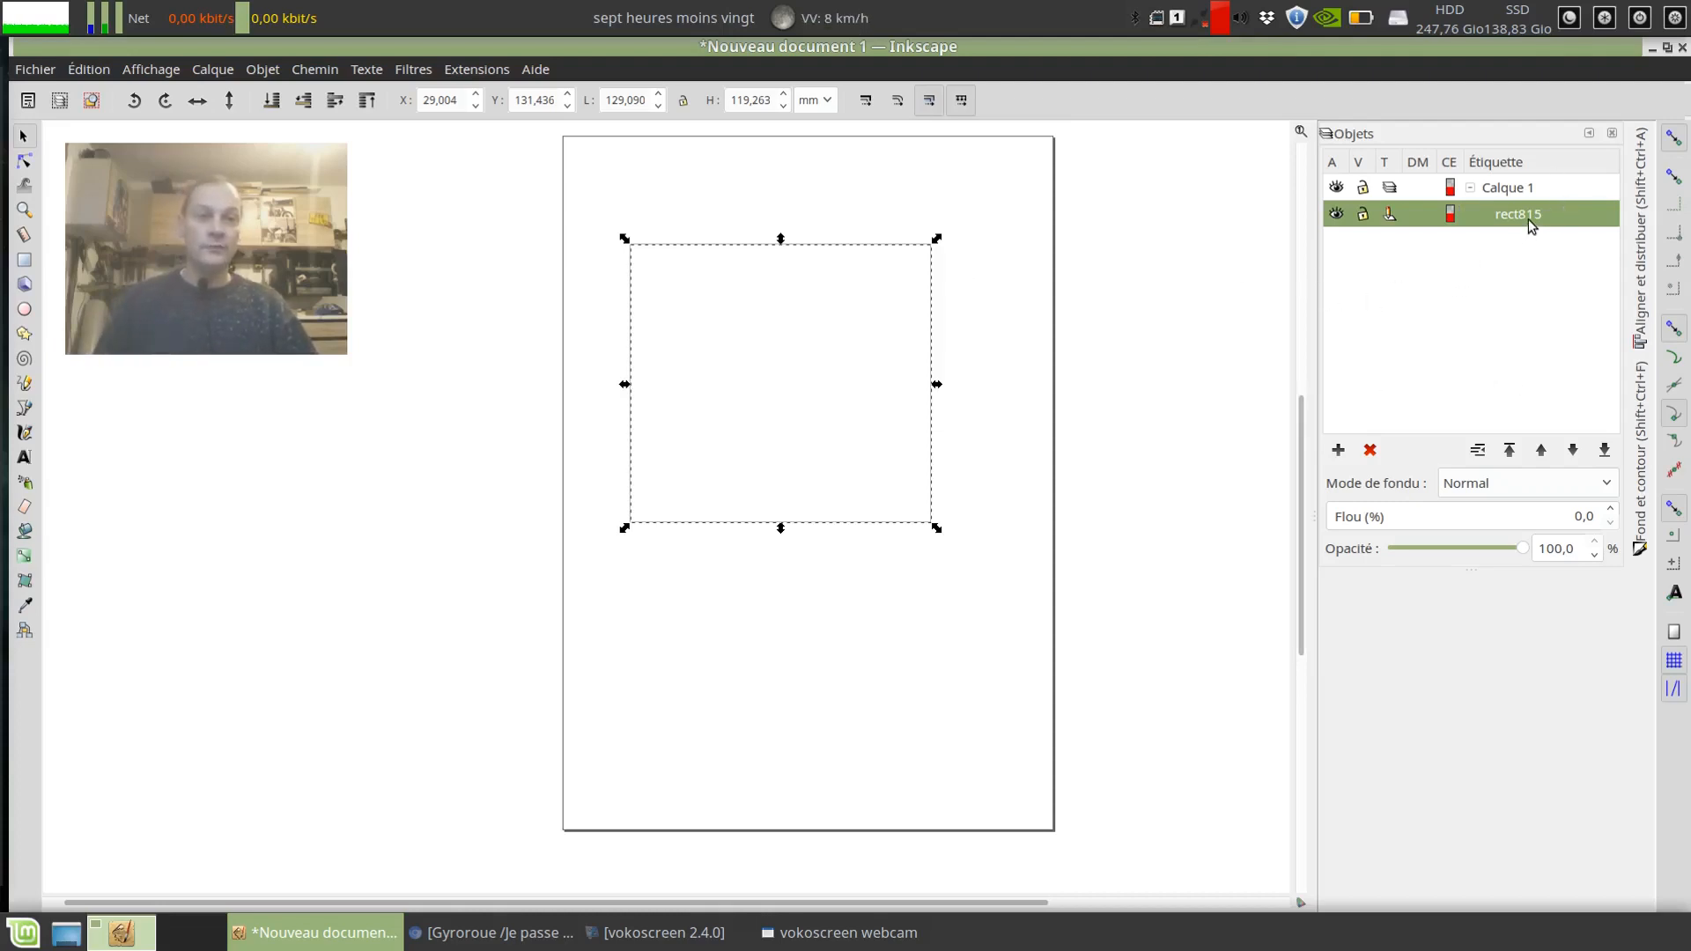
drag(927, 354, 948, 382)
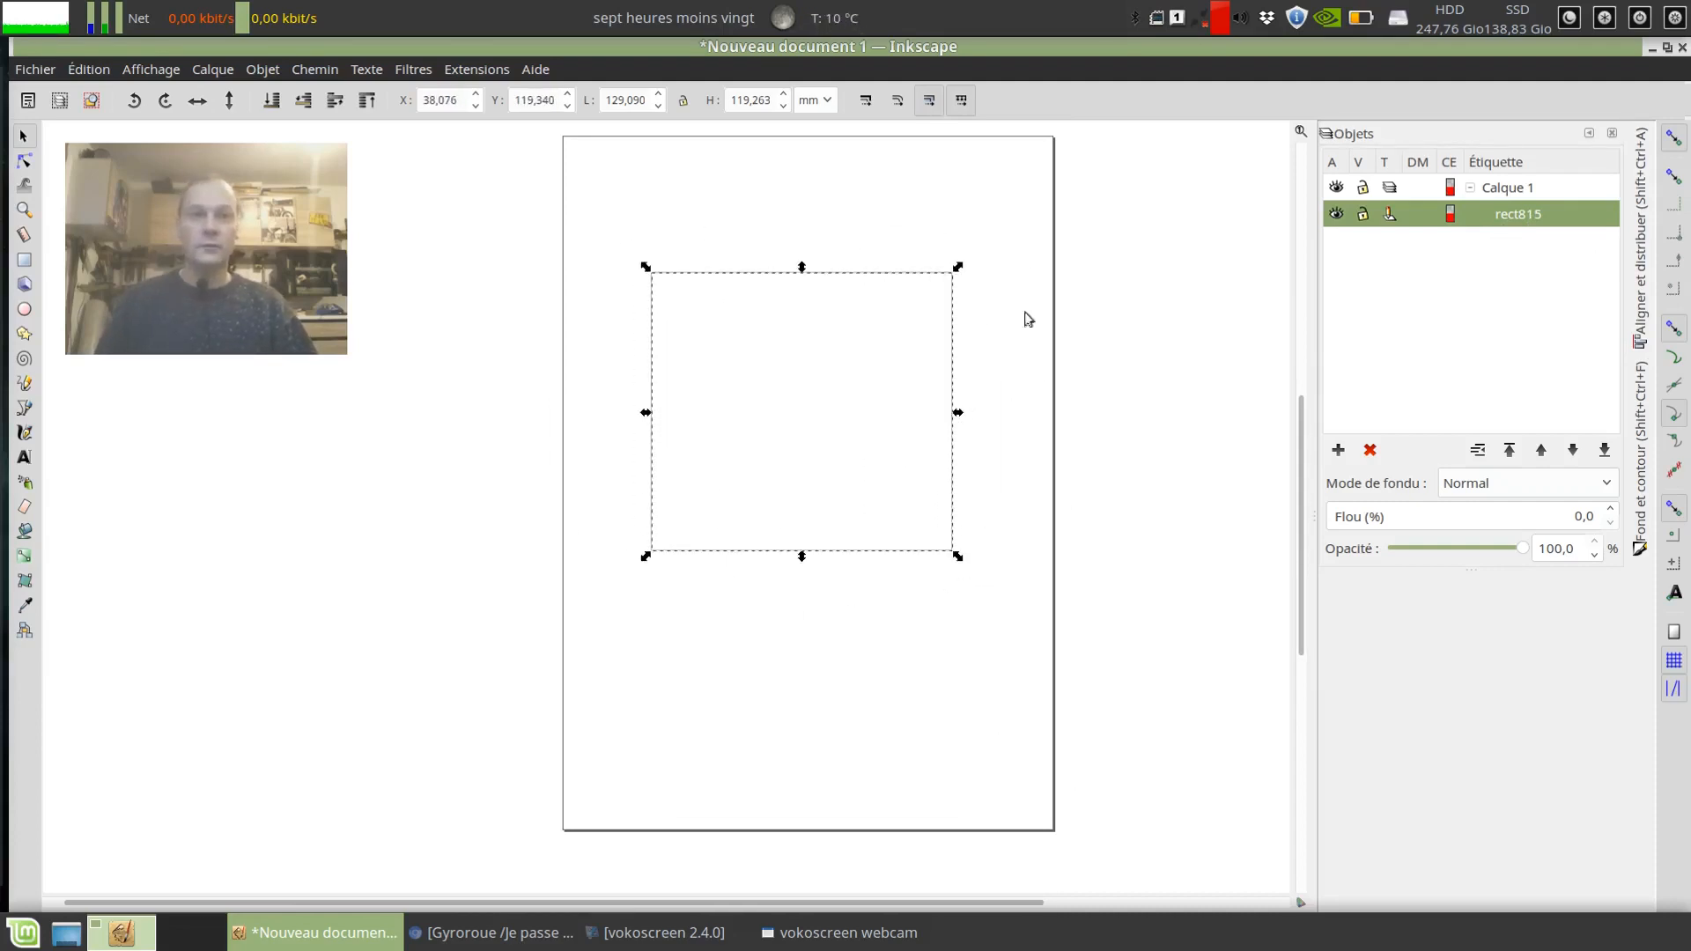
Hide the rectangle through the objects list, show it again and deselect it.
click(1337, 216)
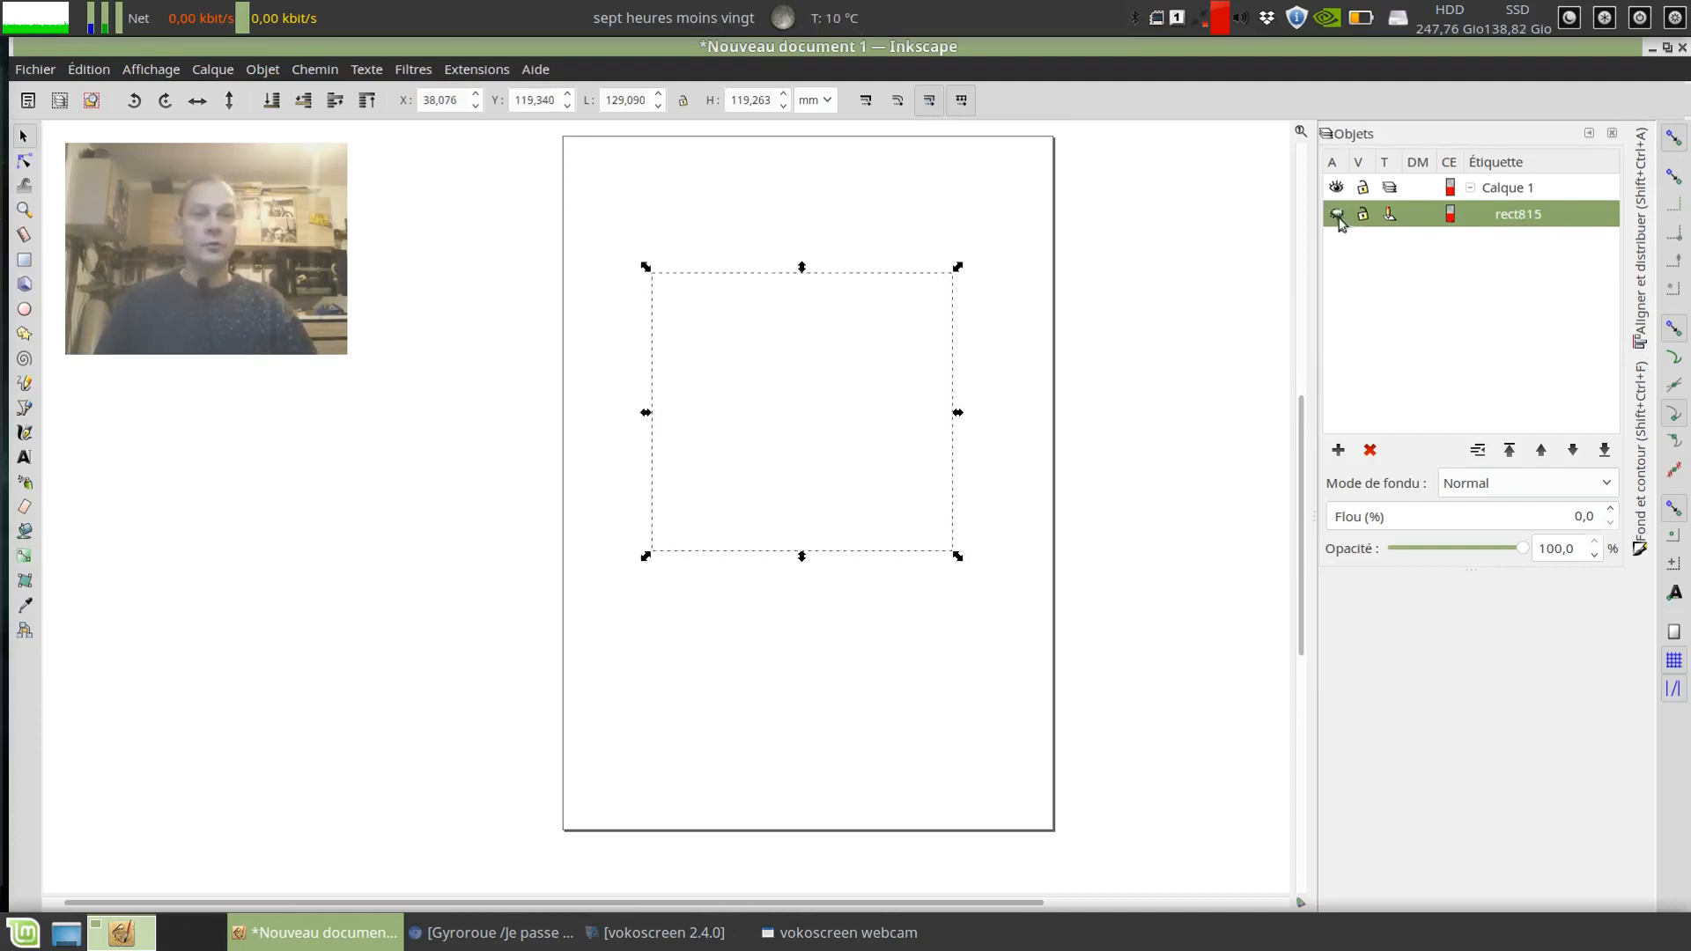
click(1337, 217)
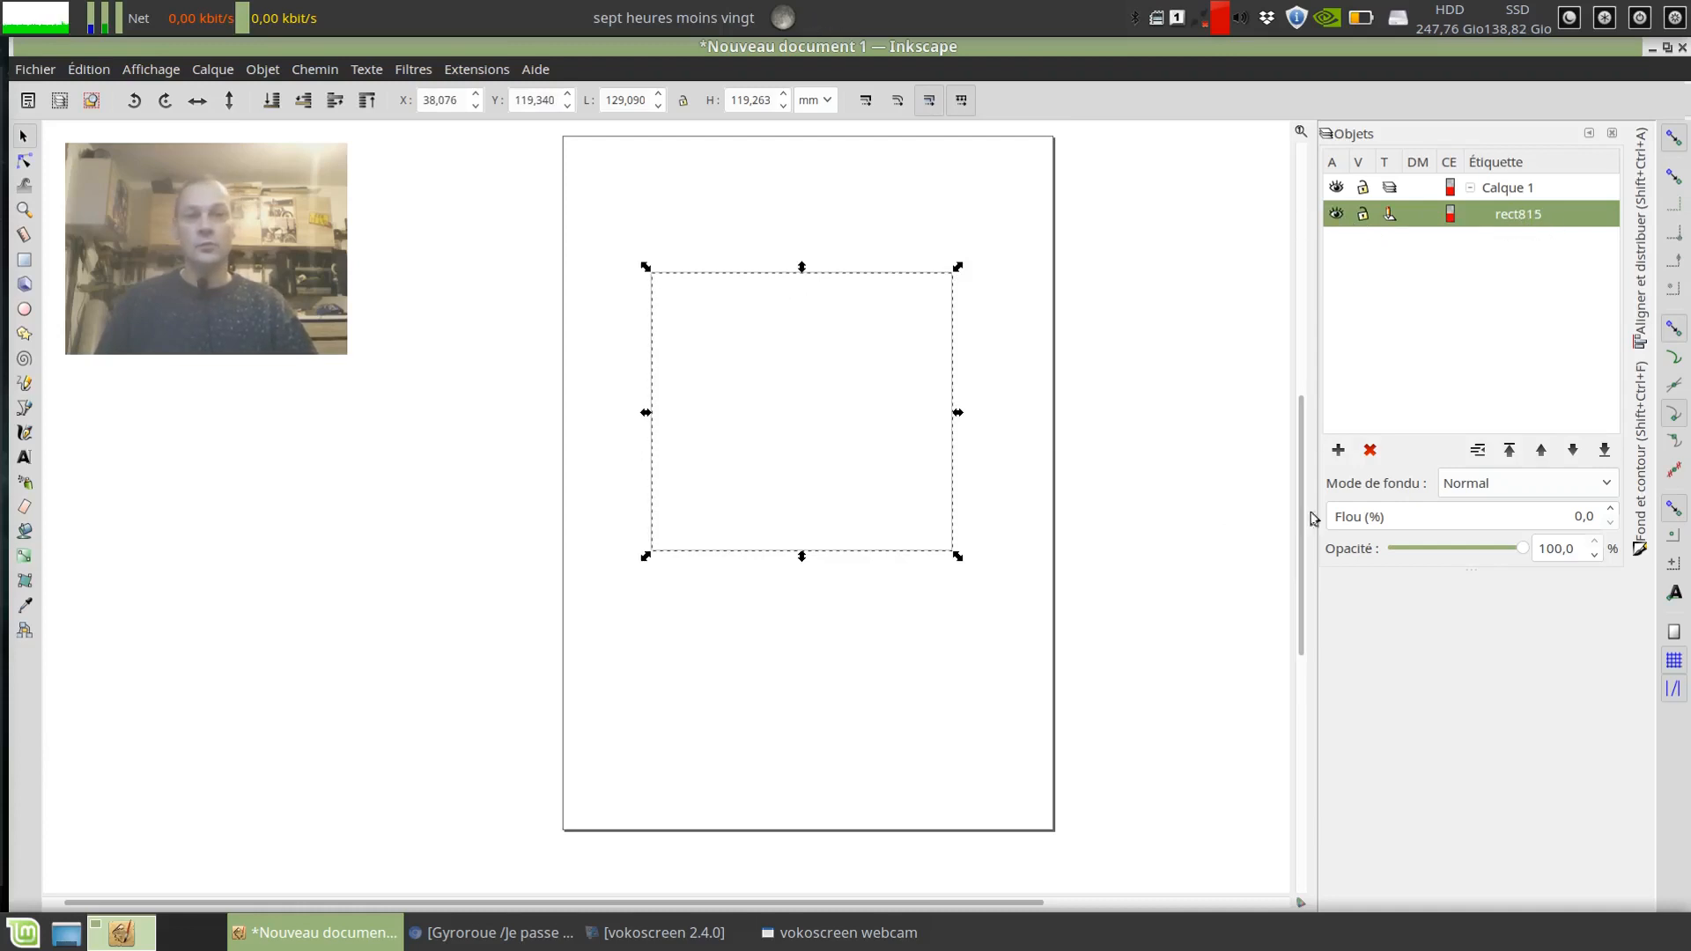
click(899, 201)
Open the Fill and Stroke settings, try a flat black fill on the rectangle and set it back to no fill.
click(262, 70)
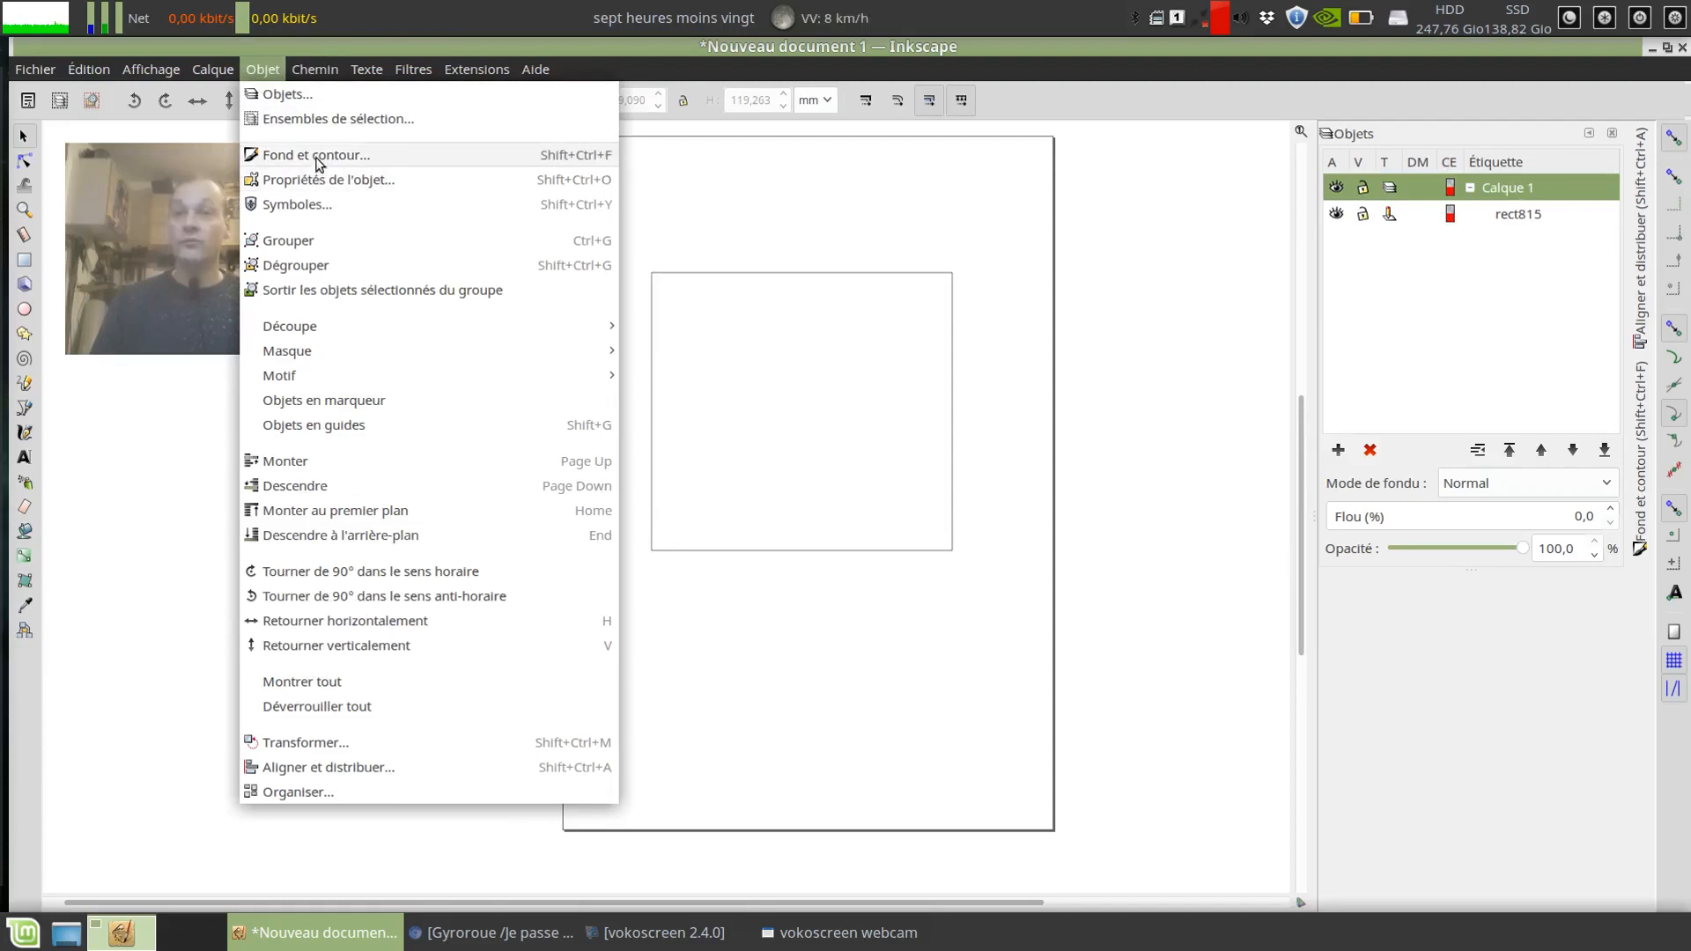
click(317, 165)
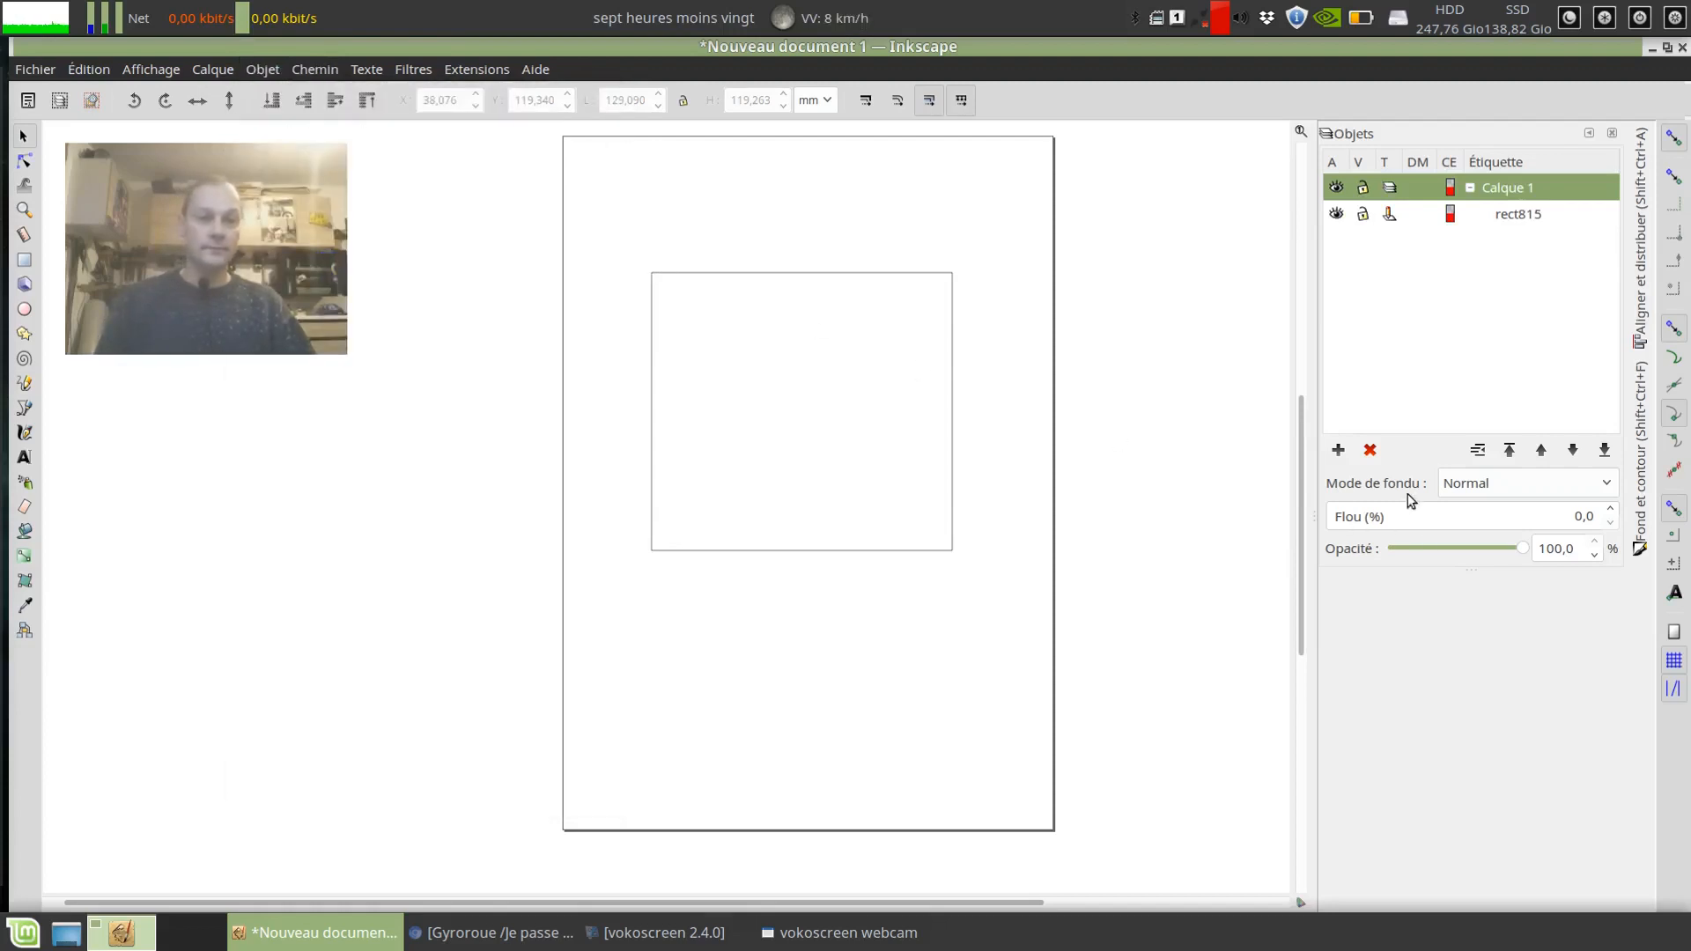
click(1635, 516)
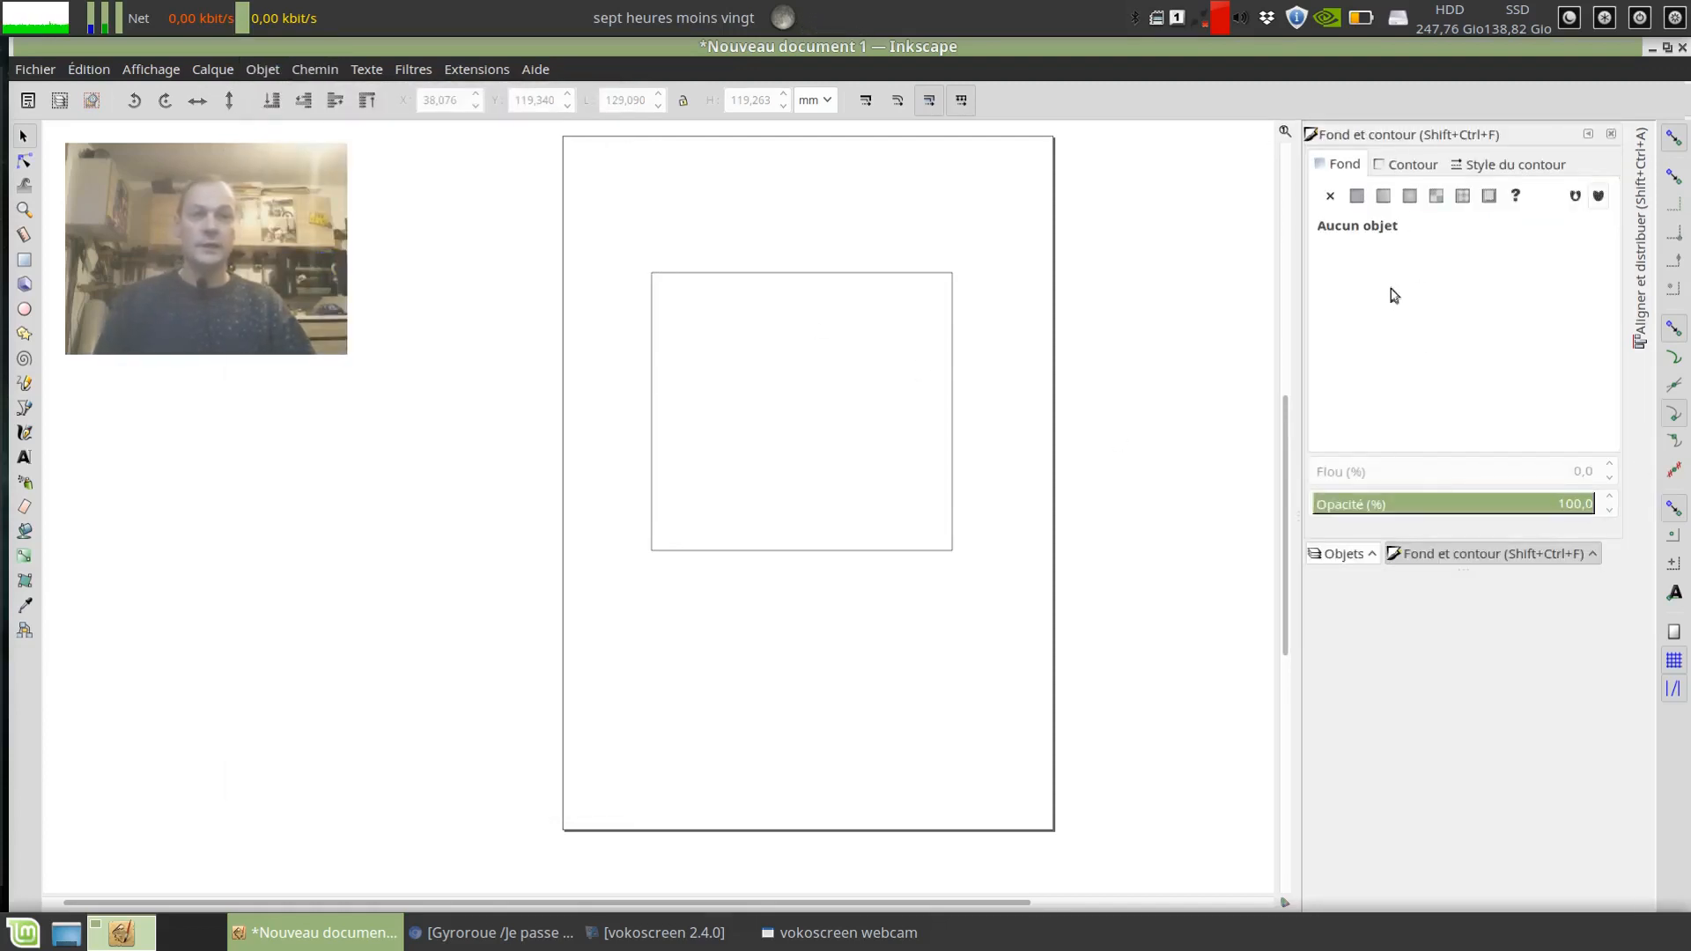
click(759, 280)
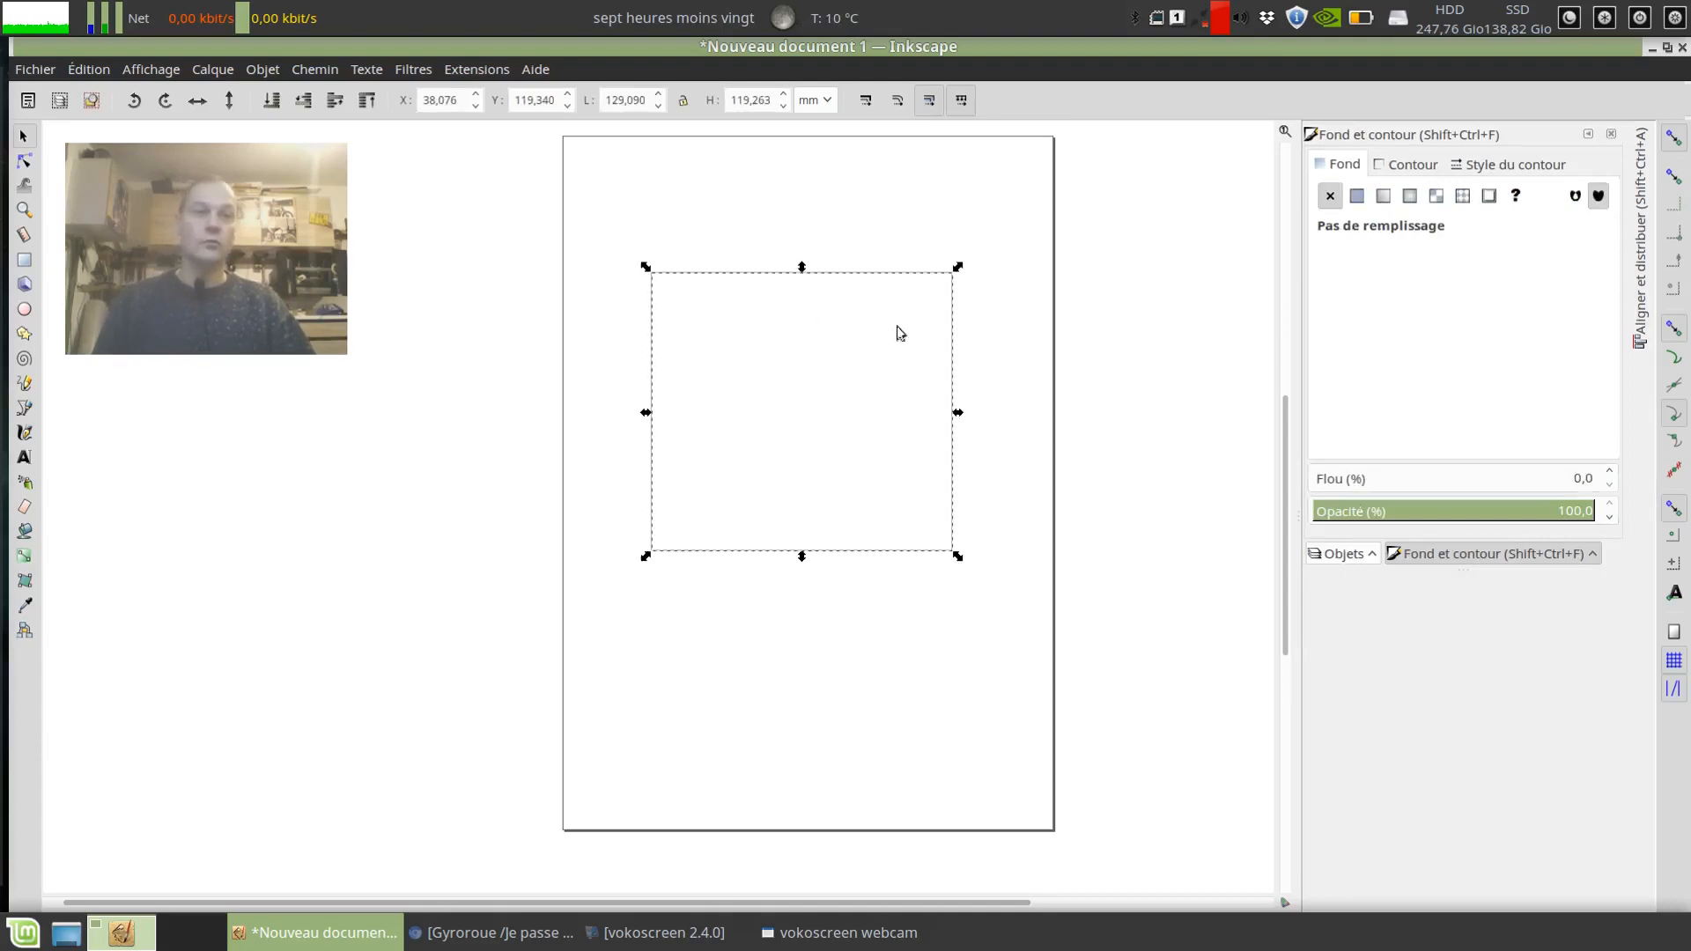
click(1355, 196)
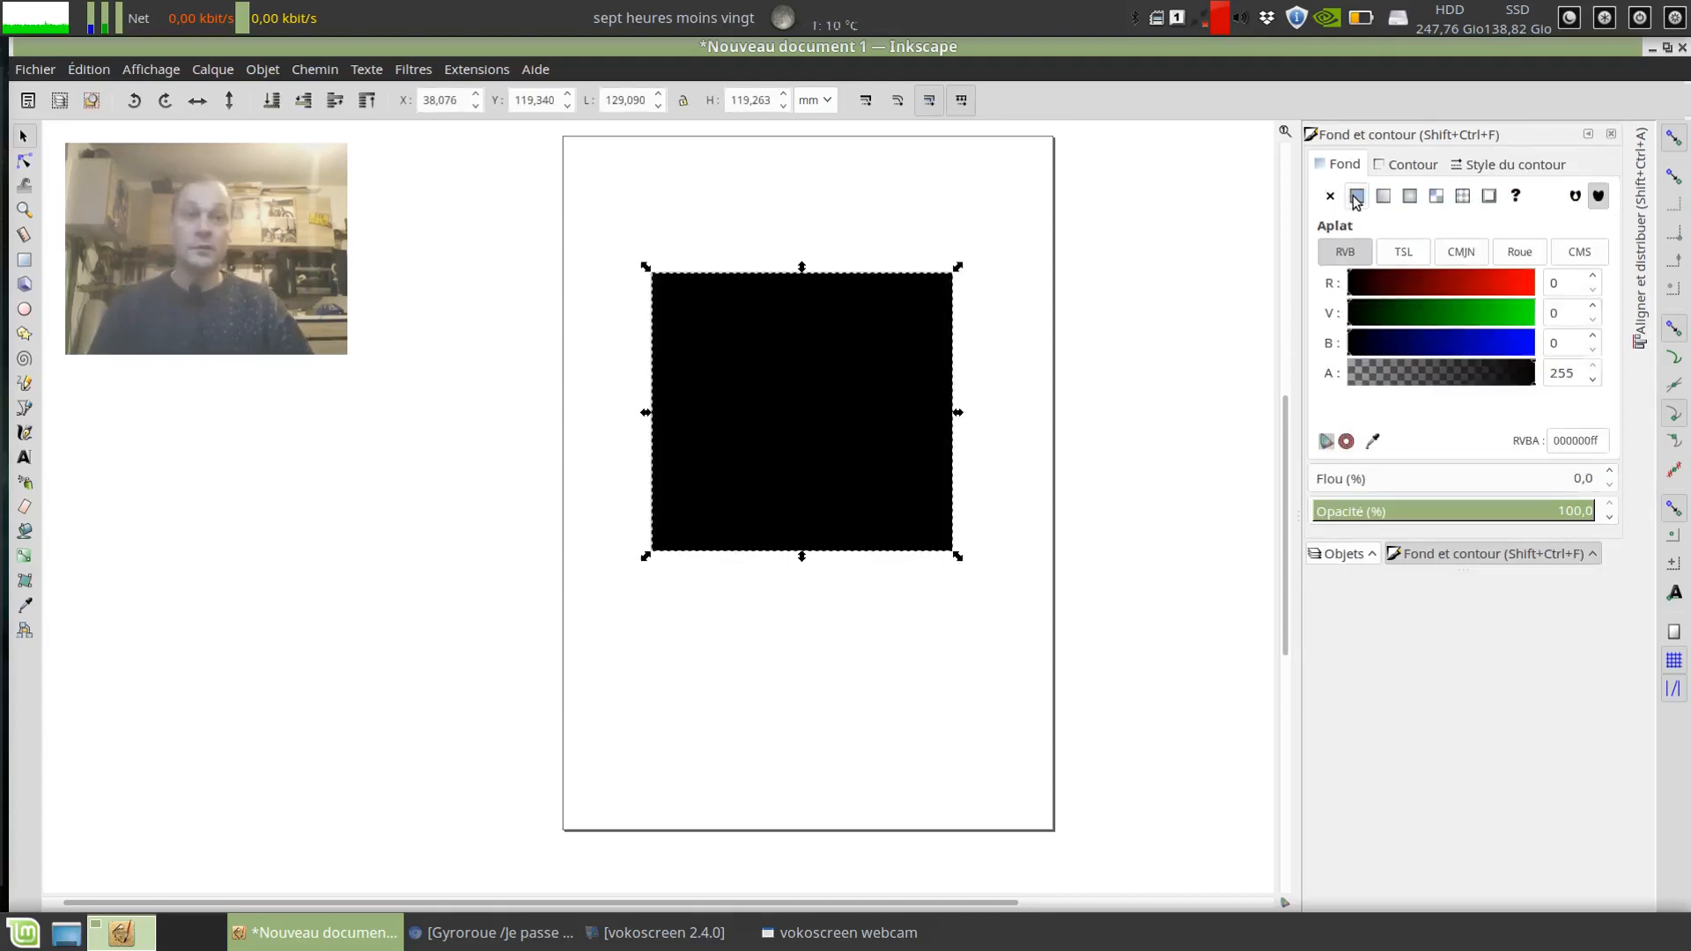
click(1329, 196)
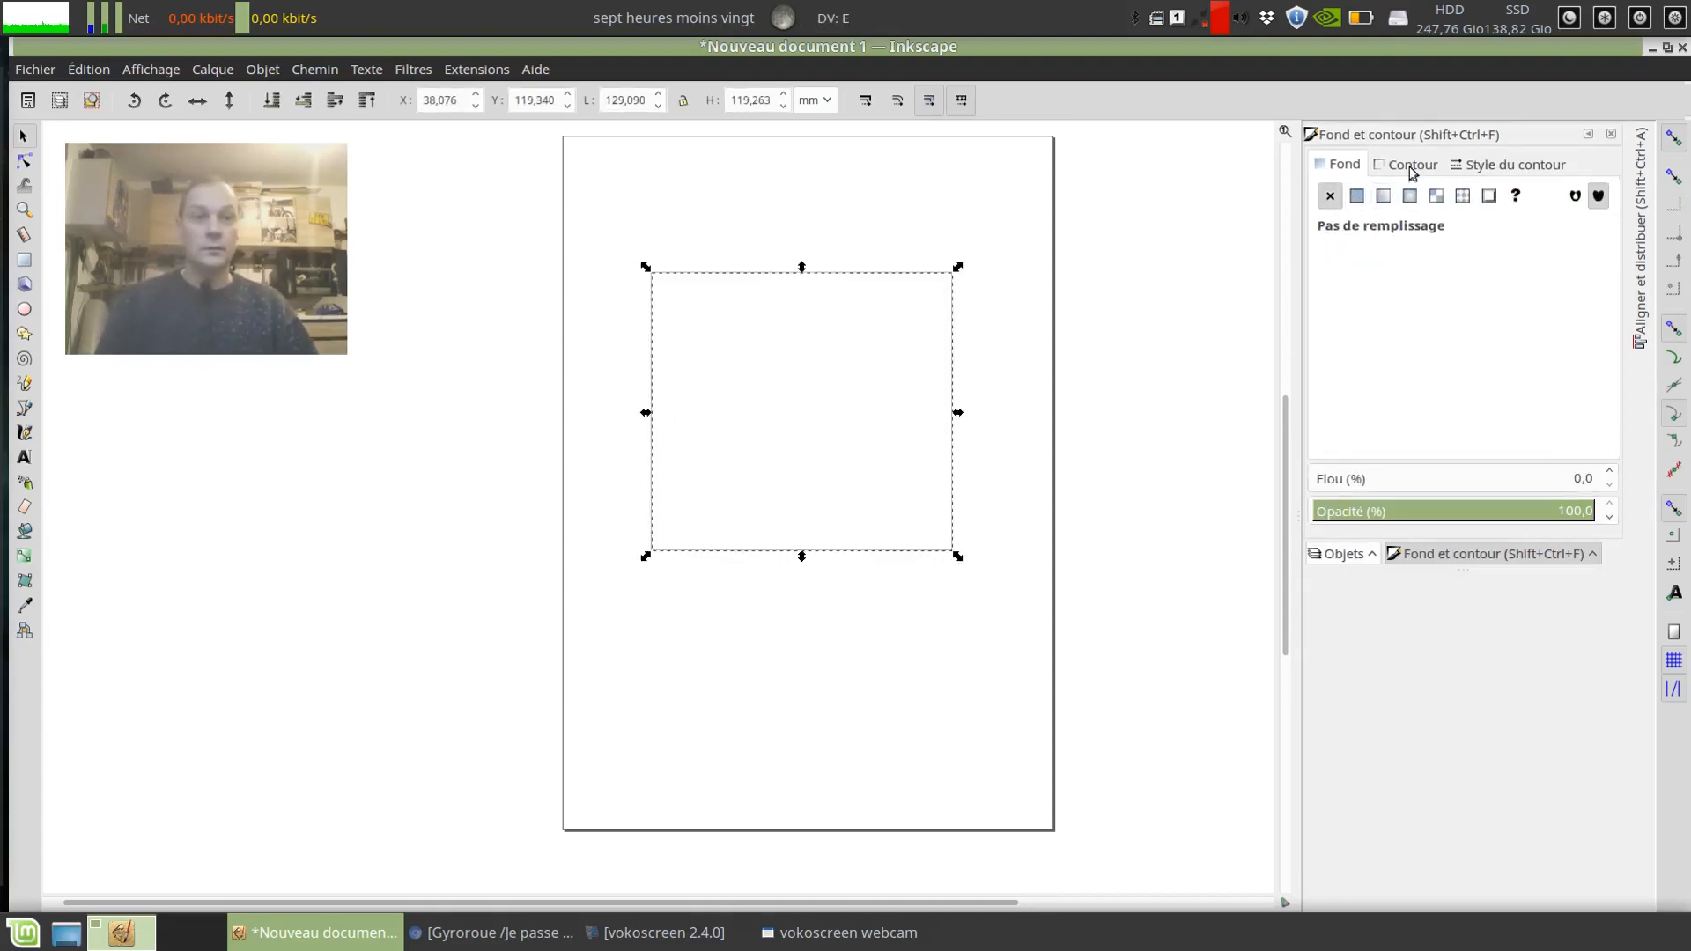
Set the rectangle's flat stroke colour to green (00f900ff) and inspect the outline up close.
click(1409, 165)
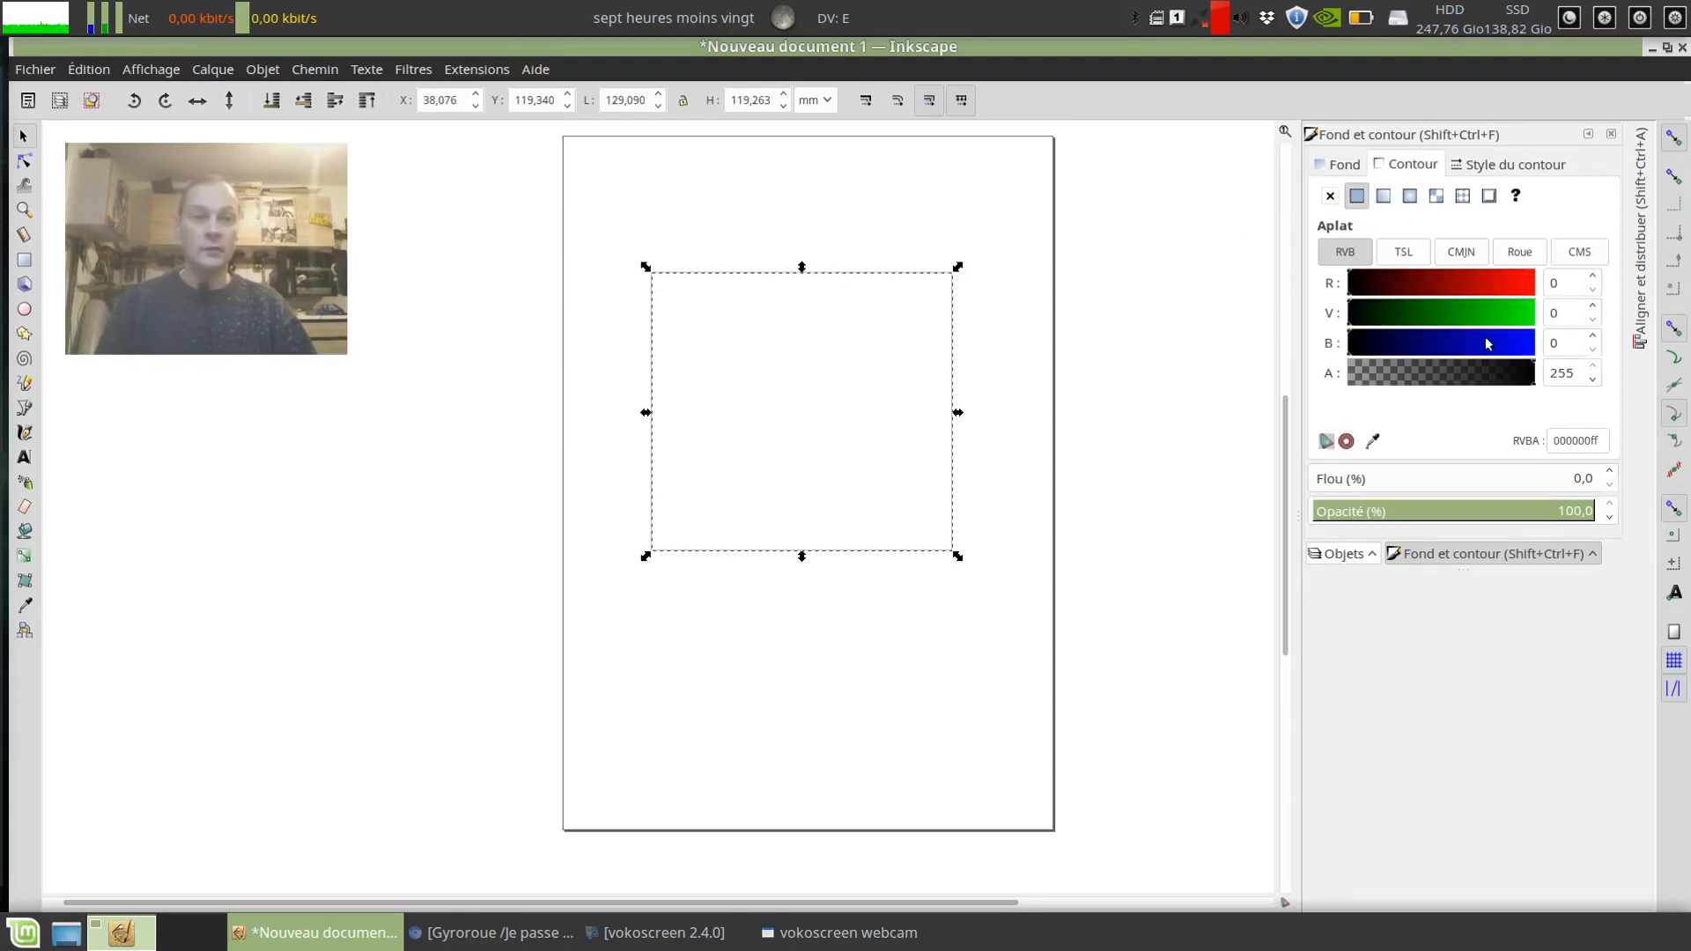
click(1475, 315)
click(1011, 406)
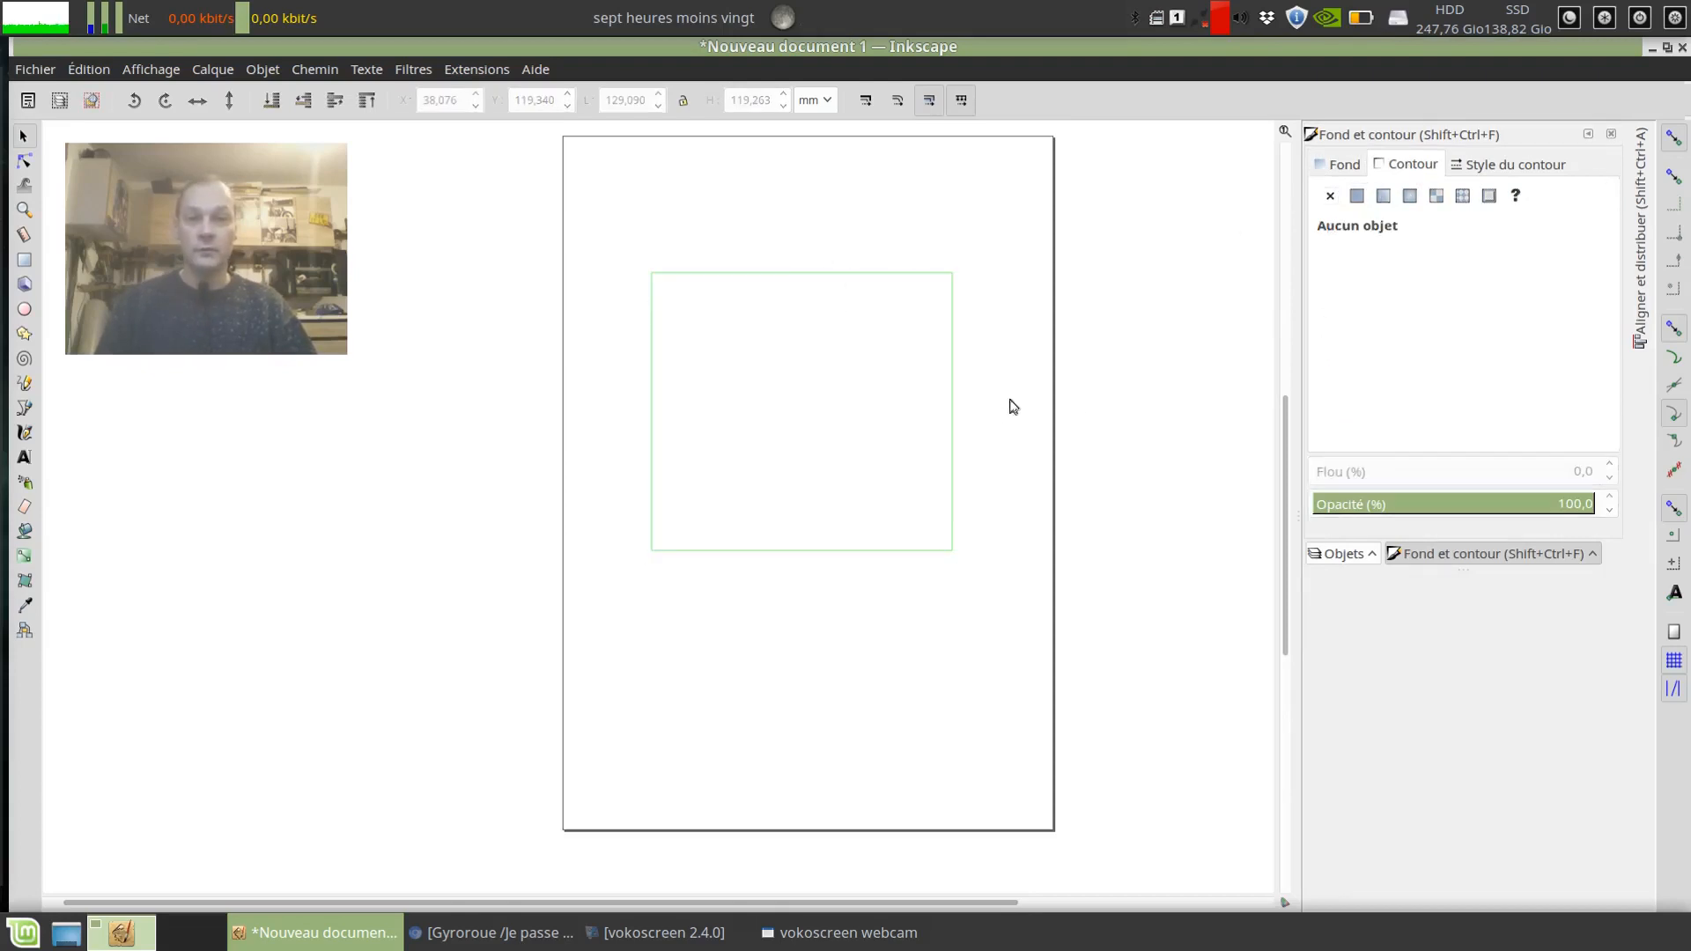
click(953, 425)
scroll(944, 488, up, 4)
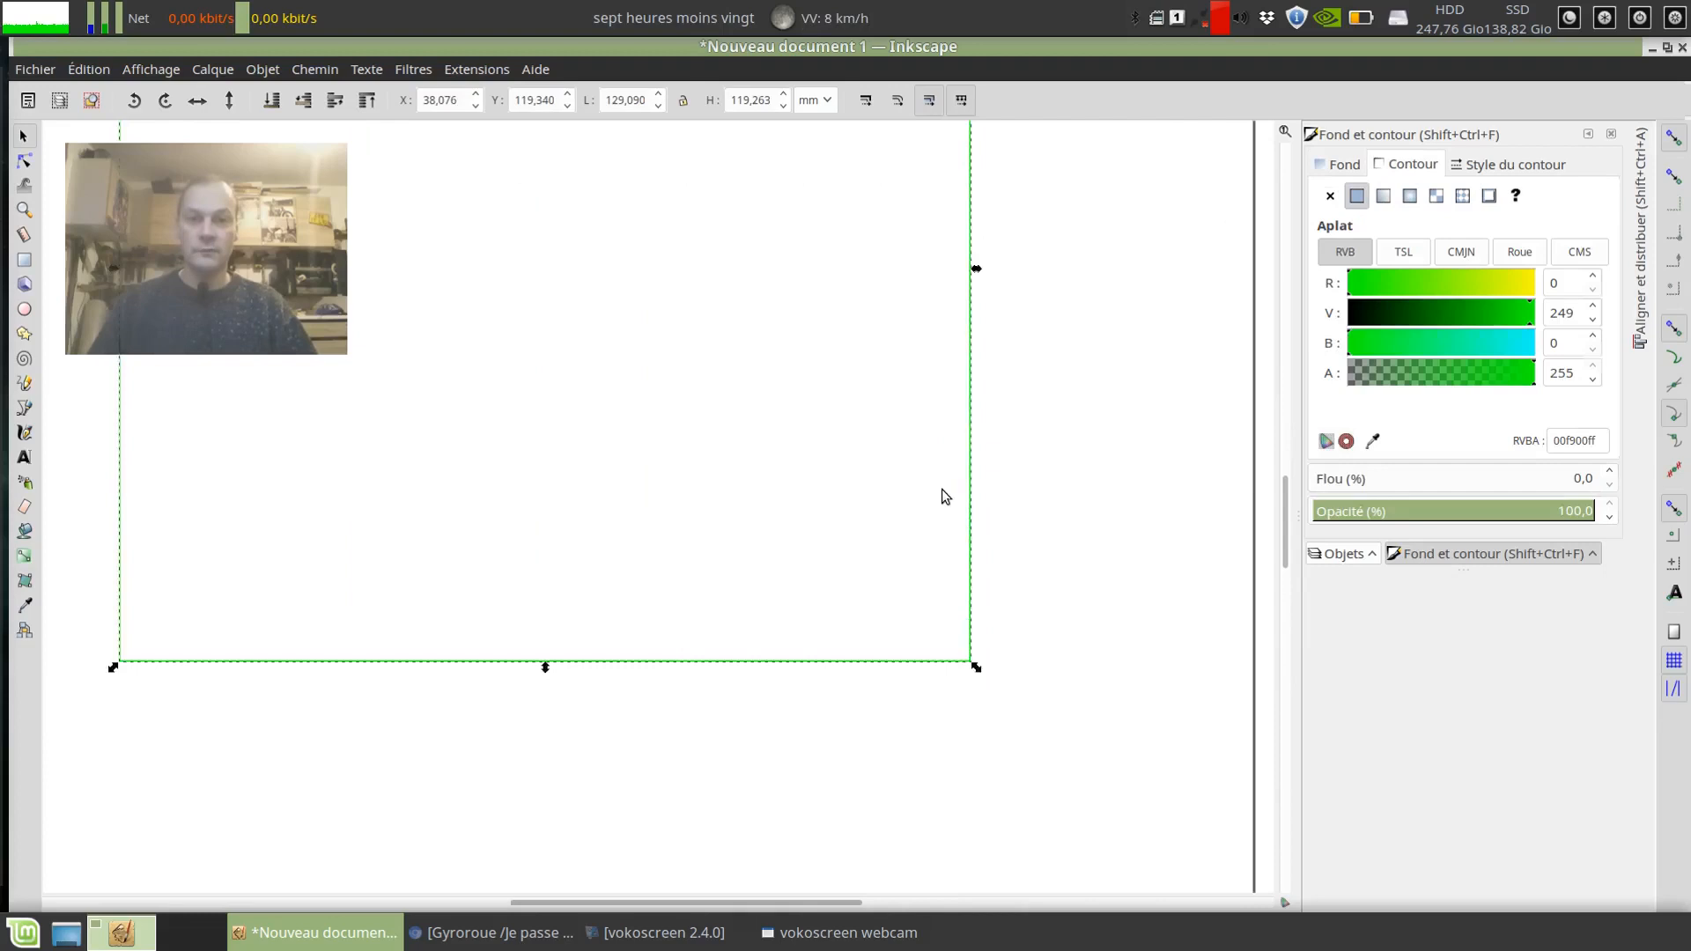
click(1088, 498)
Set the rectangle's stroke thickness to 1 mm.
click(1488, 167)
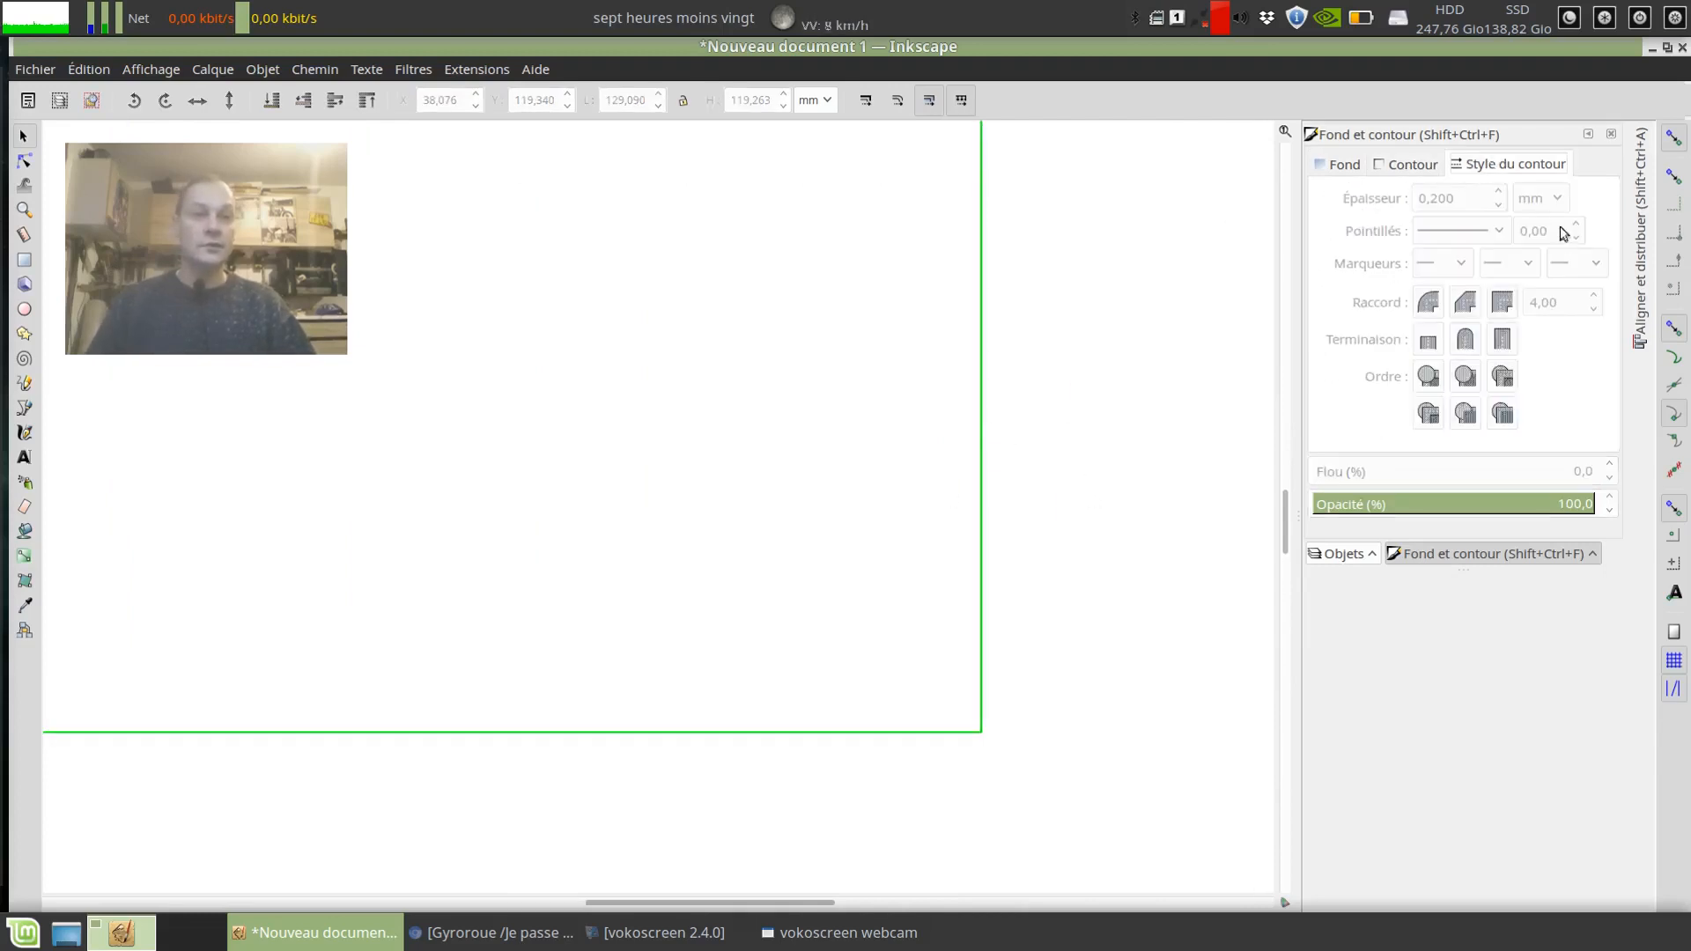
click(981, 449)
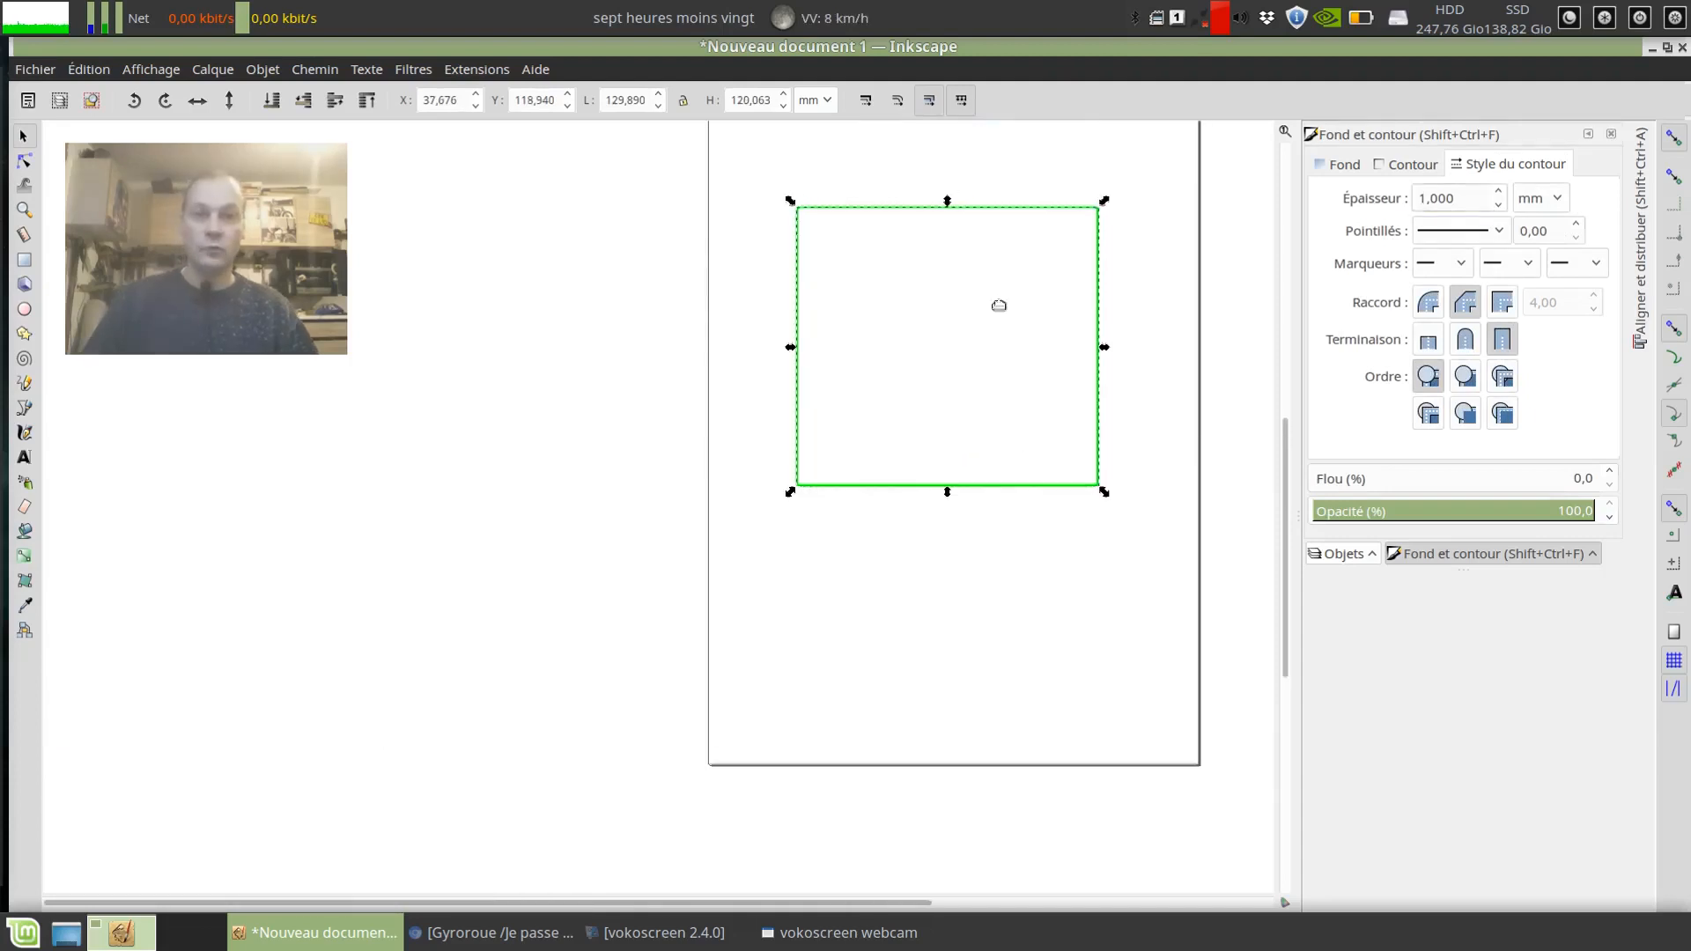
Examine the rectangle's green outline up close and bring up the objects list.
drag(998, 306, 926, 332)
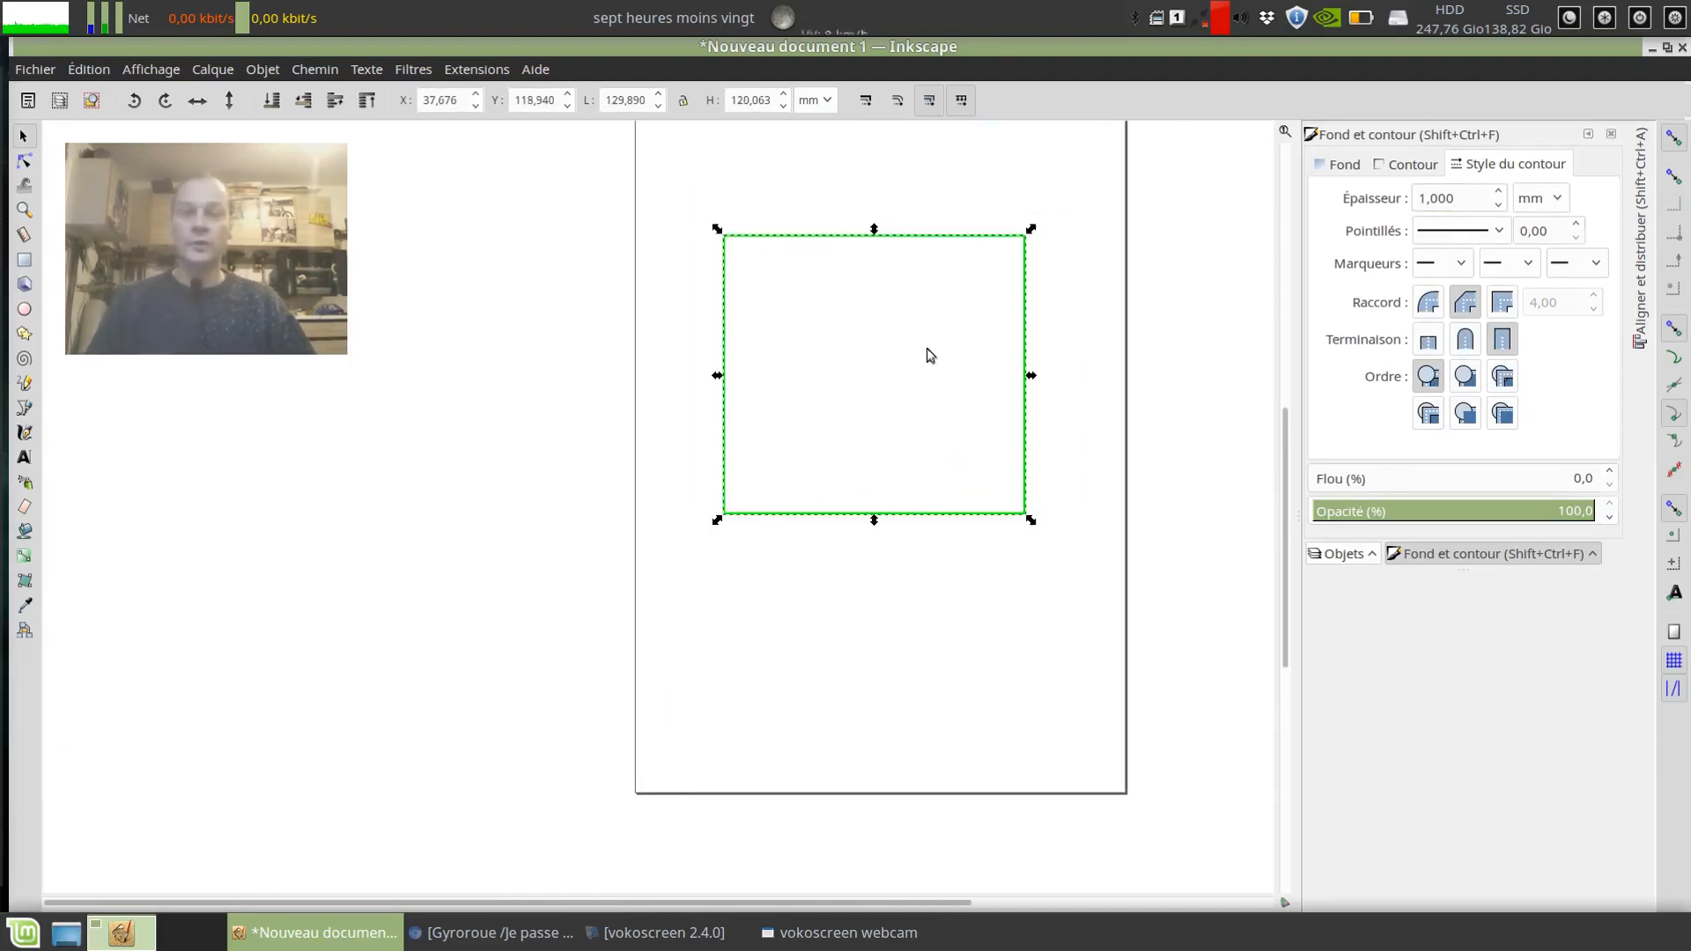
scroll(975, 297, up, 1)
scroll(976, 298, up, 2)
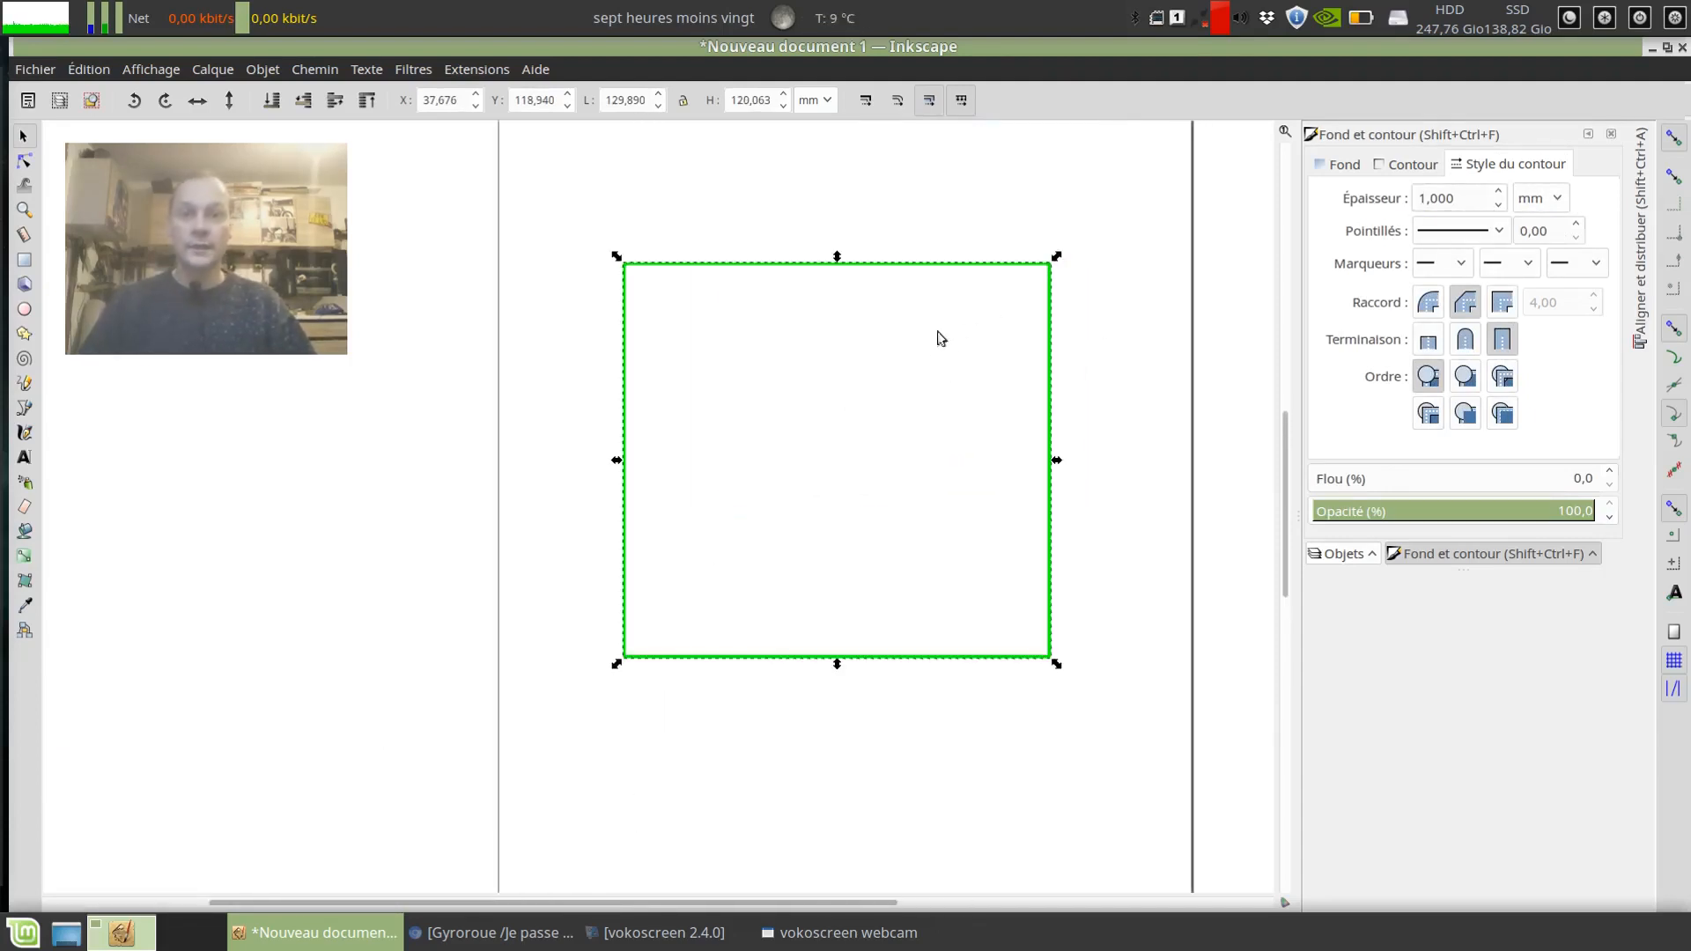
drag(883, 393, 843, 370)
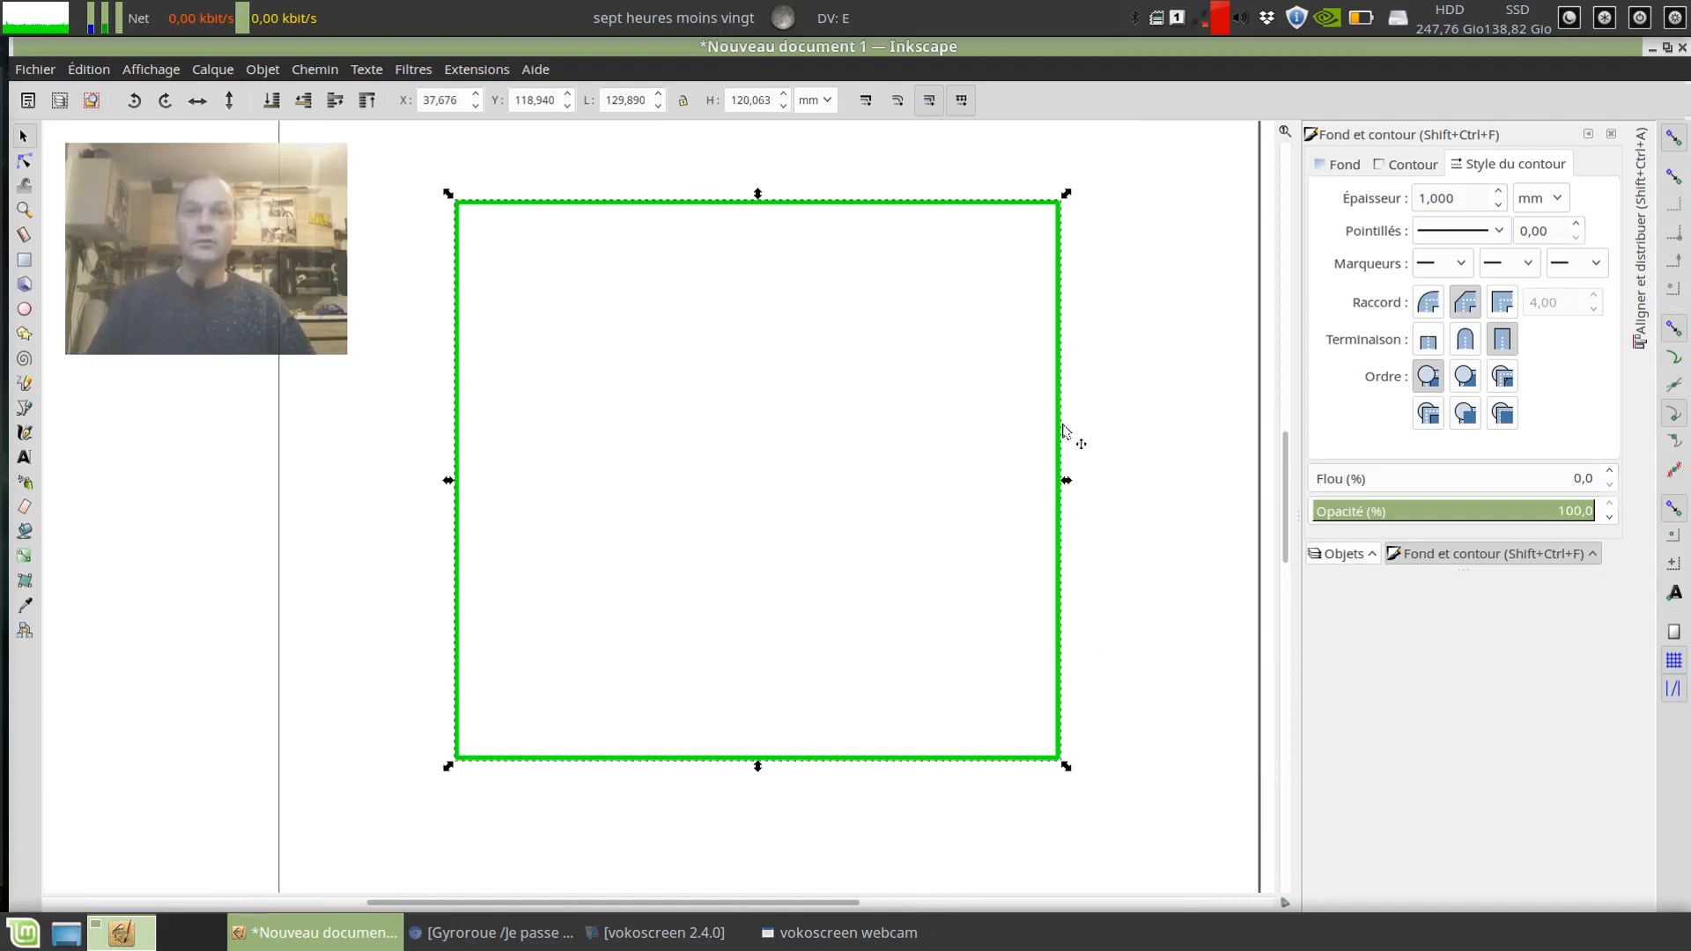
click(1411, 165)
click(262, 68)
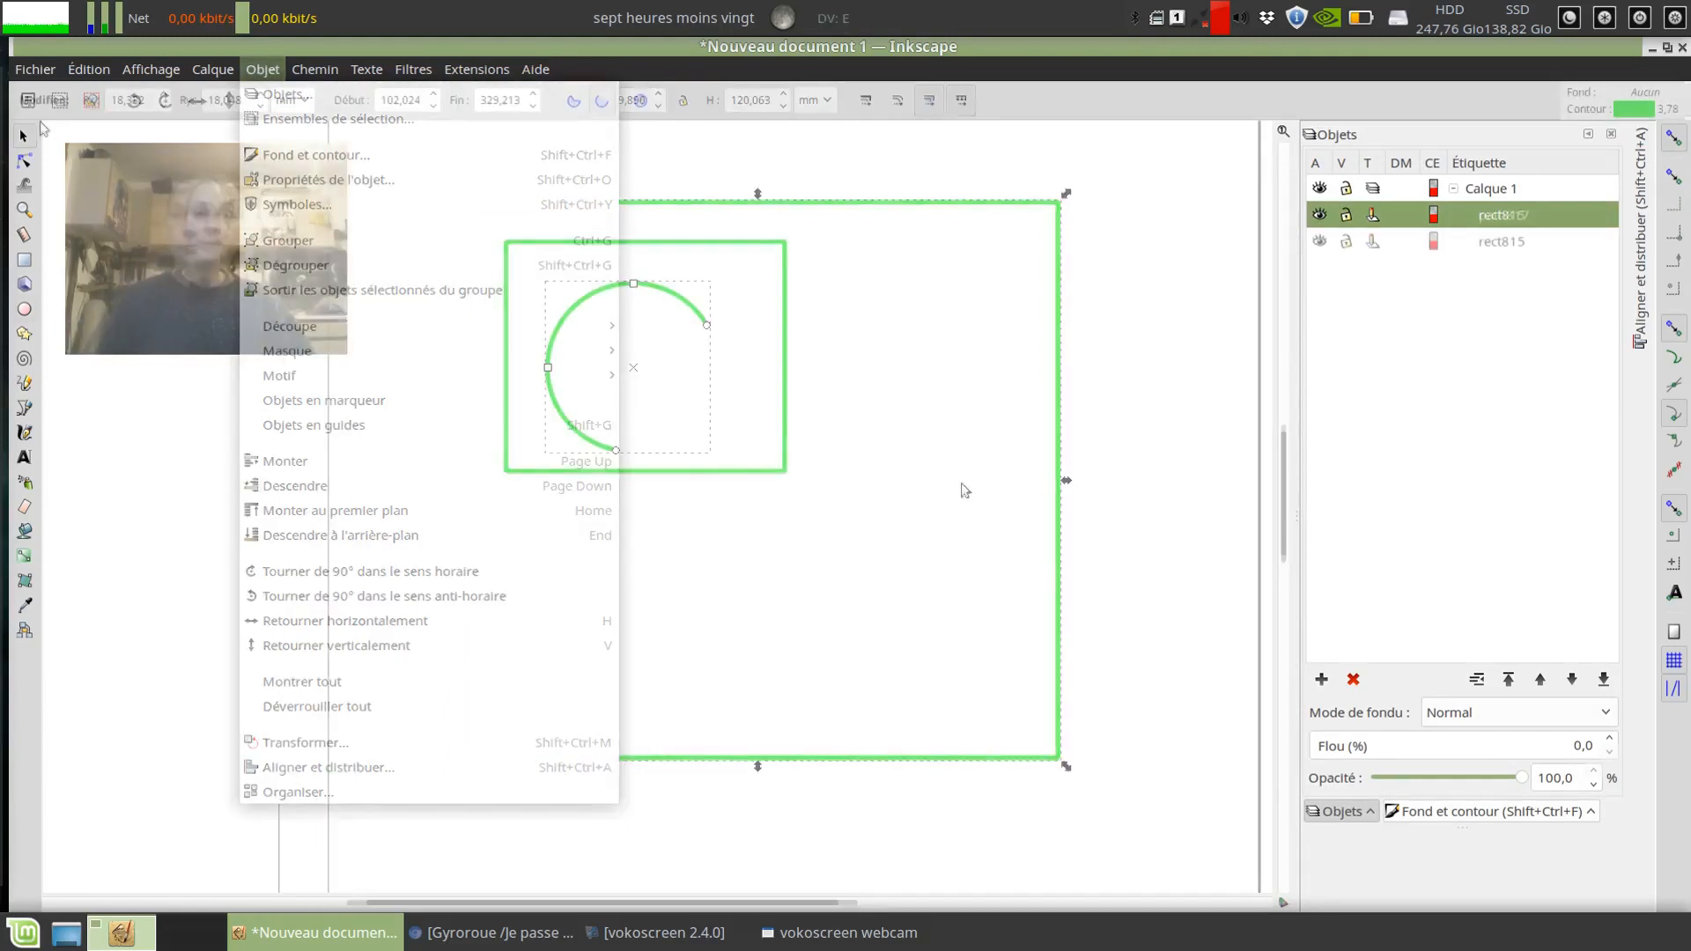
Select the small rectangle and the open arc one at a time to check they are separate objects.
key(s)
click(570, 197)
click(571, 252)
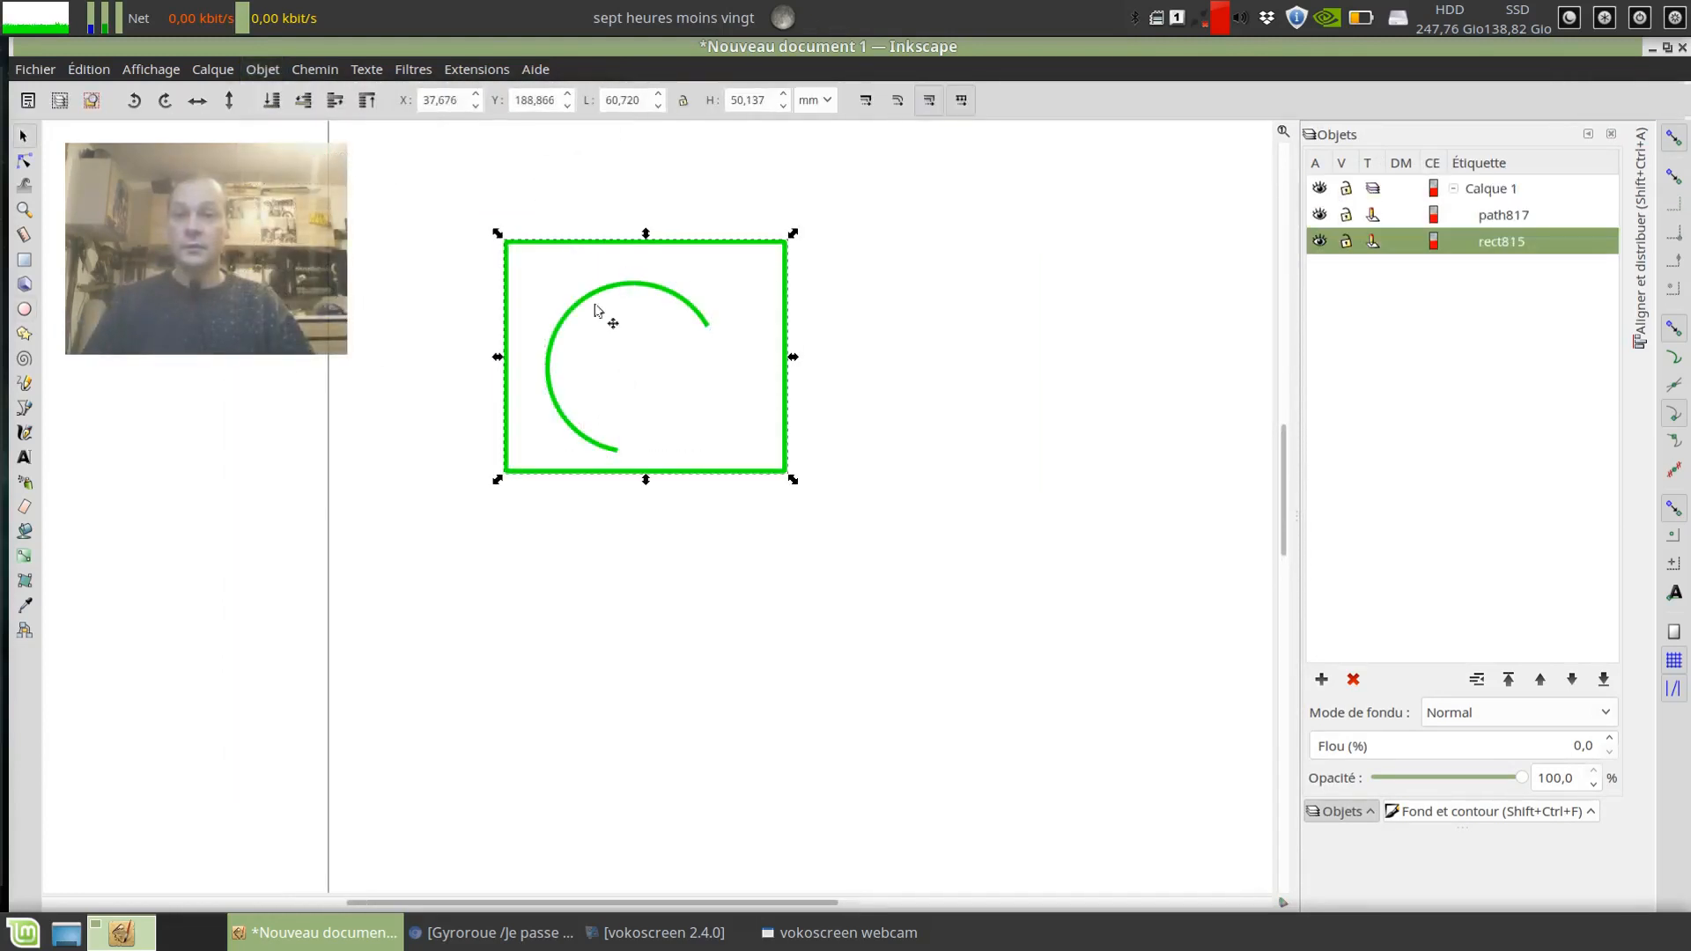
click(588, 304)
click(514, 310)
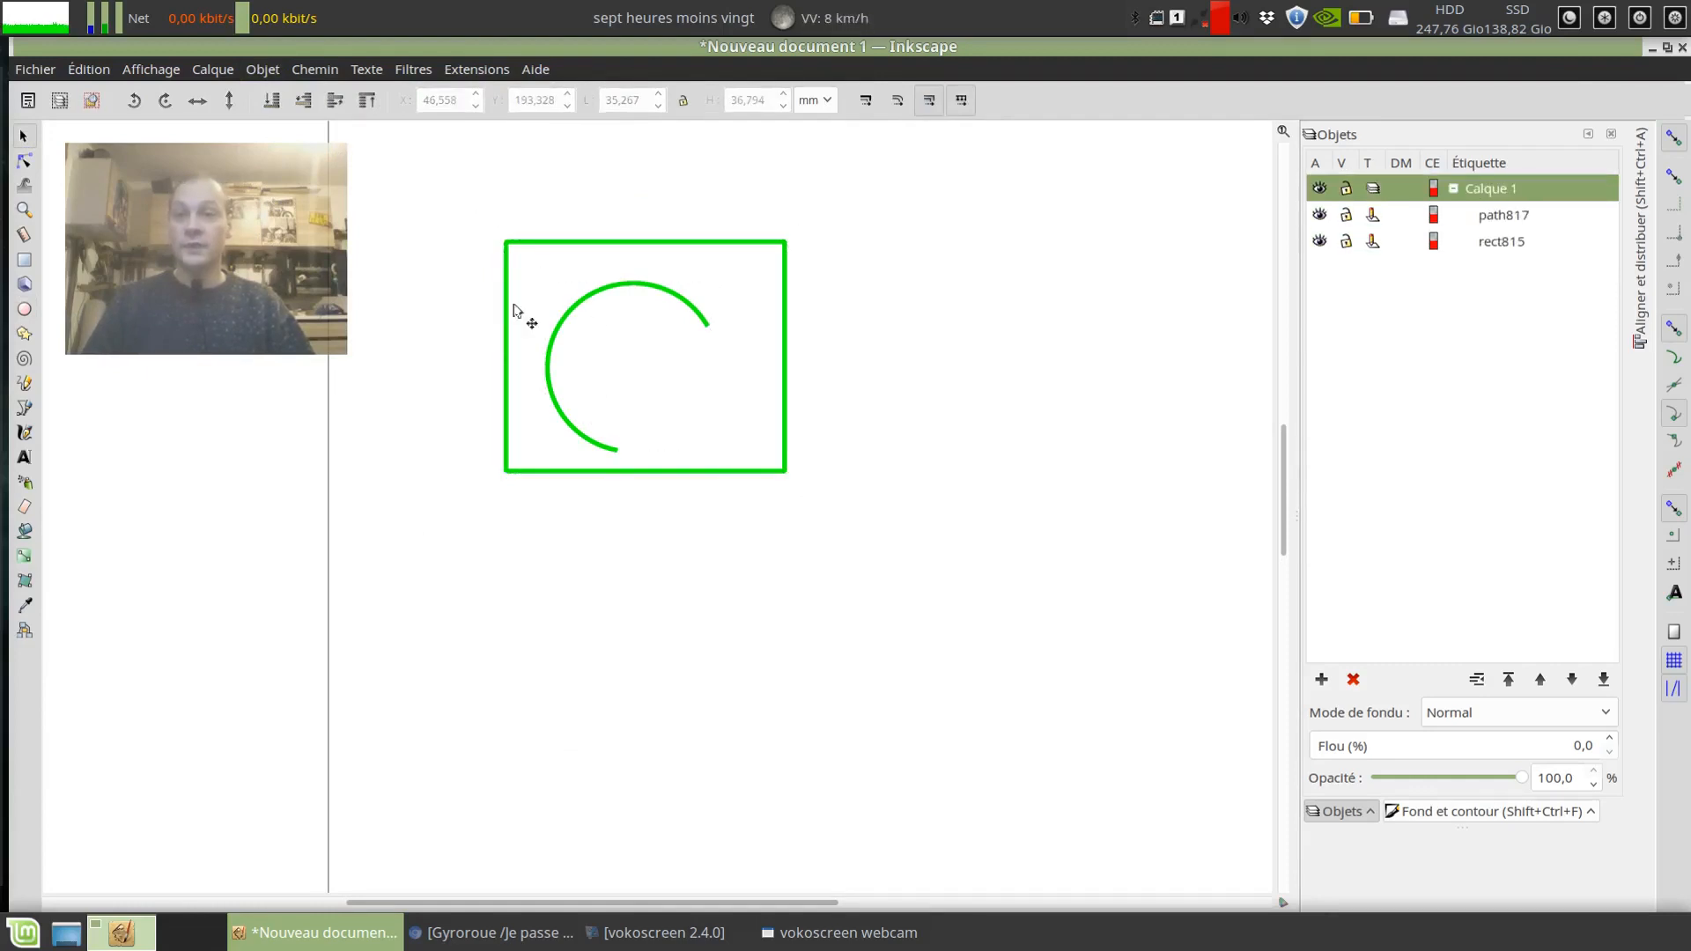
Select the rectangle and the arc together and group them.
drag(479, 176, 922, 537)
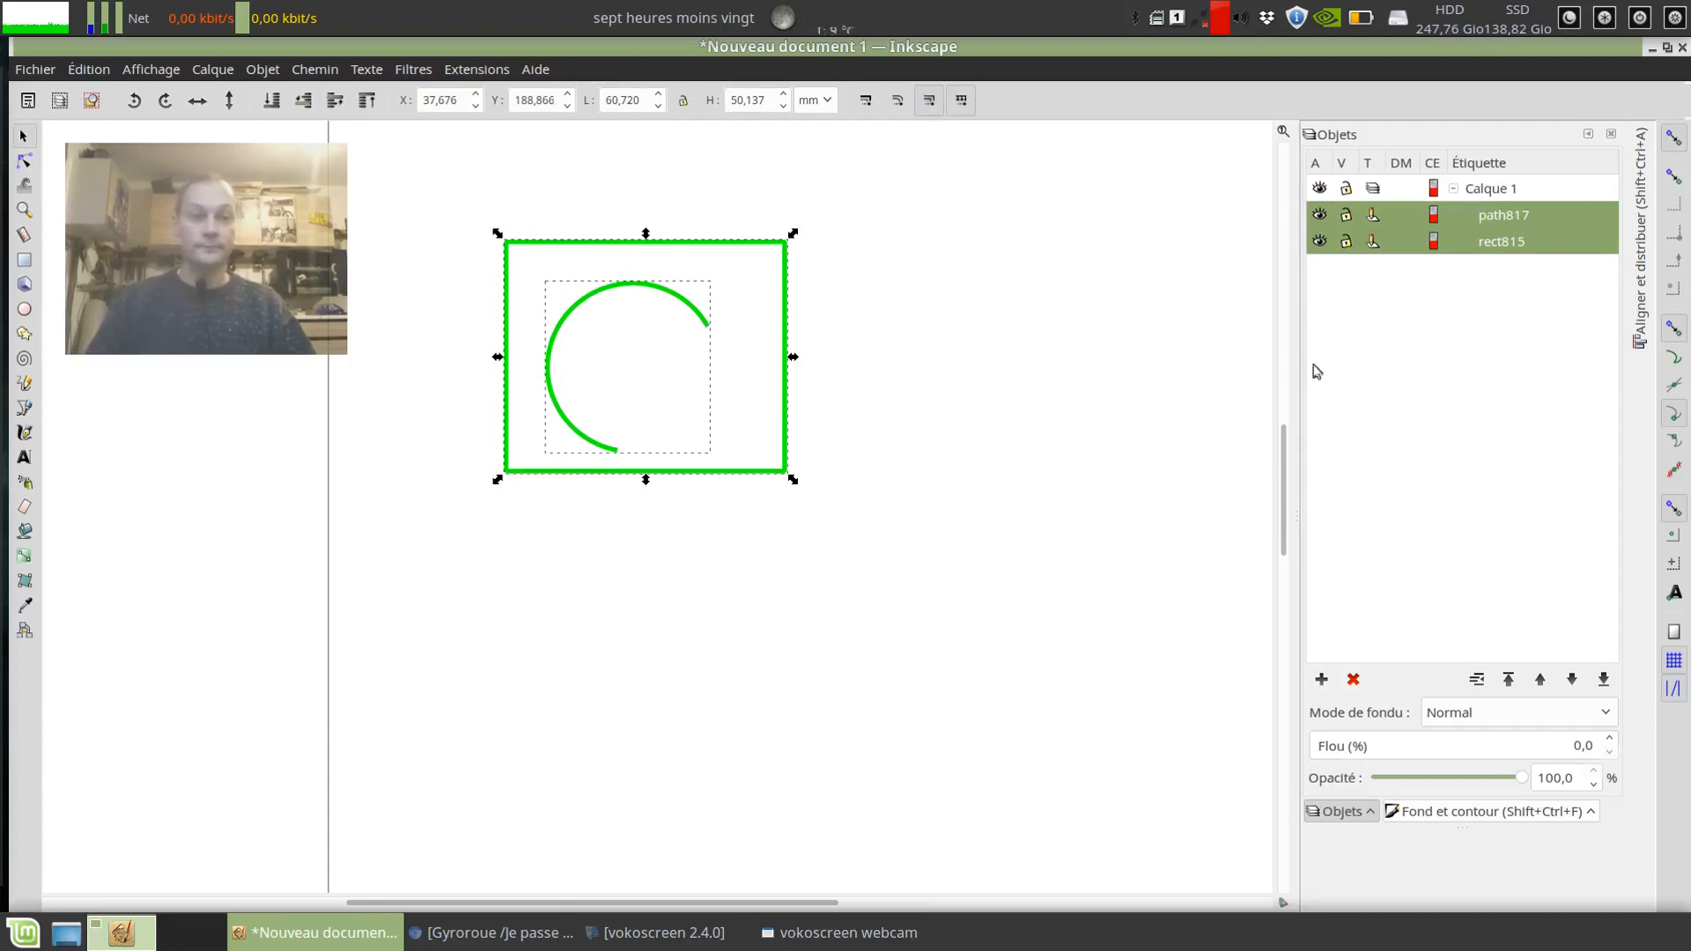
click(273, 70)
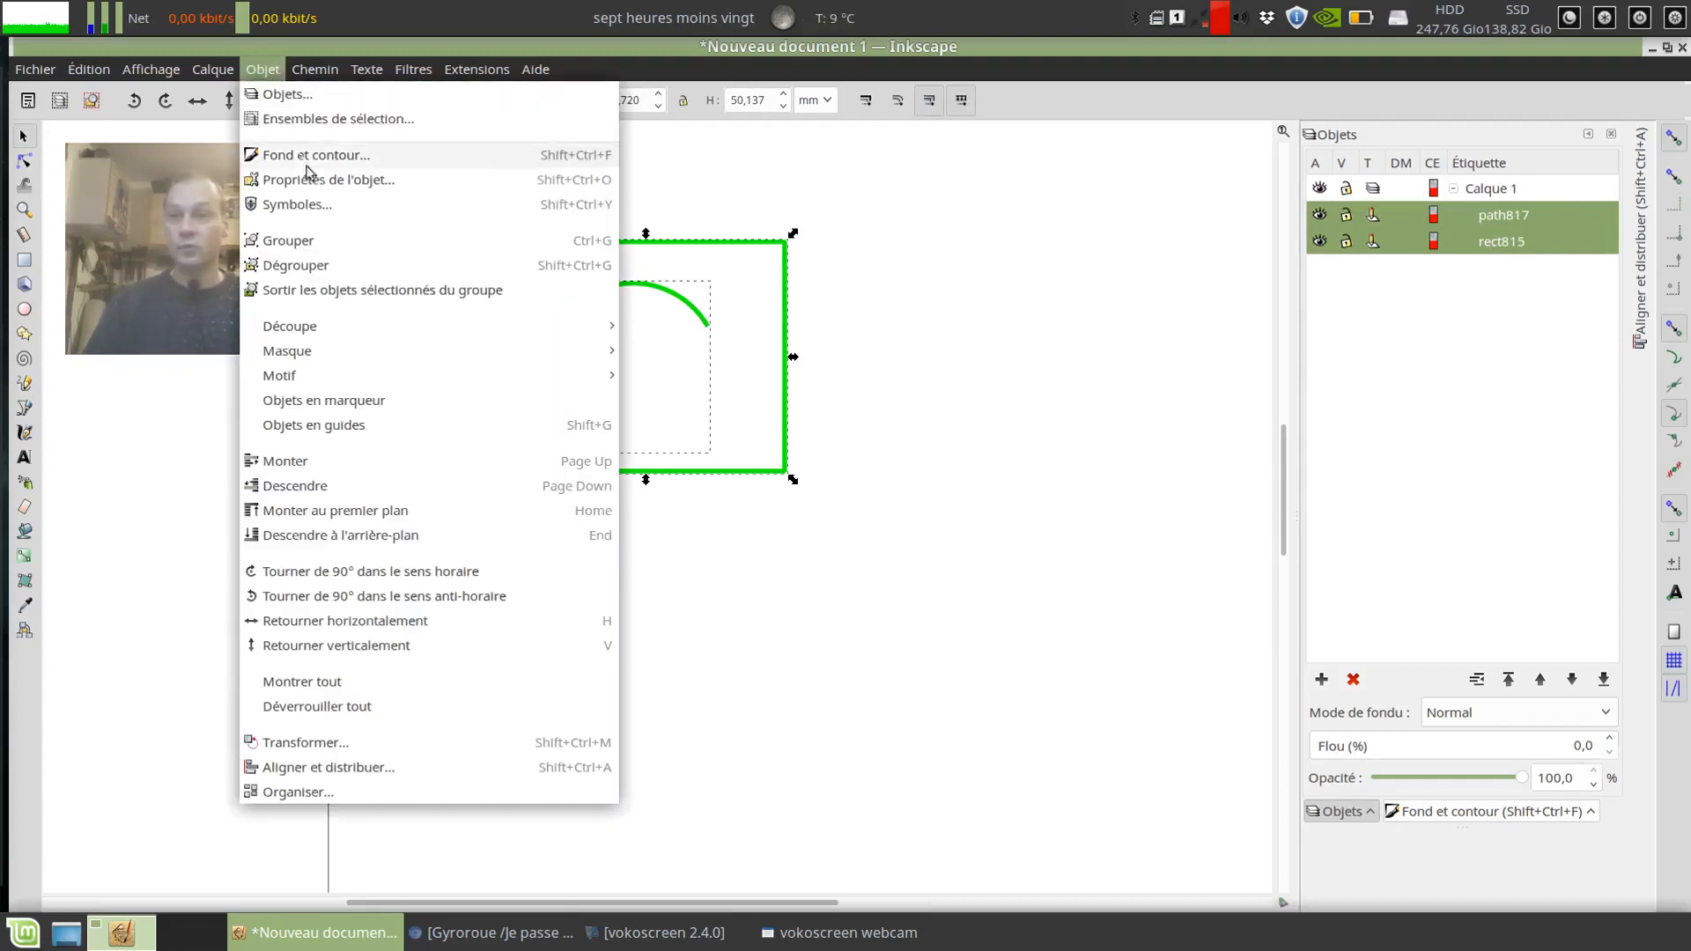
click(317, 242)
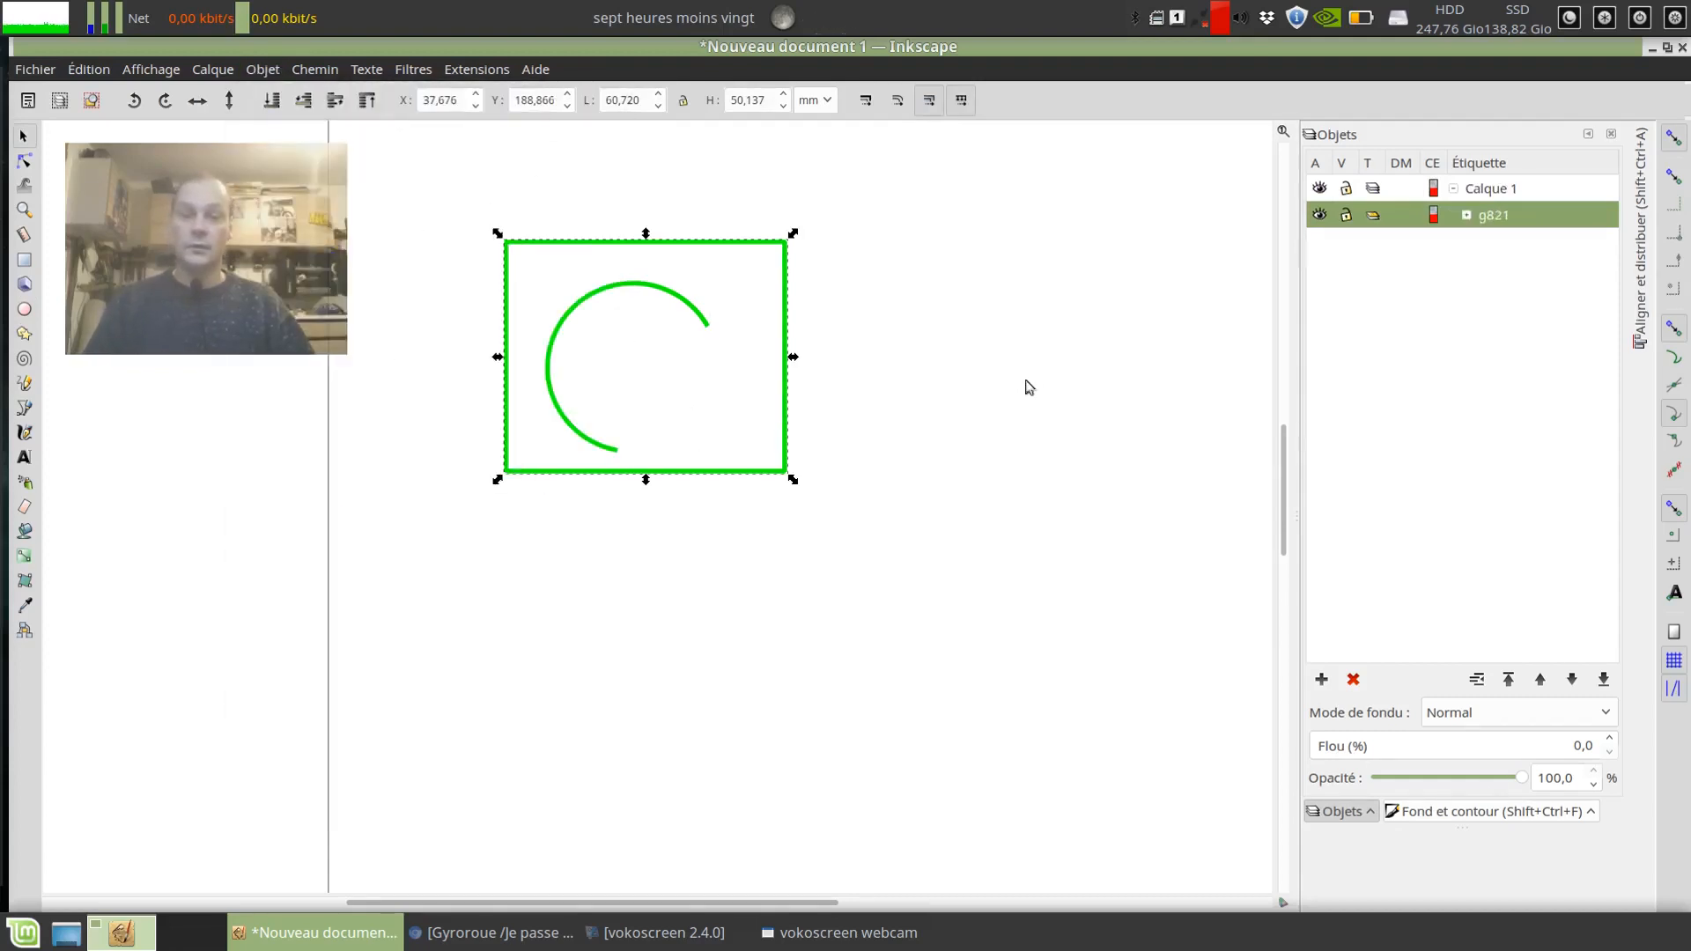
Move the group to about X 63, Y 168.5 mm and enlarge it to about 66.9 × 57 mm.
drag(716, 254, 834, 349)
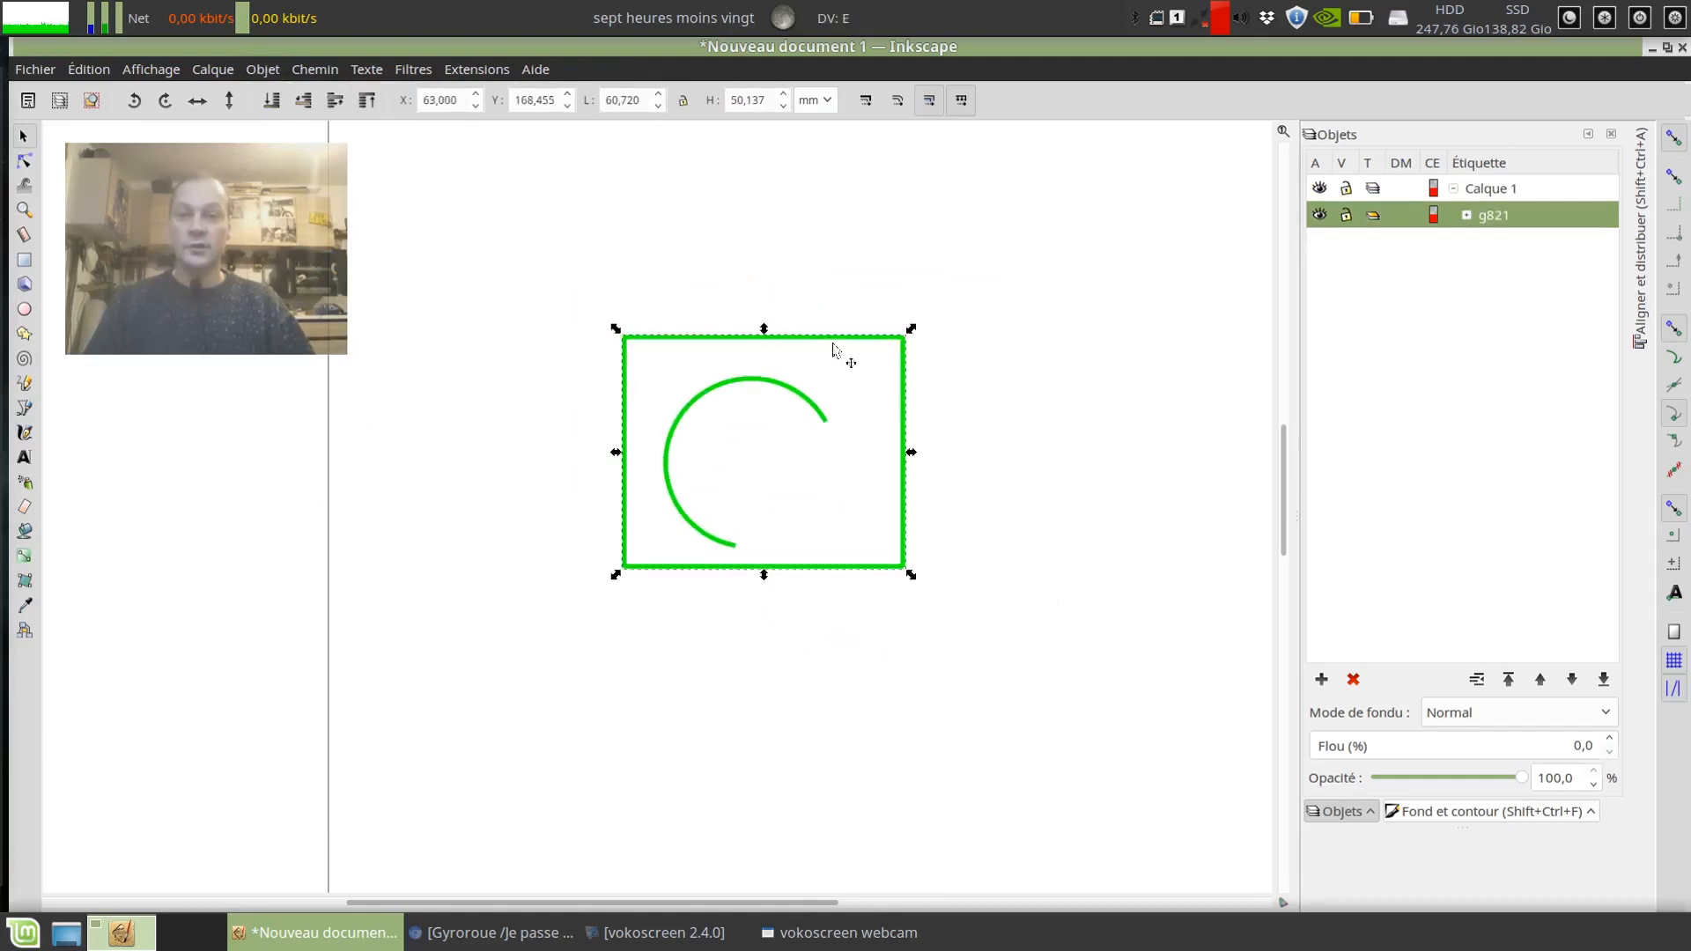
click(1070, 449)
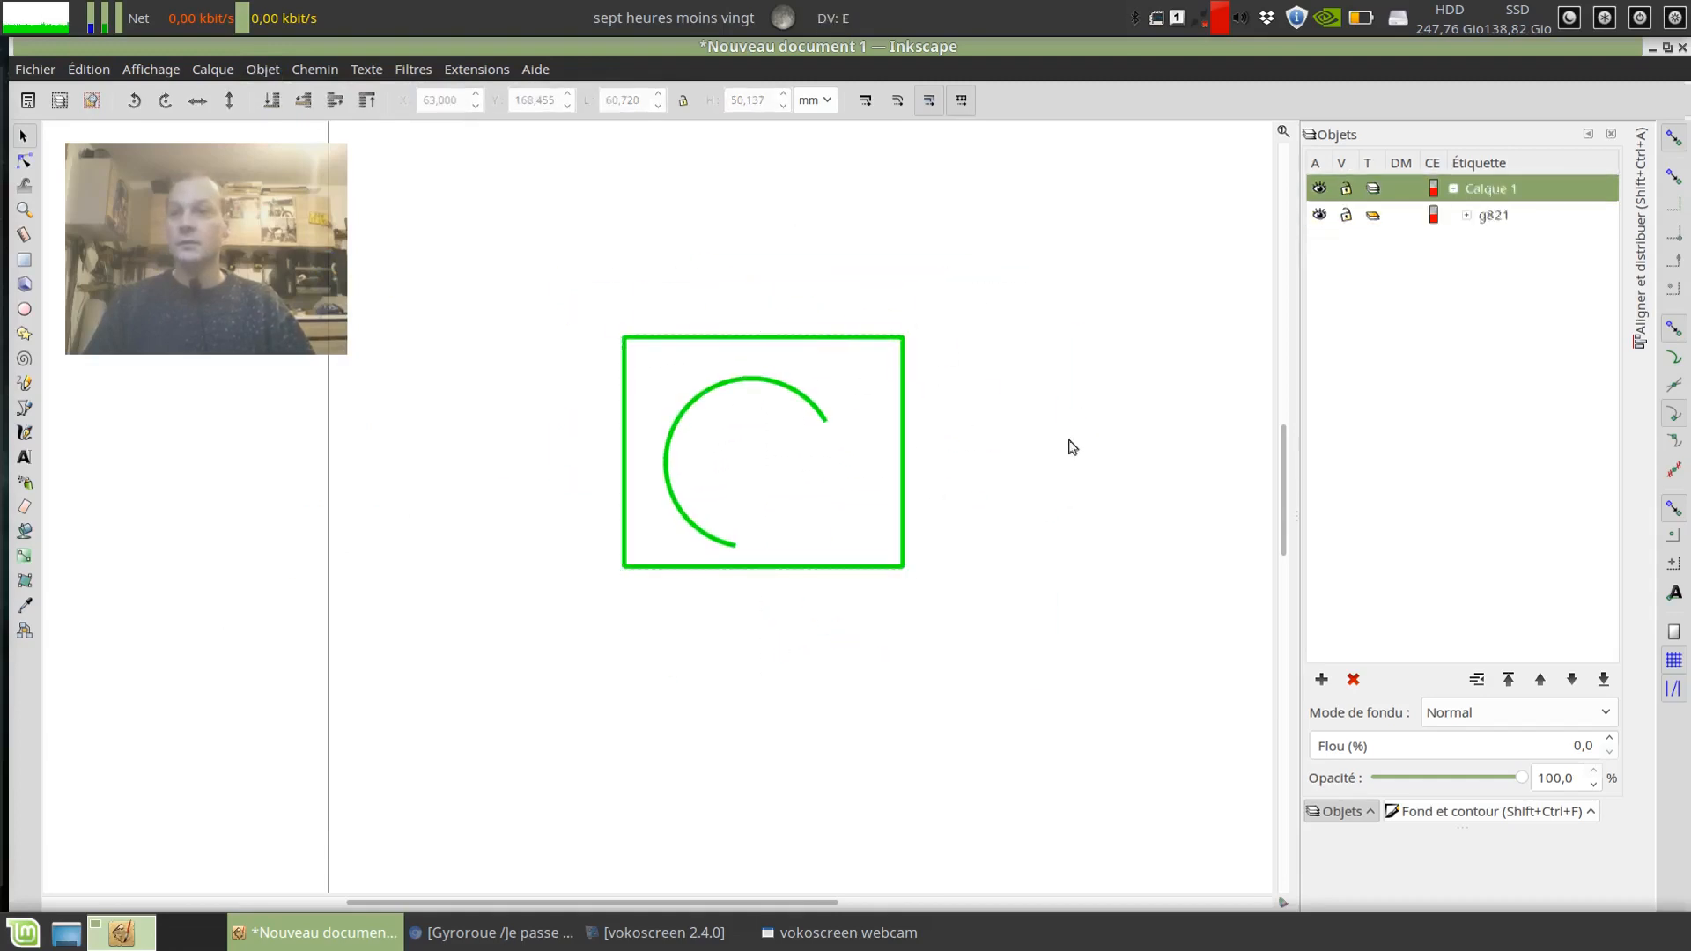
click(909, 344)
drag(911, 329, 940, 297)
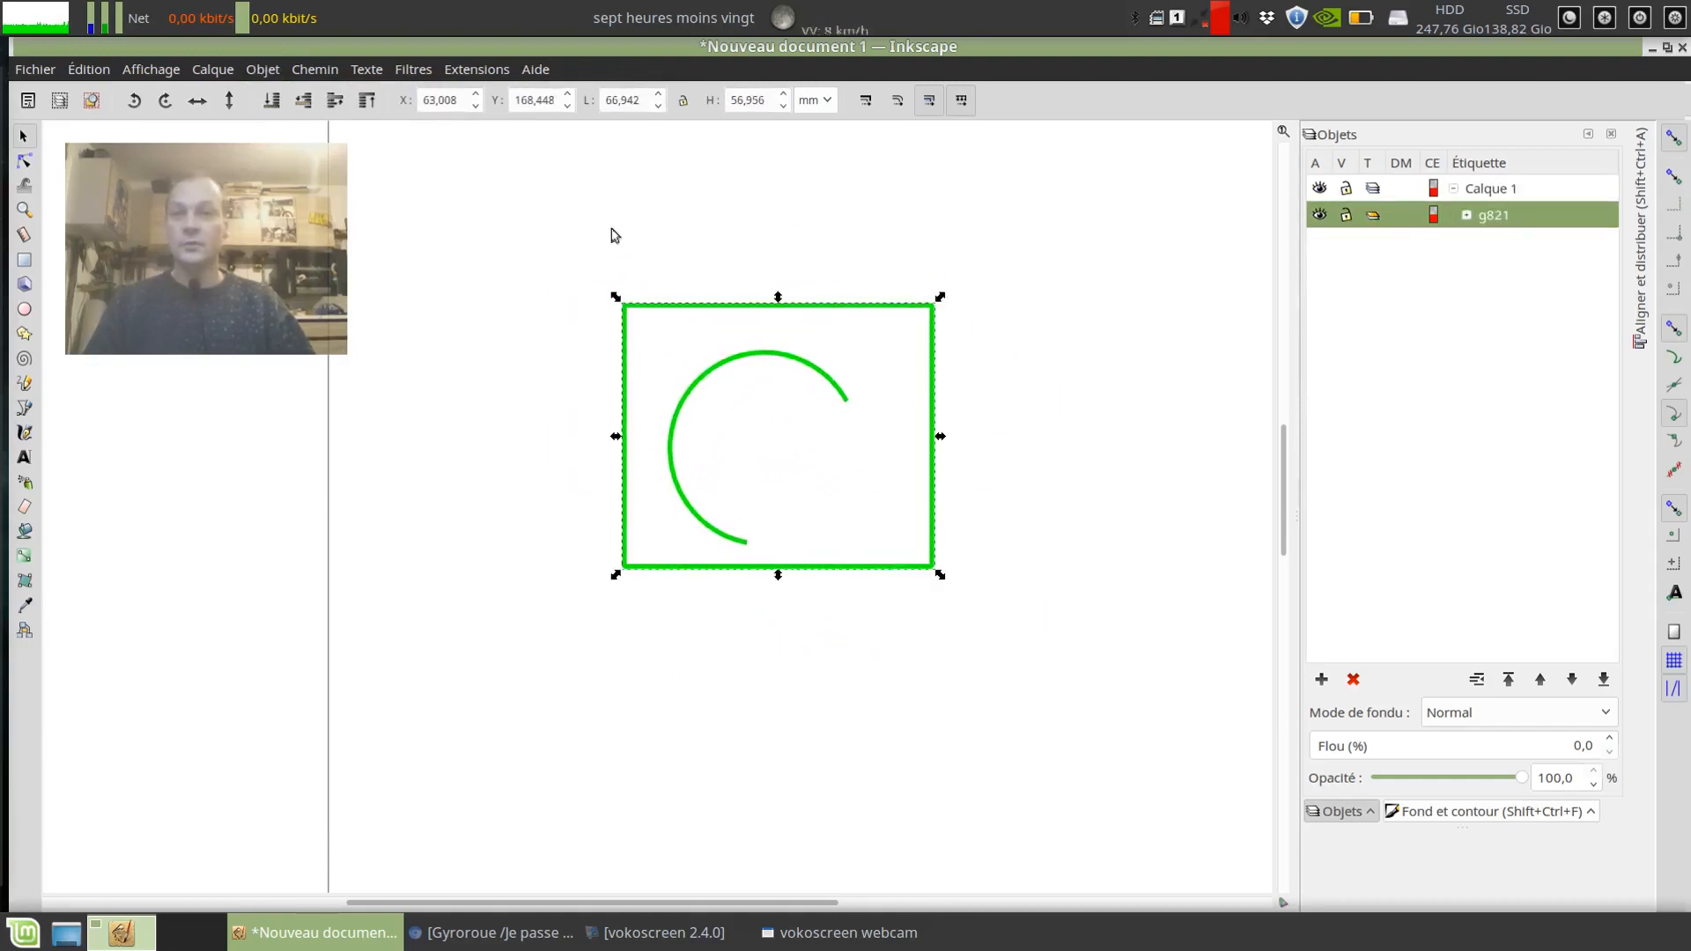
Select the arc inside the group and open the Transform settings.
click(614, 235)
click(262, 69)
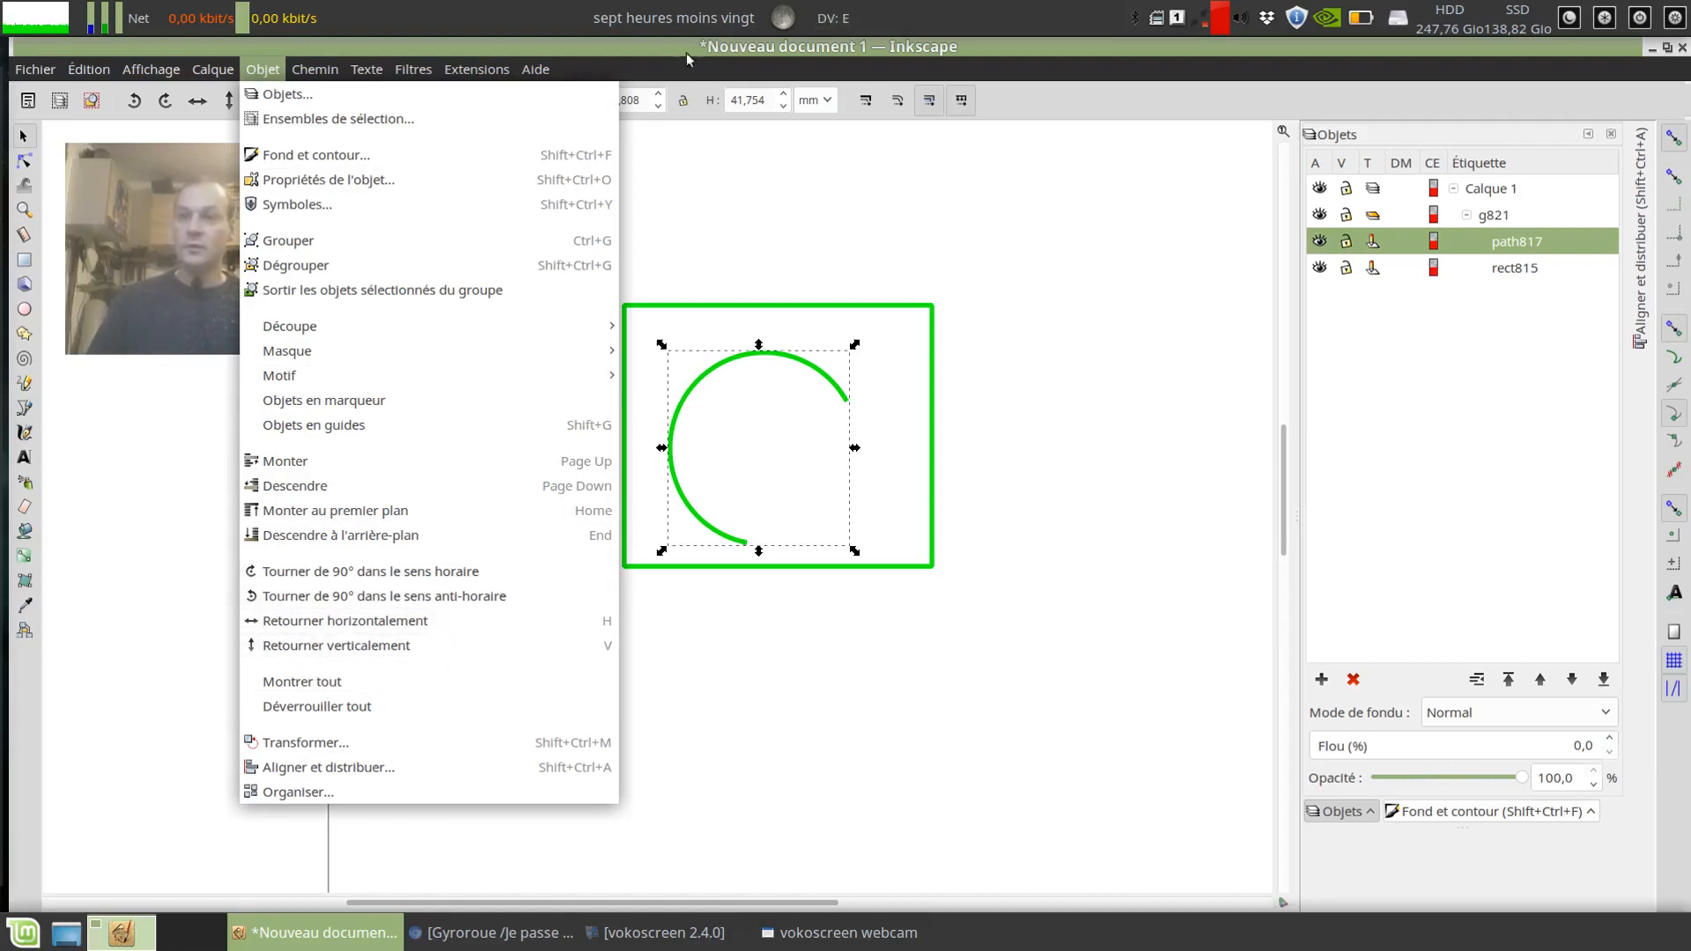
mouse_move(535, 69)
mouse_move(262, 69)
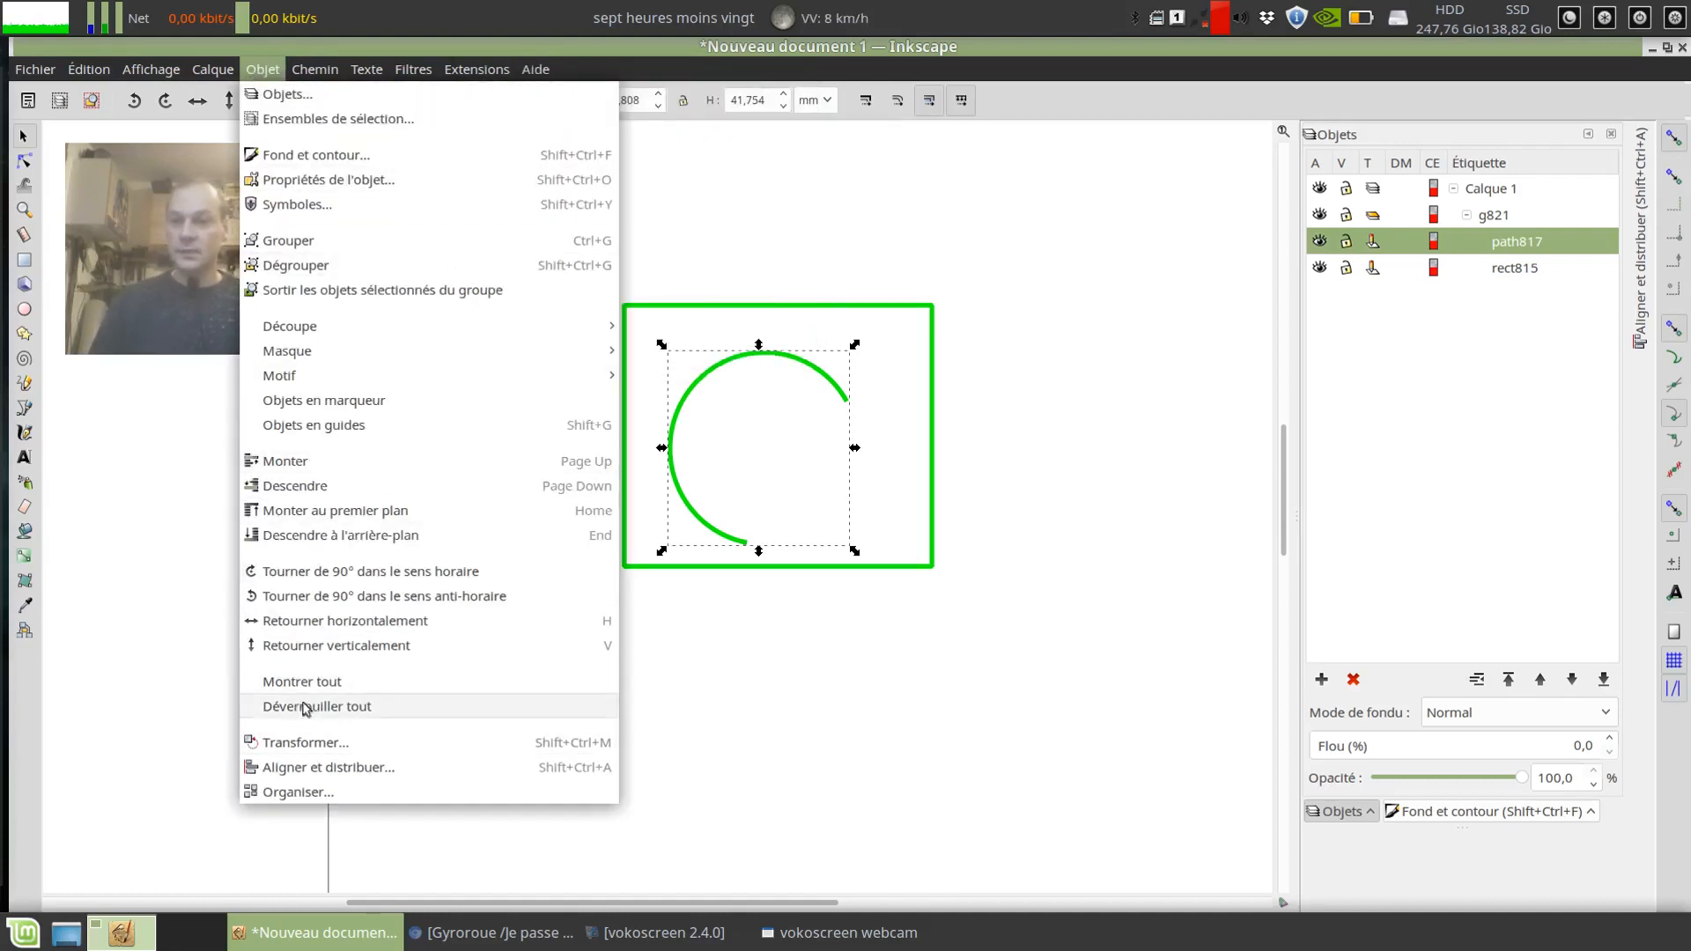
click(335, 749)
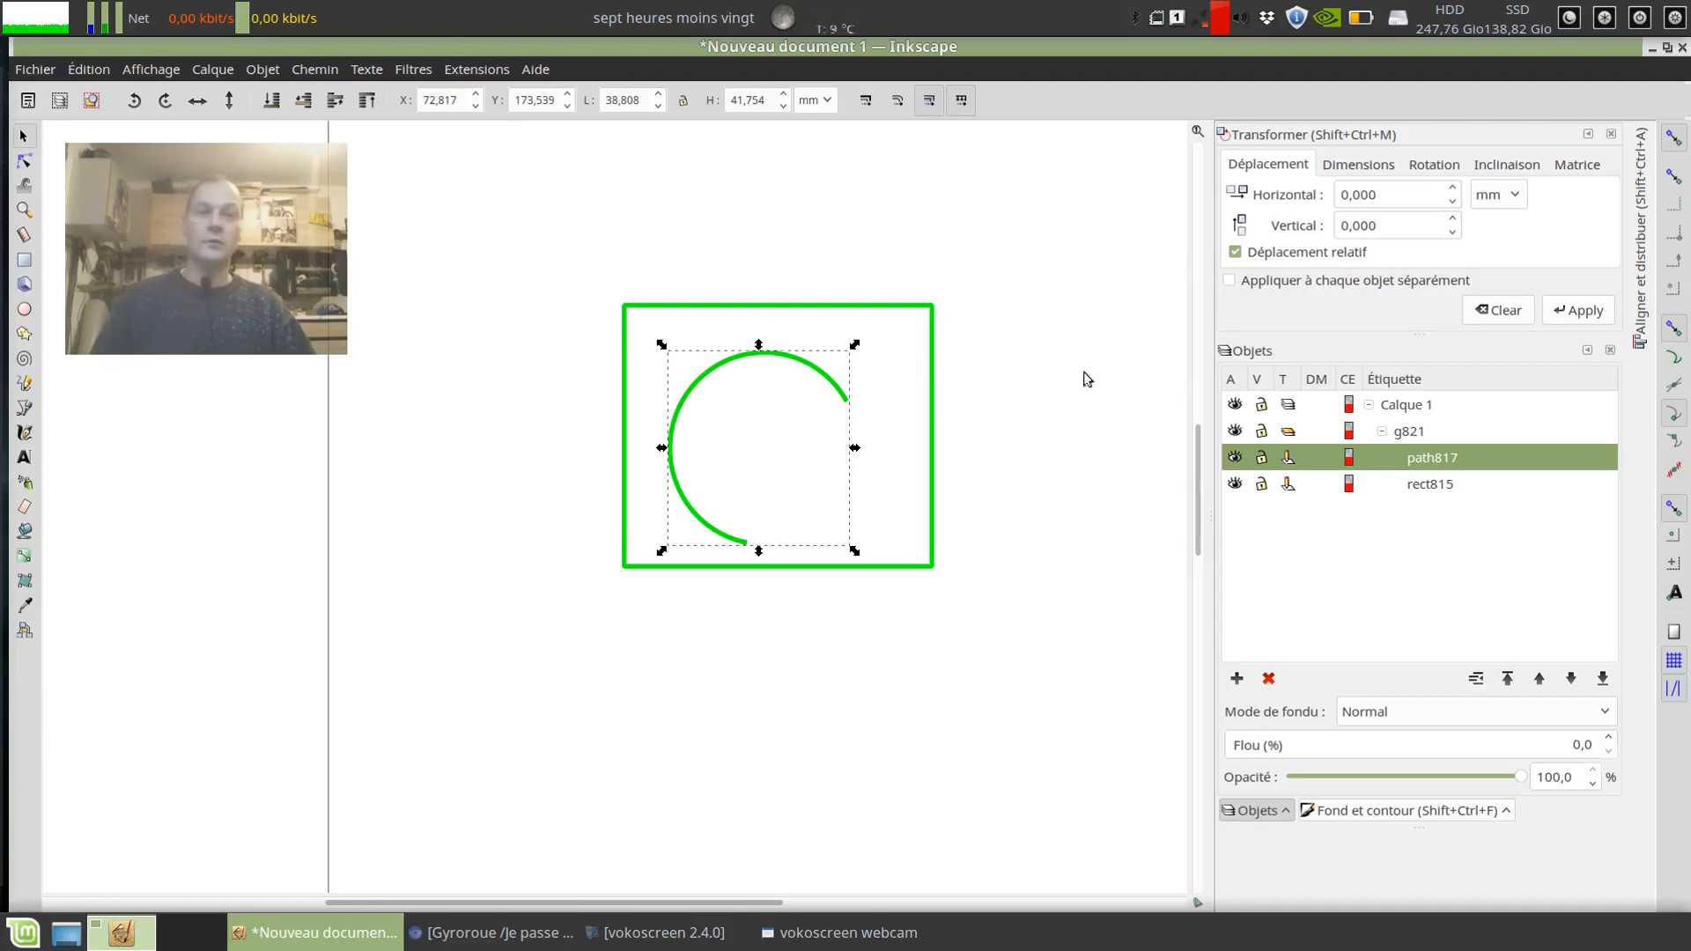
Compare absolute with relative displacement, then move the arc 4 mm horizontally using relative displacement.
click(1317, 257)
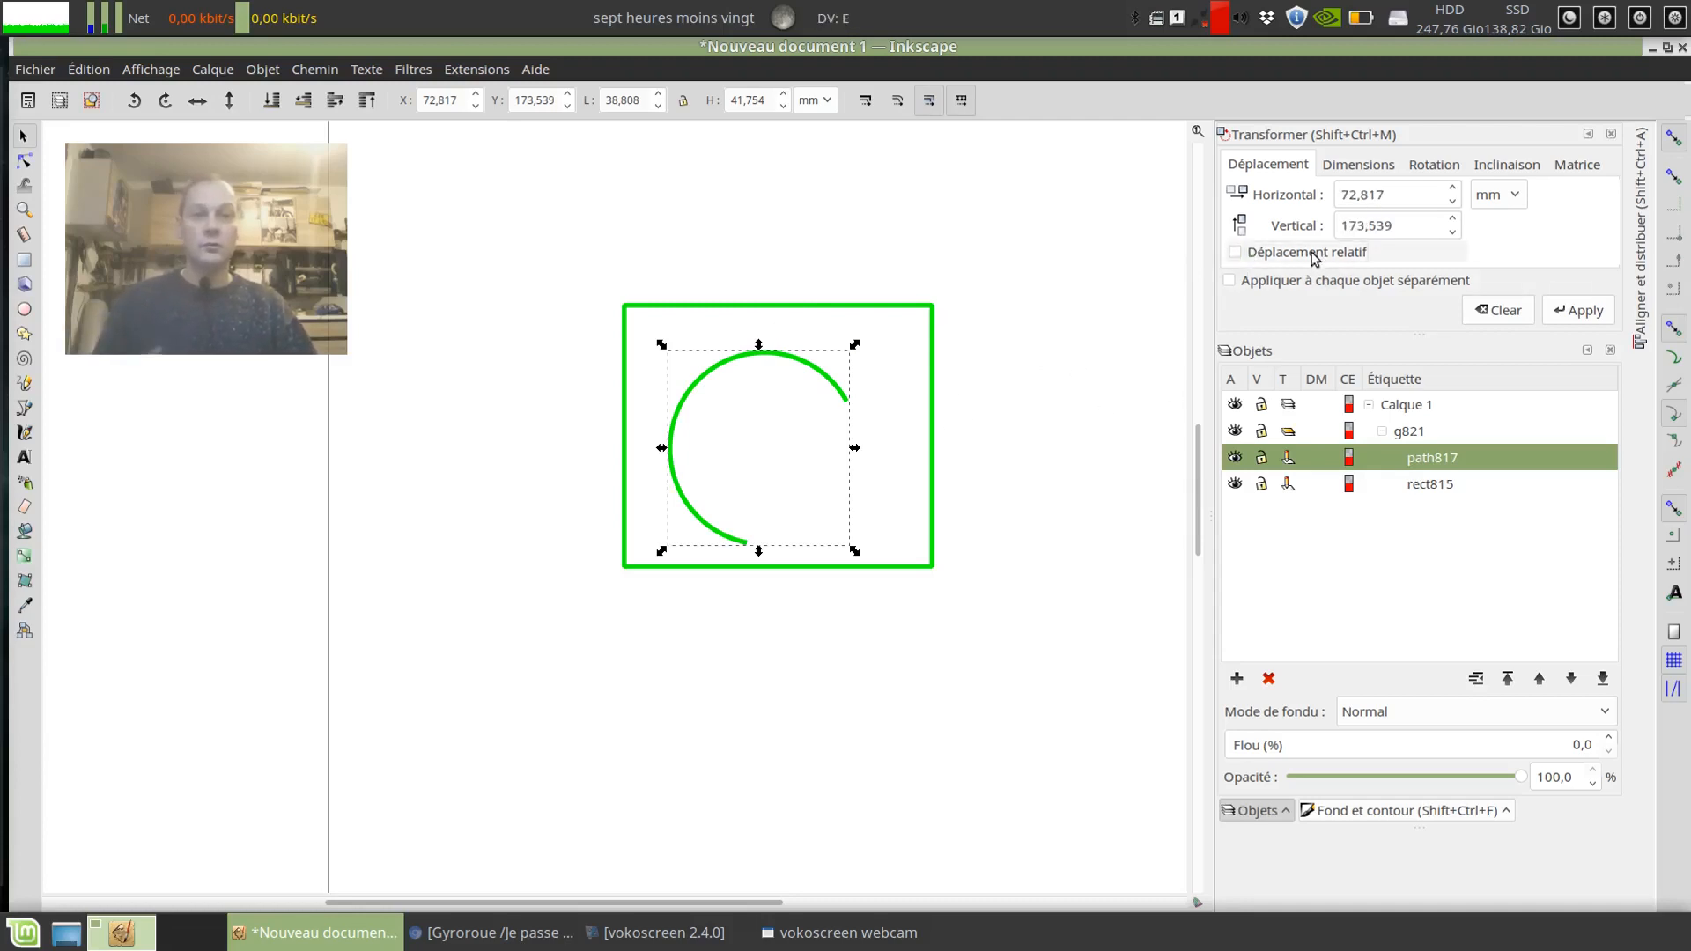
click(1314, 256)
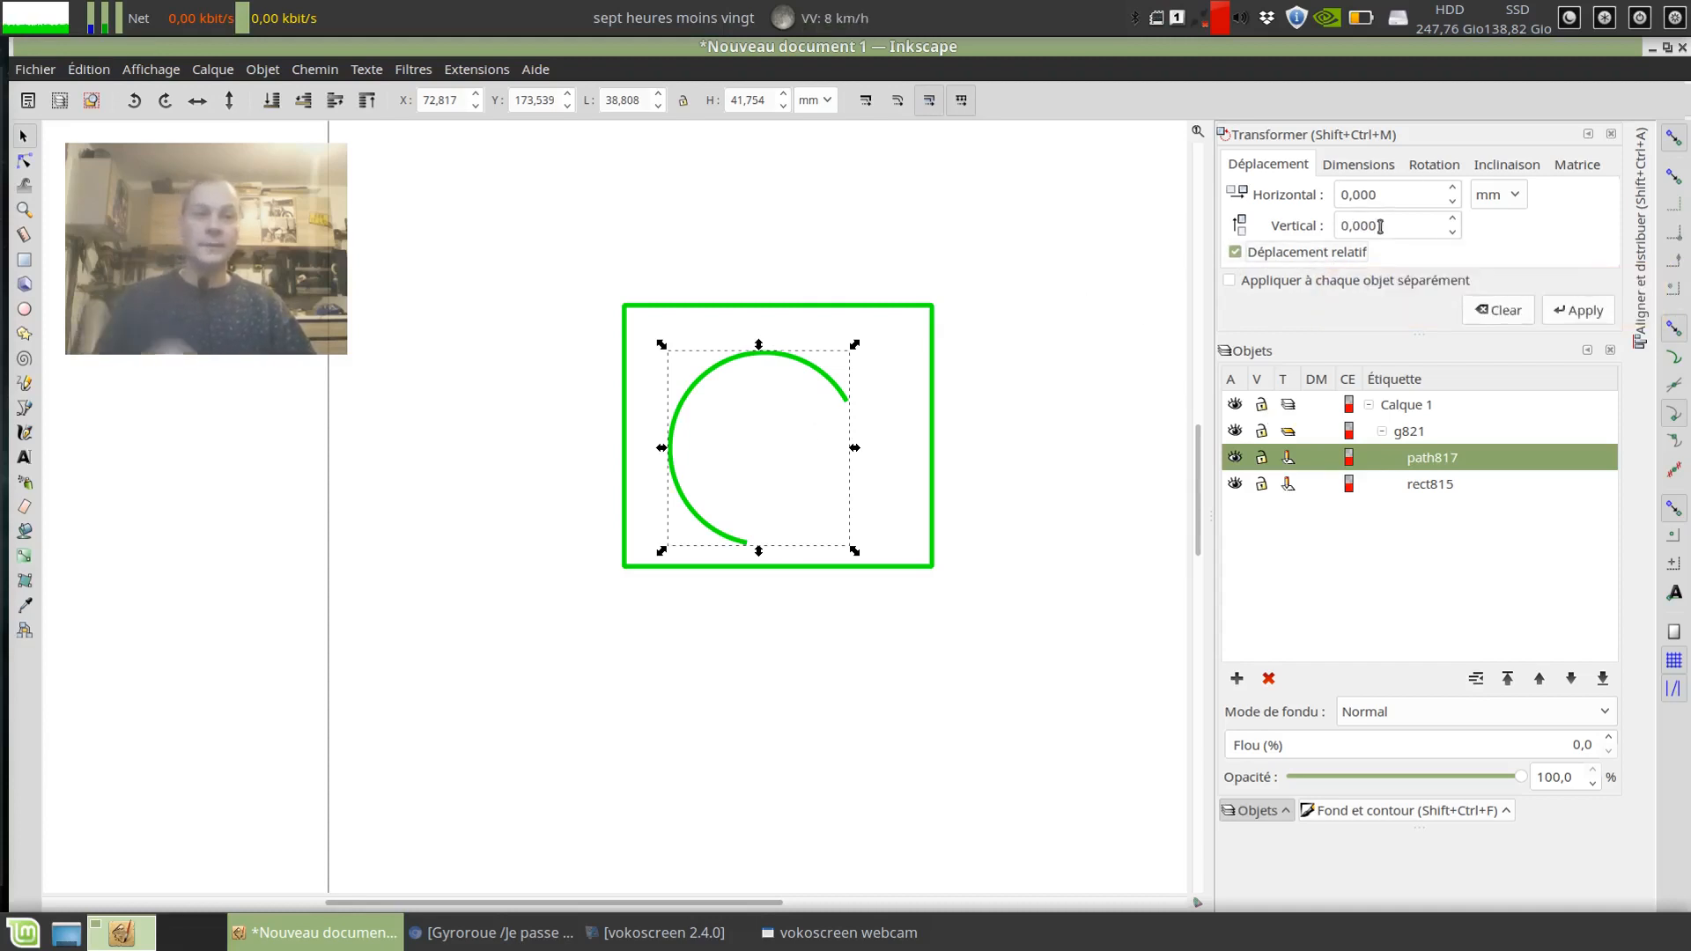
drag(1451, 194, 1285, 192)
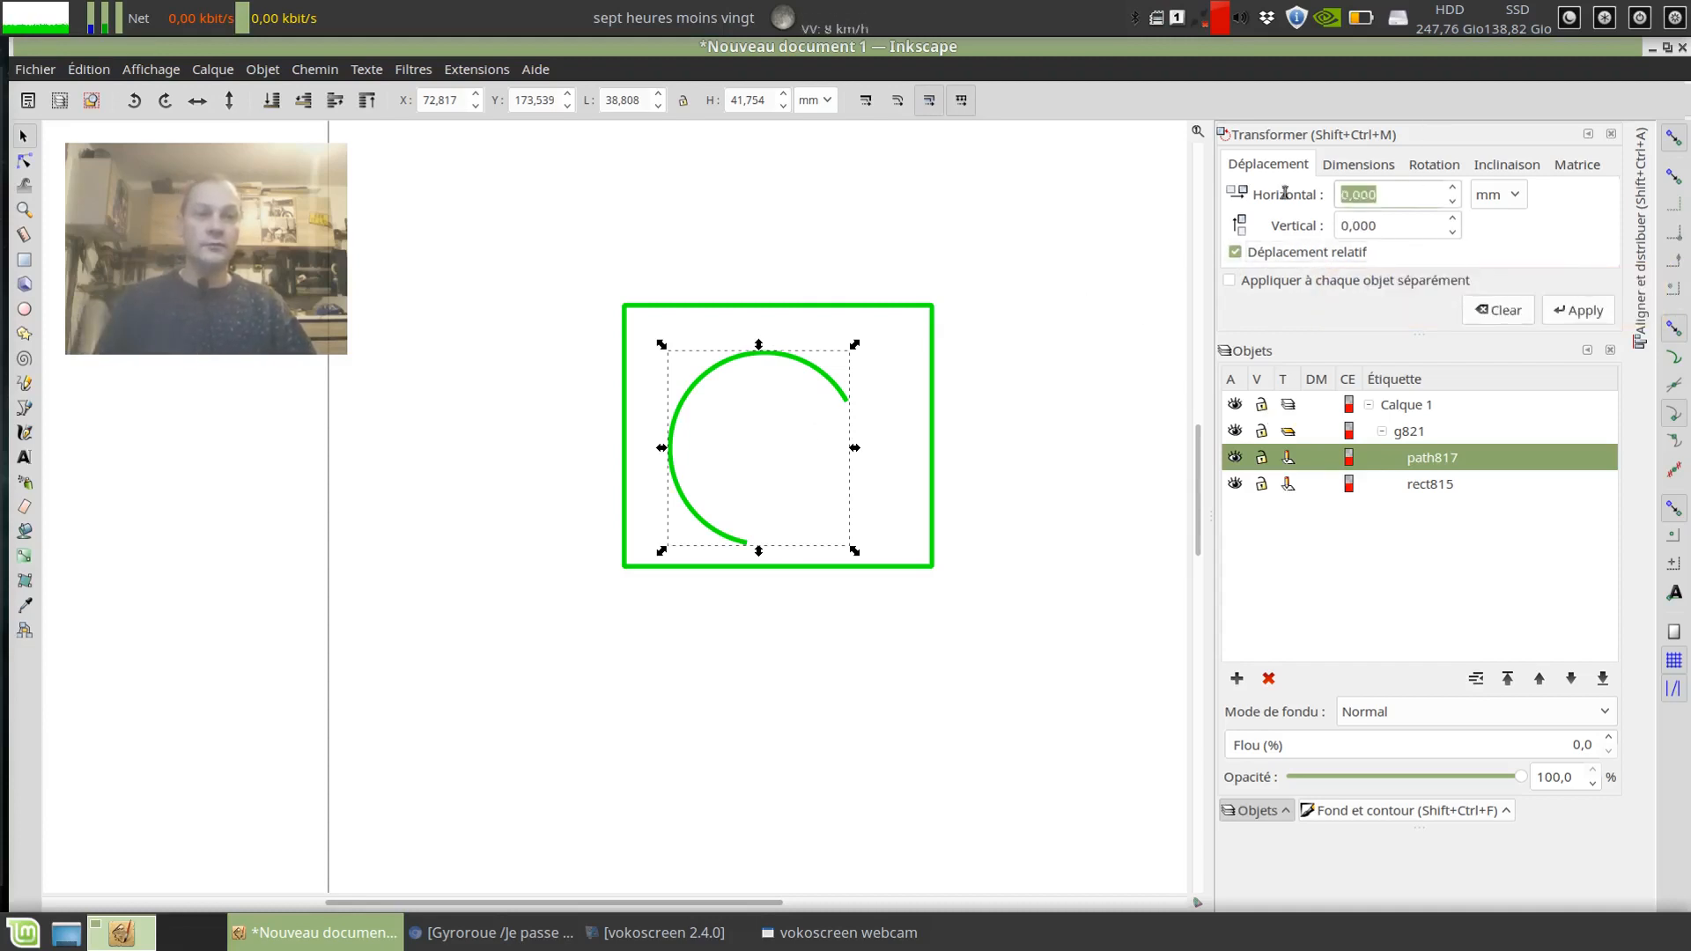
text(4)
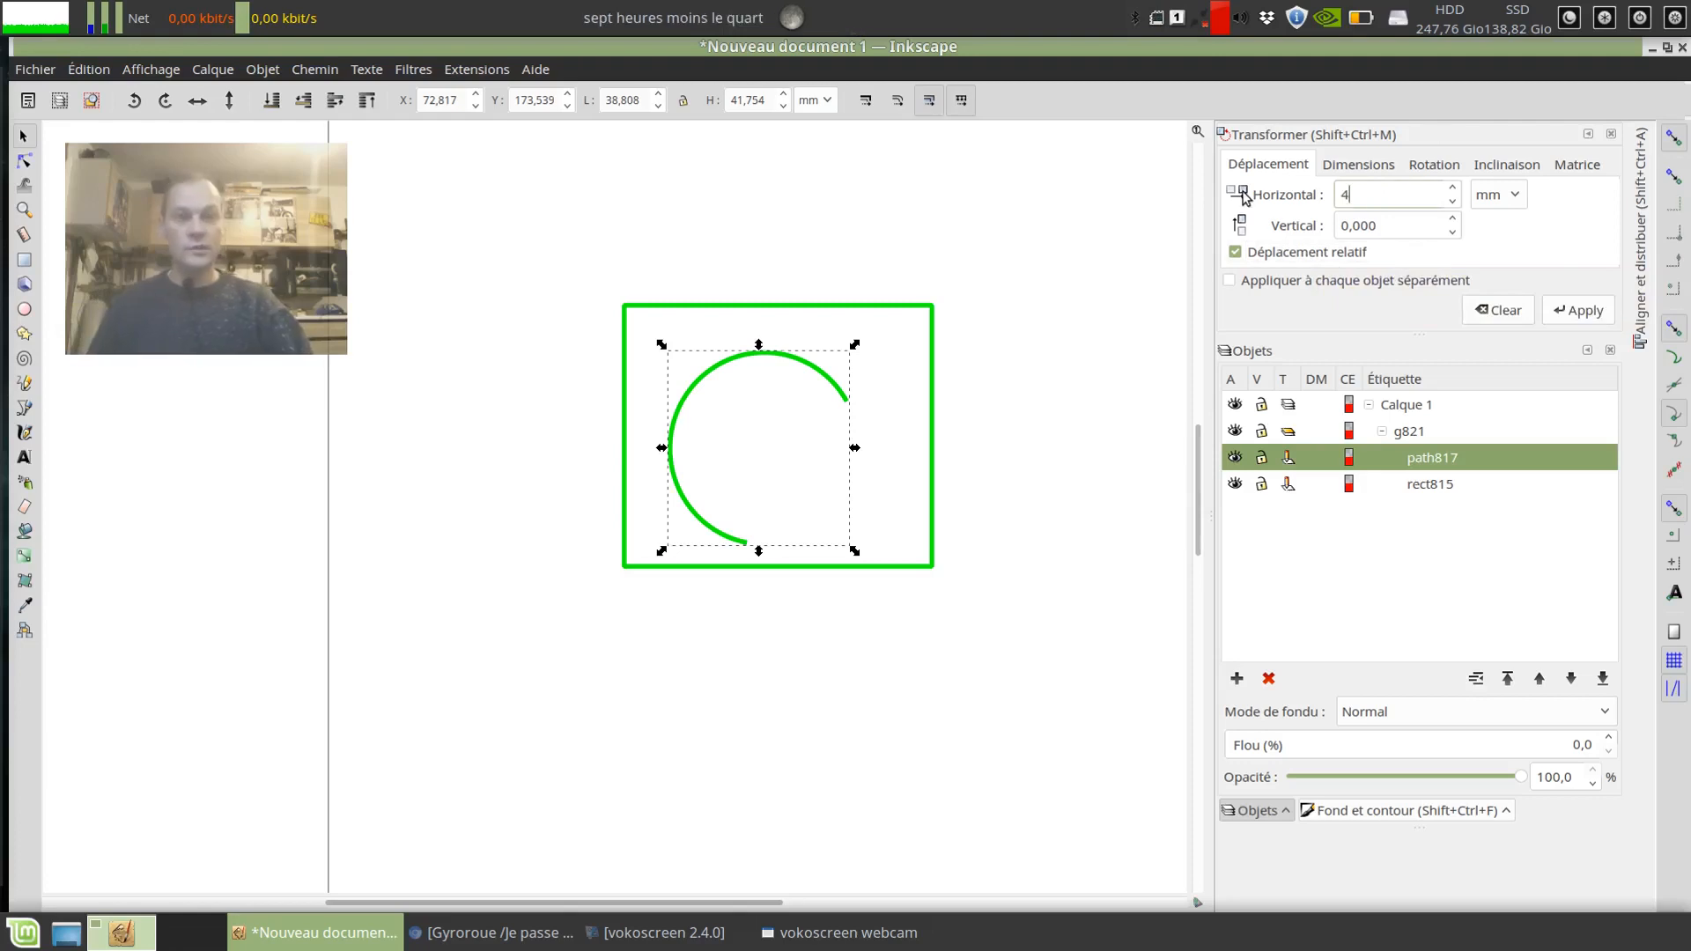
click(1564, 317)
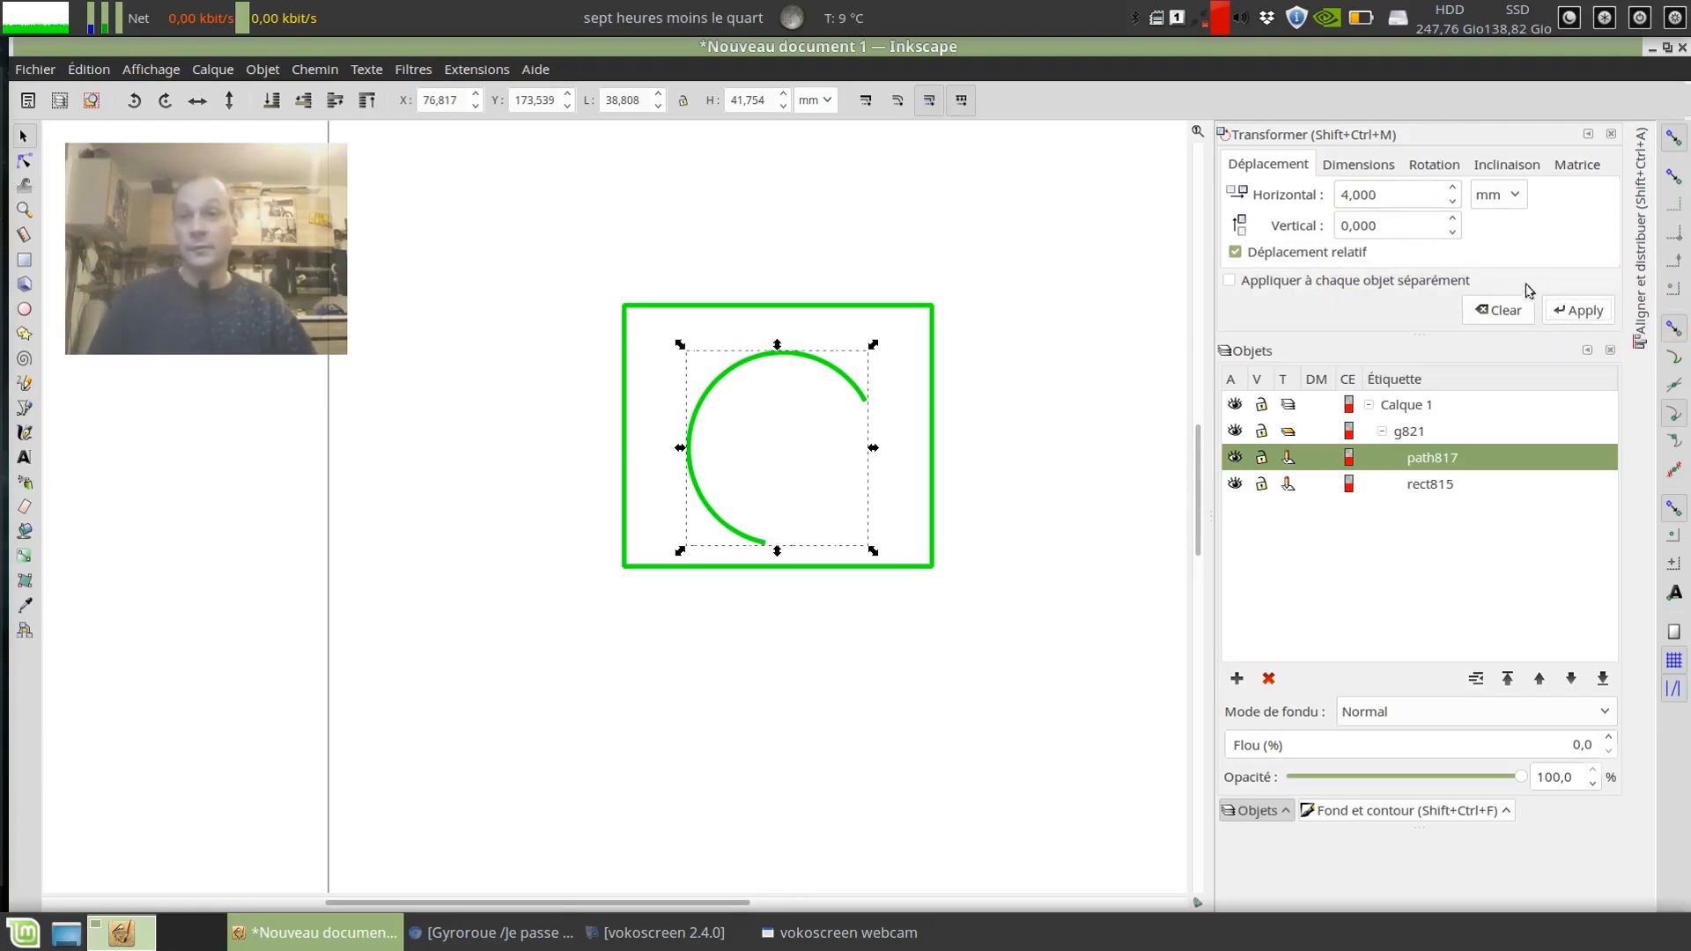
Scale the arc's width to 110% and rotate it slightly with the Transform settings.
click(1346, 167)
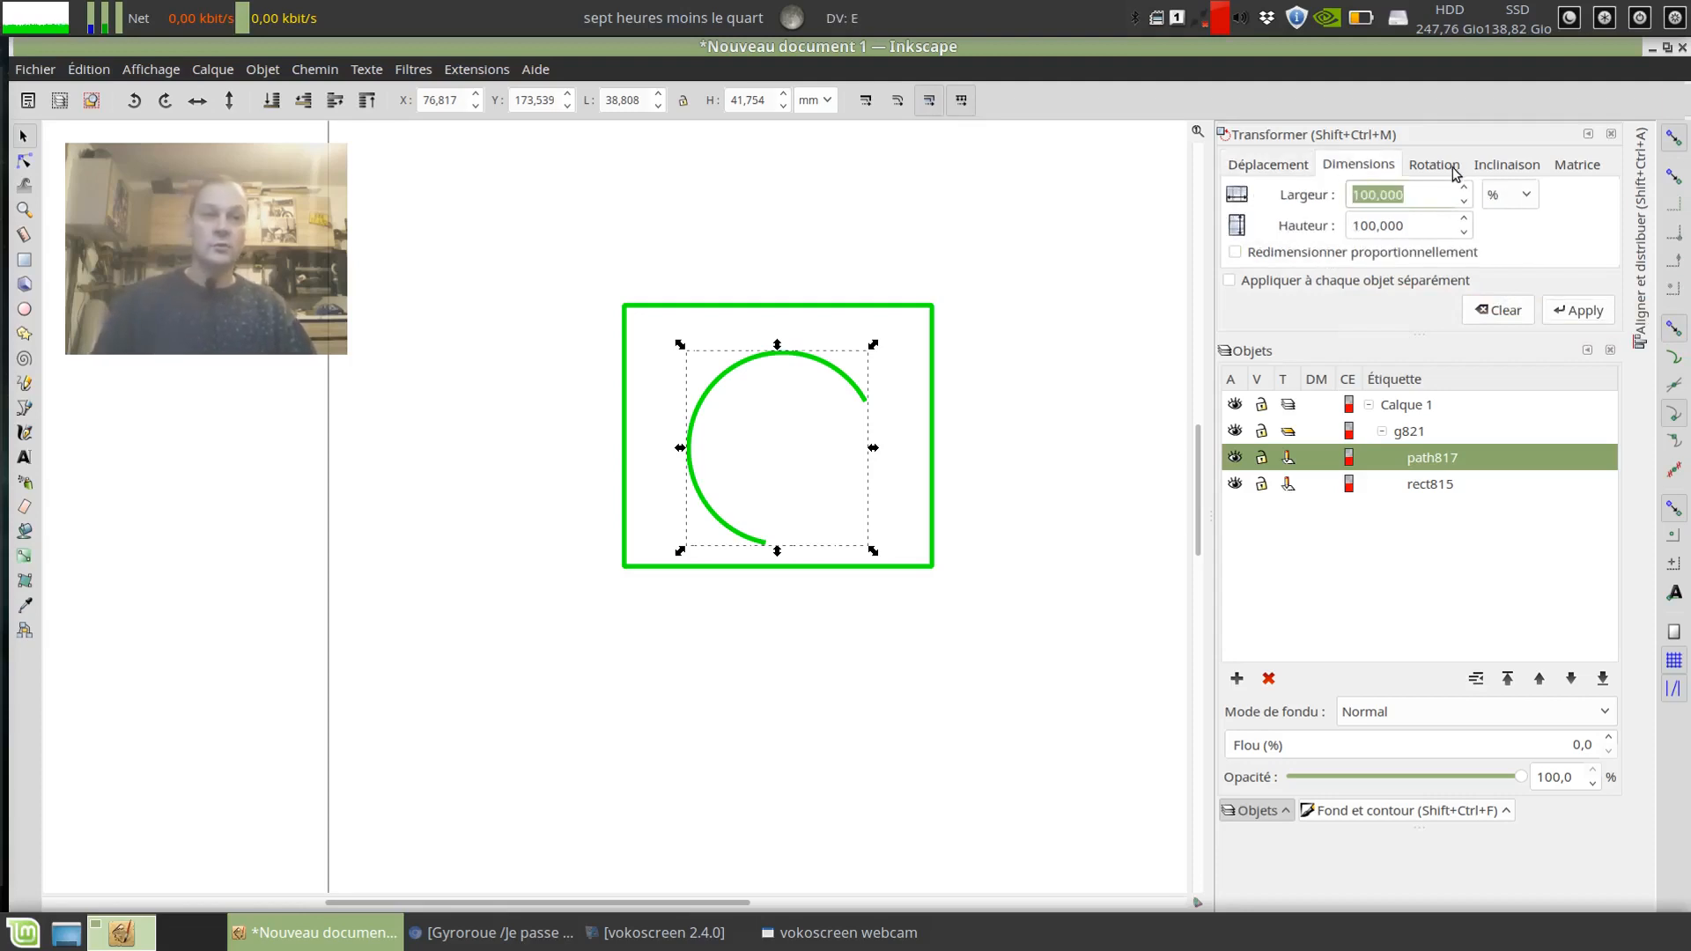
click(1362, 198)
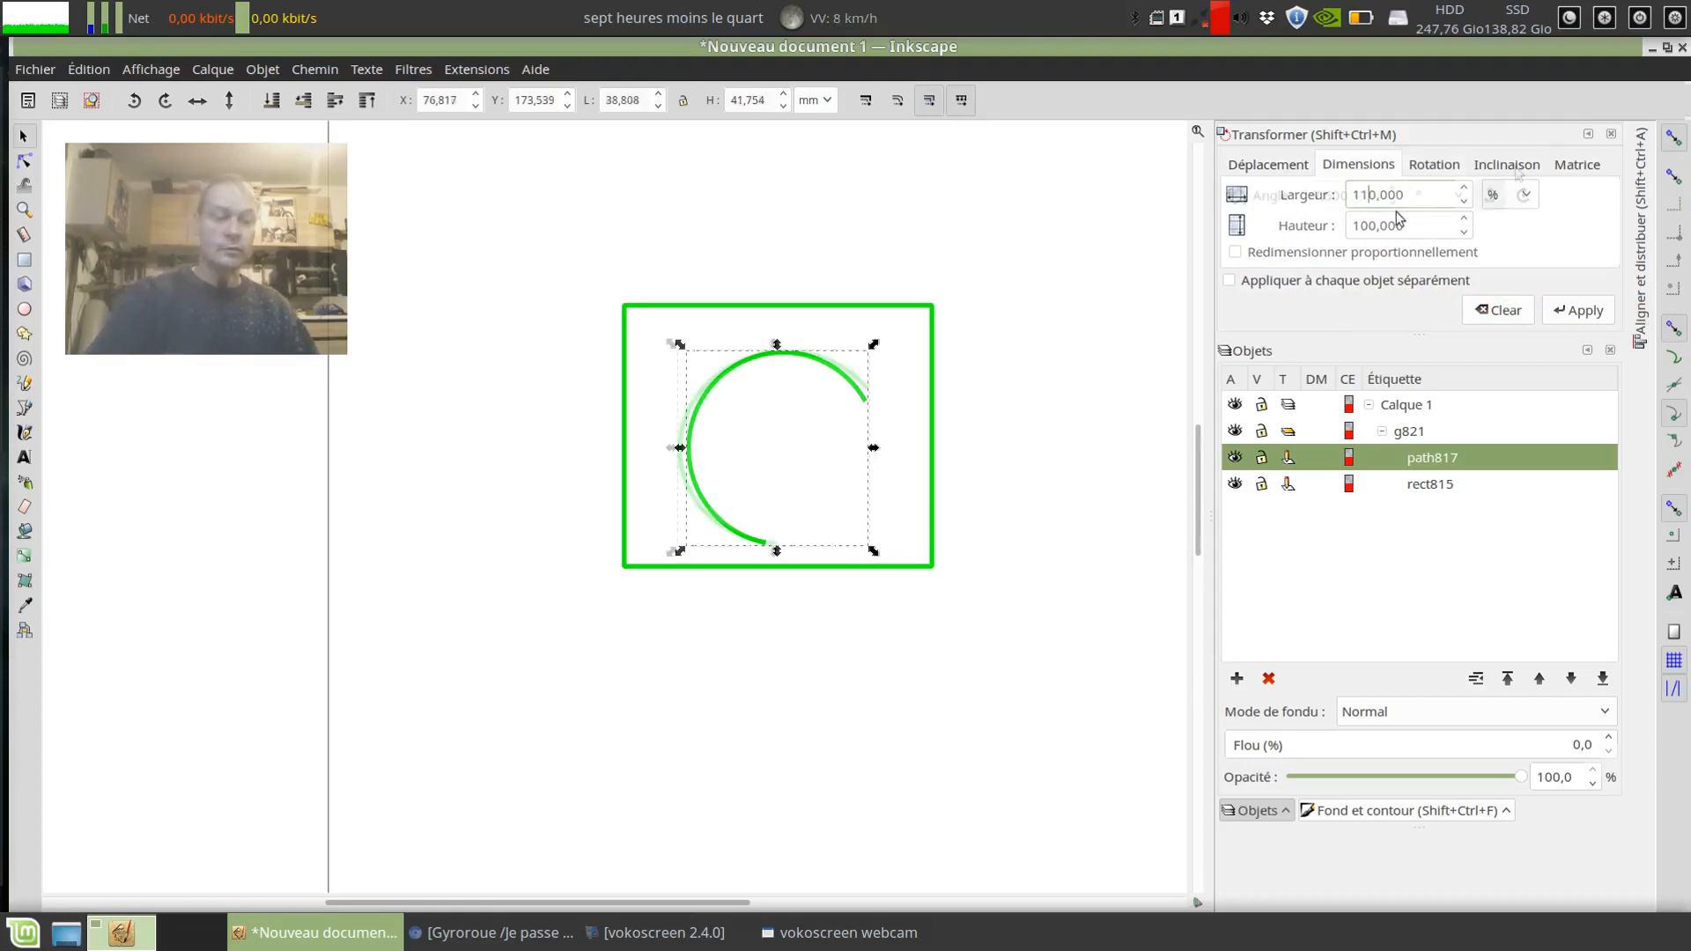
key(ctrl+Page_Down)
key(ctrl+Page_Down)
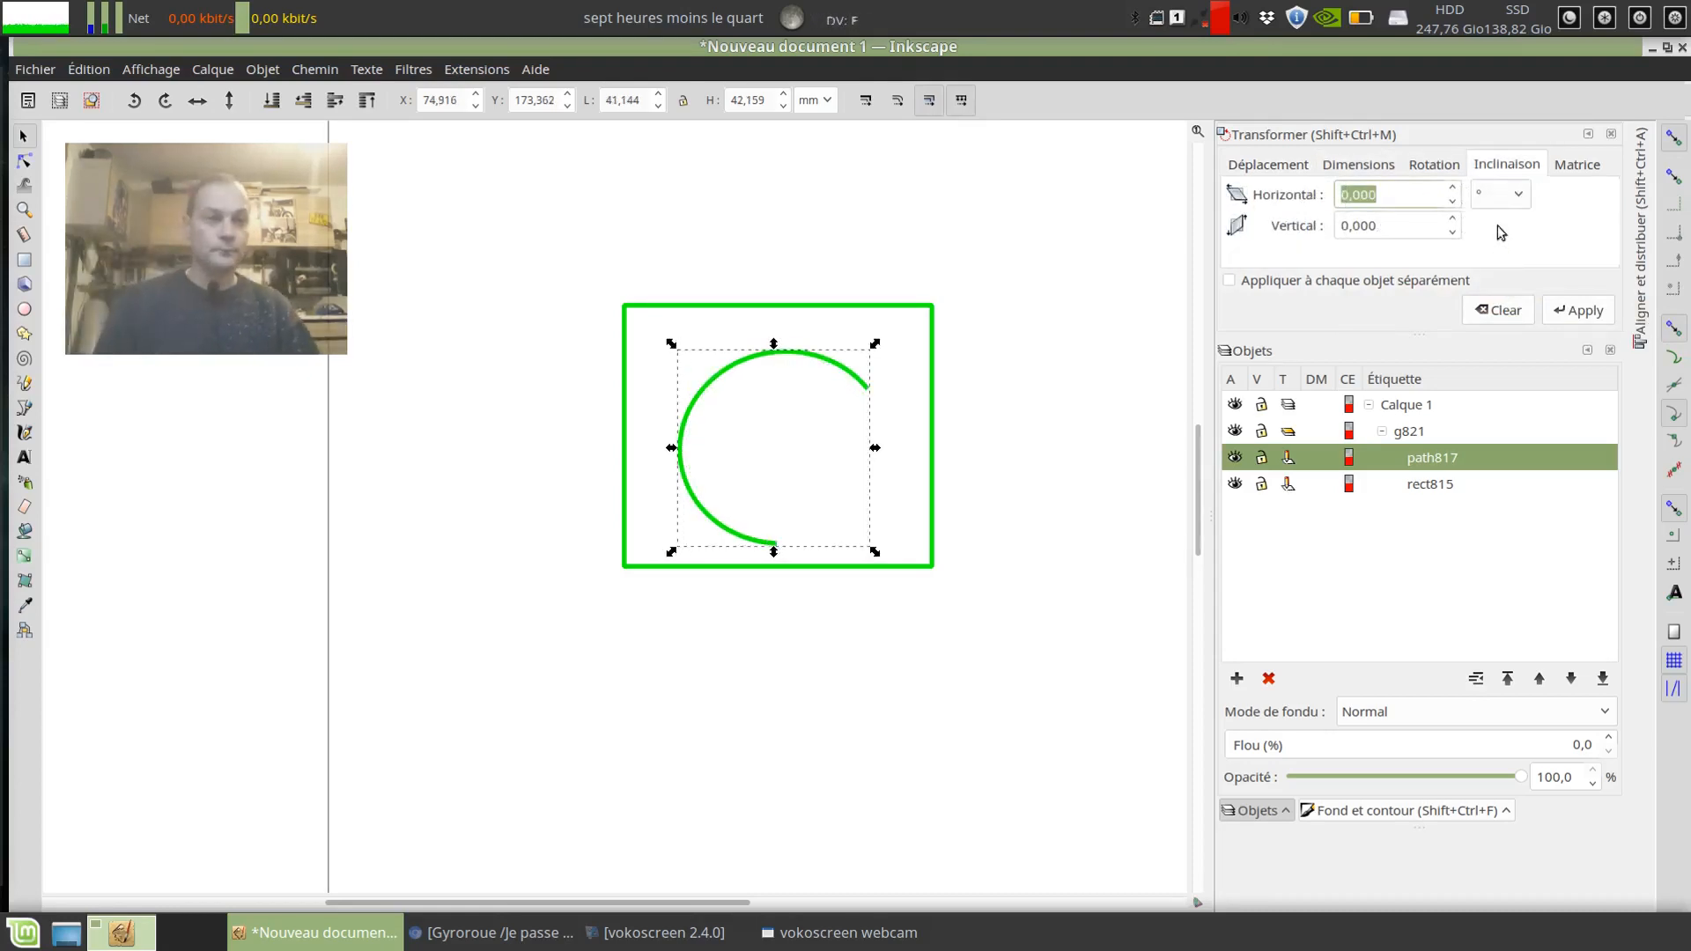
Review the matrix transform options and replace the Transform settings with the Align and Distribute settings.
click(1578, 167)
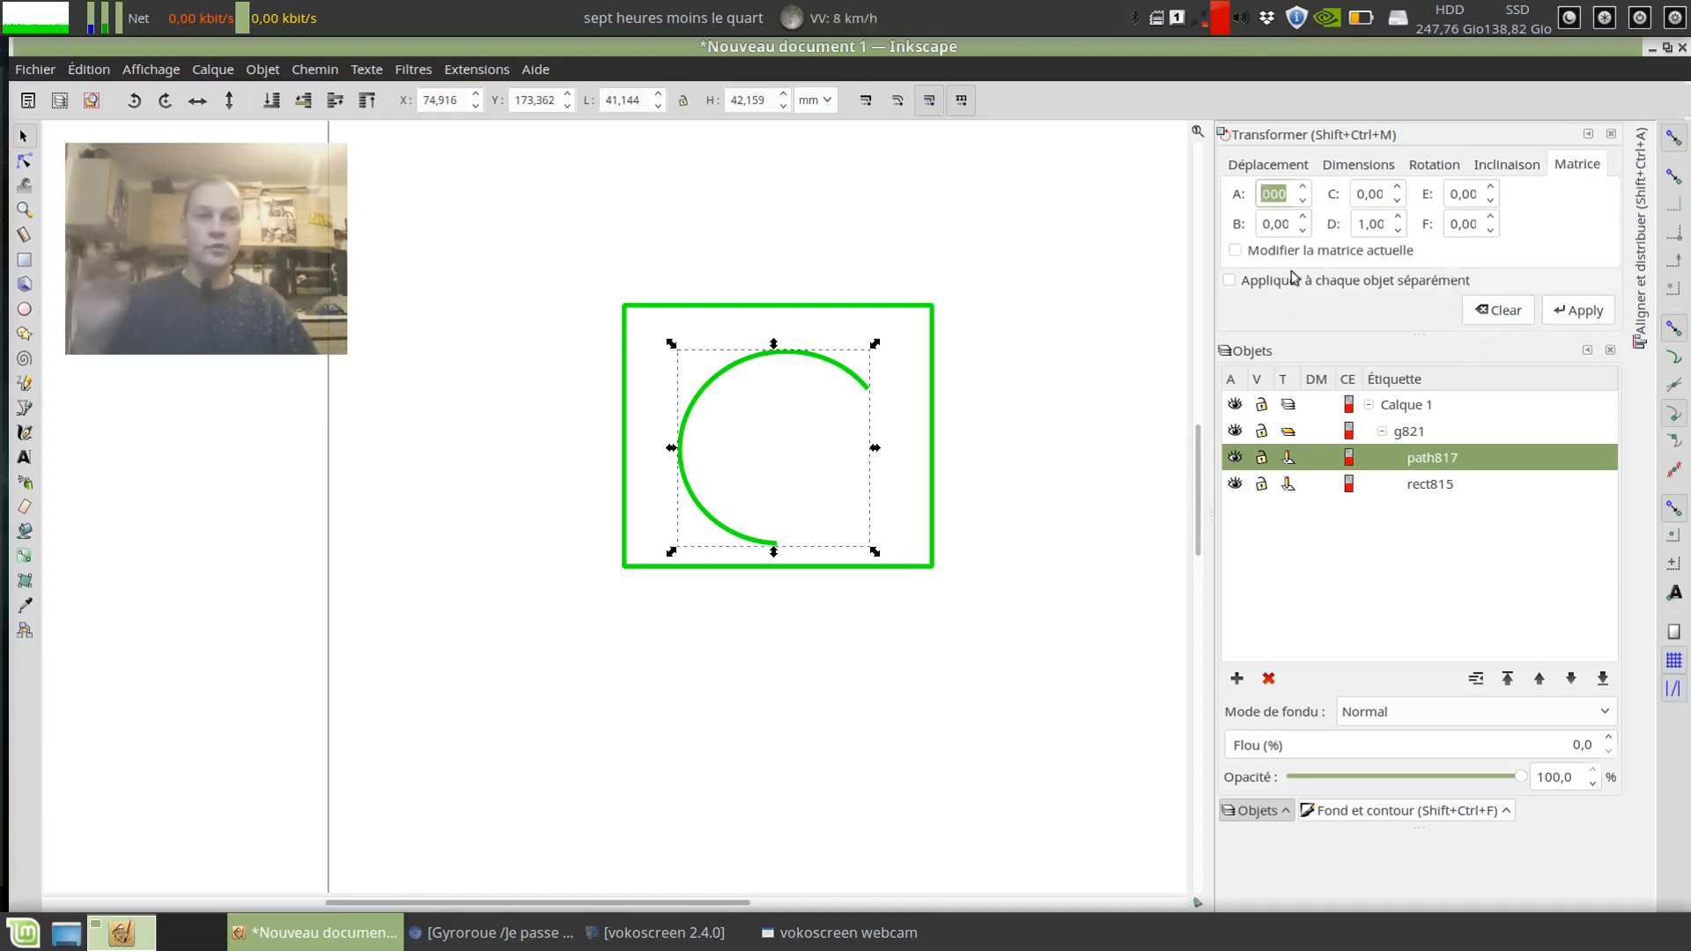
key(shift+ctrl+m)
click(262, 69)
mouse_move(394, 349)
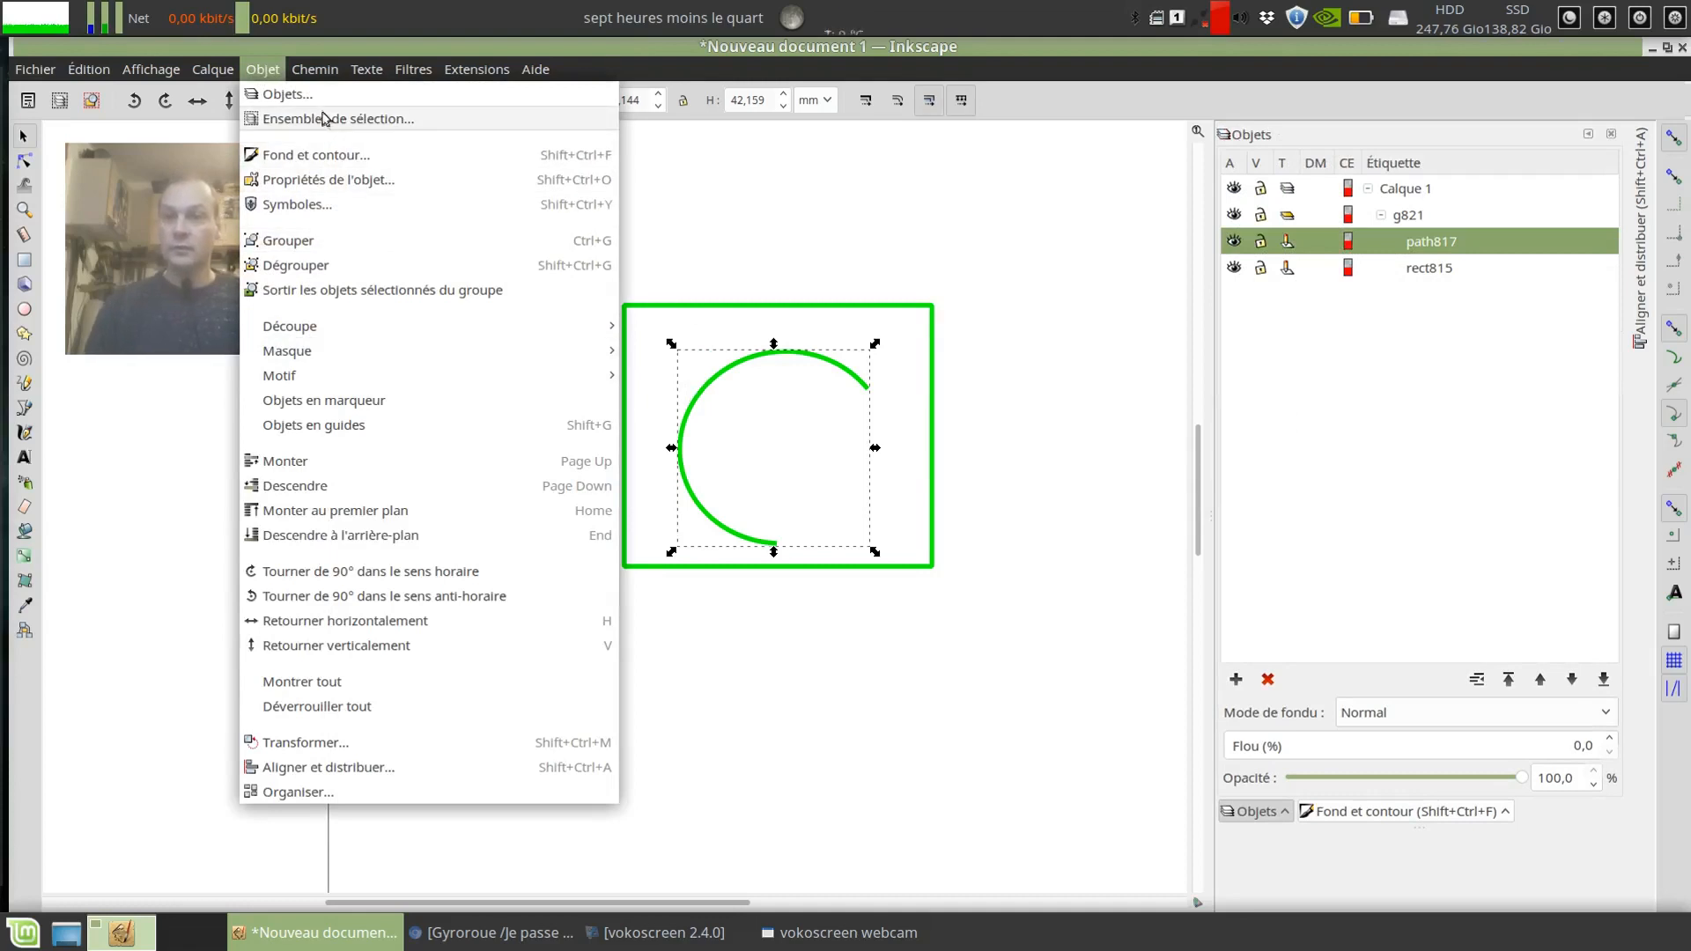
click(342, 767)
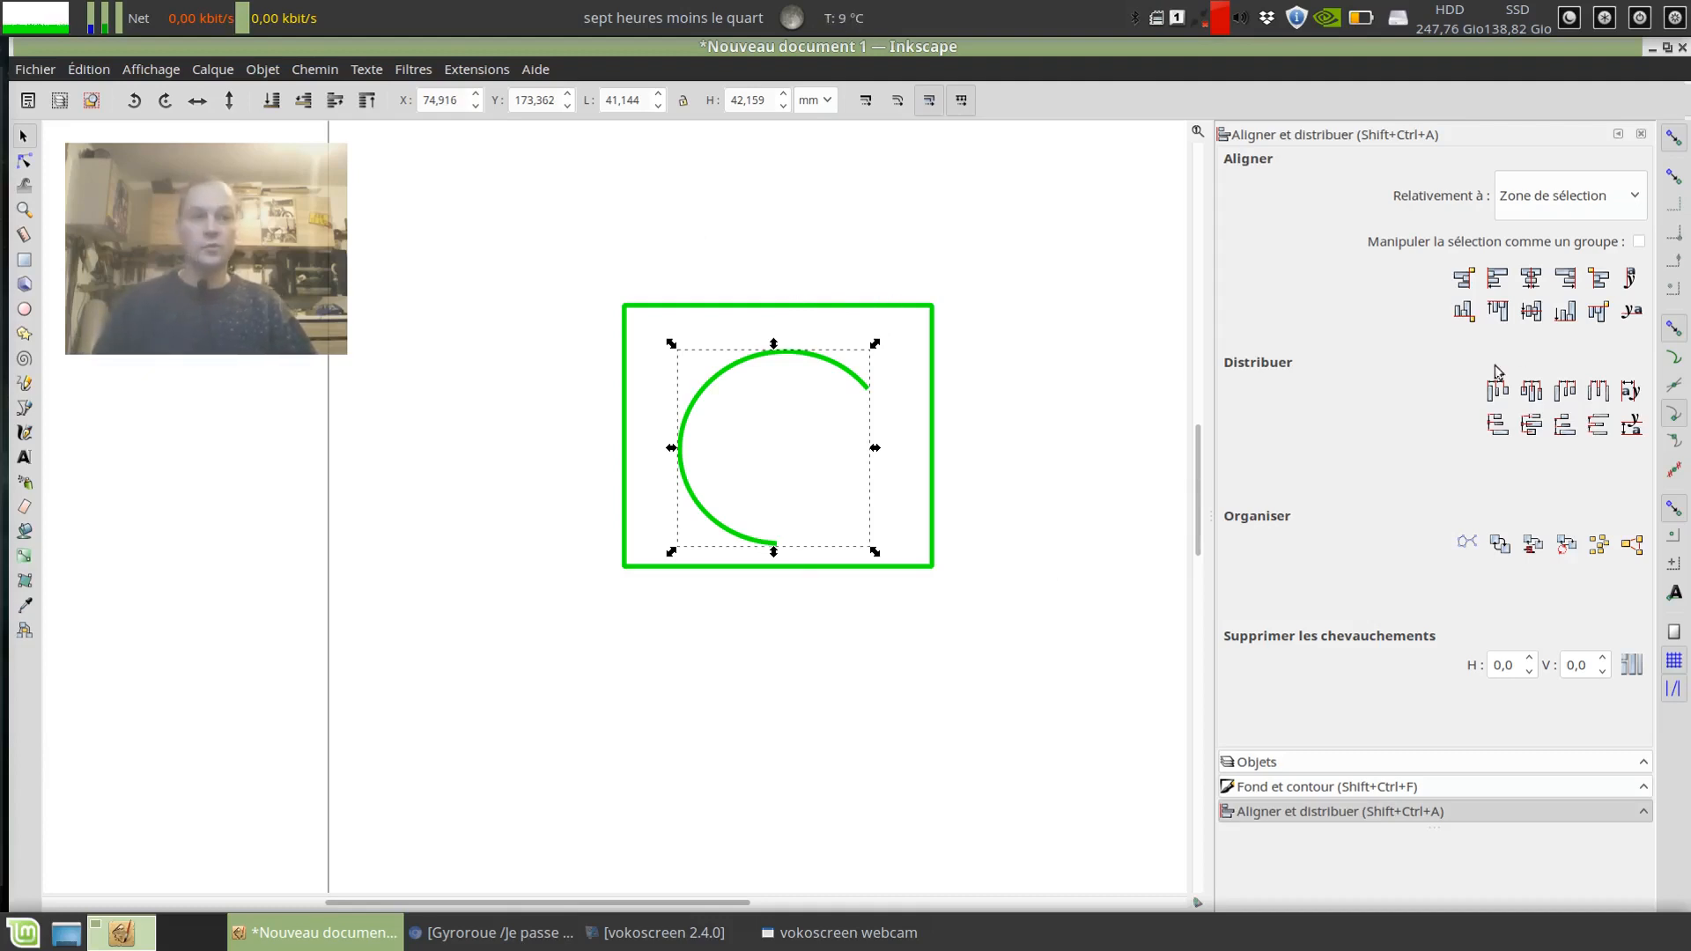
Look through the available path operations and the list of extension categories.
click(314, 70)
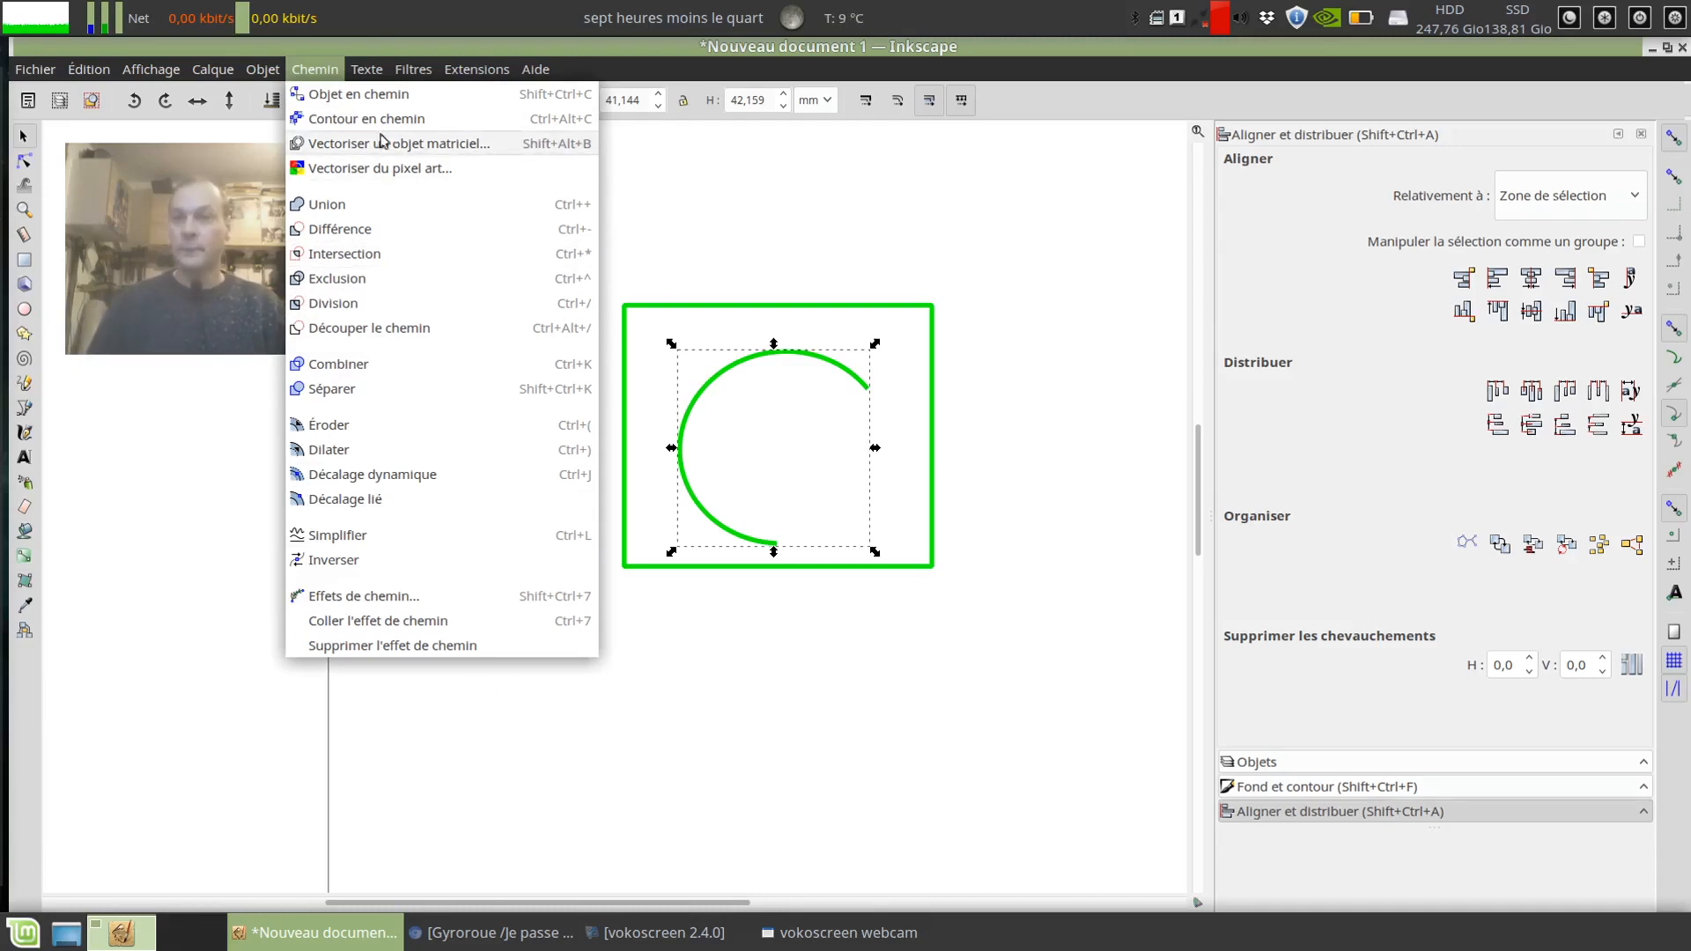
mouse_move(366, 78)
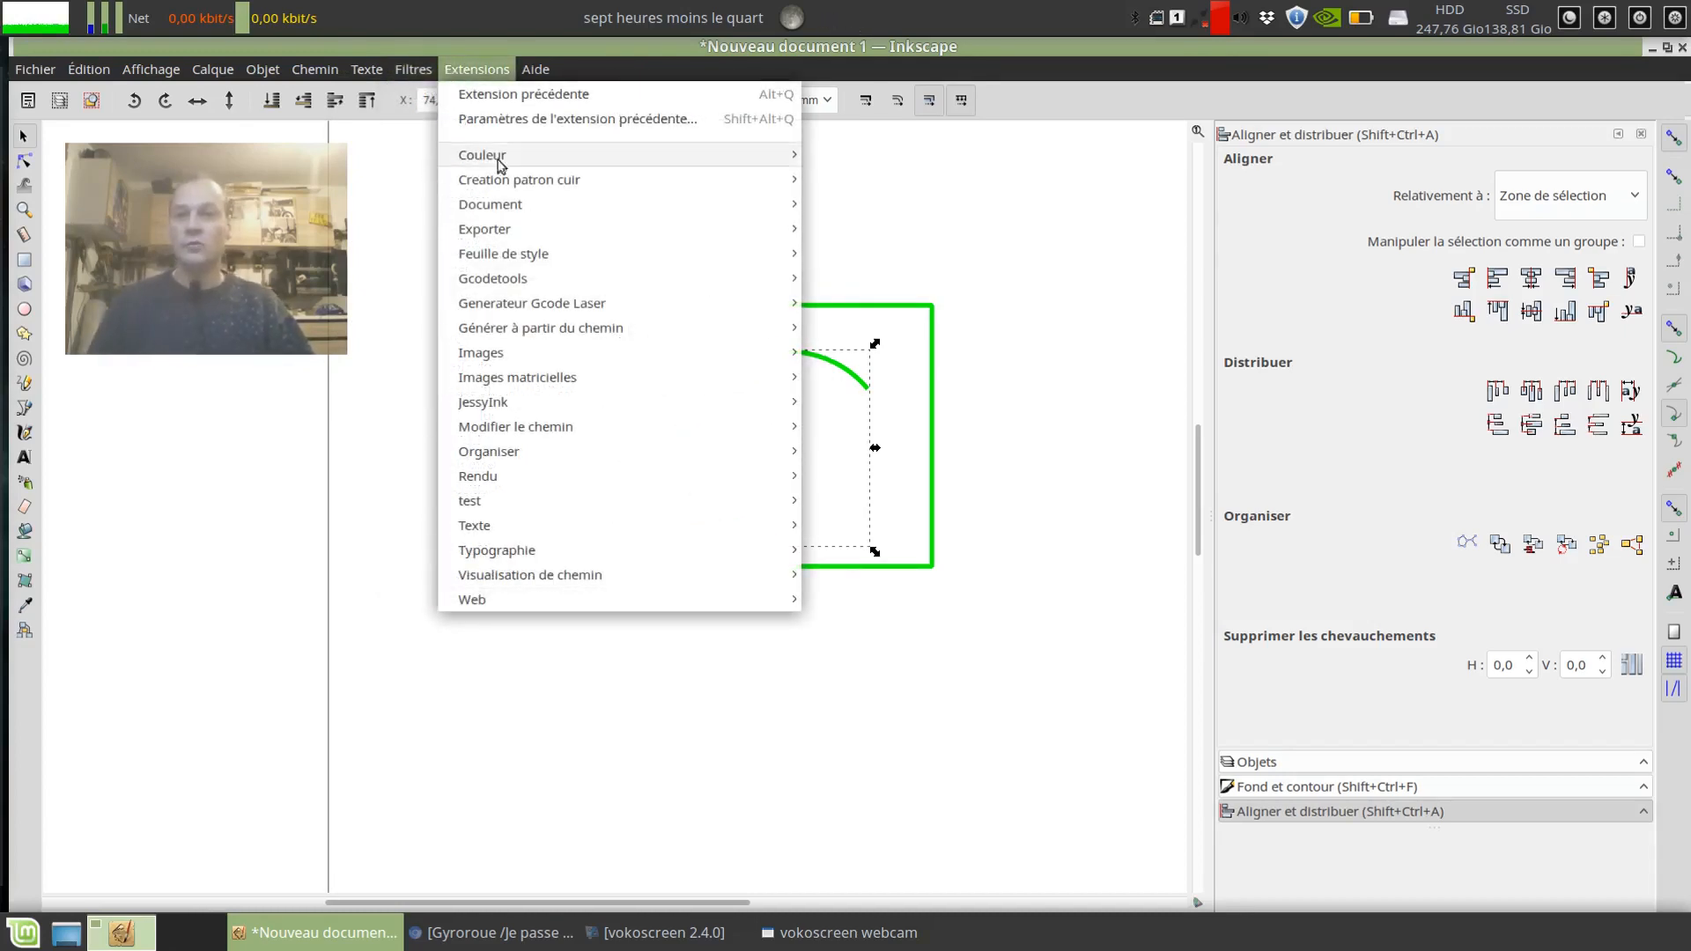
mouse_move(523, 190)
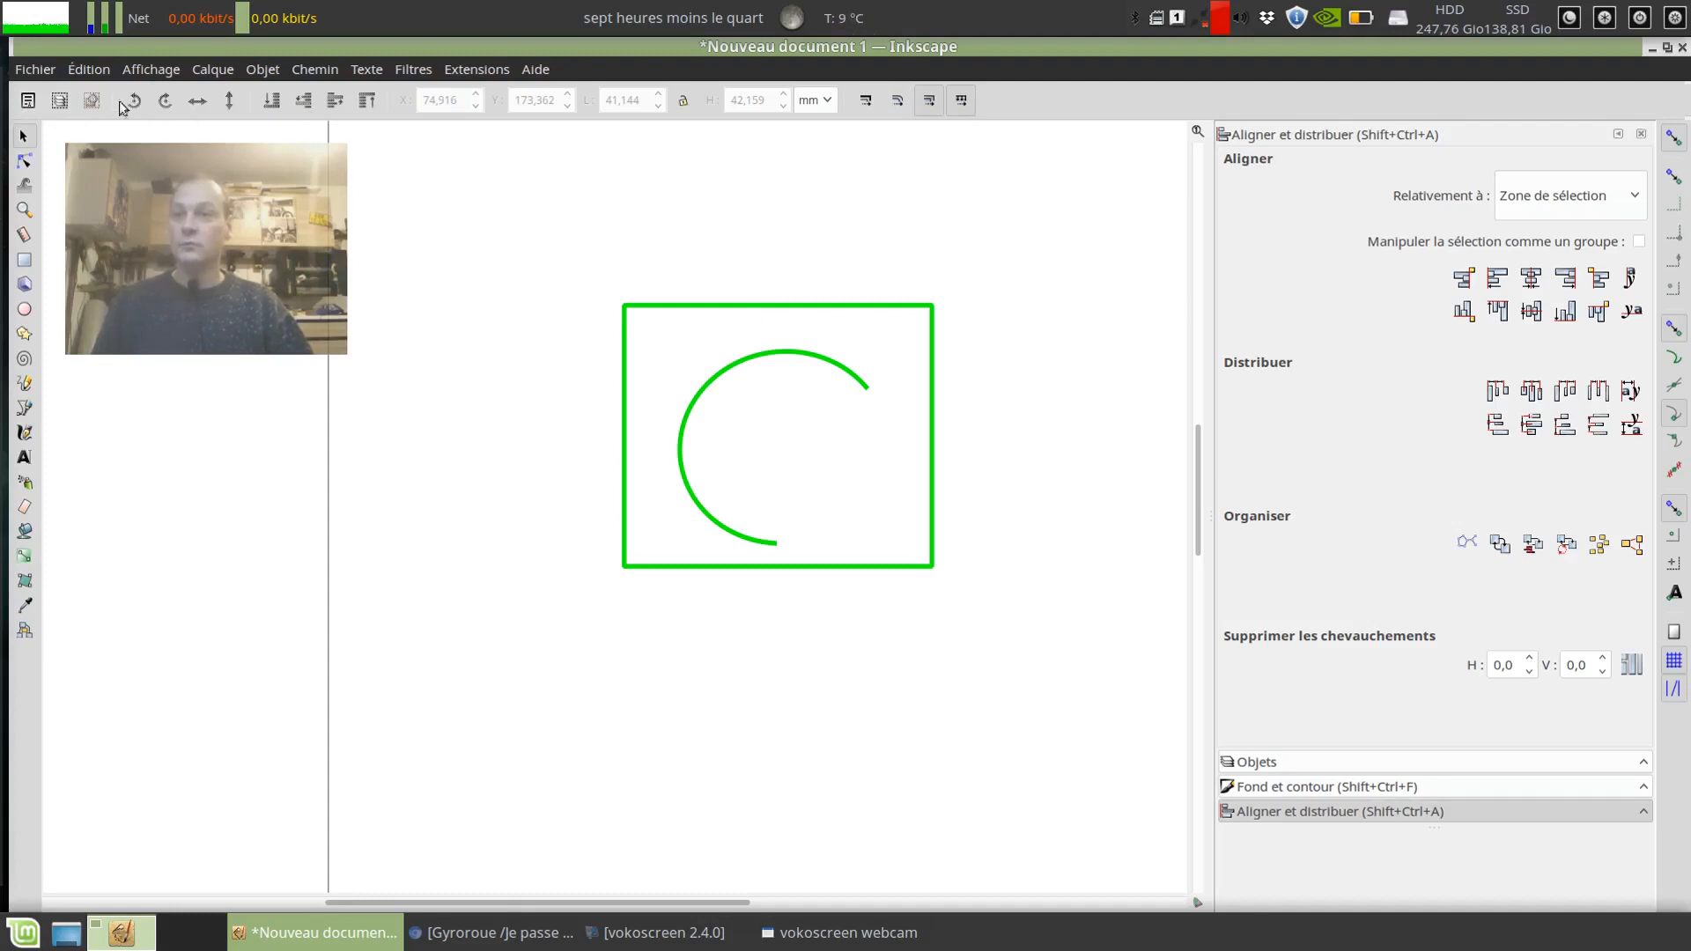
Flip the arc horizontally and vertically, then deselect it.
click(691, 405)
click(198, 103)
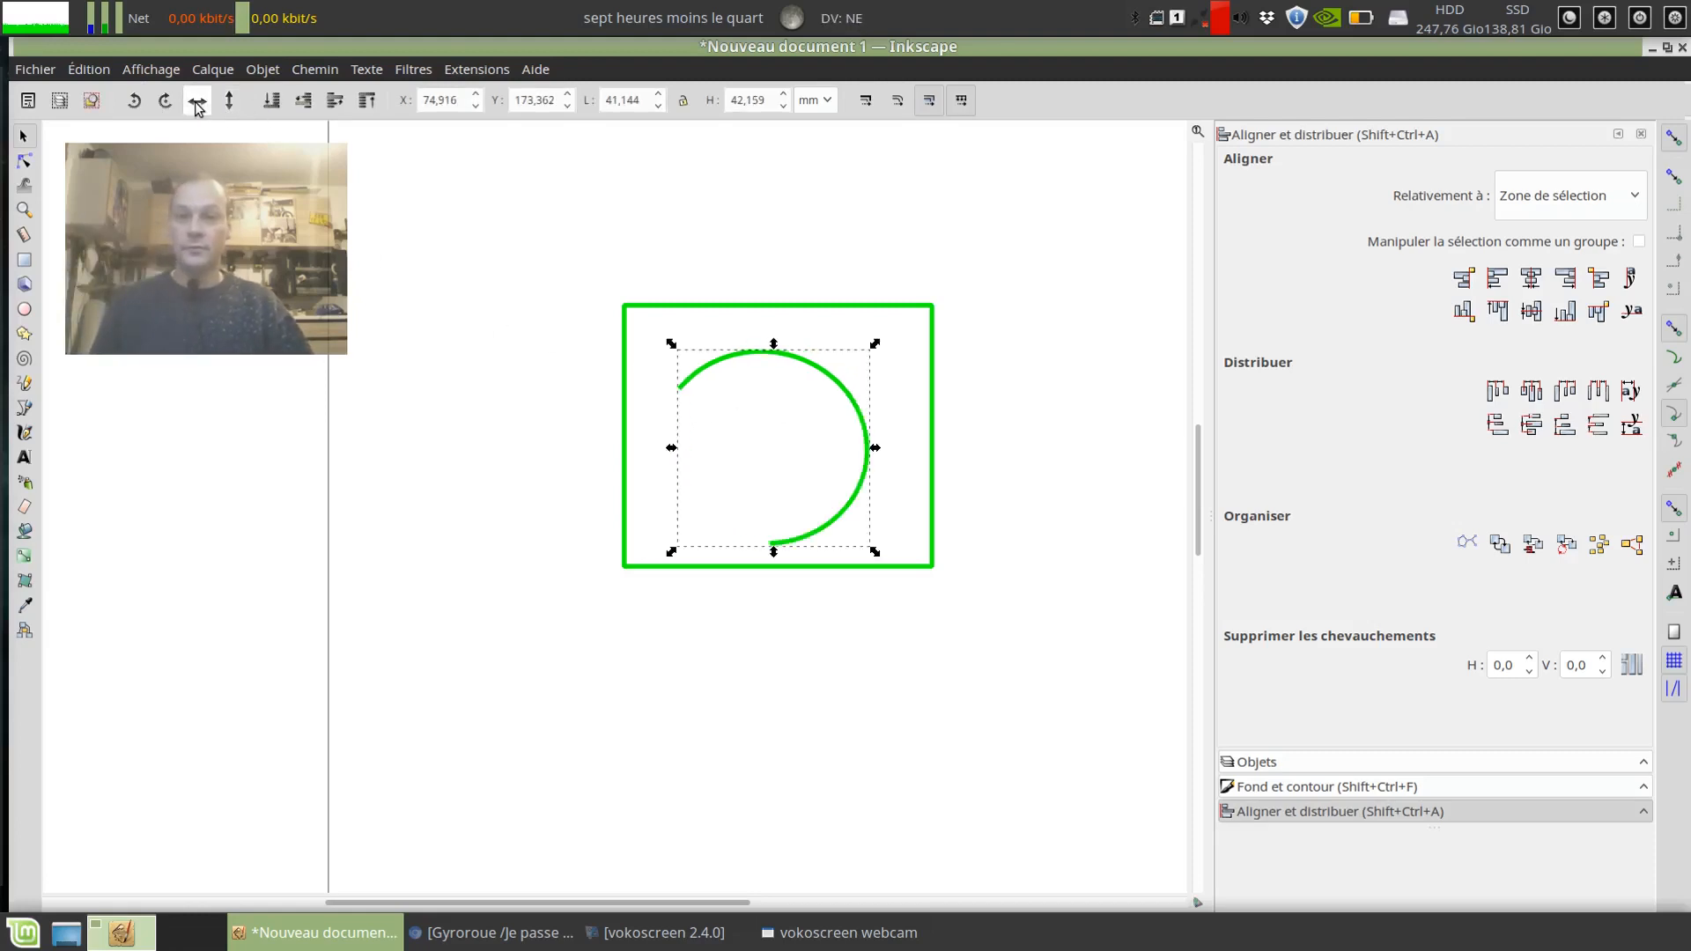
click(229, 102)
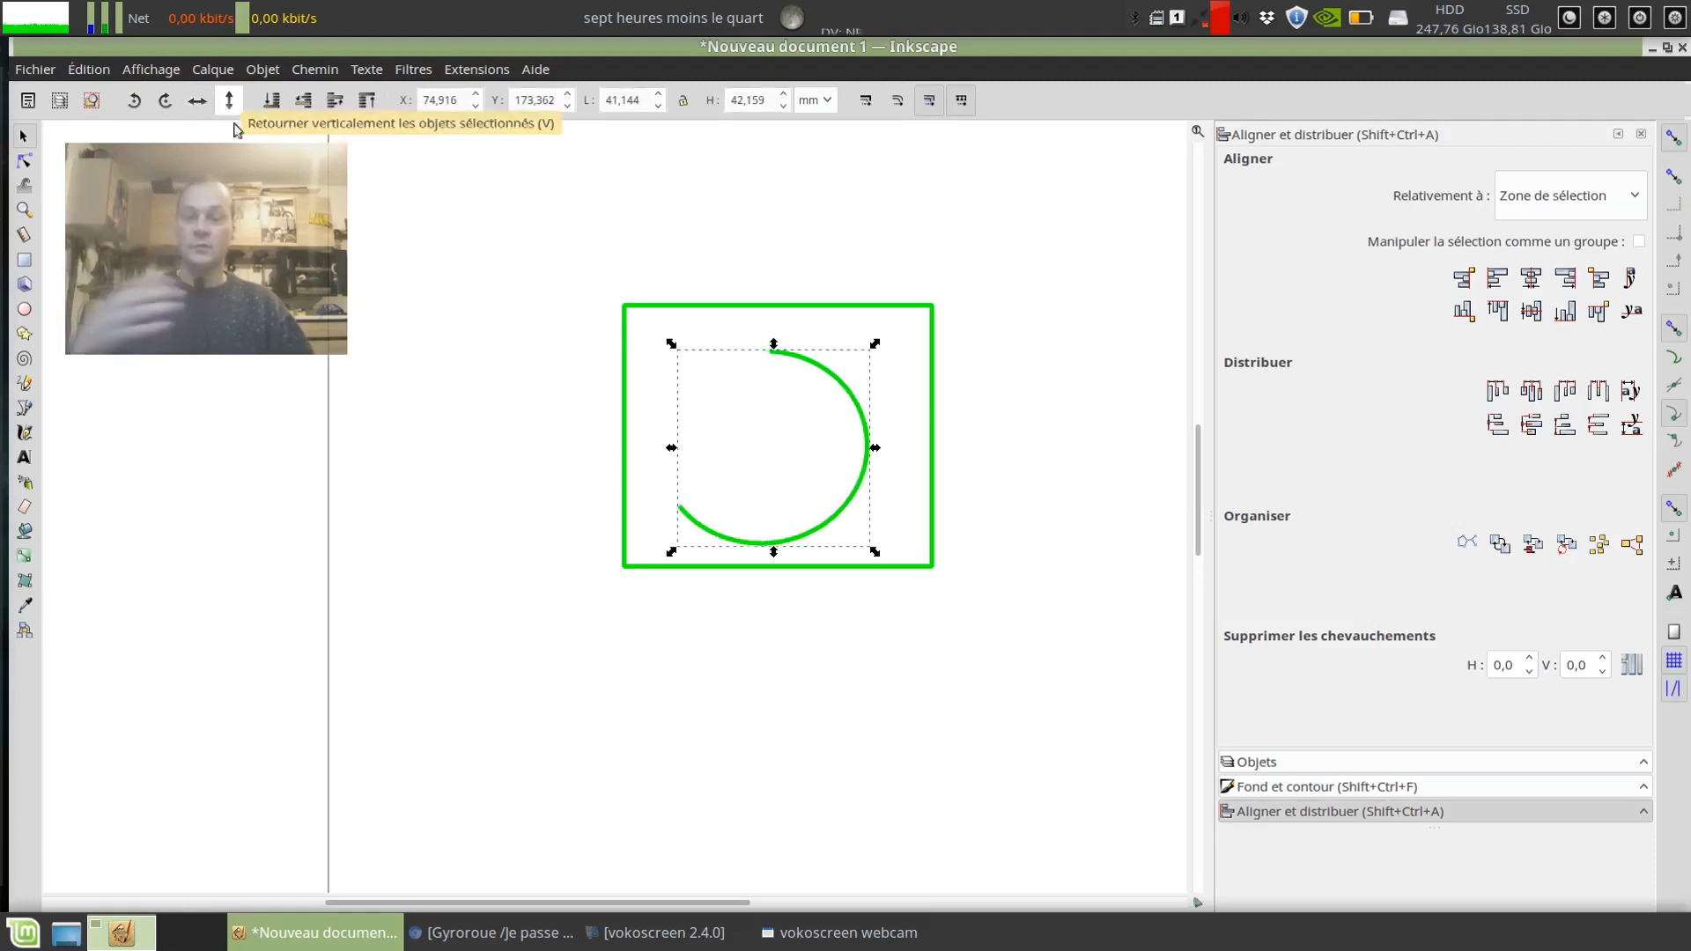
click(479, 261)
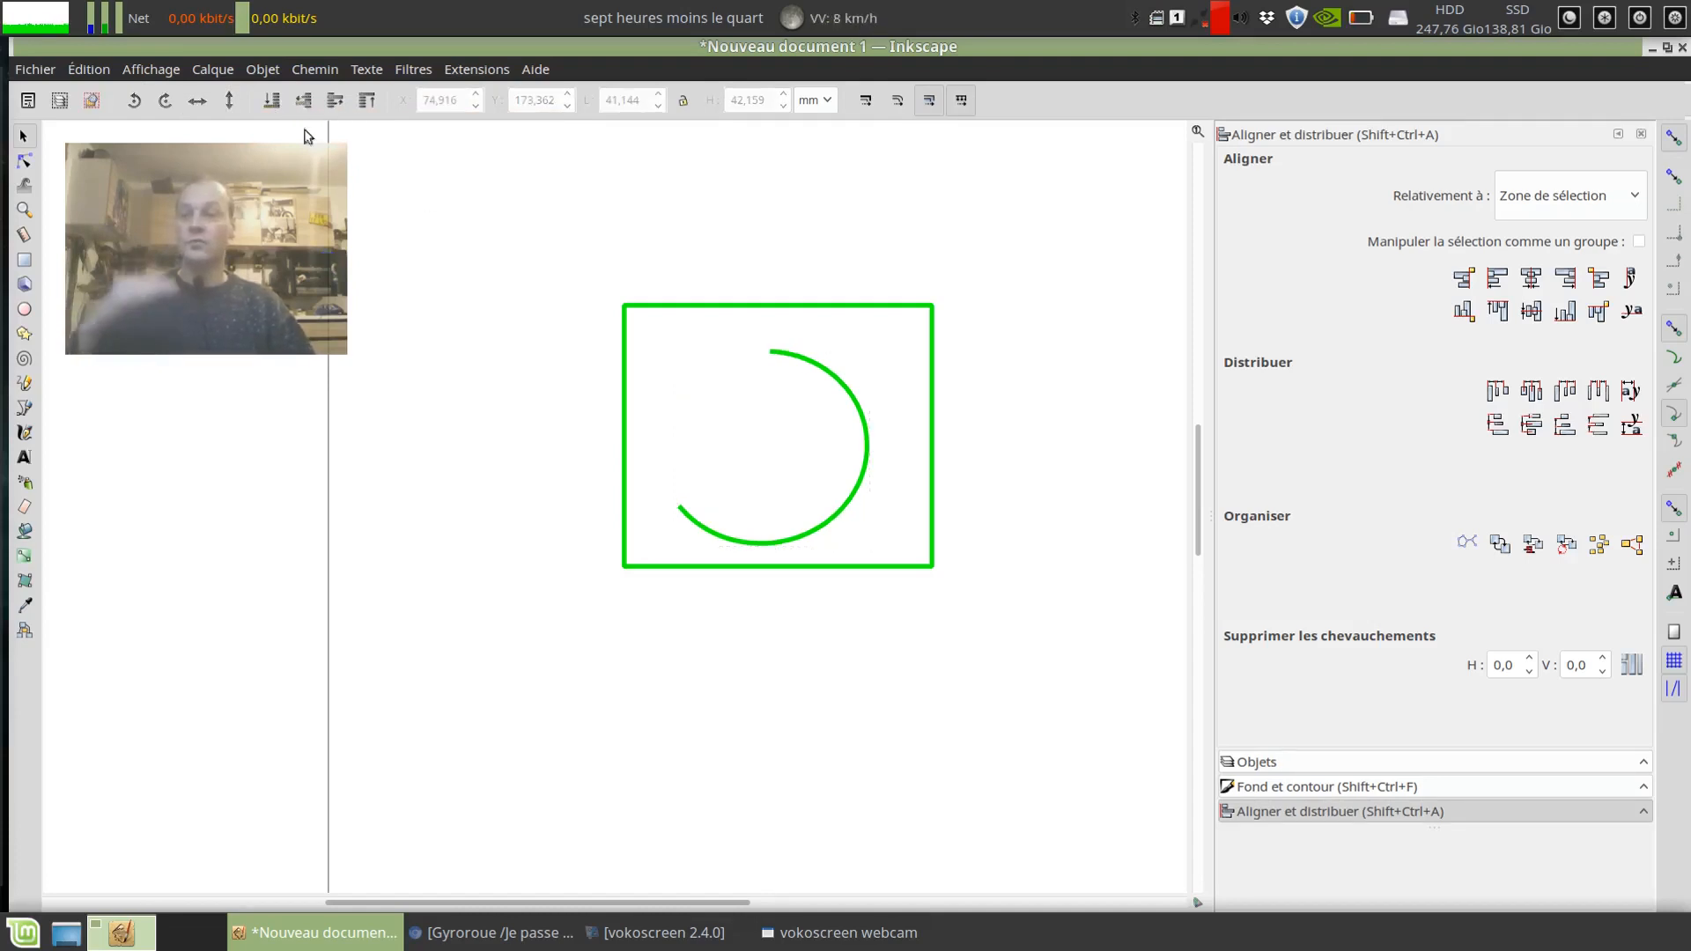
Move the arc to overlap the rectangle's upper-left corner and give it a flat black fill.
drag(821, 362, 733, 279)
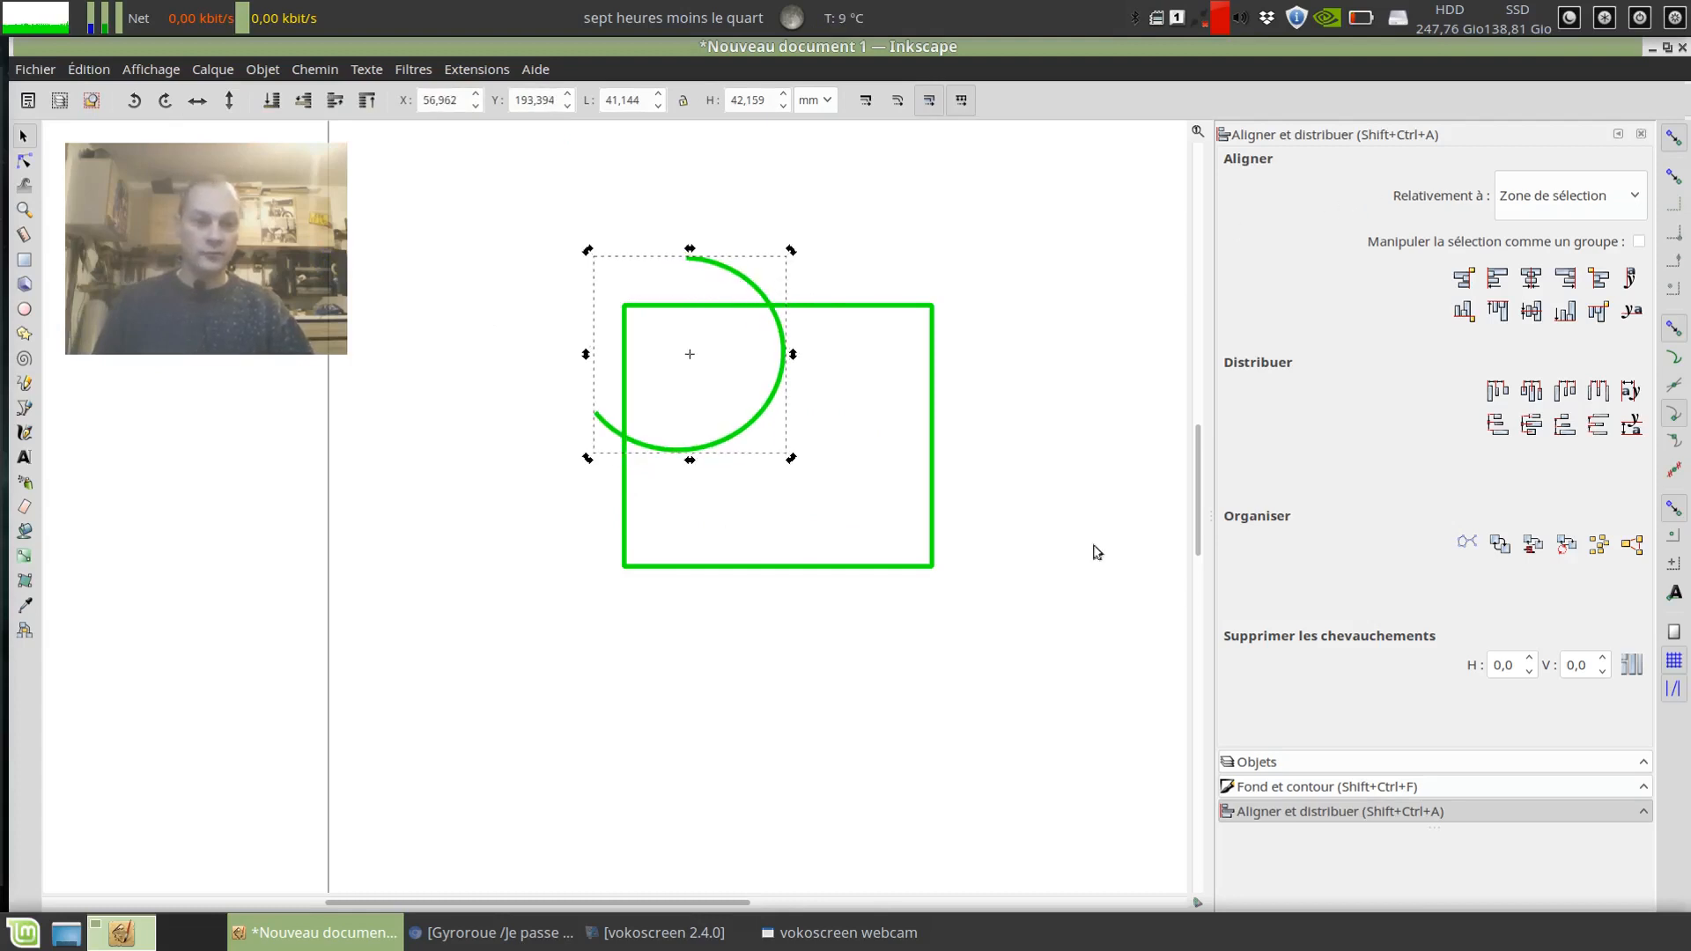
click(1318, 786)
click(1256, 164)
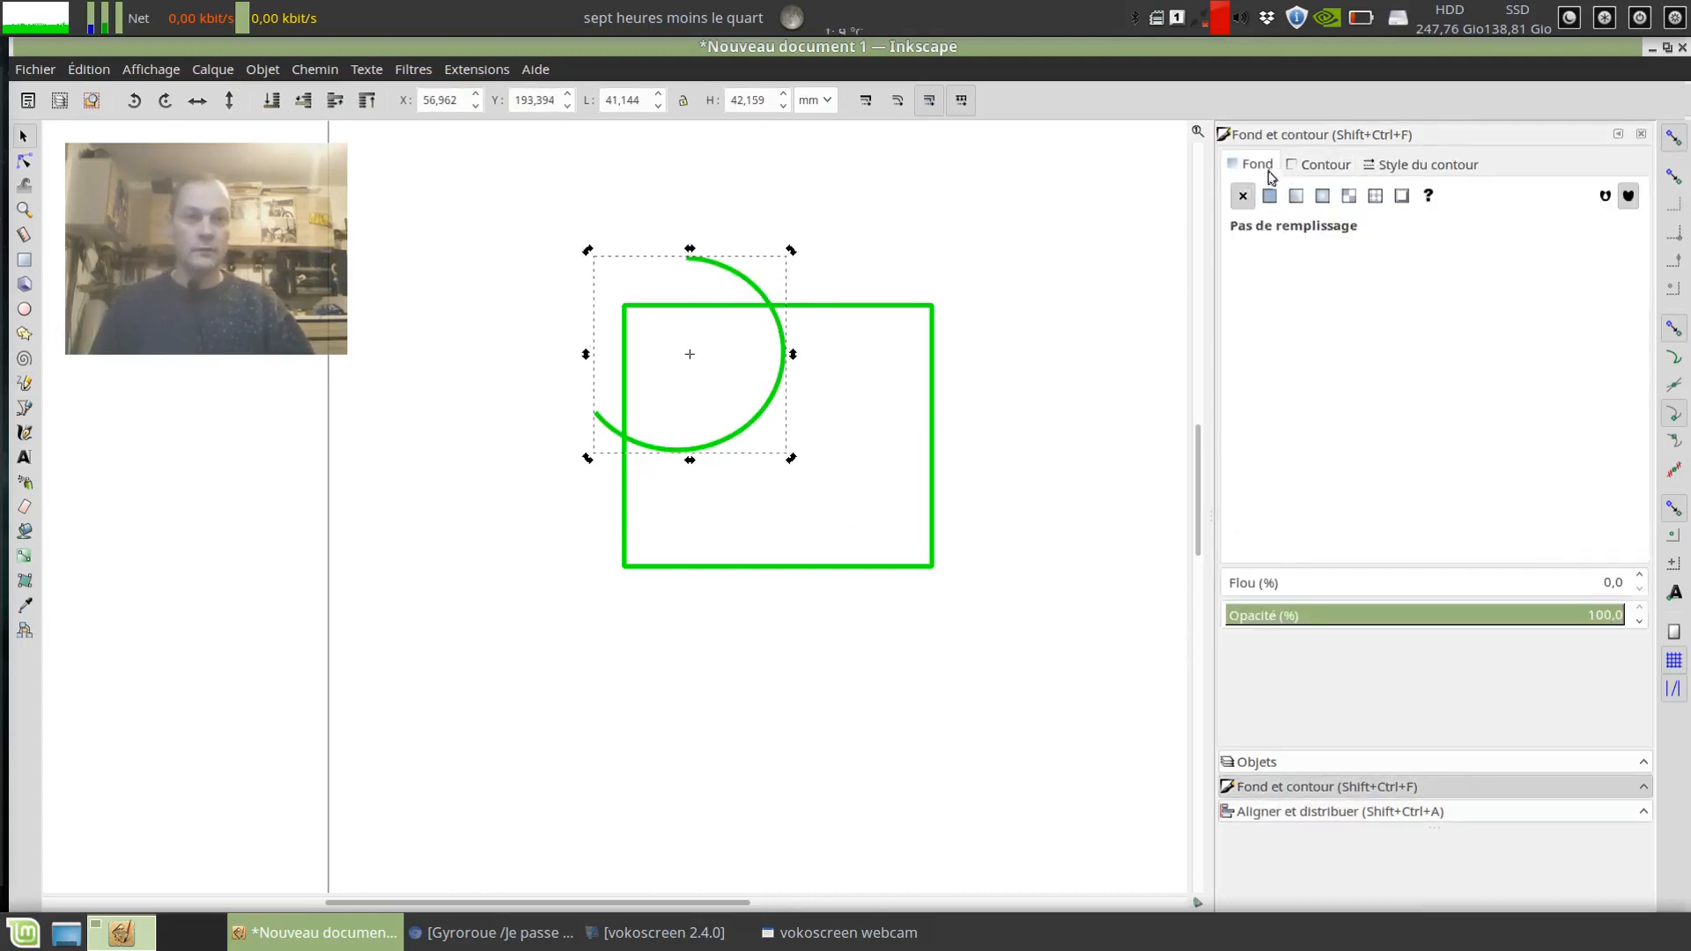
click(1269, 197)
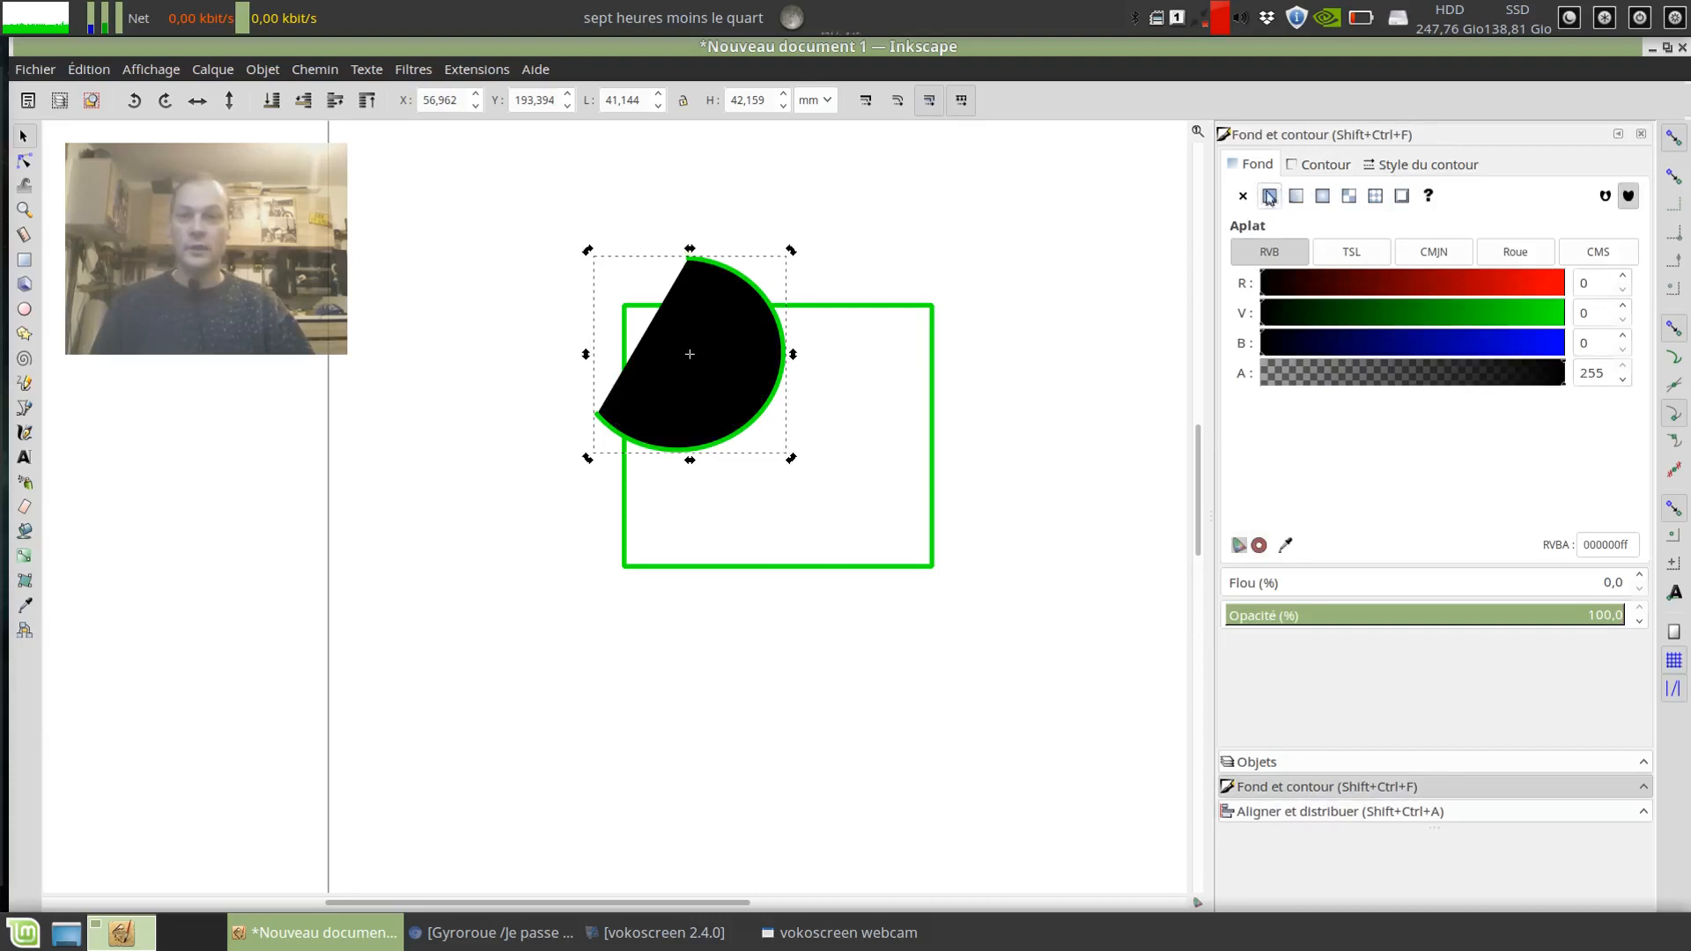
Raise the rectangle above the black arc and move it slightly to about X 64.9 mm, Y 170.5 mm.
click(886, 307)
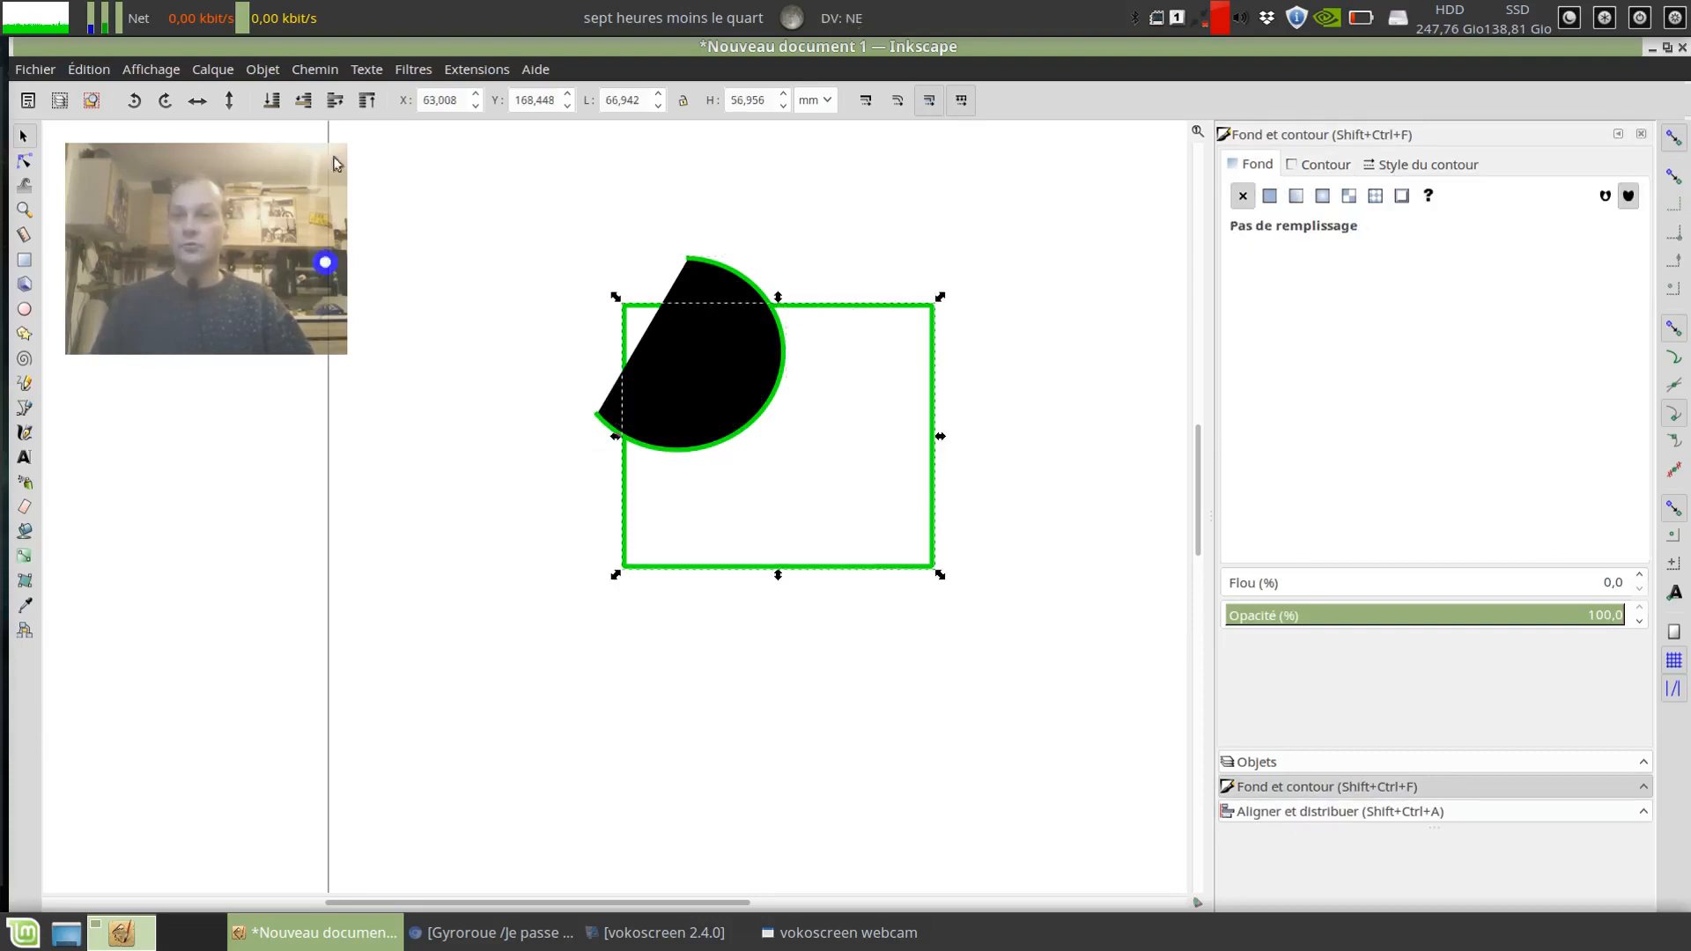
click(334, 101)
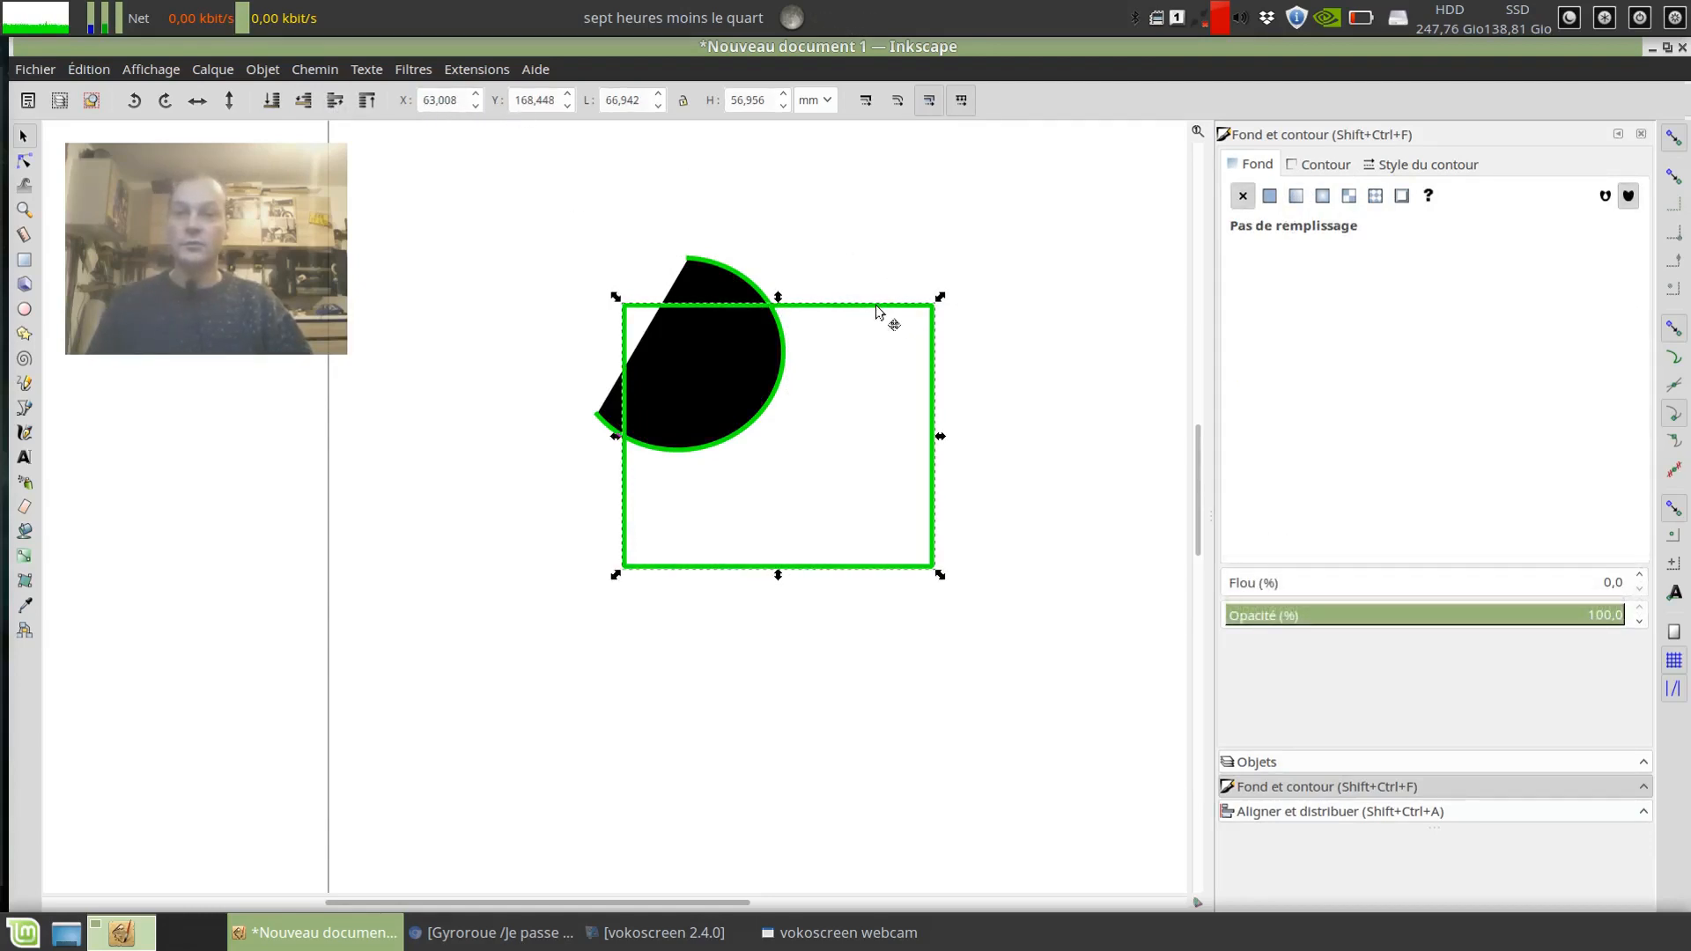
mouse_move(876, 310)
mouse_down()
mouse_move(849, 280)
mouse_move(877, 303)
mouse_move(925, 303)
mouse_move(858, 310)
mouse_move(896, 313)
mouse_move(880, 301)
mouse_up()
Examine the page's lower-left corner as the reference for the X and Y coordinates.
scroll(443, 623, down, 3)
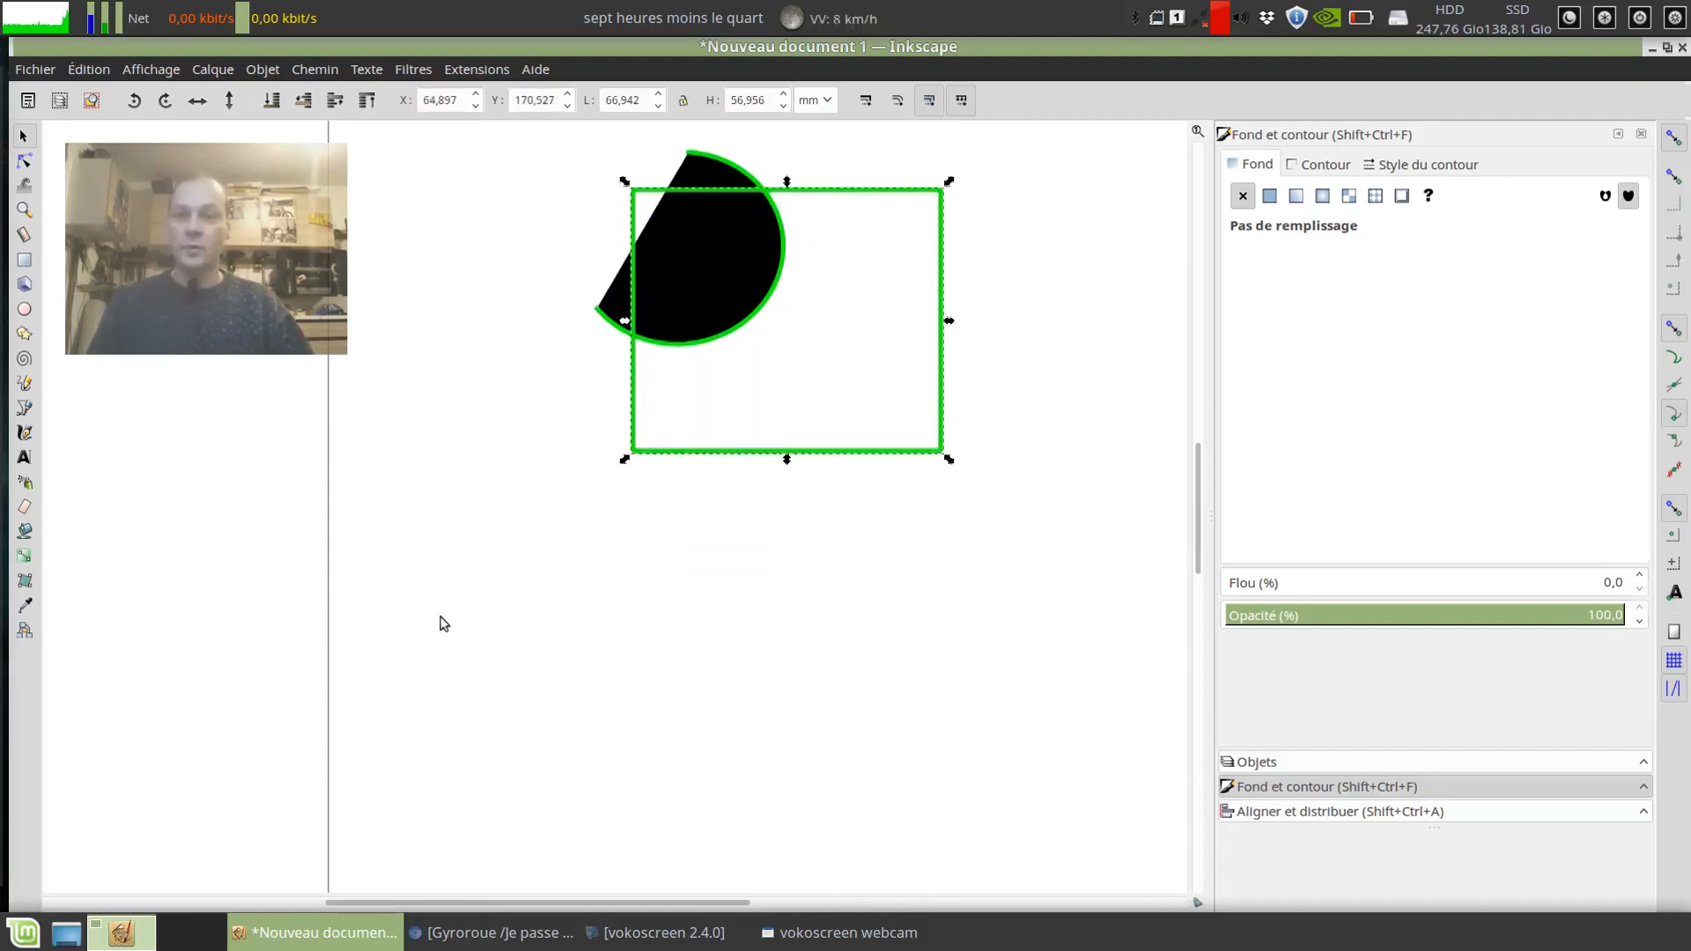
scroll(444, 622, down, 4)
scroll(444, 622, up, 3)
scroll(445, 623, up, 1)
scroll(445, 599, down, 8)
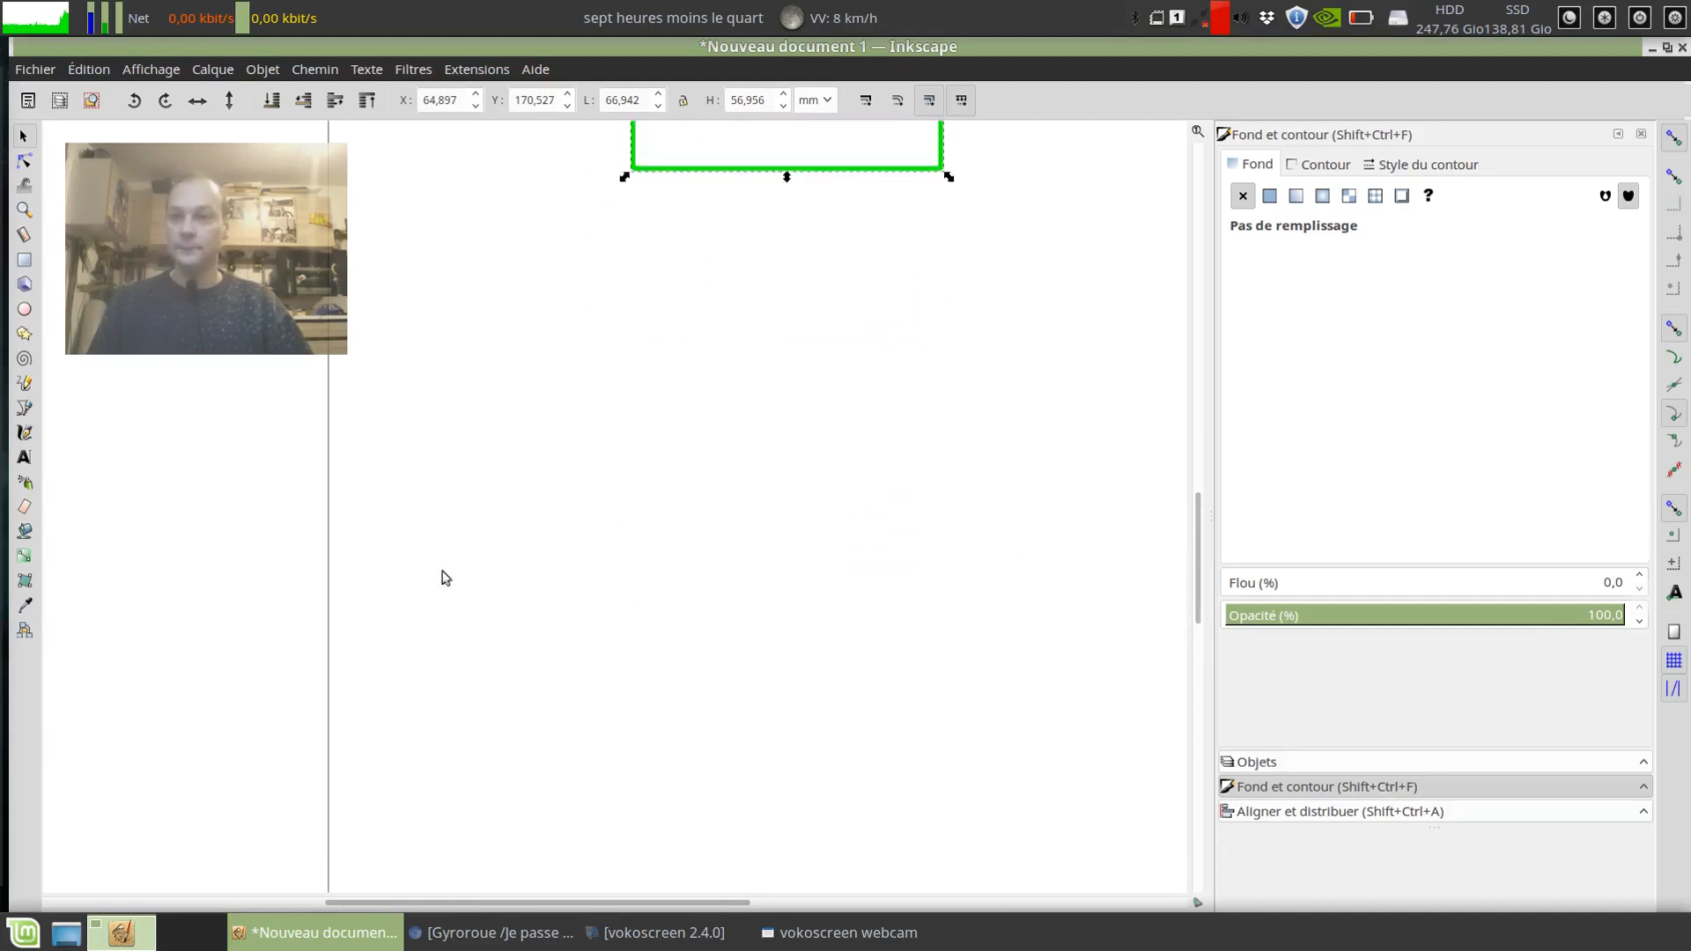
scroll(440, 580, up, 11)
scroll(427, 559, down, 18)
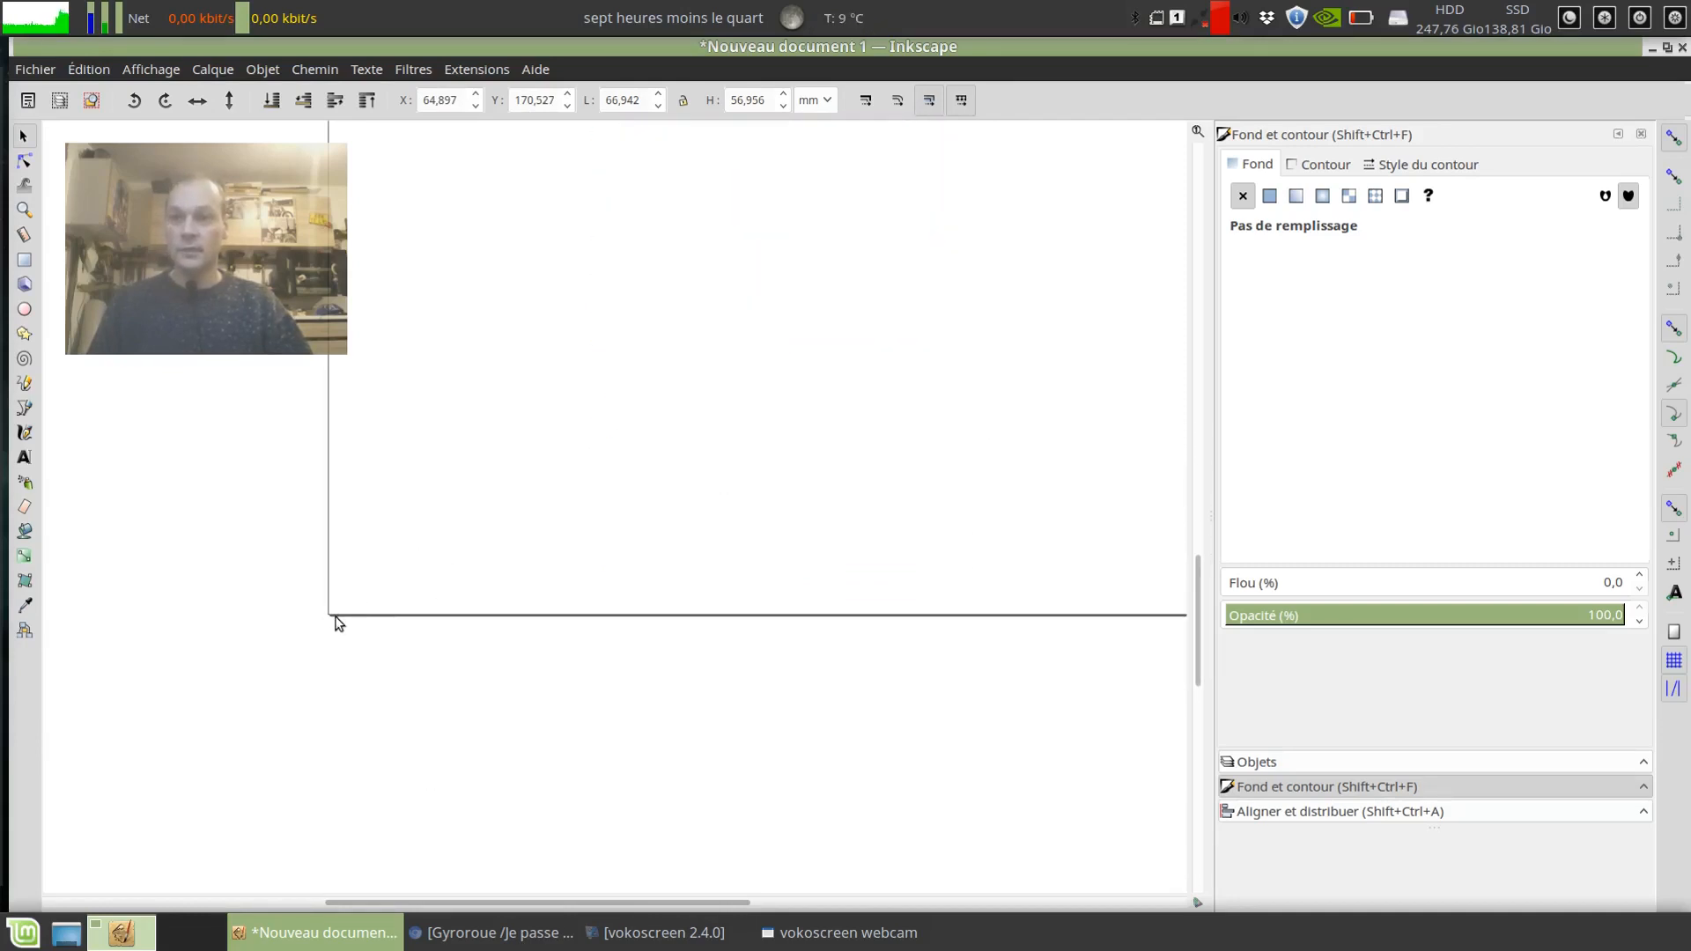
scroll(687, 419, up, 15)
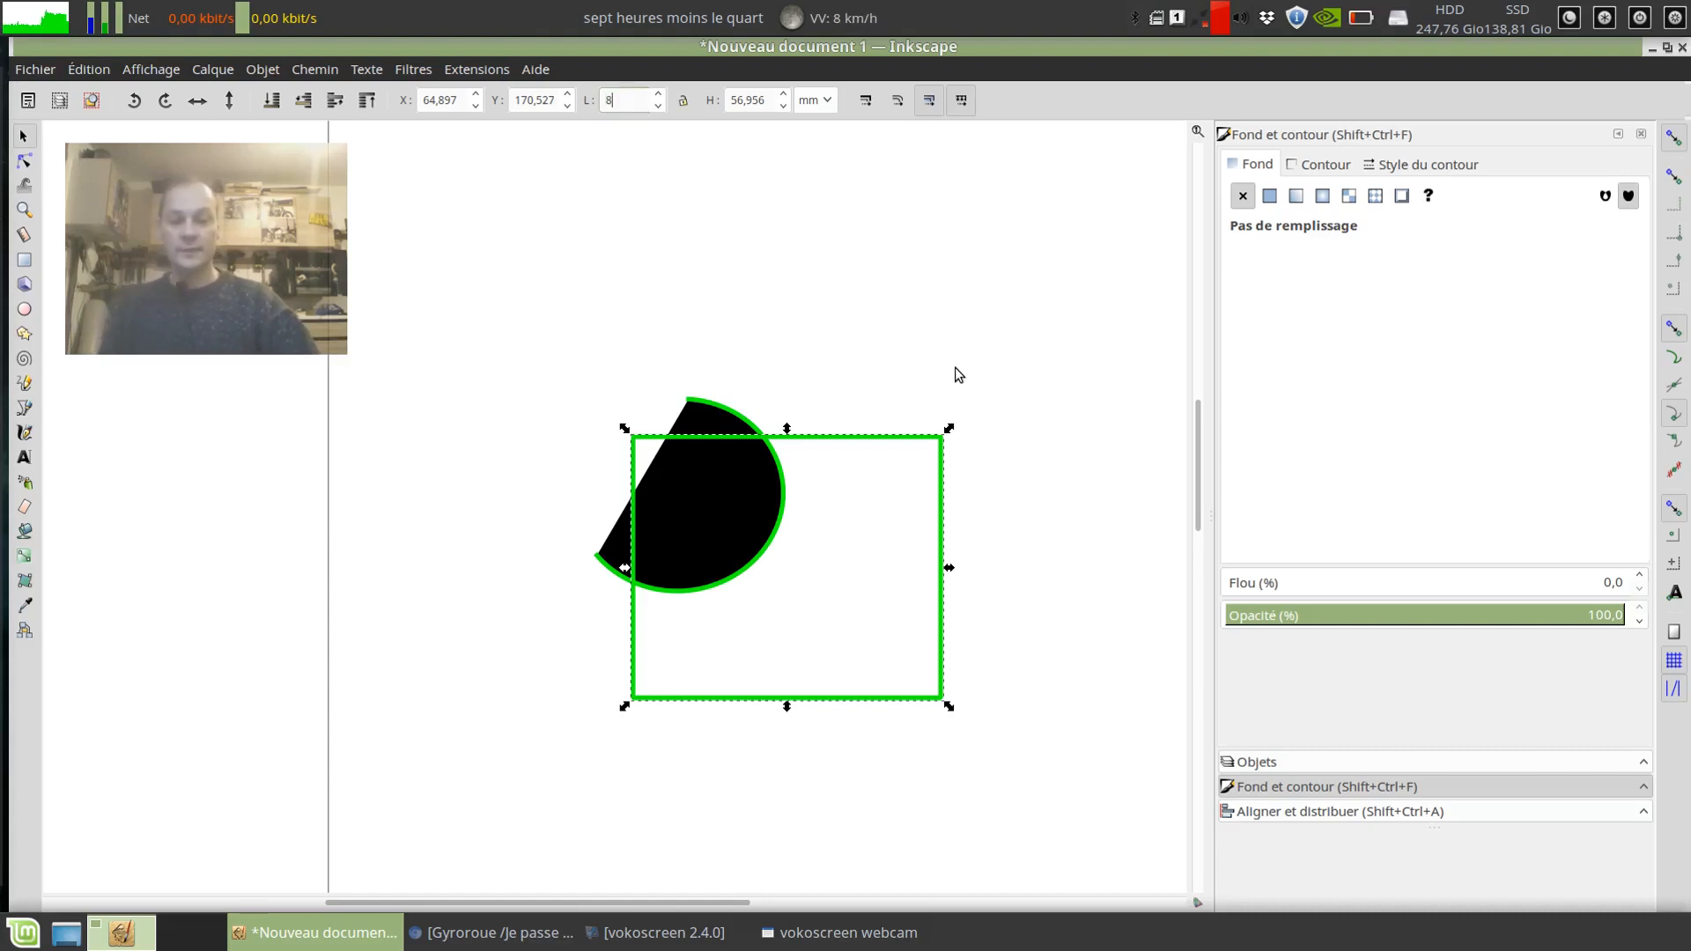
Set the rectangle's width to 80 mm and its height to 50 mm.
text(0)
key(Return)
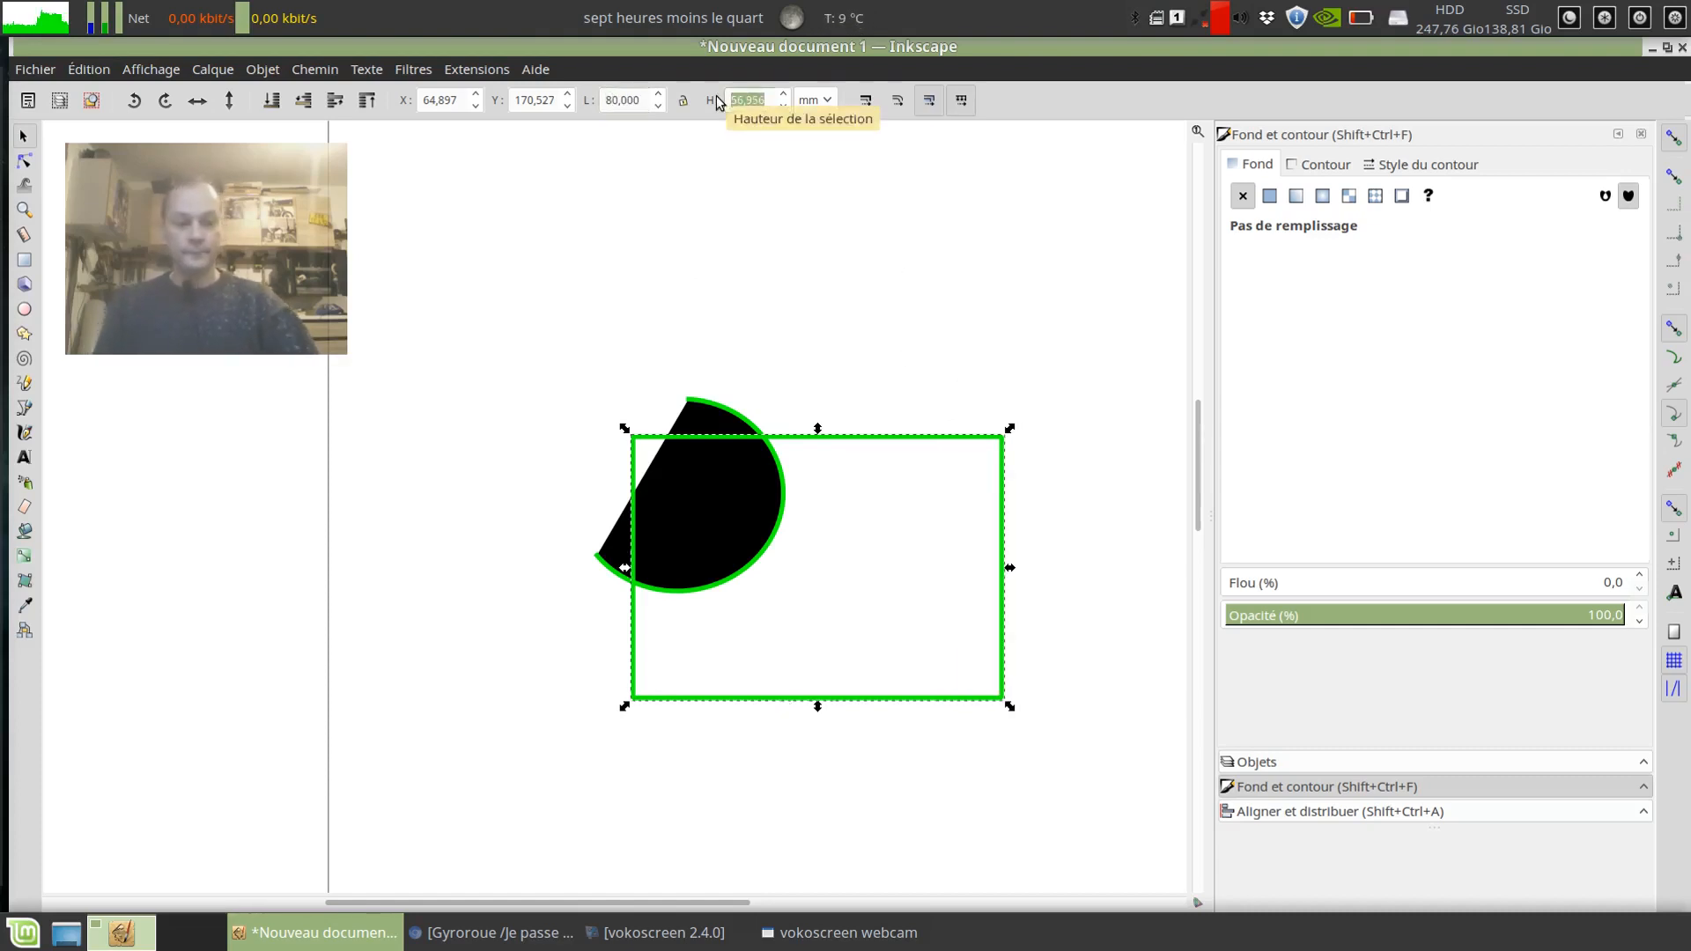
text(50)
key(Return)
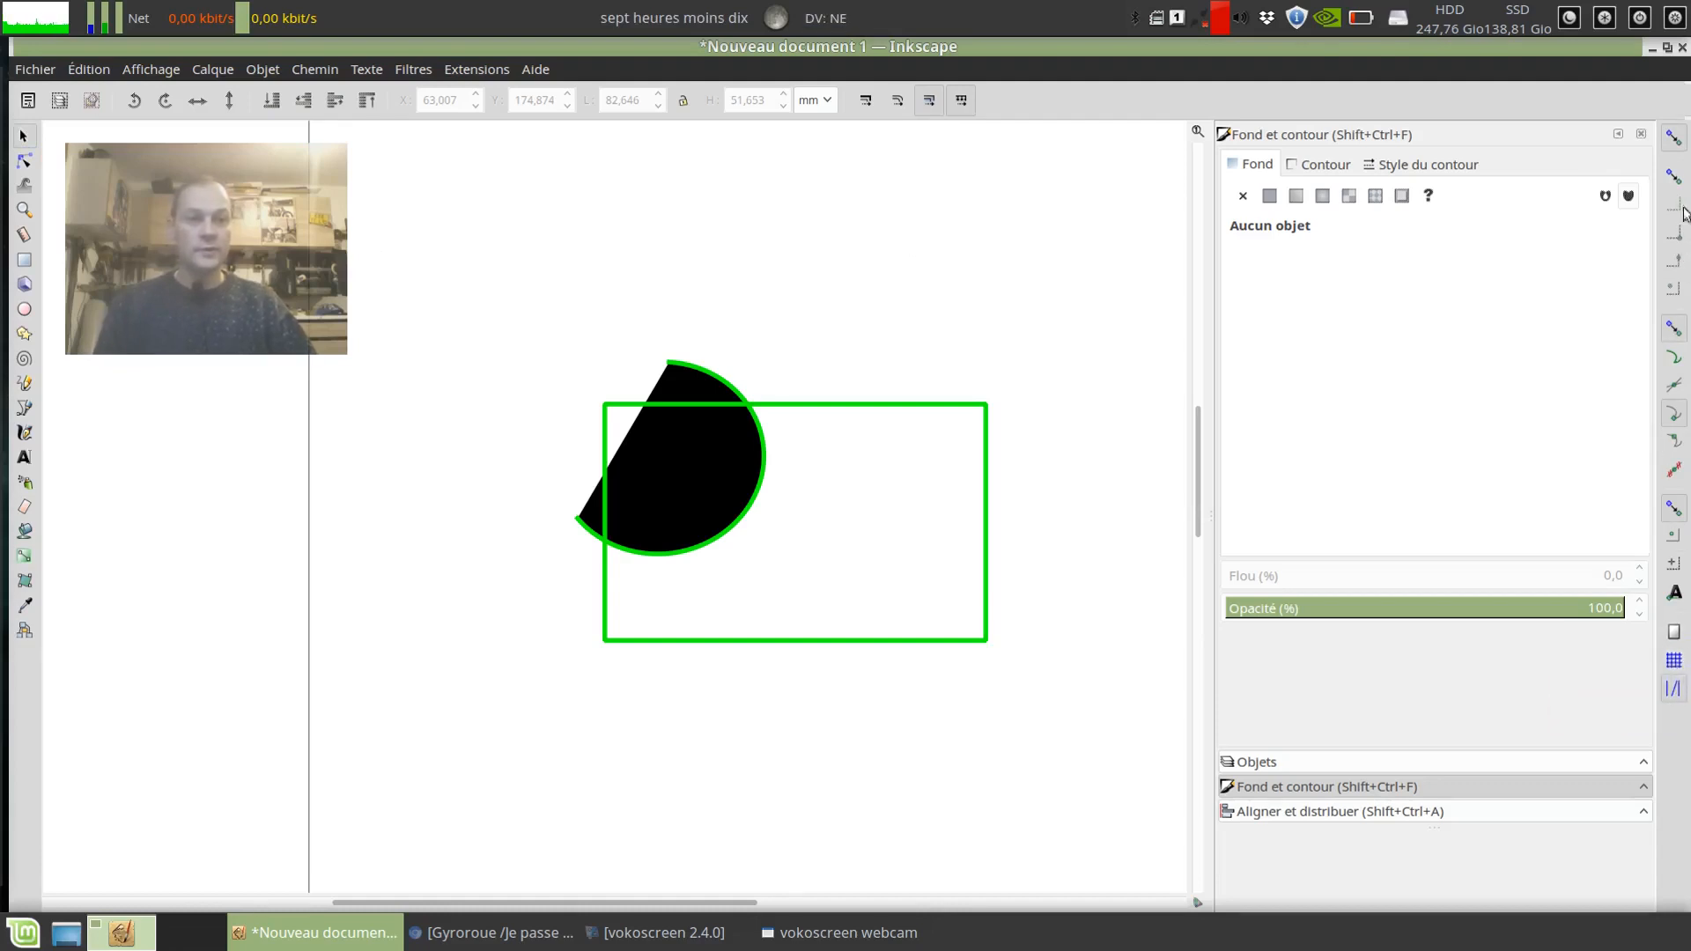
Toggle snapping for the drawing.
click(1673, 134)
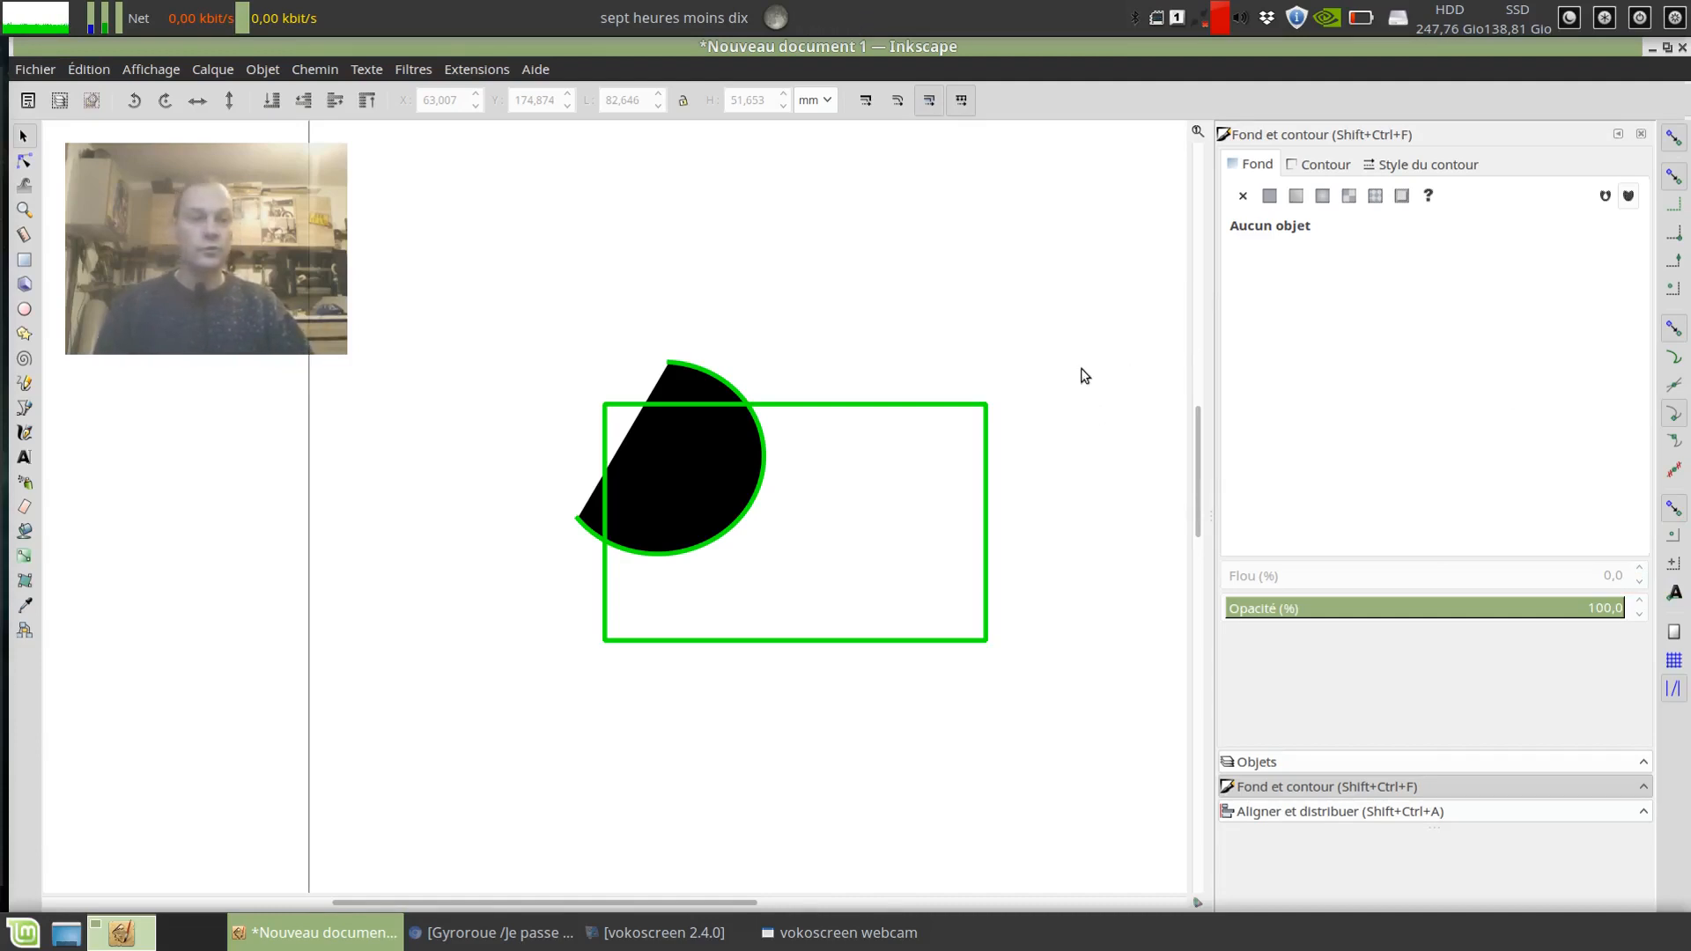
drag(1083, 370, 965, 289)
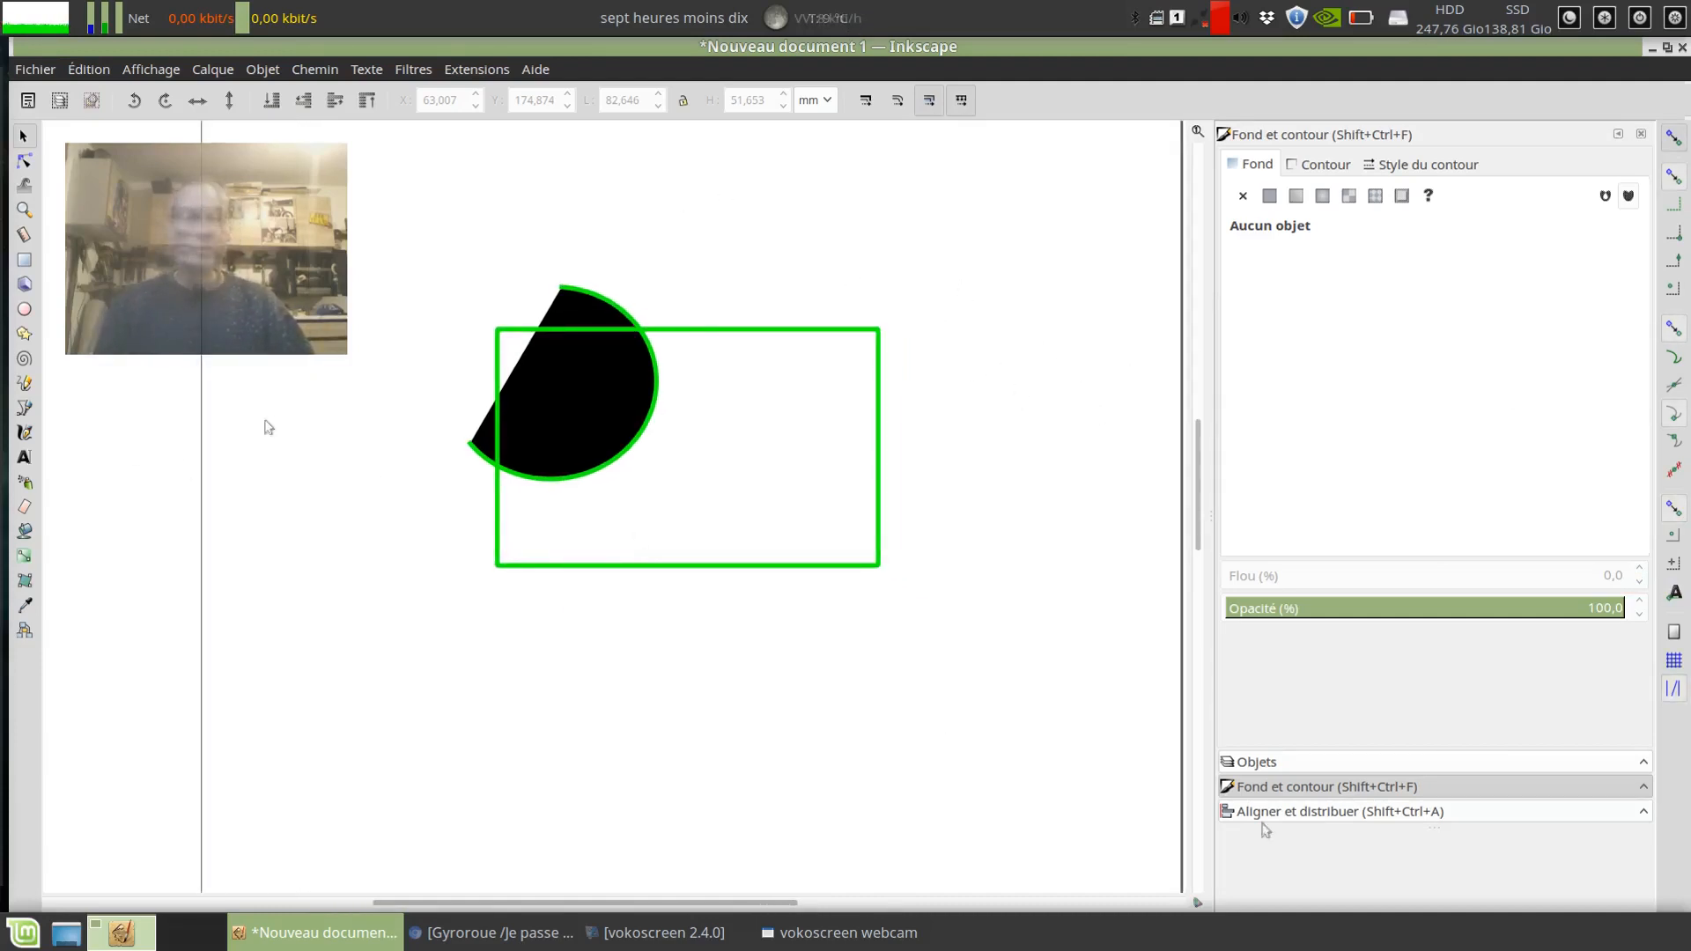
drag(491, 257, 572, 282)
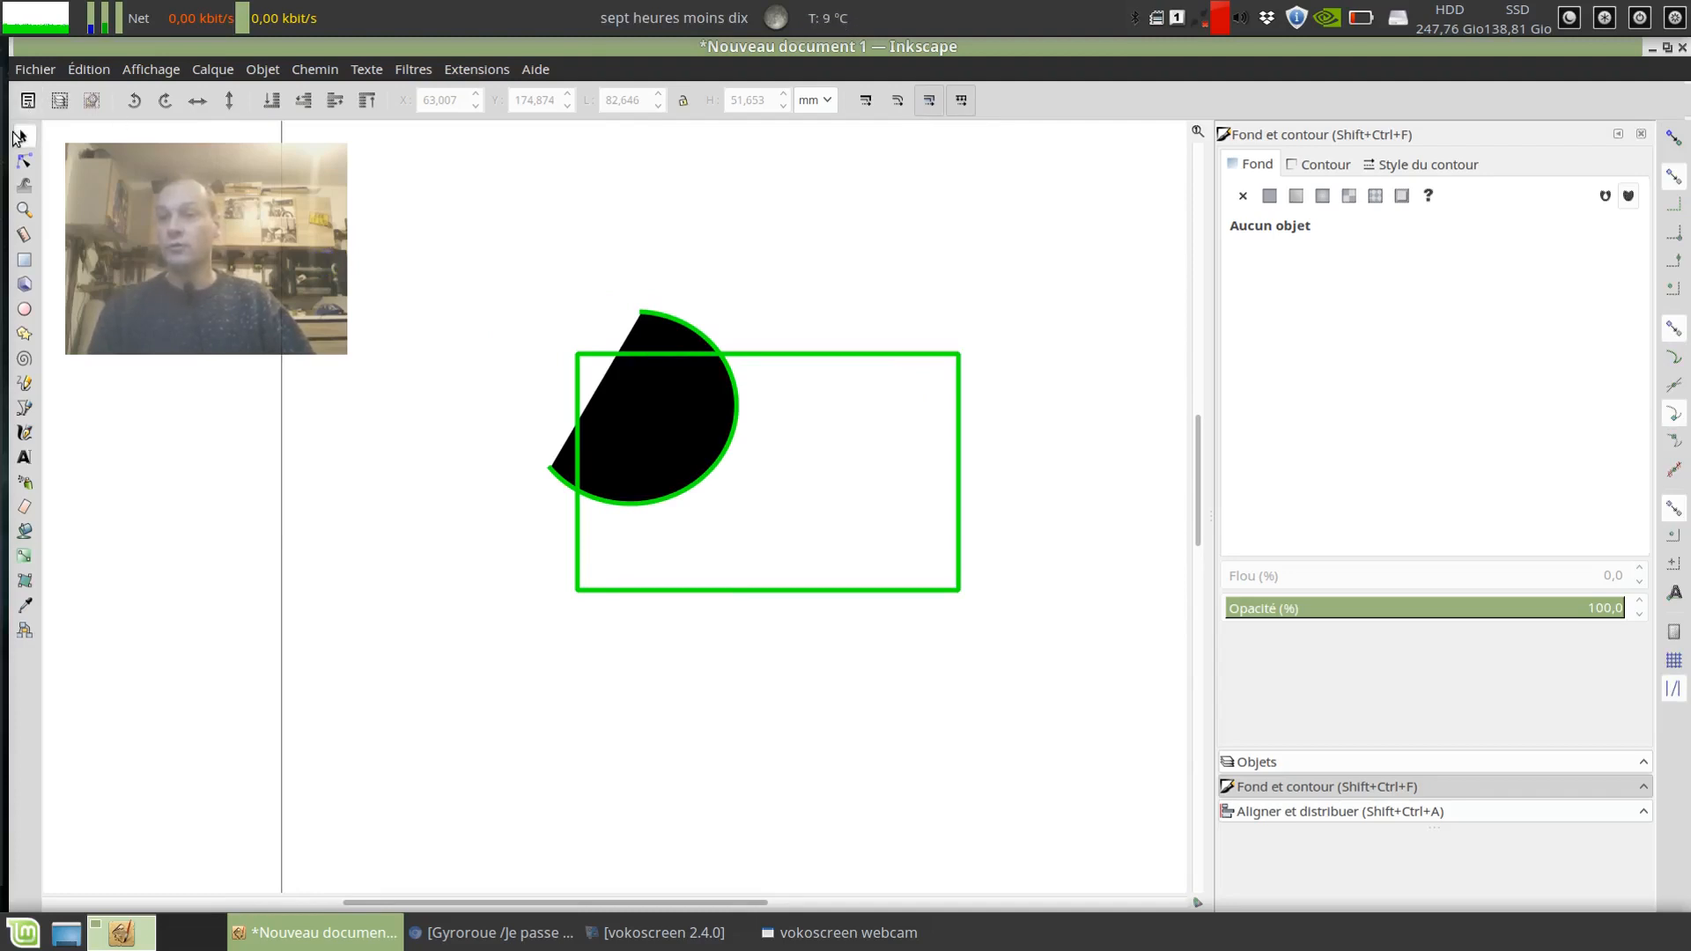
Select the rectangle, nudge the arc slightly to the right and clear the selection.
click(898, 354)
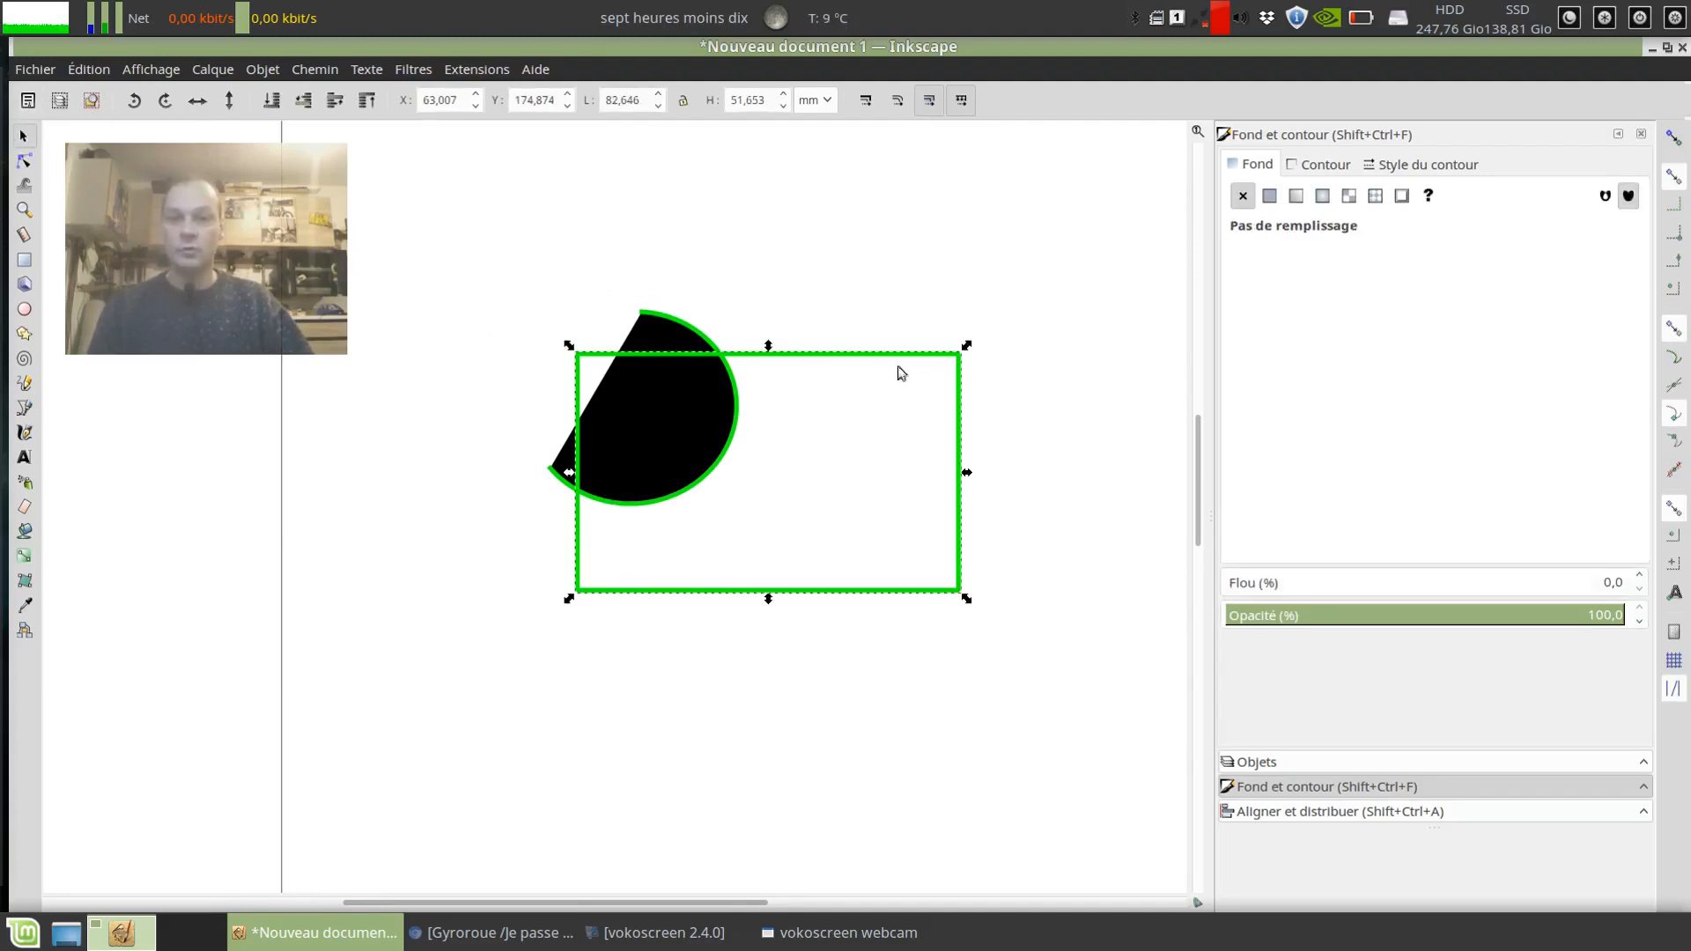
click(686, 319)
click(649, 158)
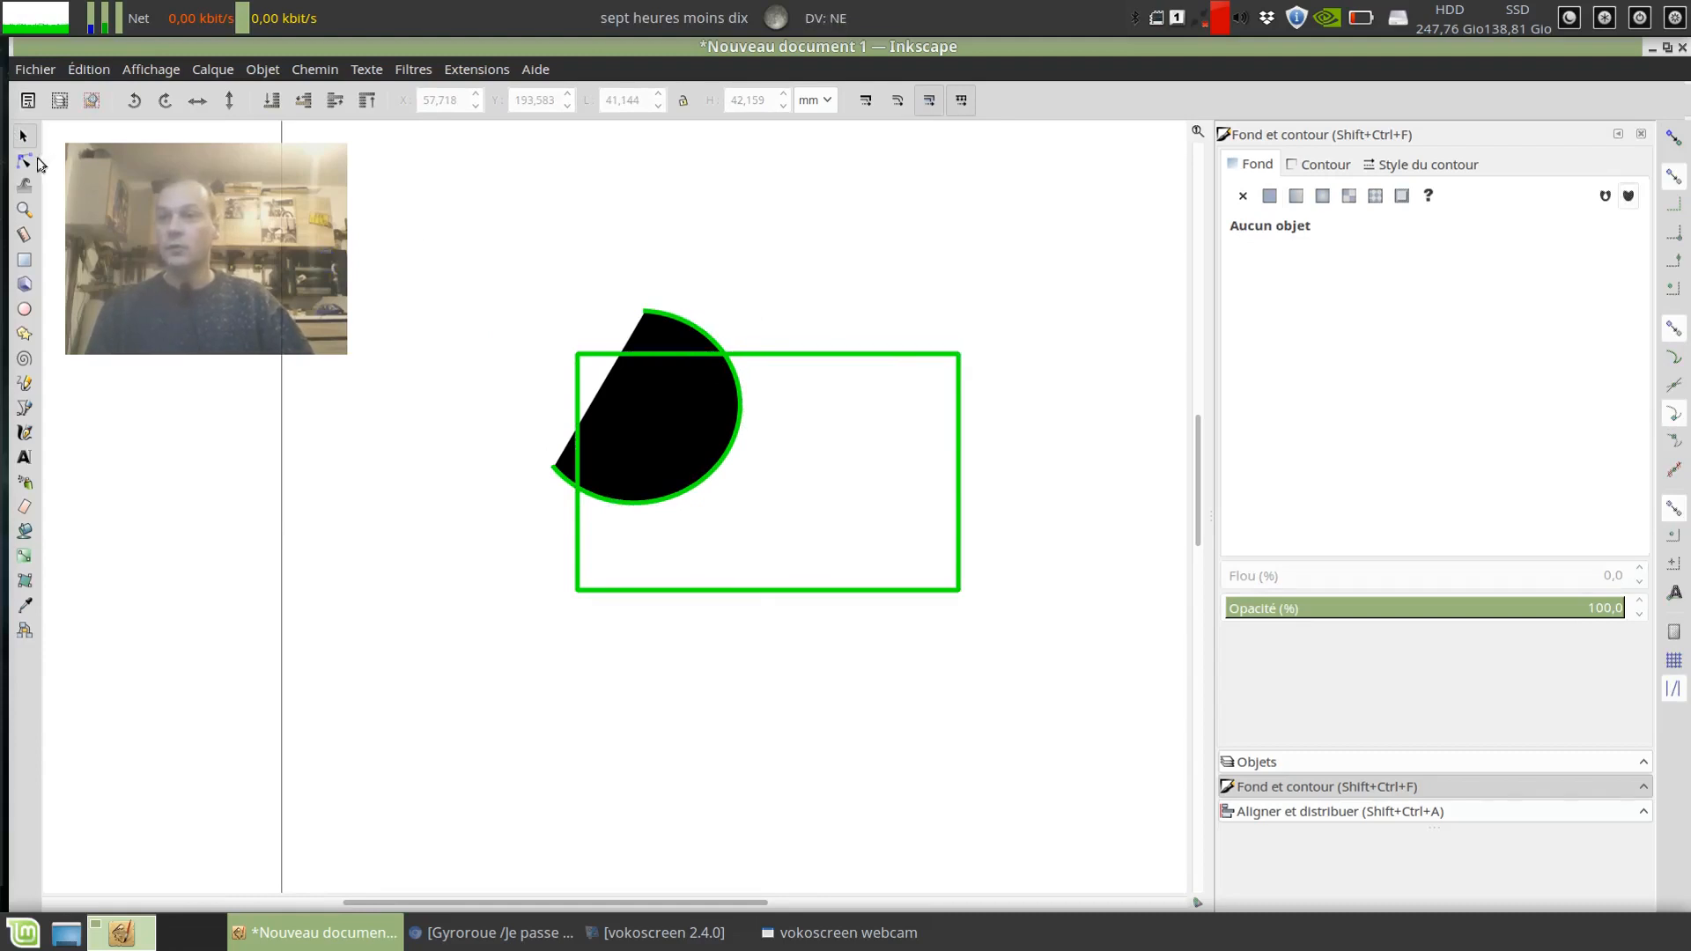
Show the editing handles of the rectangle and the arc with the Node tool and return to the Selector tool.
click(25, 162)
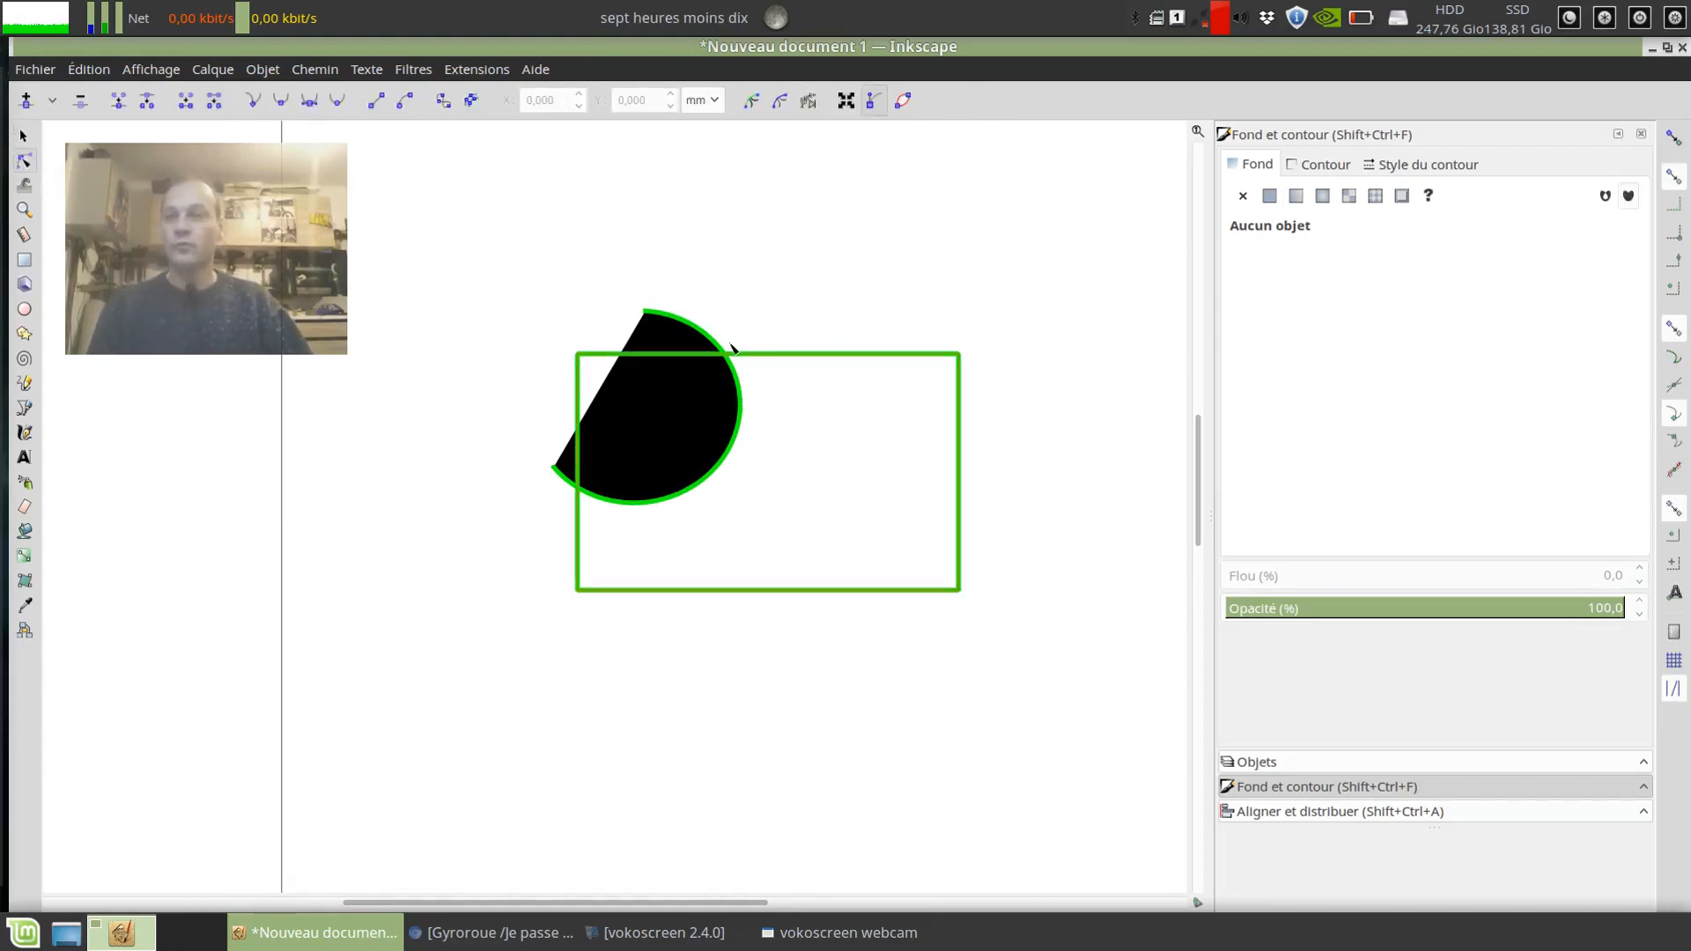
click(776, 357)
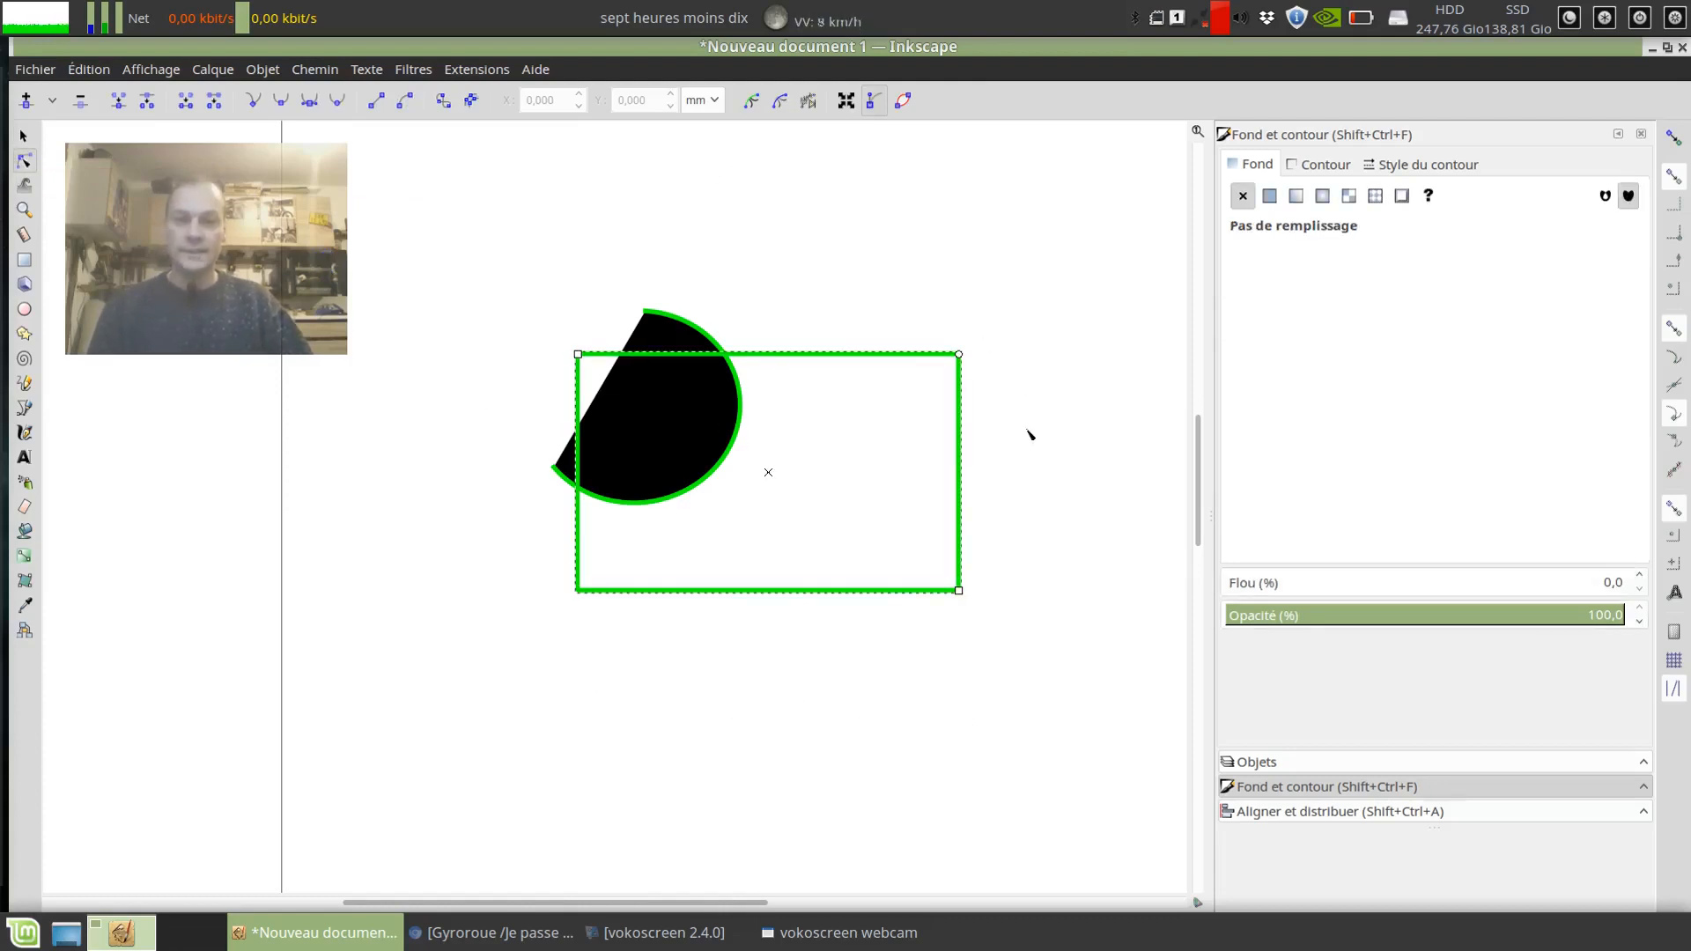
click(690, 316)
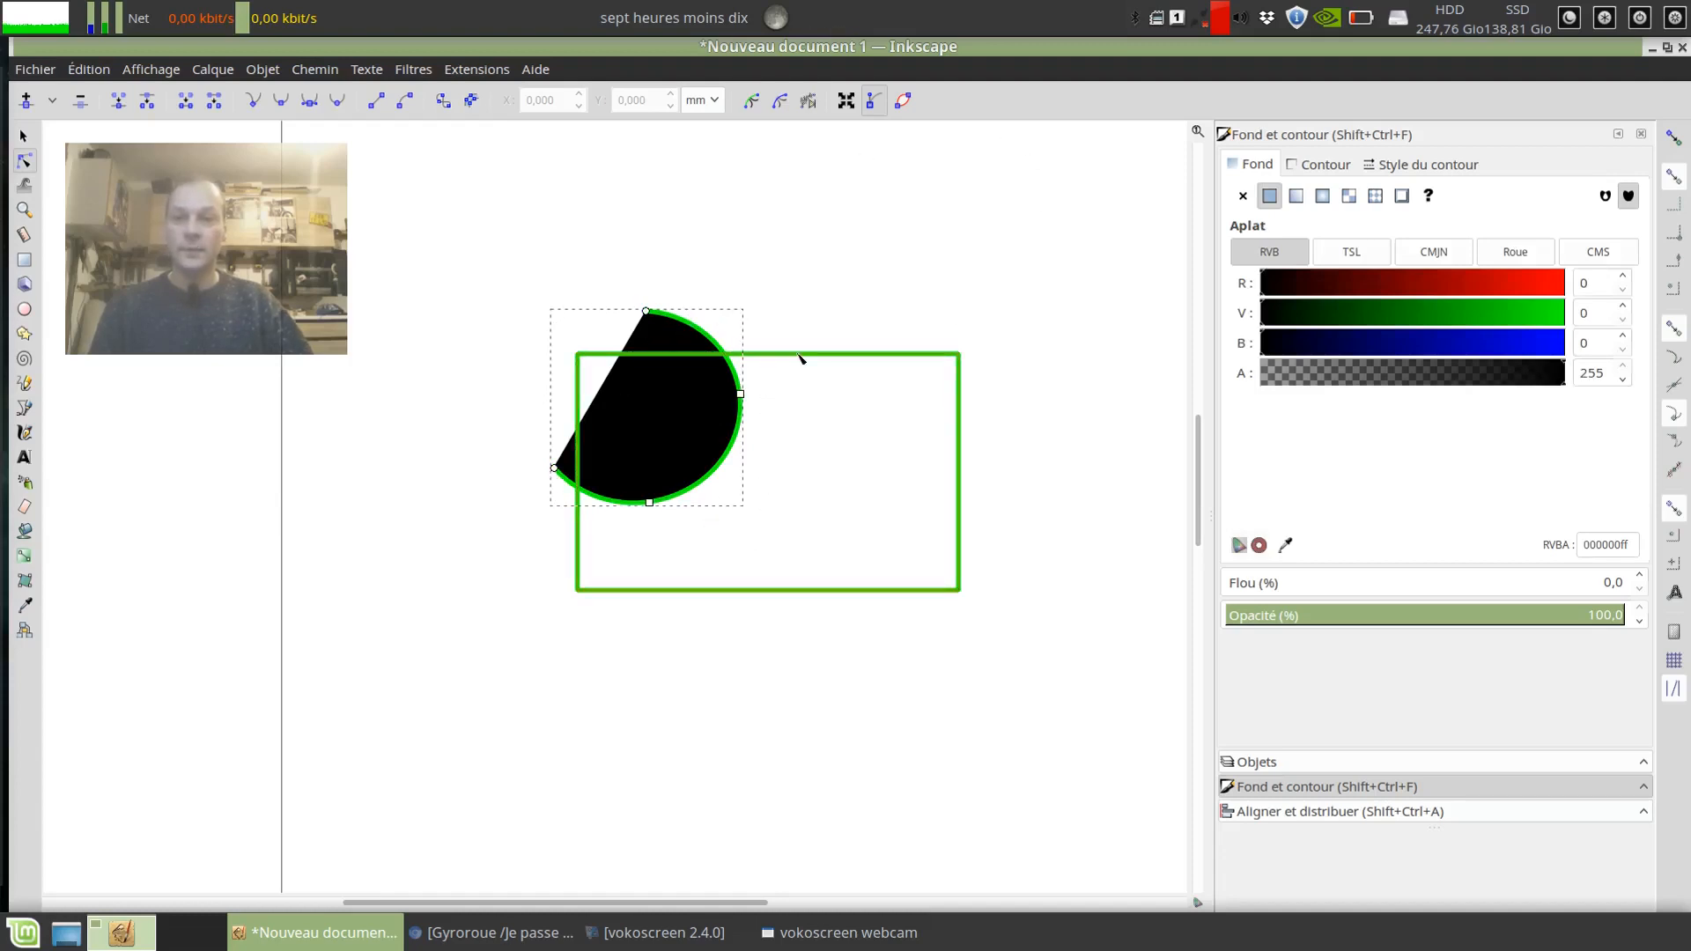
key(s)
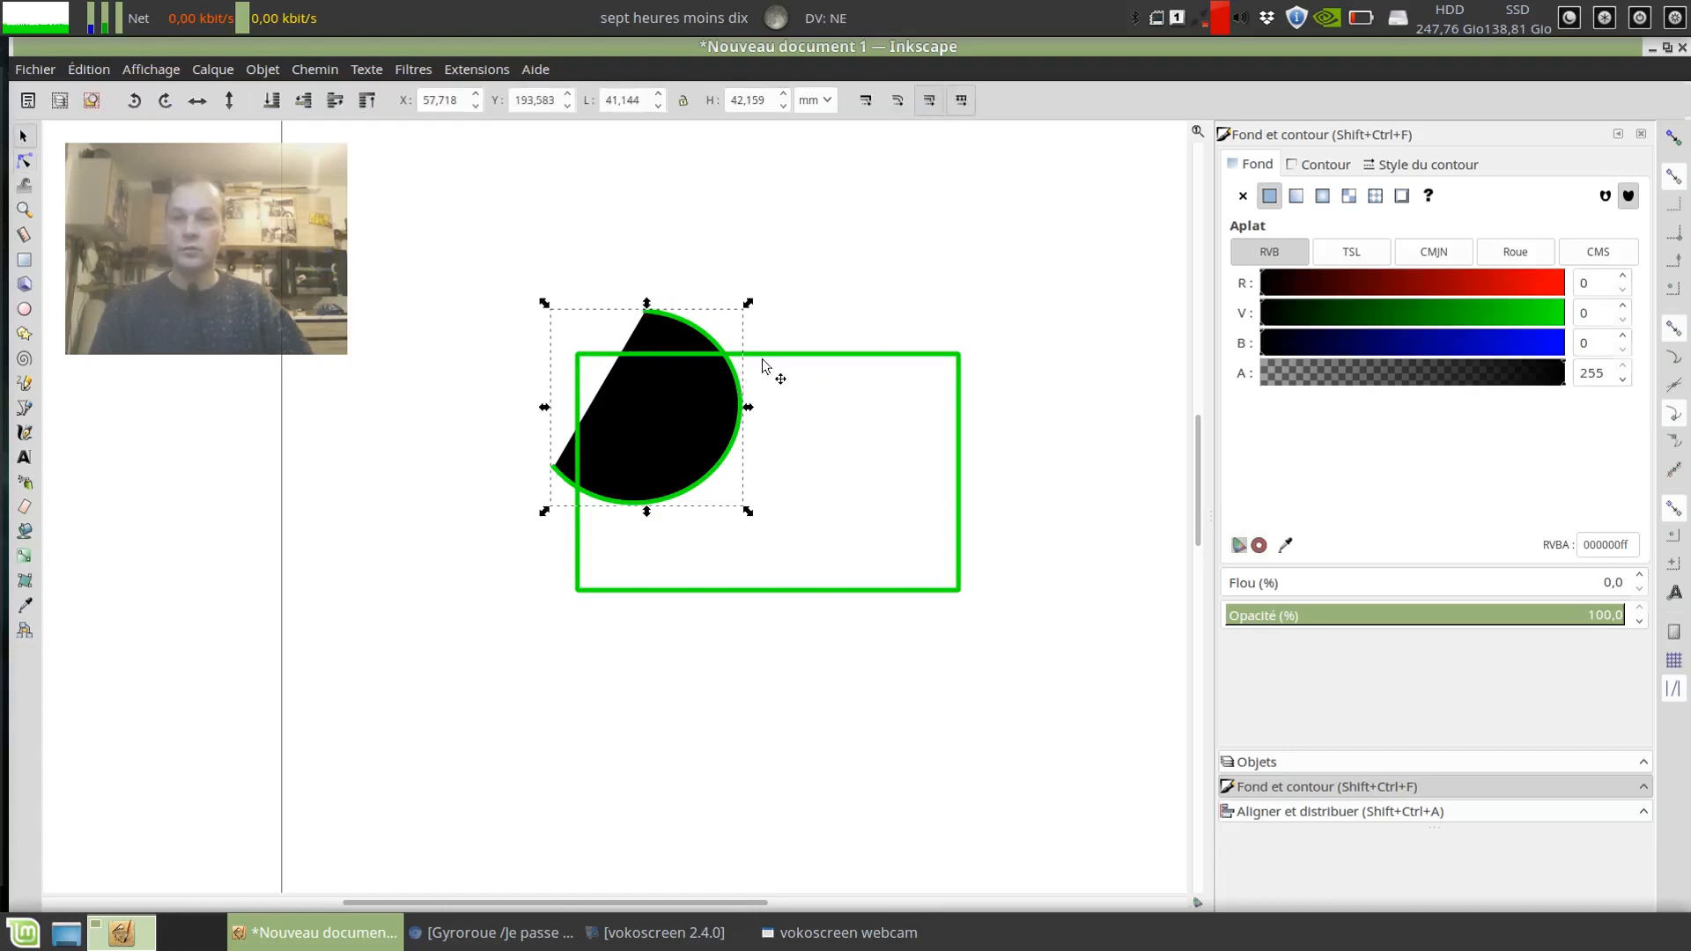
Look at the Tweak and Zoom tool options and measure the rectangle's upper edge with the Measure tool.
click(24, 185)
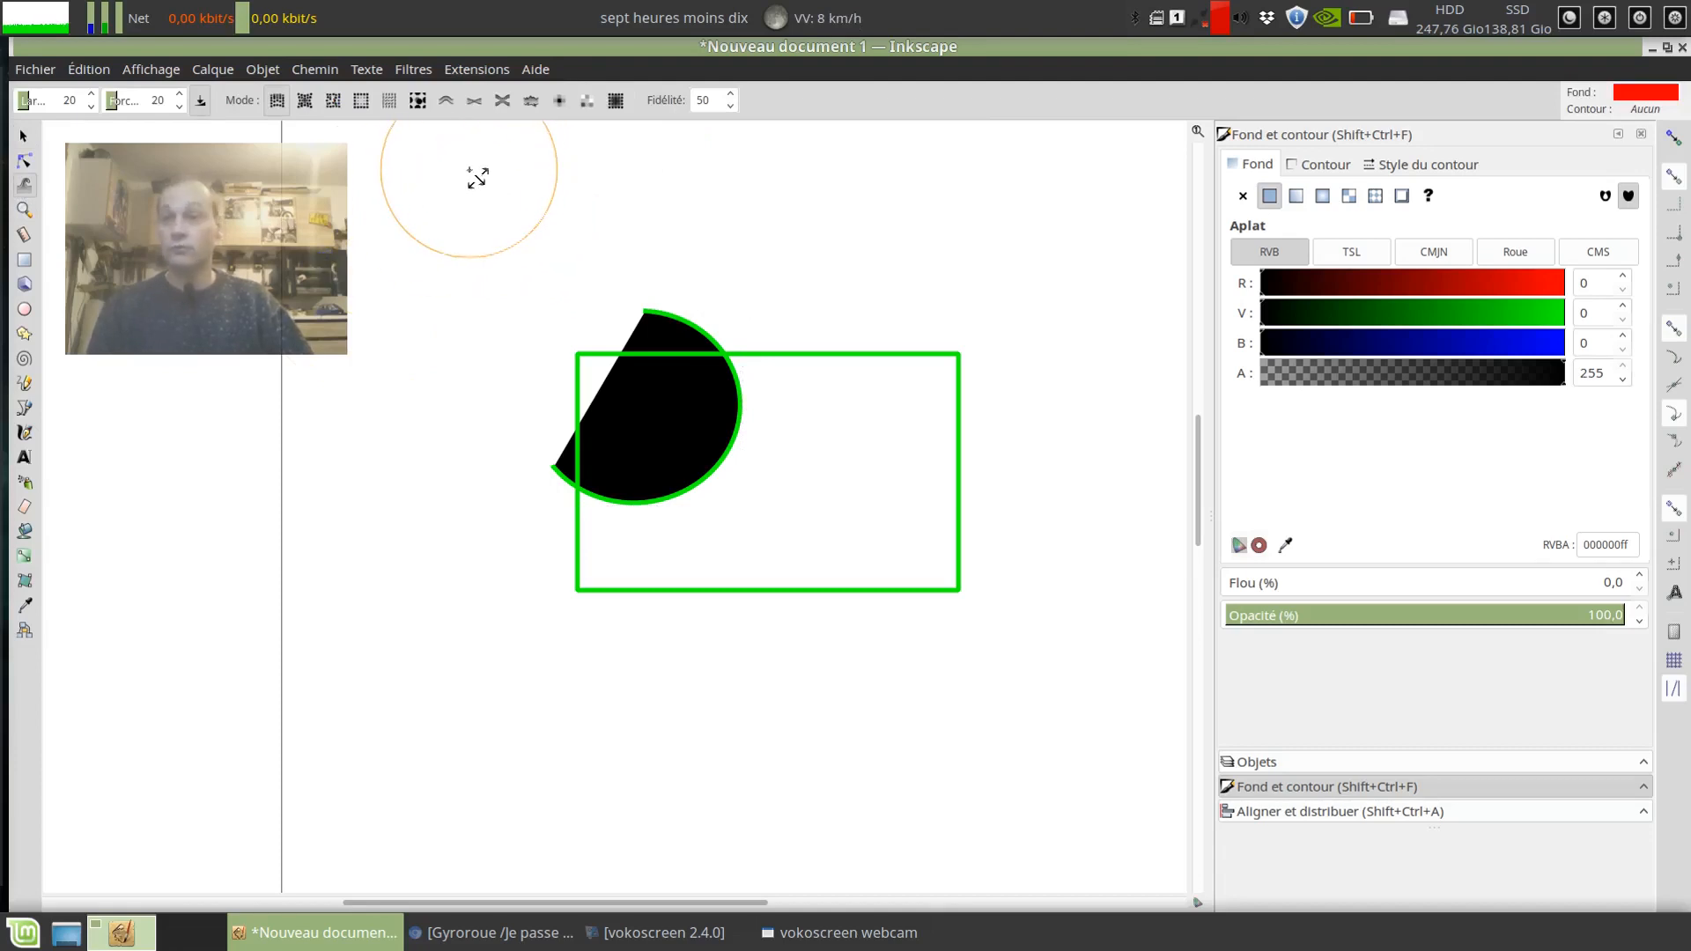
click(26, 209)
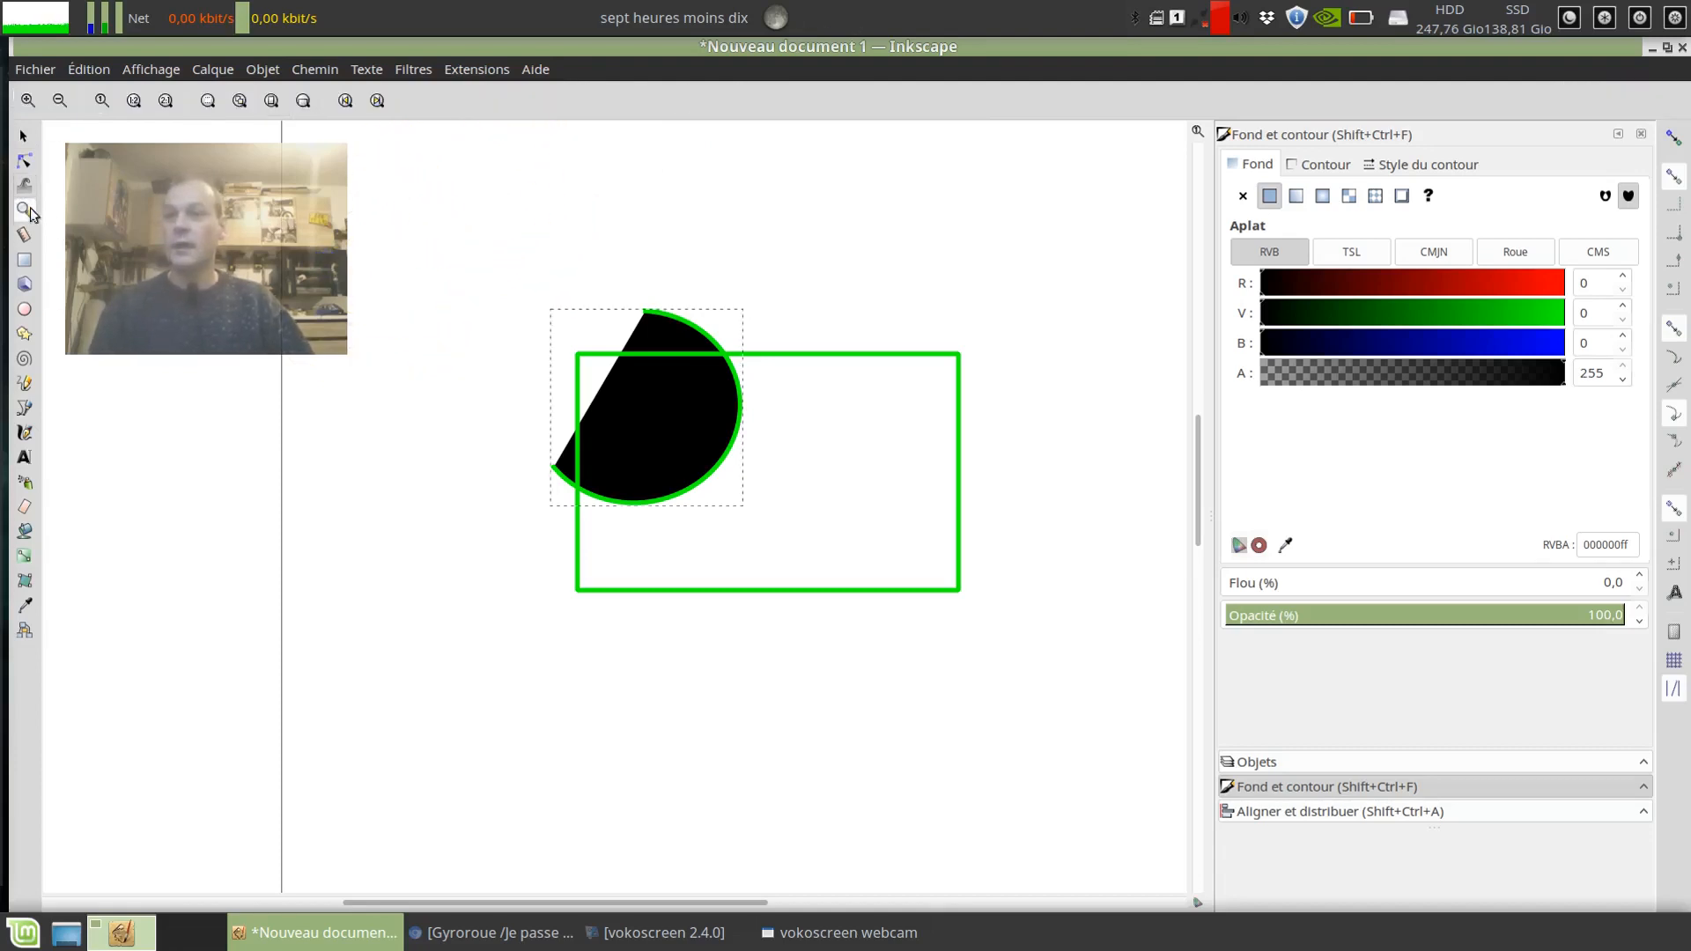
click(25, 236)
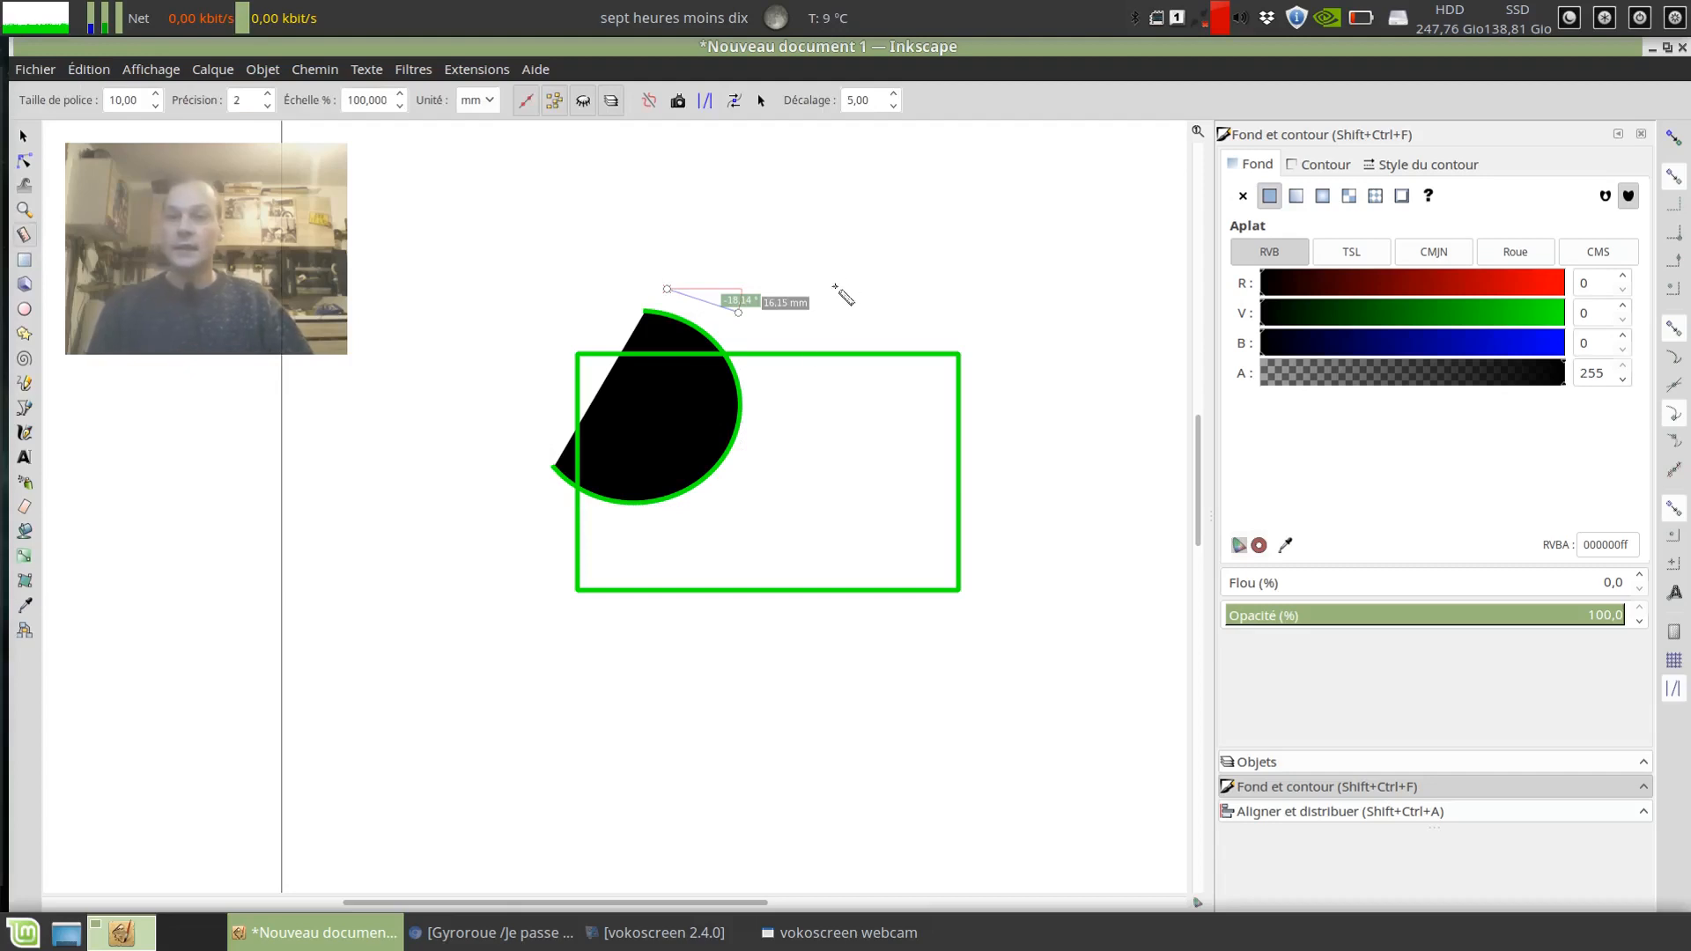
click(579, 353)
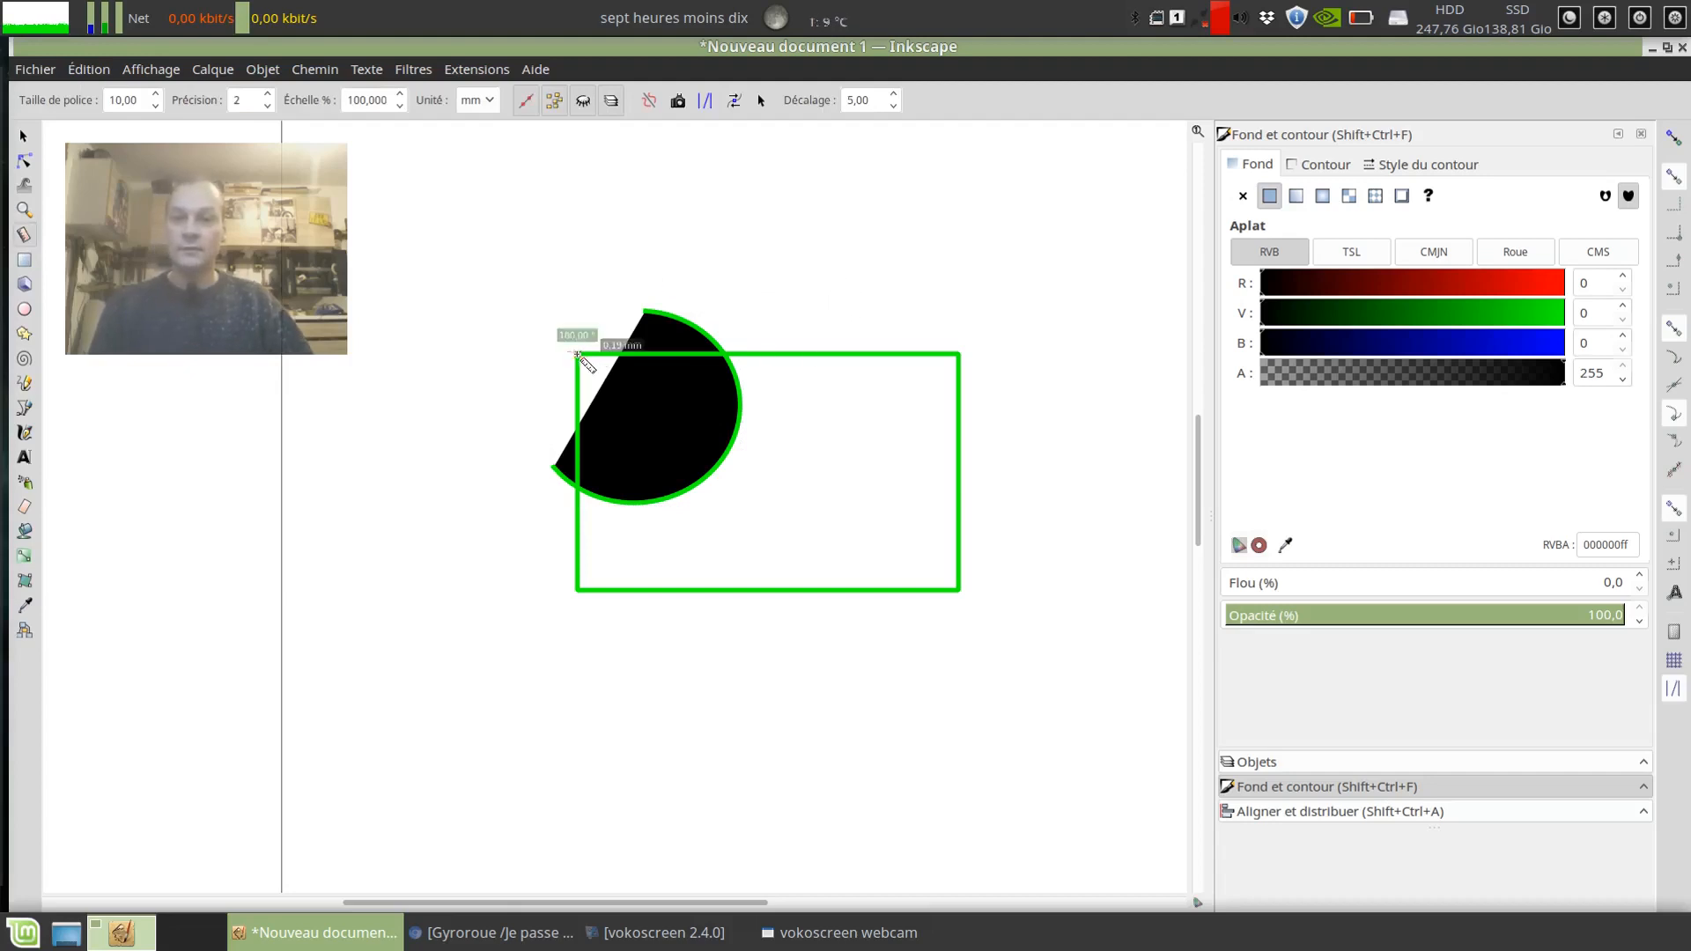
drag(923, 354, 947, 480)
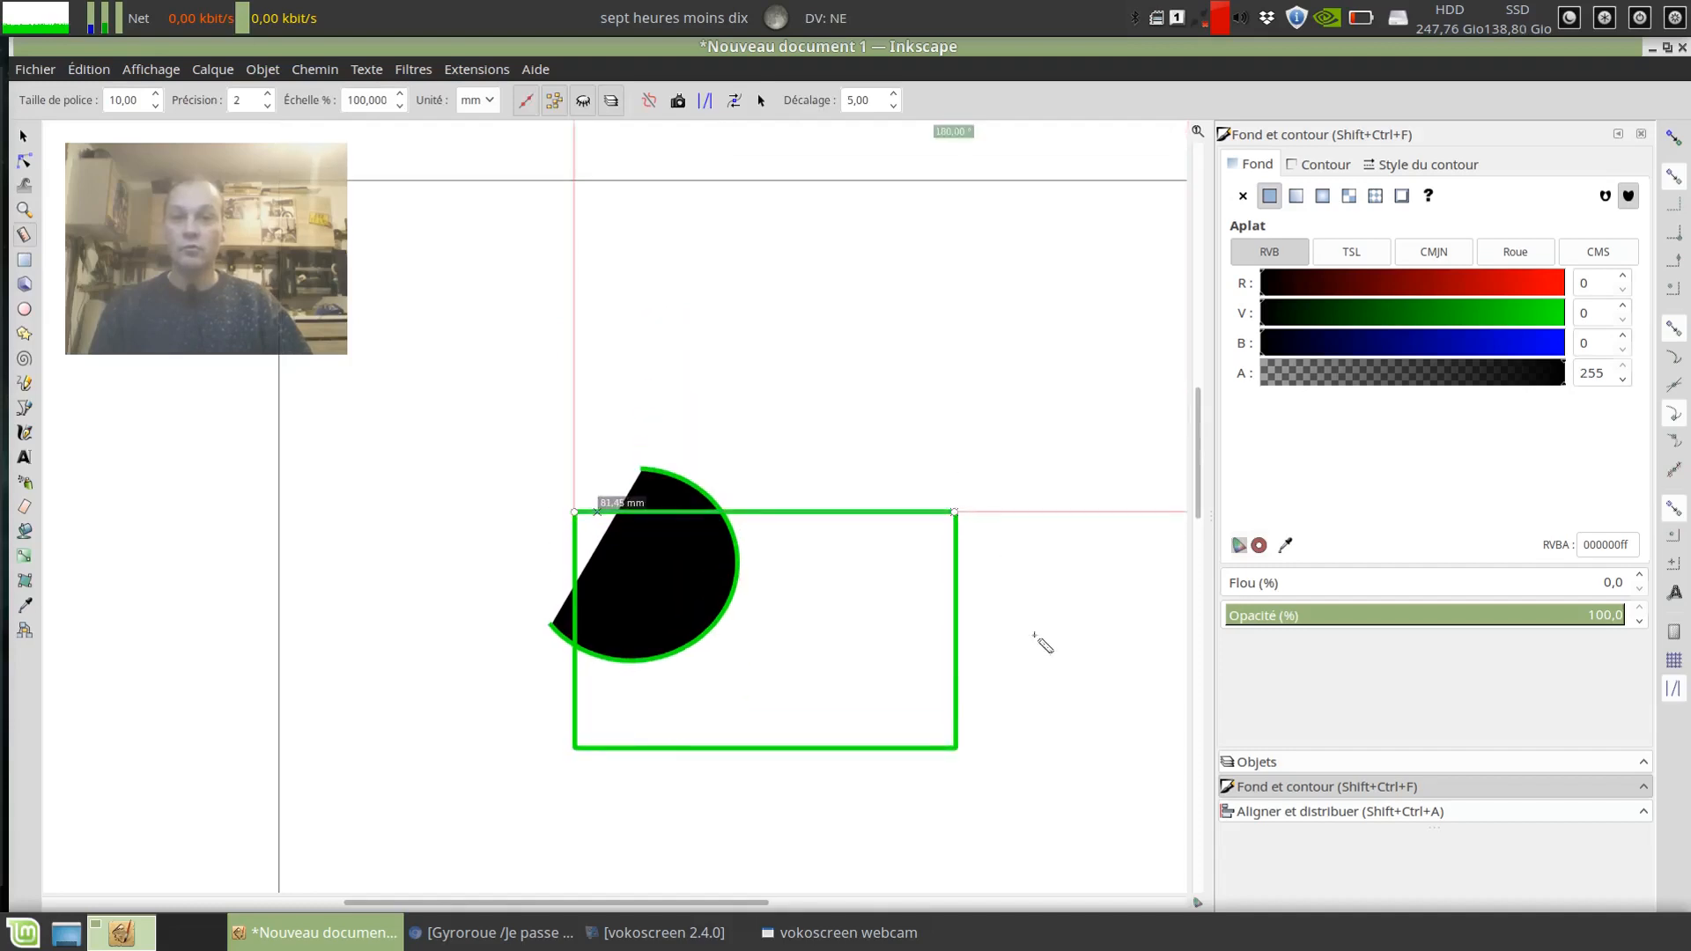
mouse_move(575, 511)
mouse_down()
mouse_move(951, 499)
mouse_move(960, 423)
mouse_move(704, 376)
mouse_move(610, 456)
mouse_move(596, 502)
mouse_move(621, 529)
mouse_move(574, 511)
mouse_up()
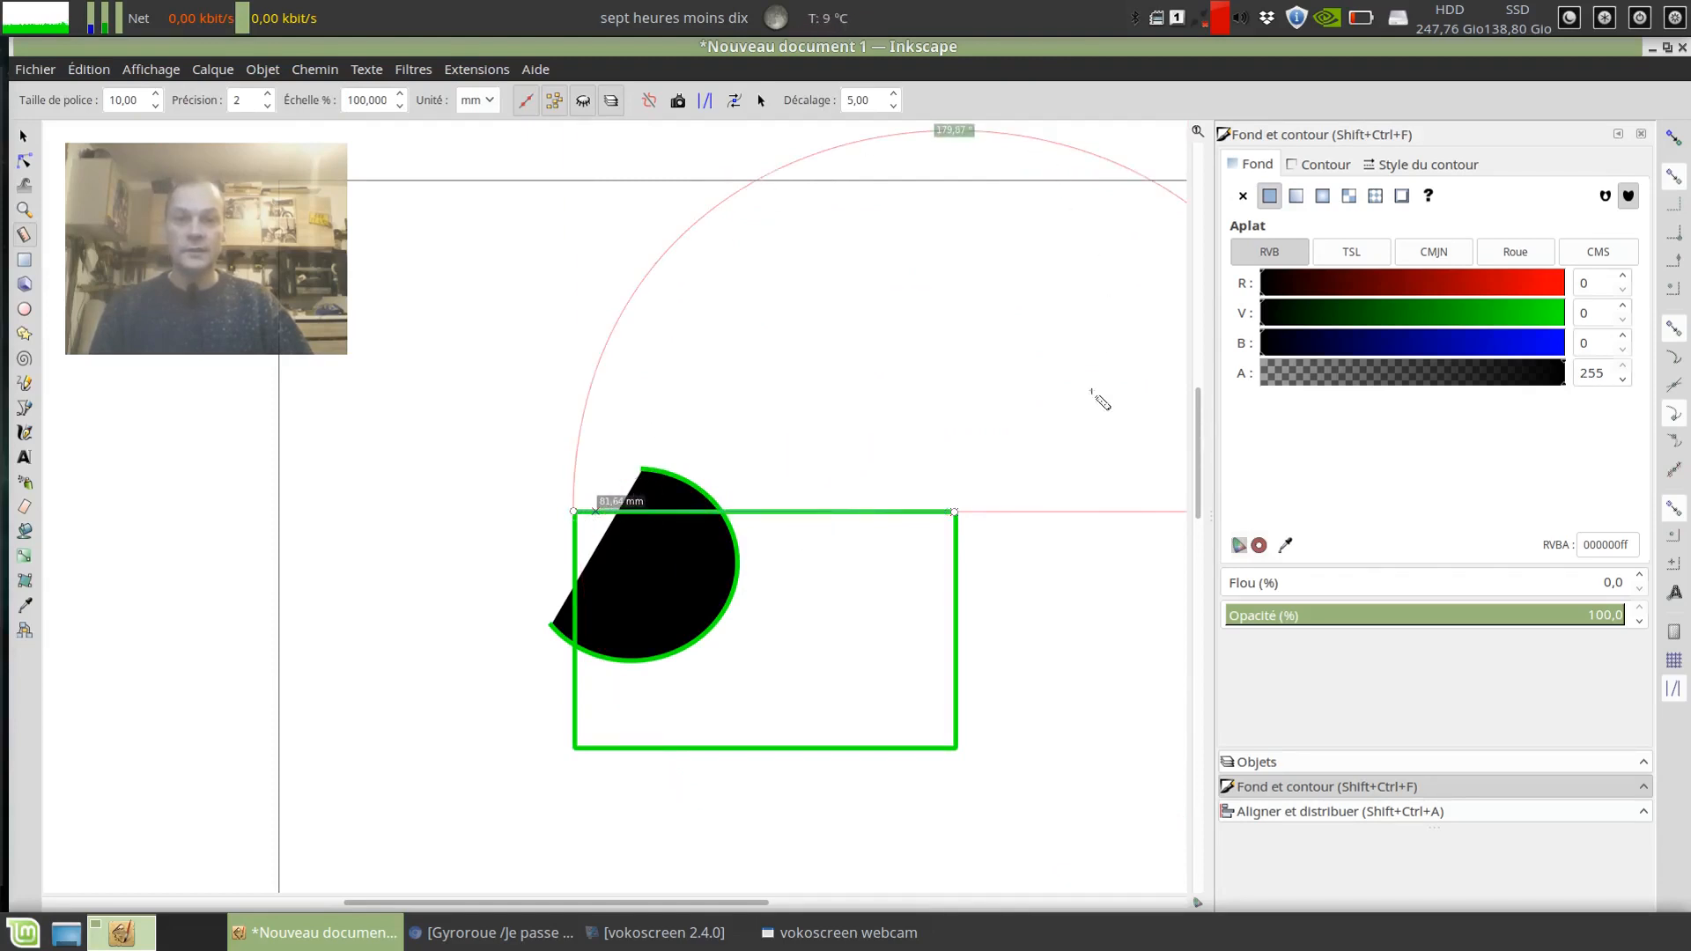
drag(1089, 431, 1023, 442)
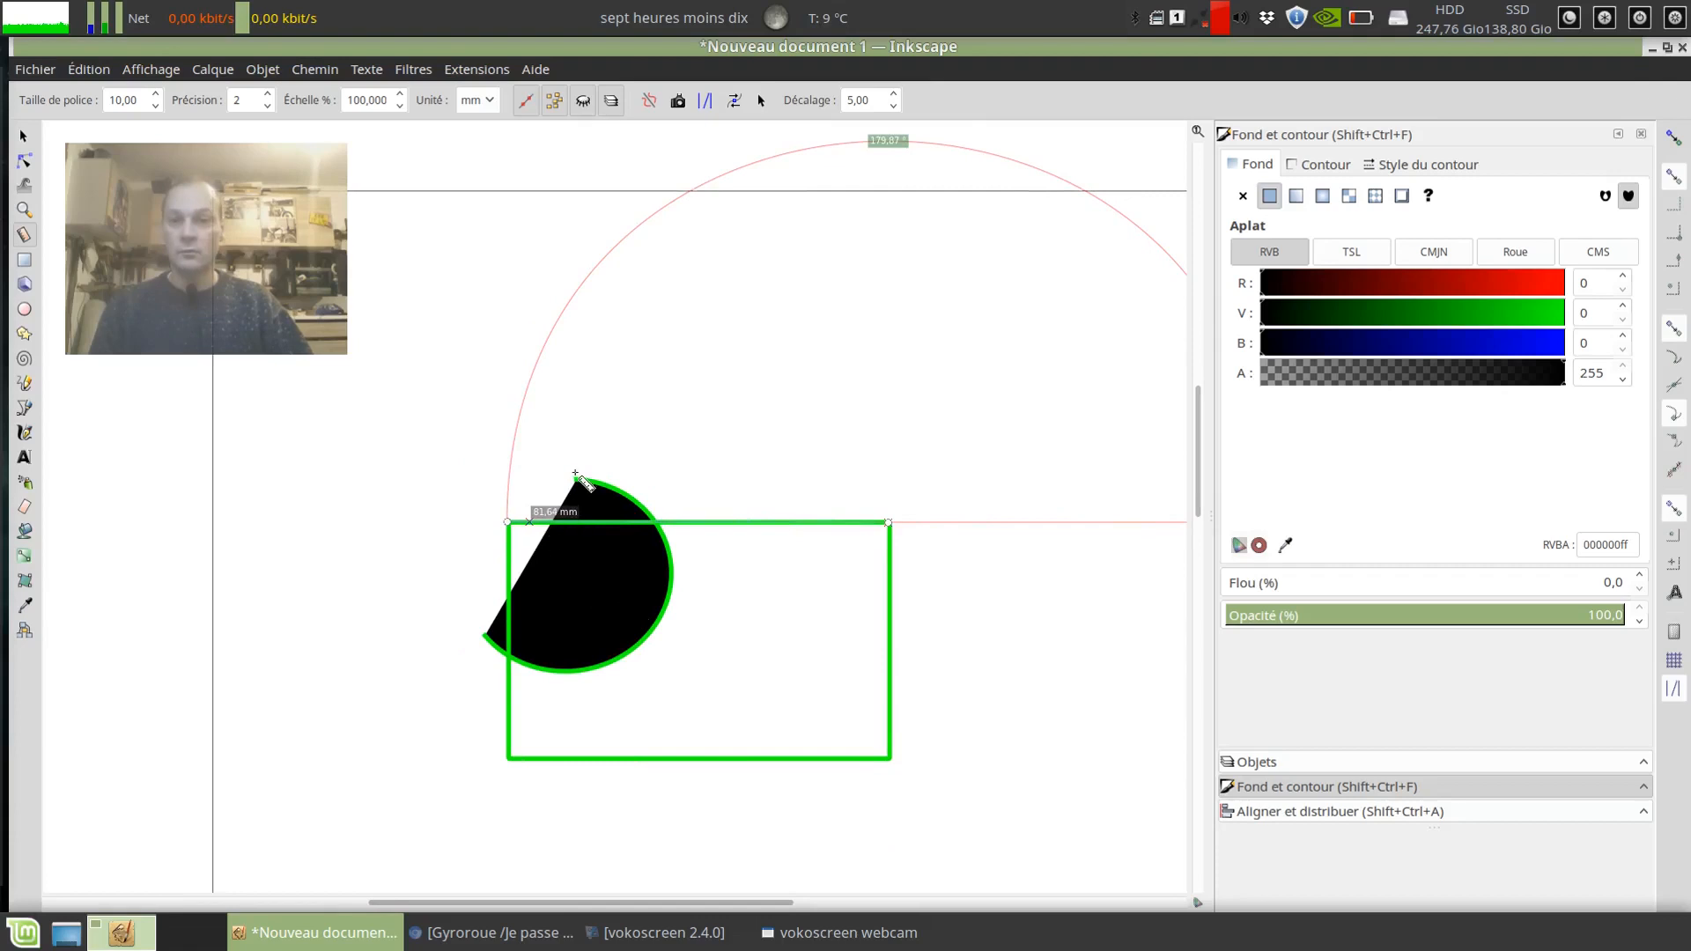
Measure the distance between the arc's two endpoints along its straight side.
drag(575, 474, 491, 638)
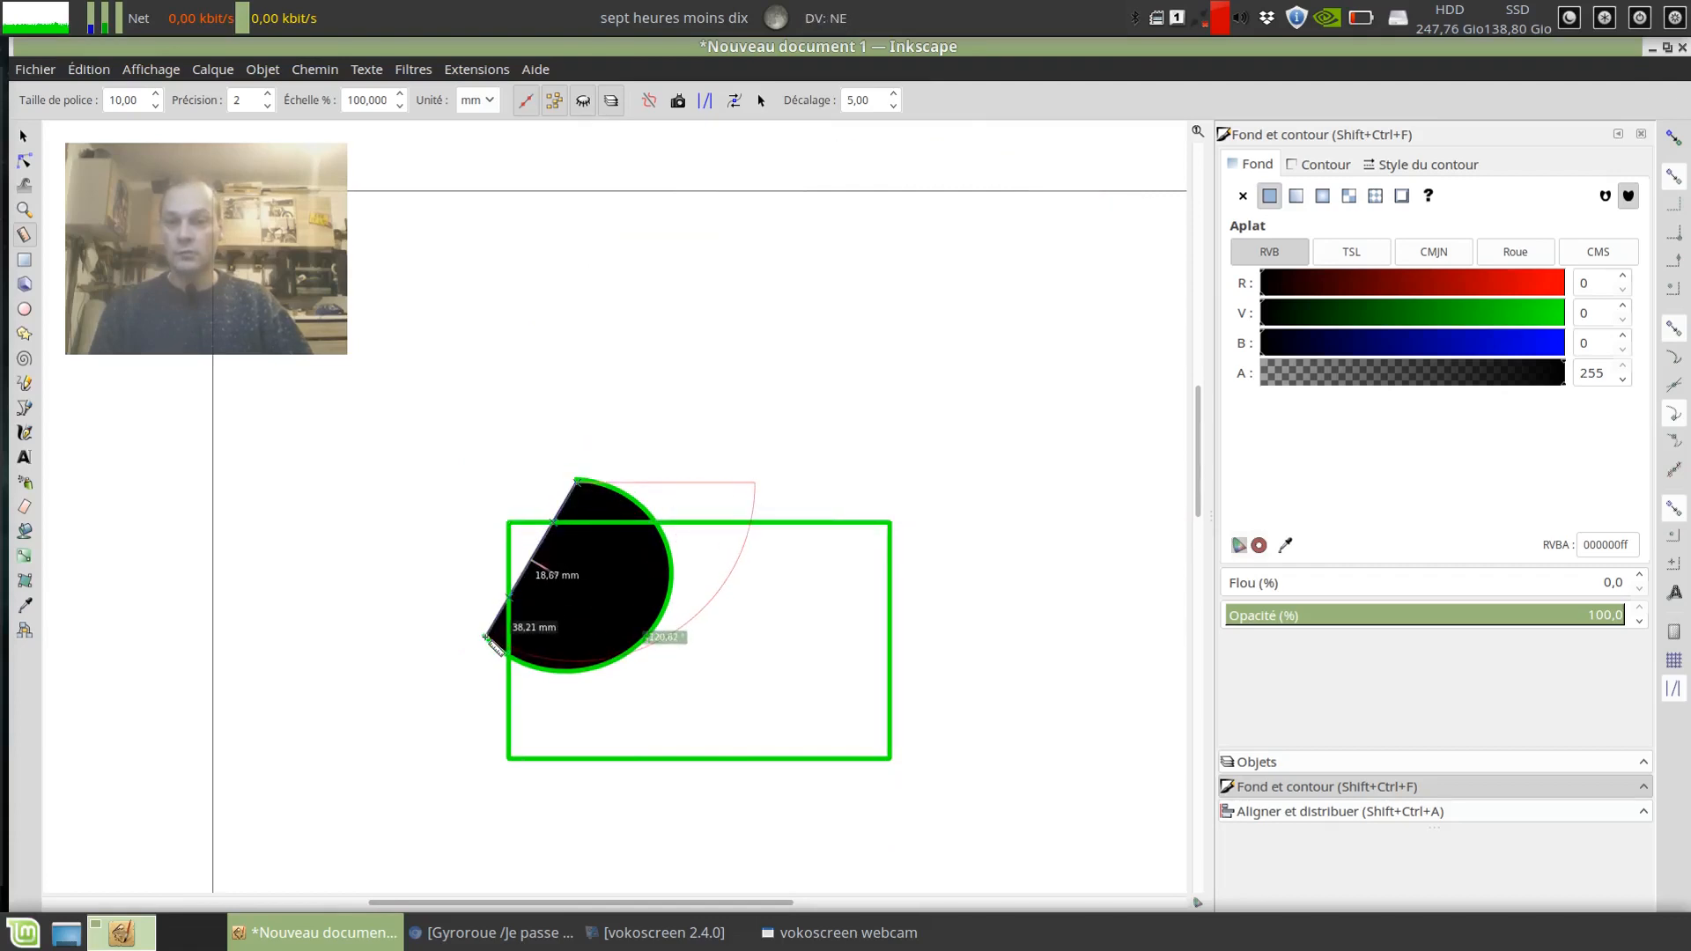
drag(578, 484, 578, 486)
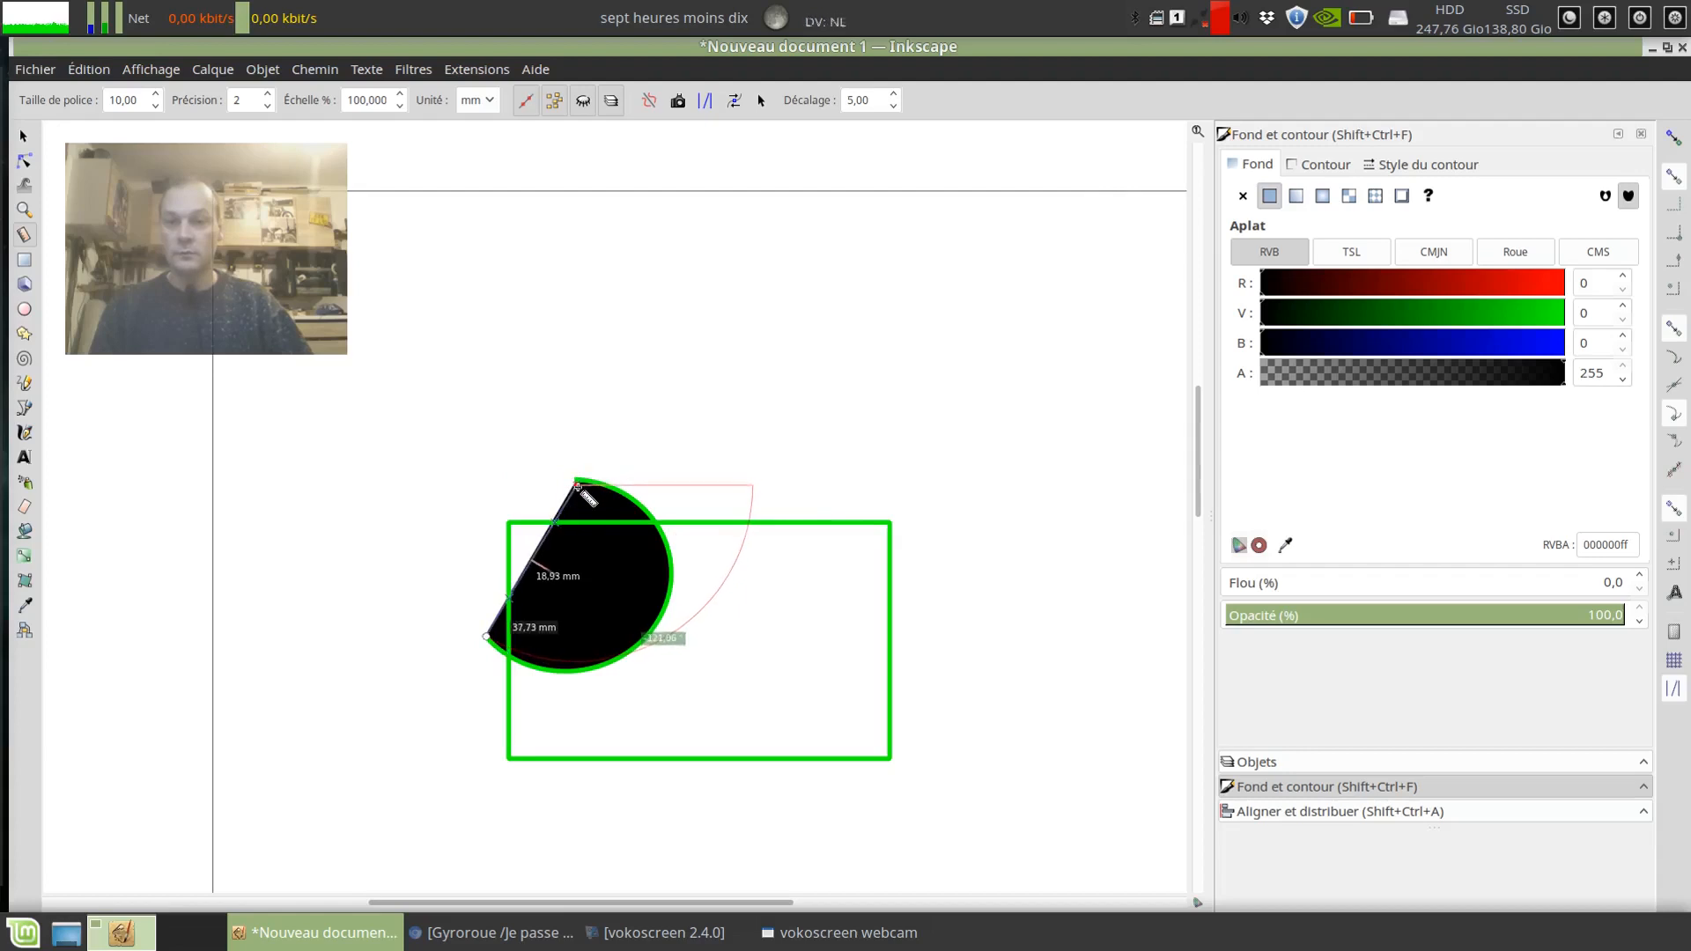
scroll(678, 667, up, 2)
scroll(662, 673, down, 3)
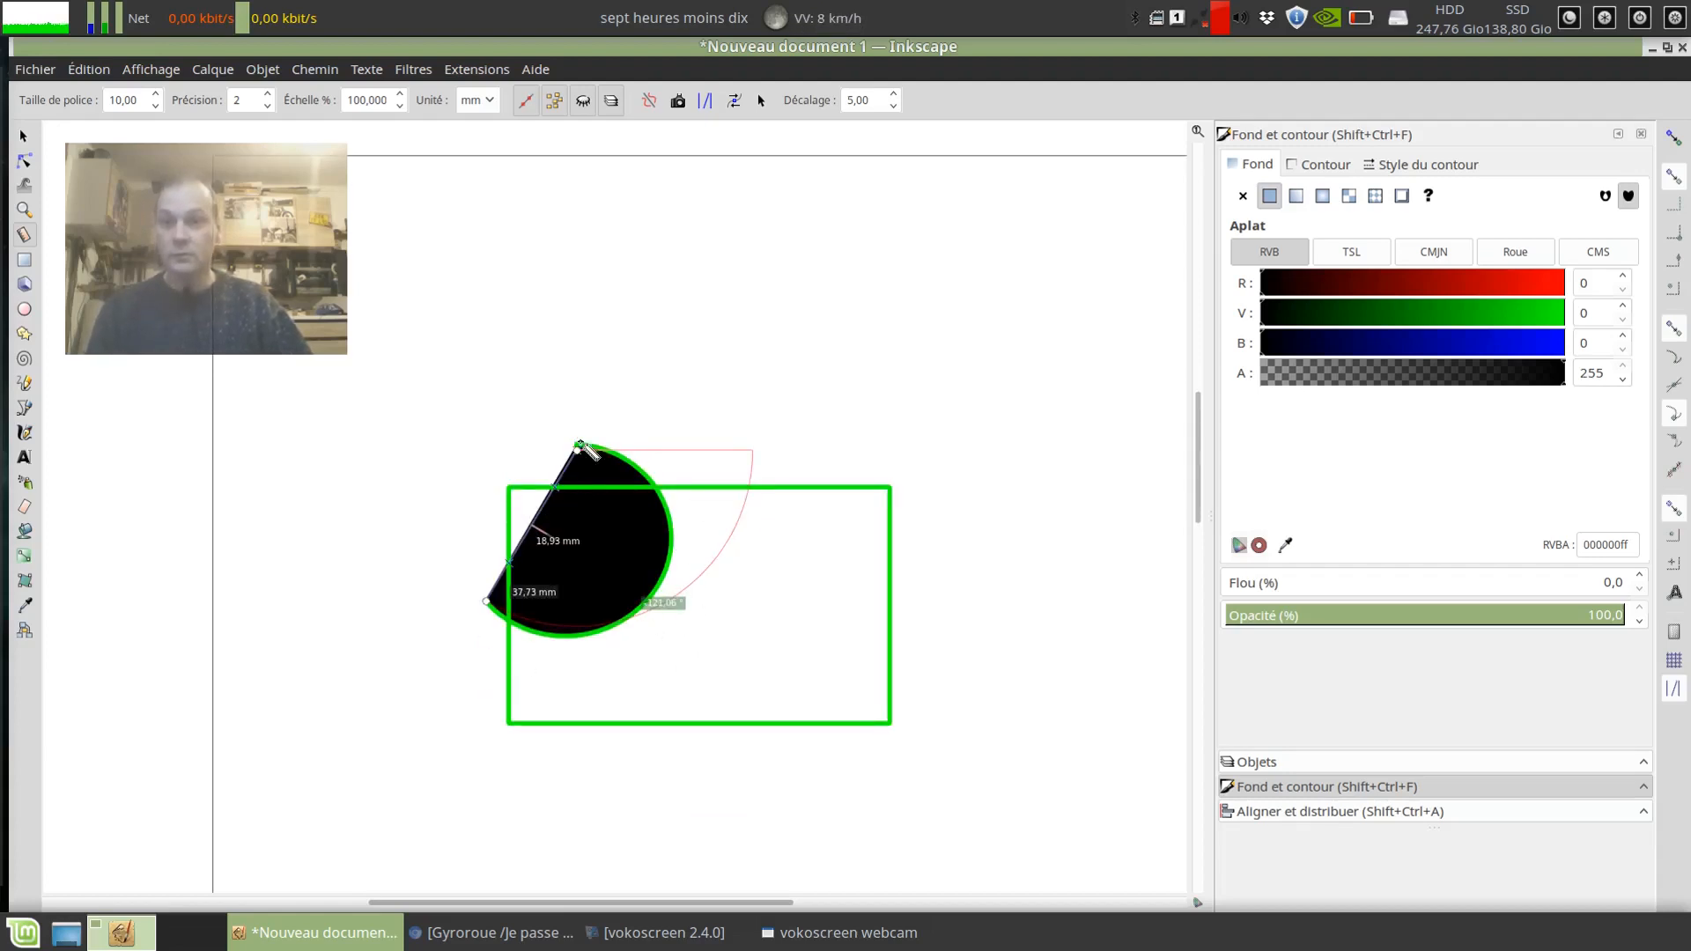
Measure a few arbitrary distances and angles in the empty area above the shapes.
drag(621, 359, 447, 382)
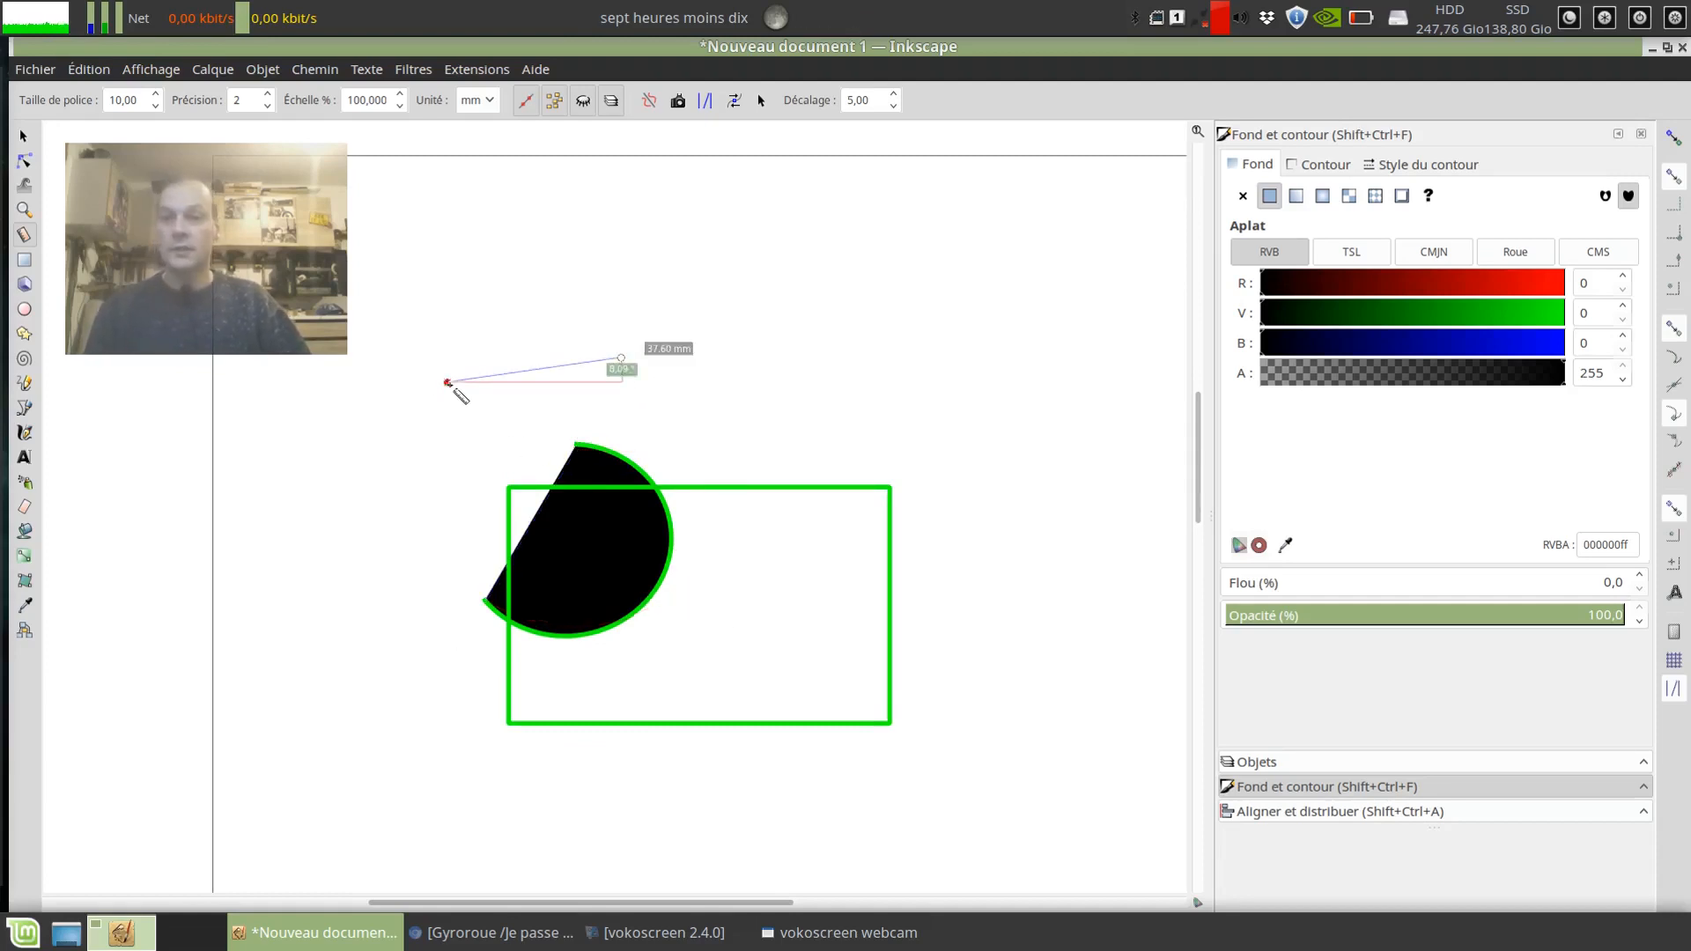
drag(500, 283, 762, 340)
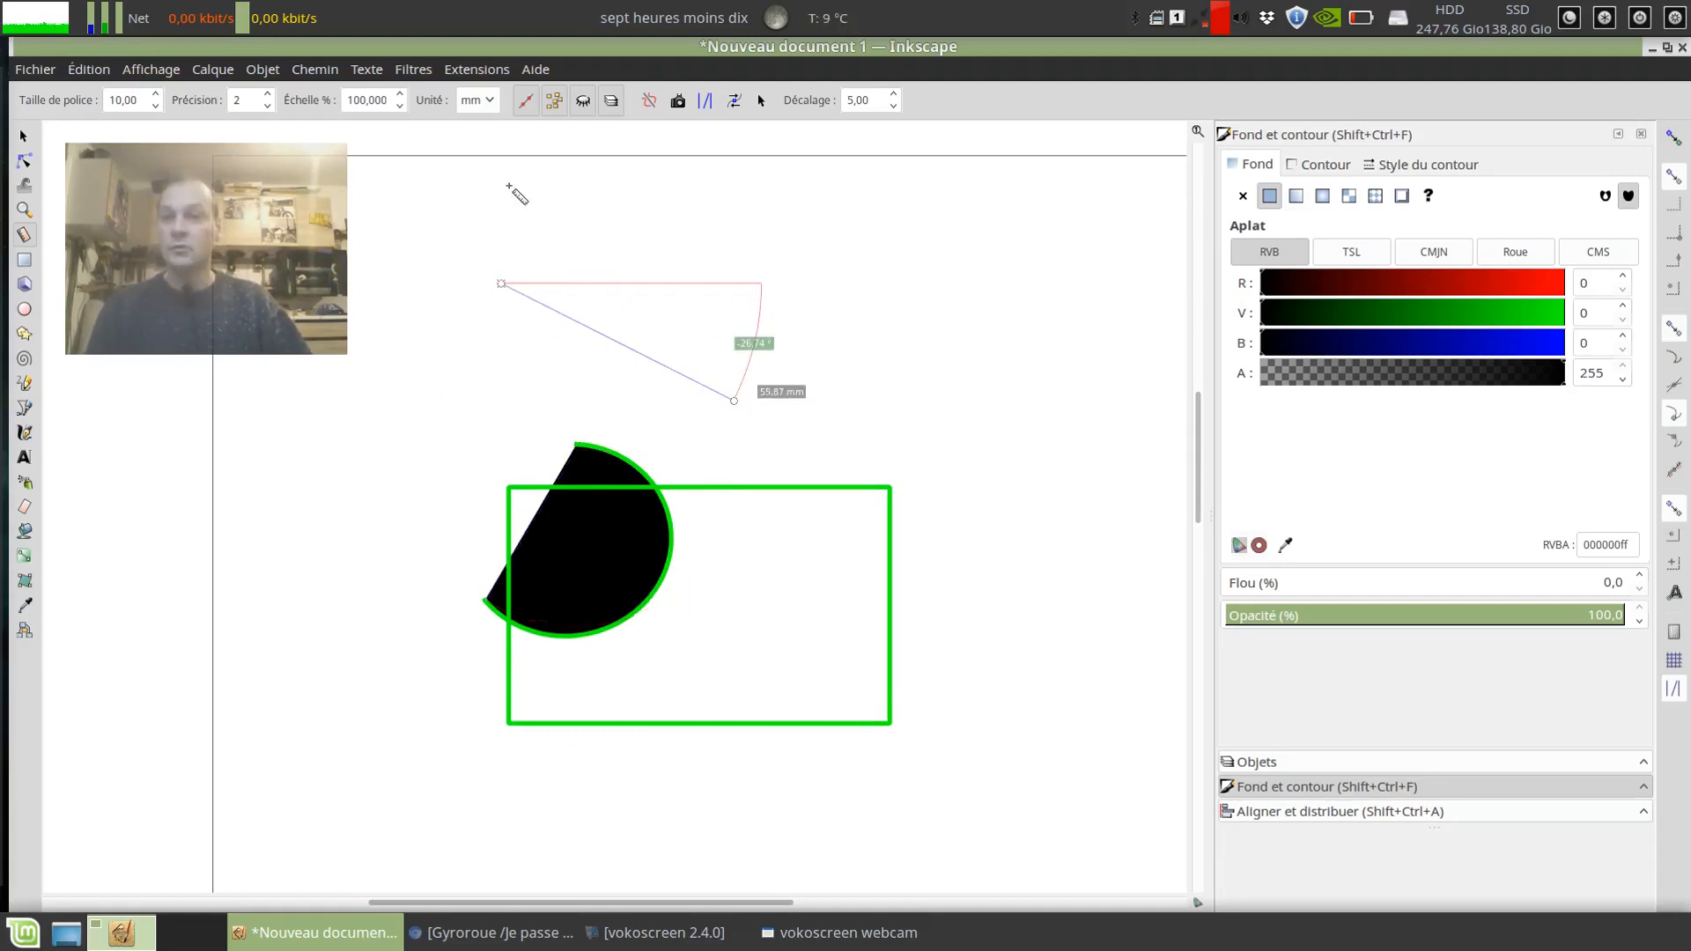
click(398, 324)
drag(398, 325, 399, 330)
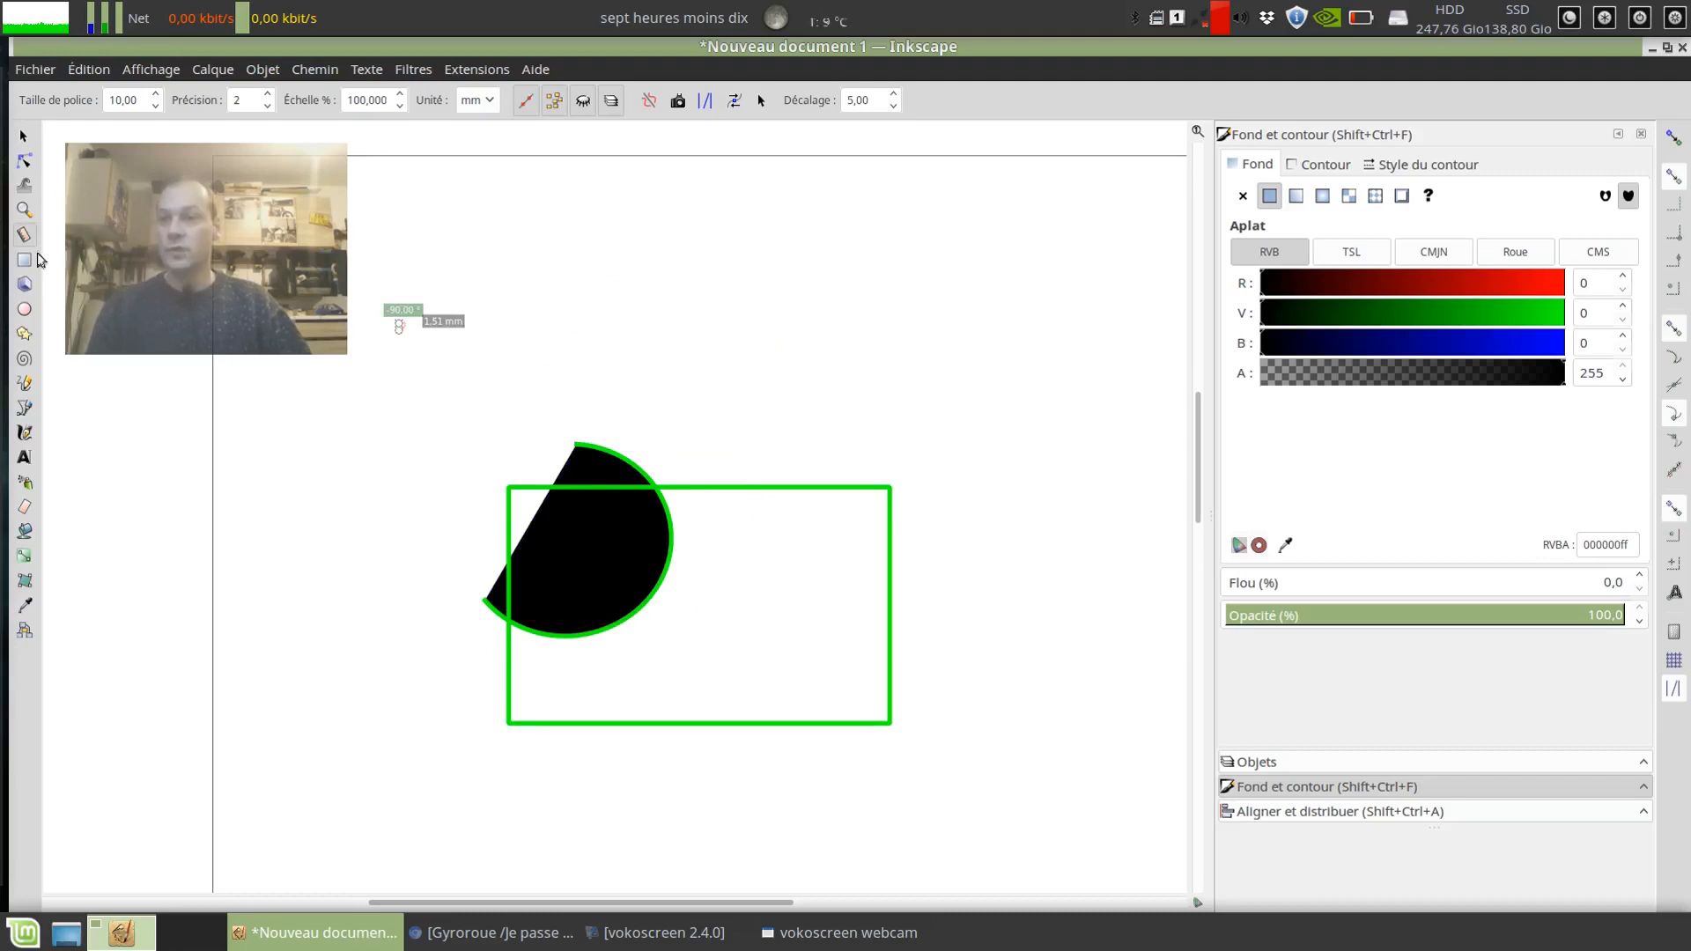
Show the options of the Rectangle, 3D Box and Ellipse tools in turn.
click(24, 259)
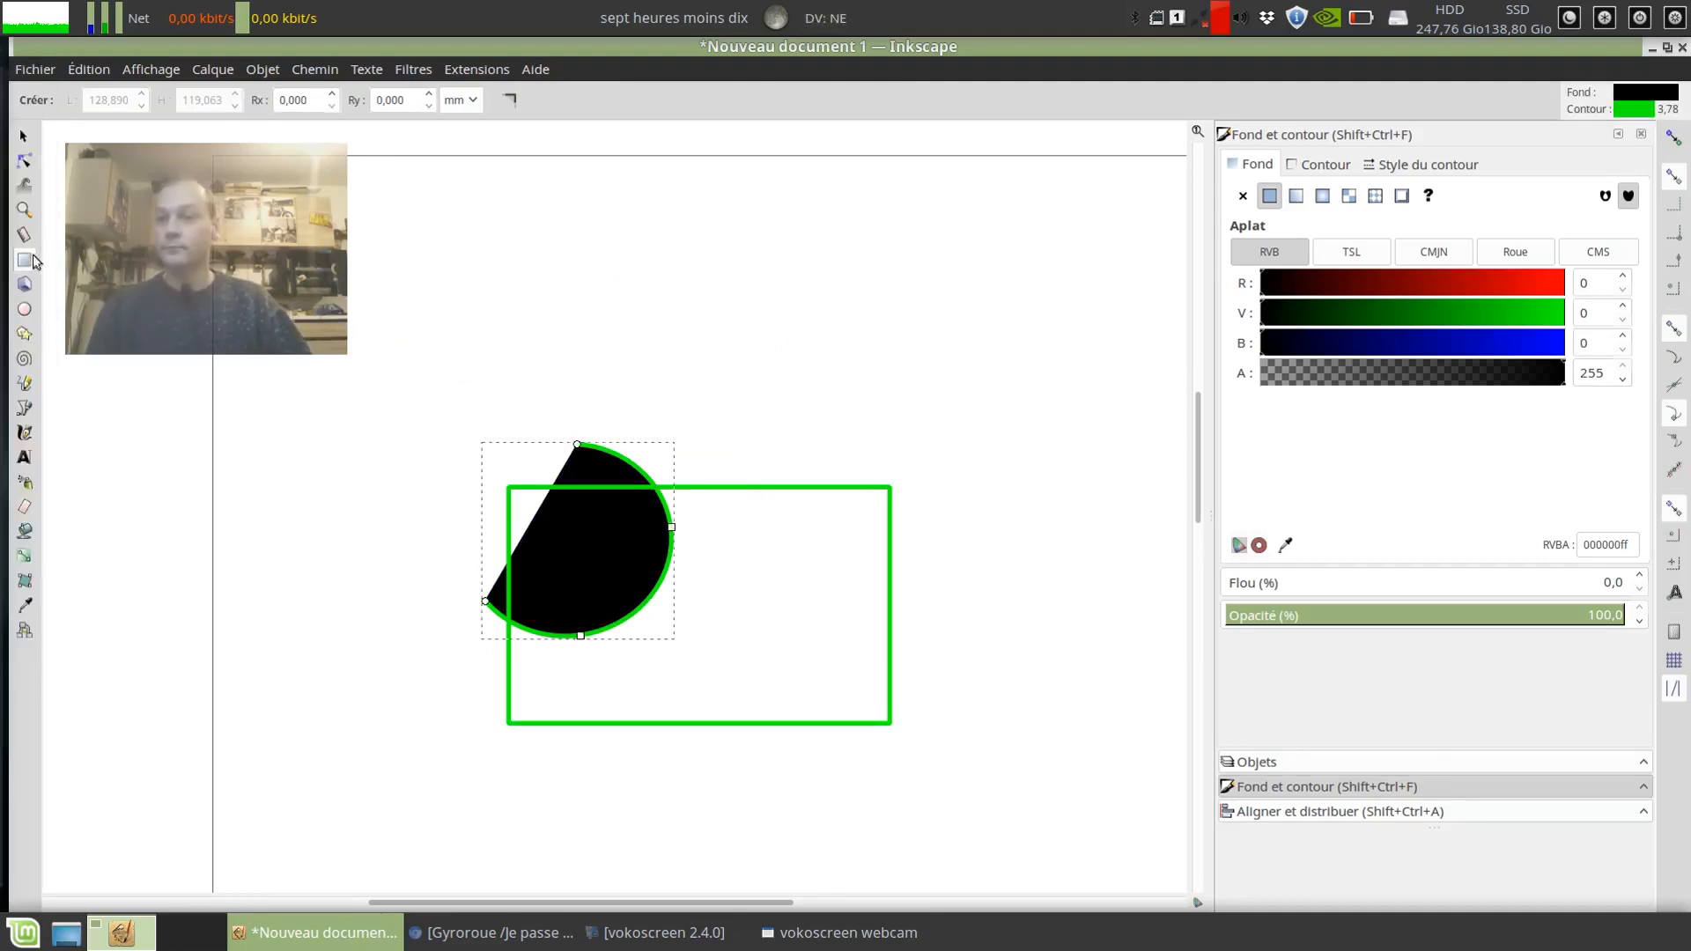
click(25, 285)
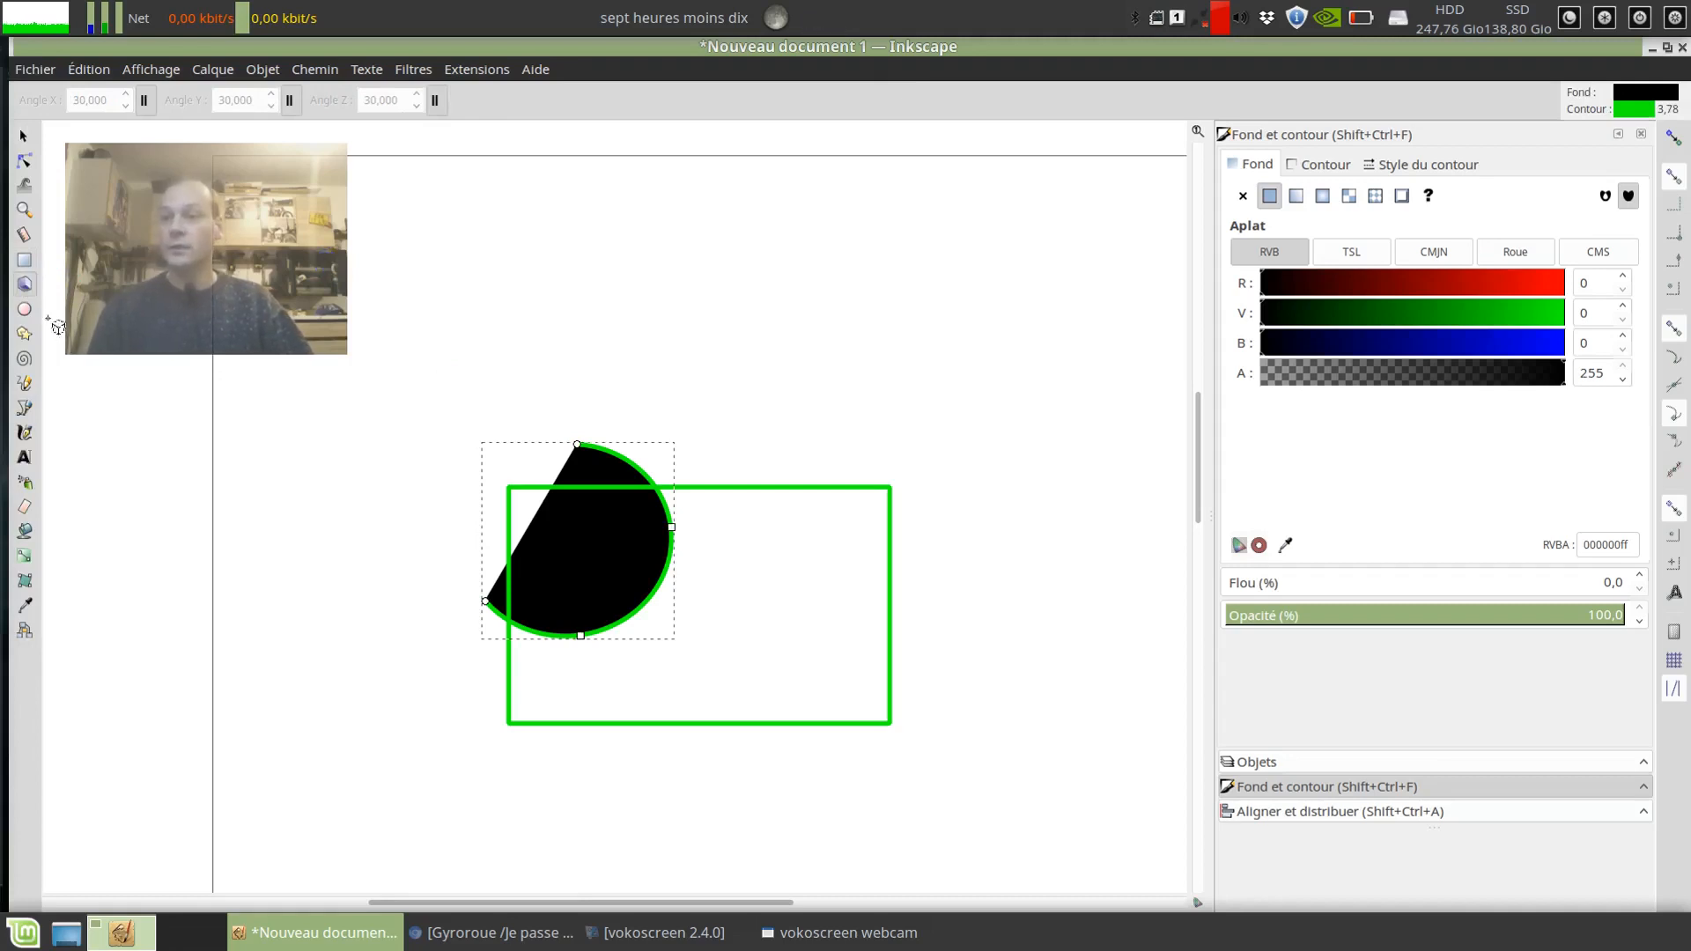
click(25, 312)
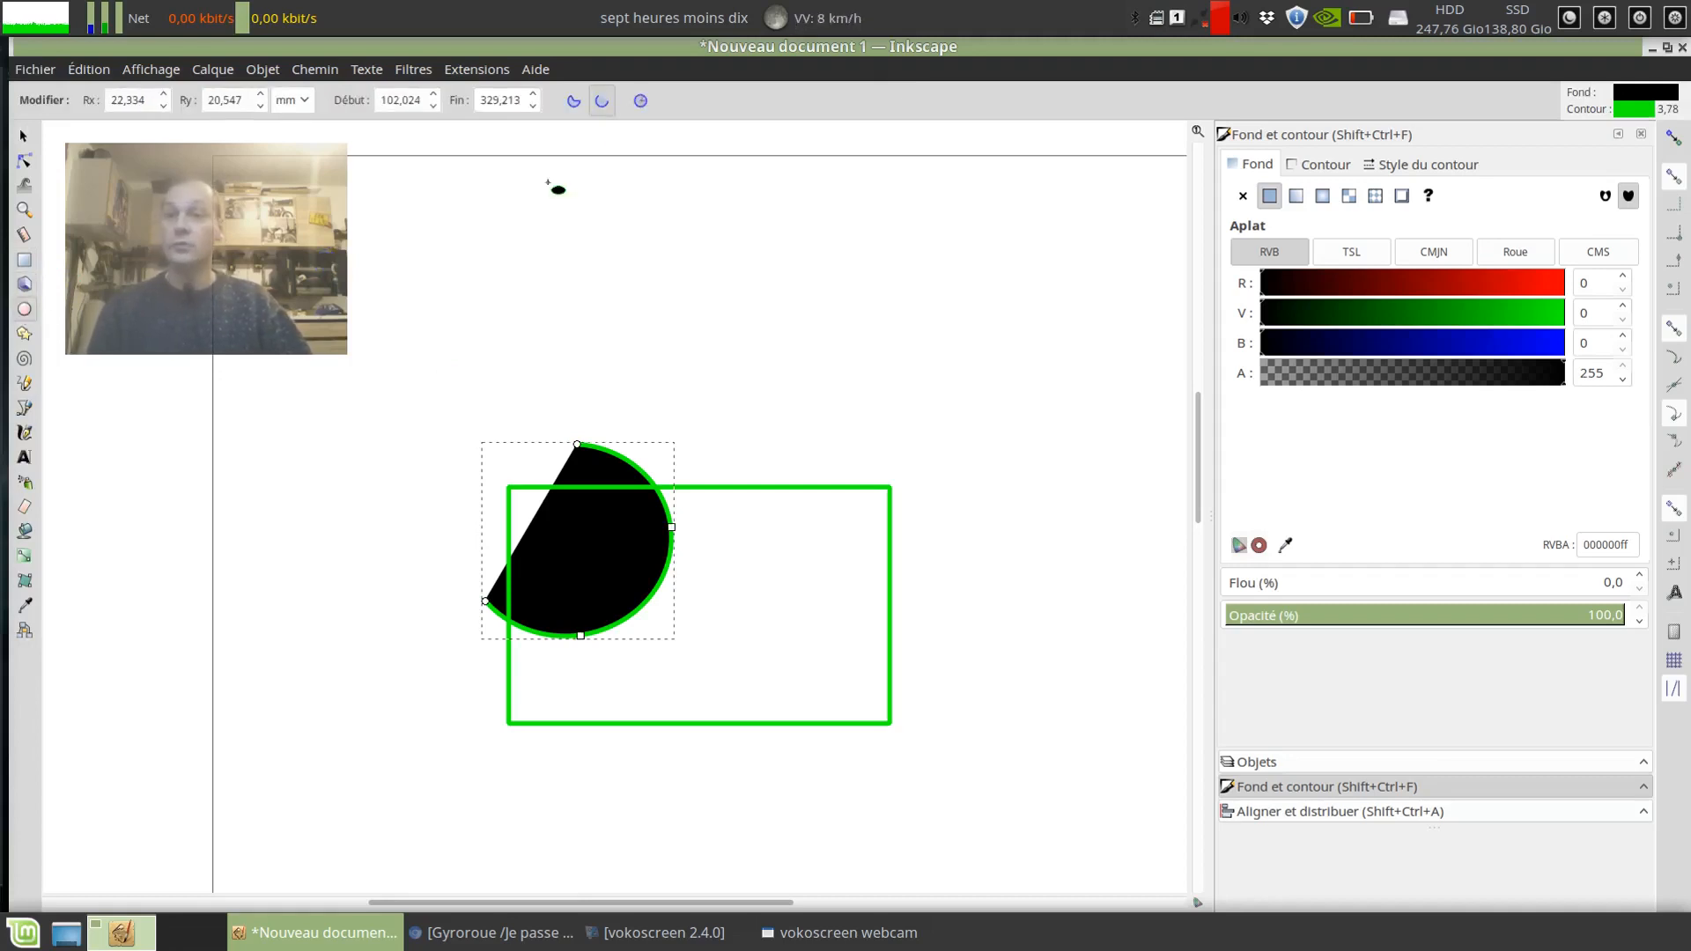
Switch the black arc to a slice, change it back to an arc, and make it a whole ellipse.
click(575, 104)
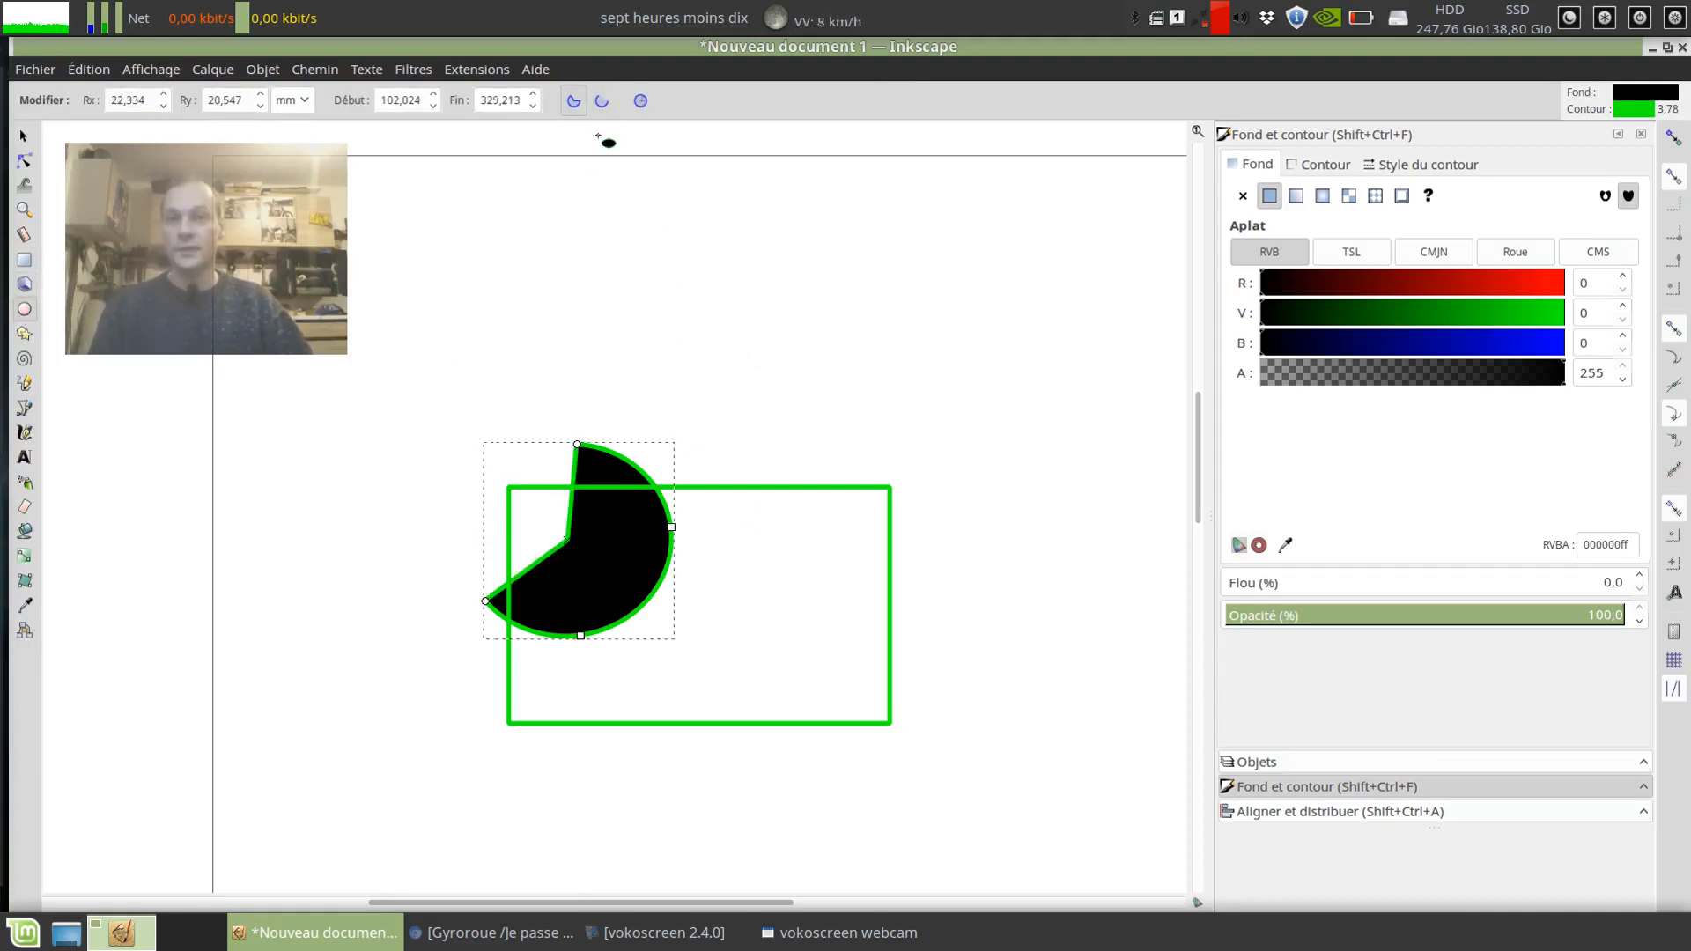
click(611, 104)
click(640, 101)
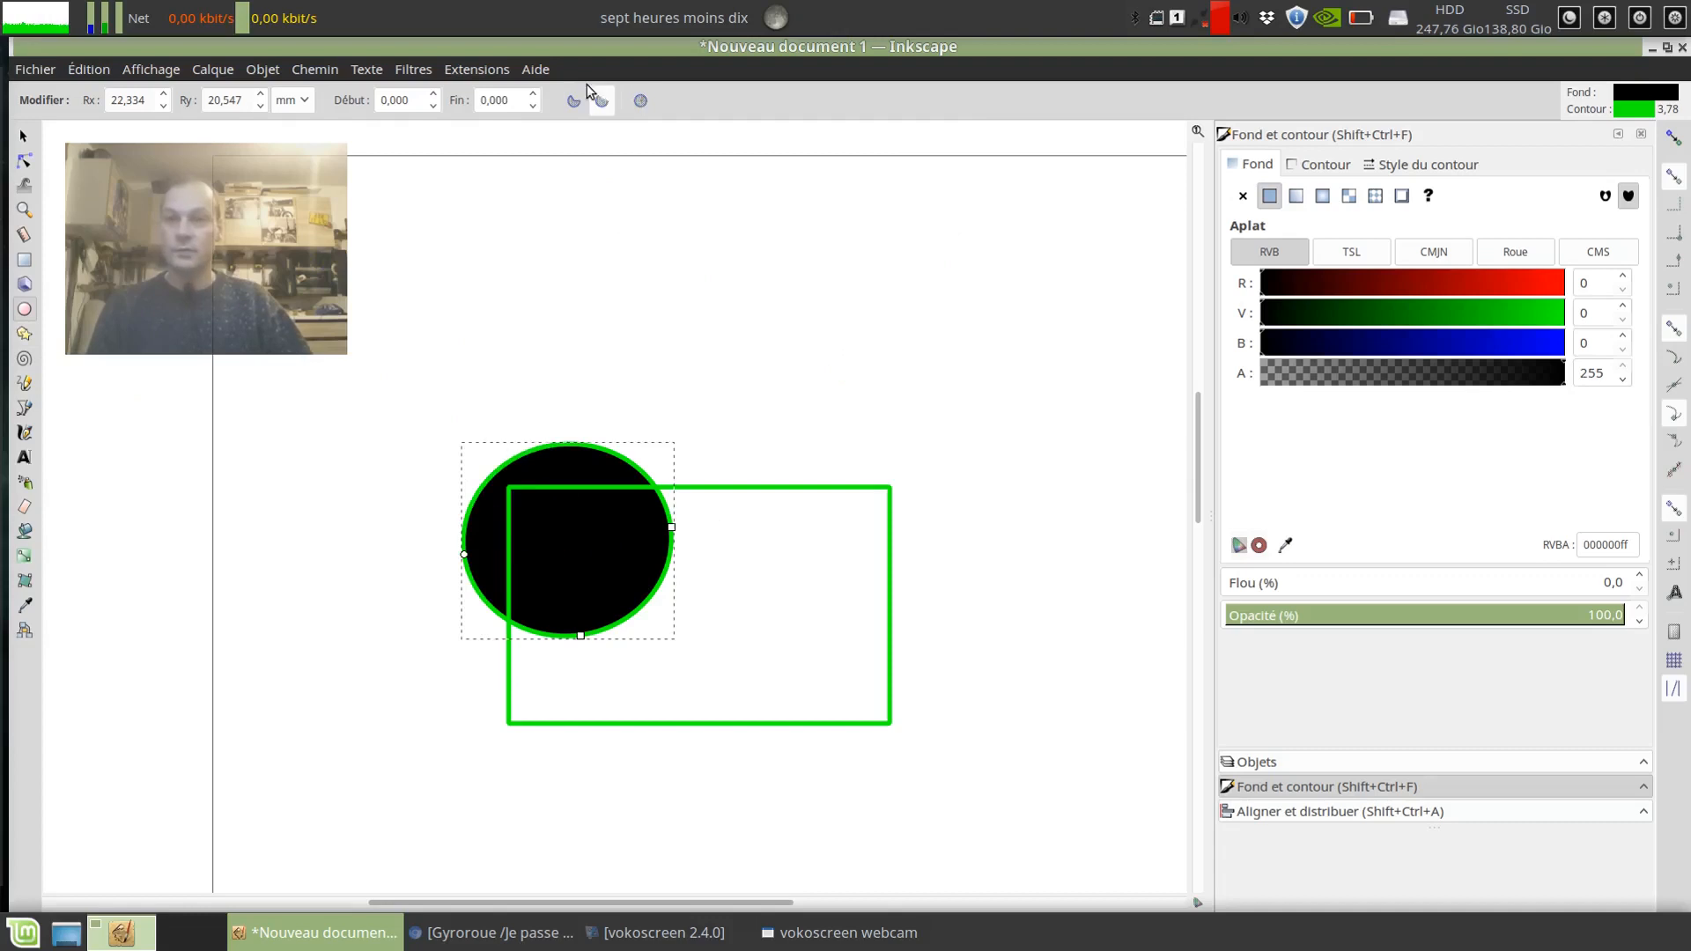
Show the options of the Star/Polygon, Pencil, Bezier, Calligraphy and Text tools in turn.
click(23, 338)
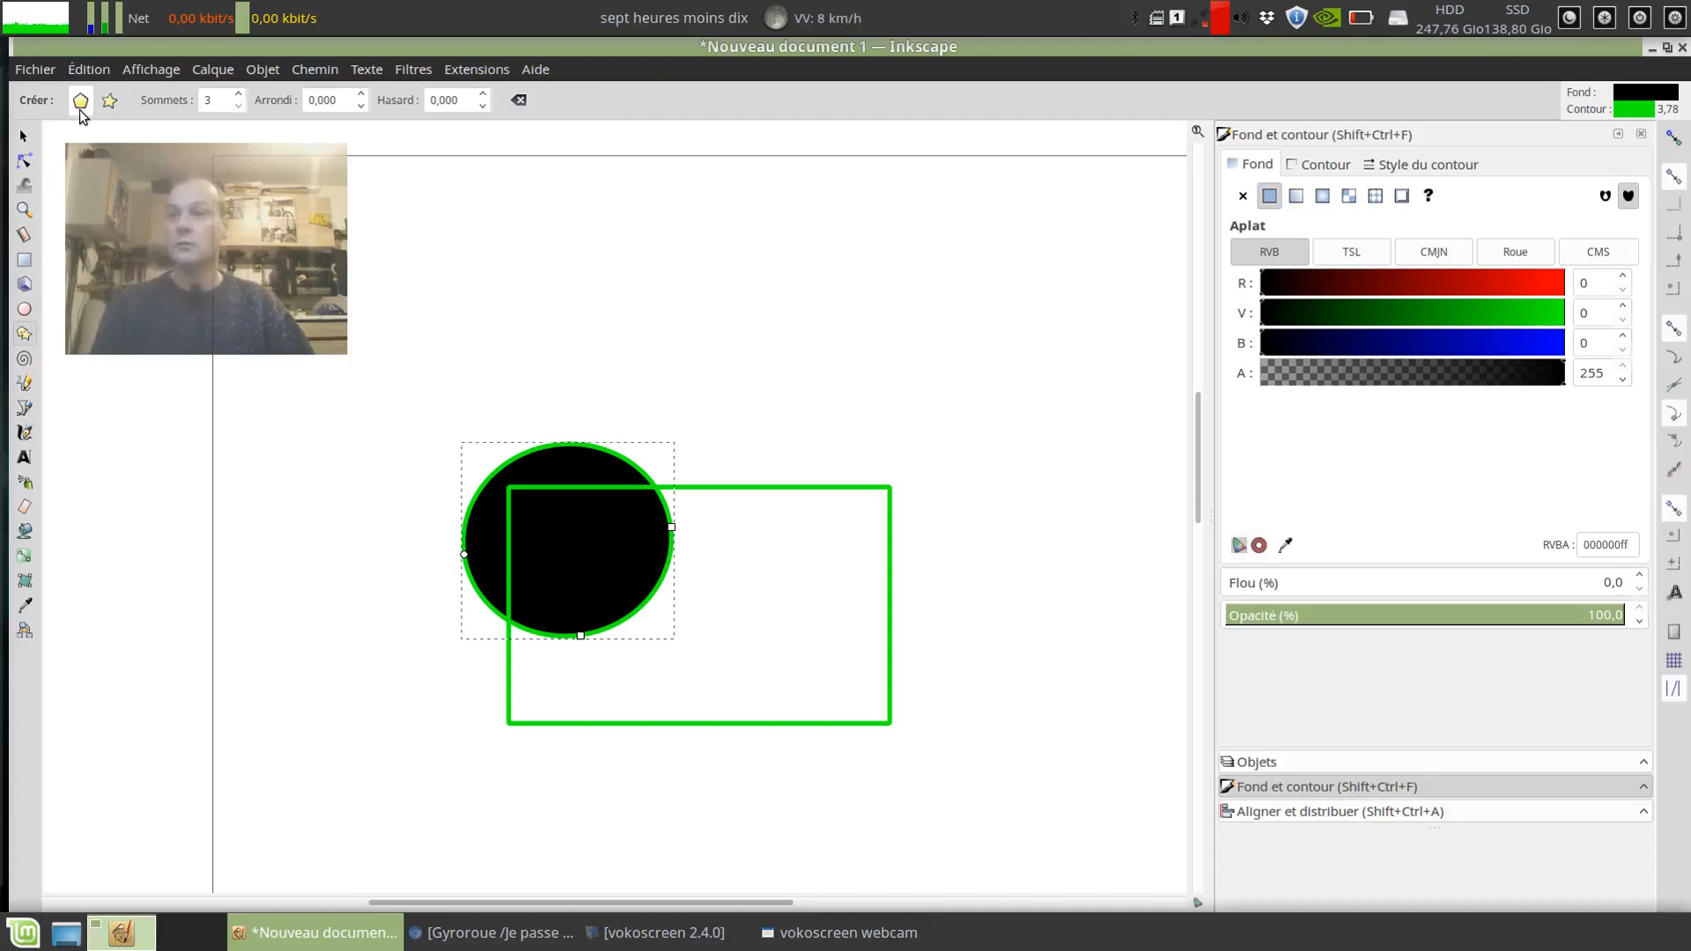
click(216, 102)
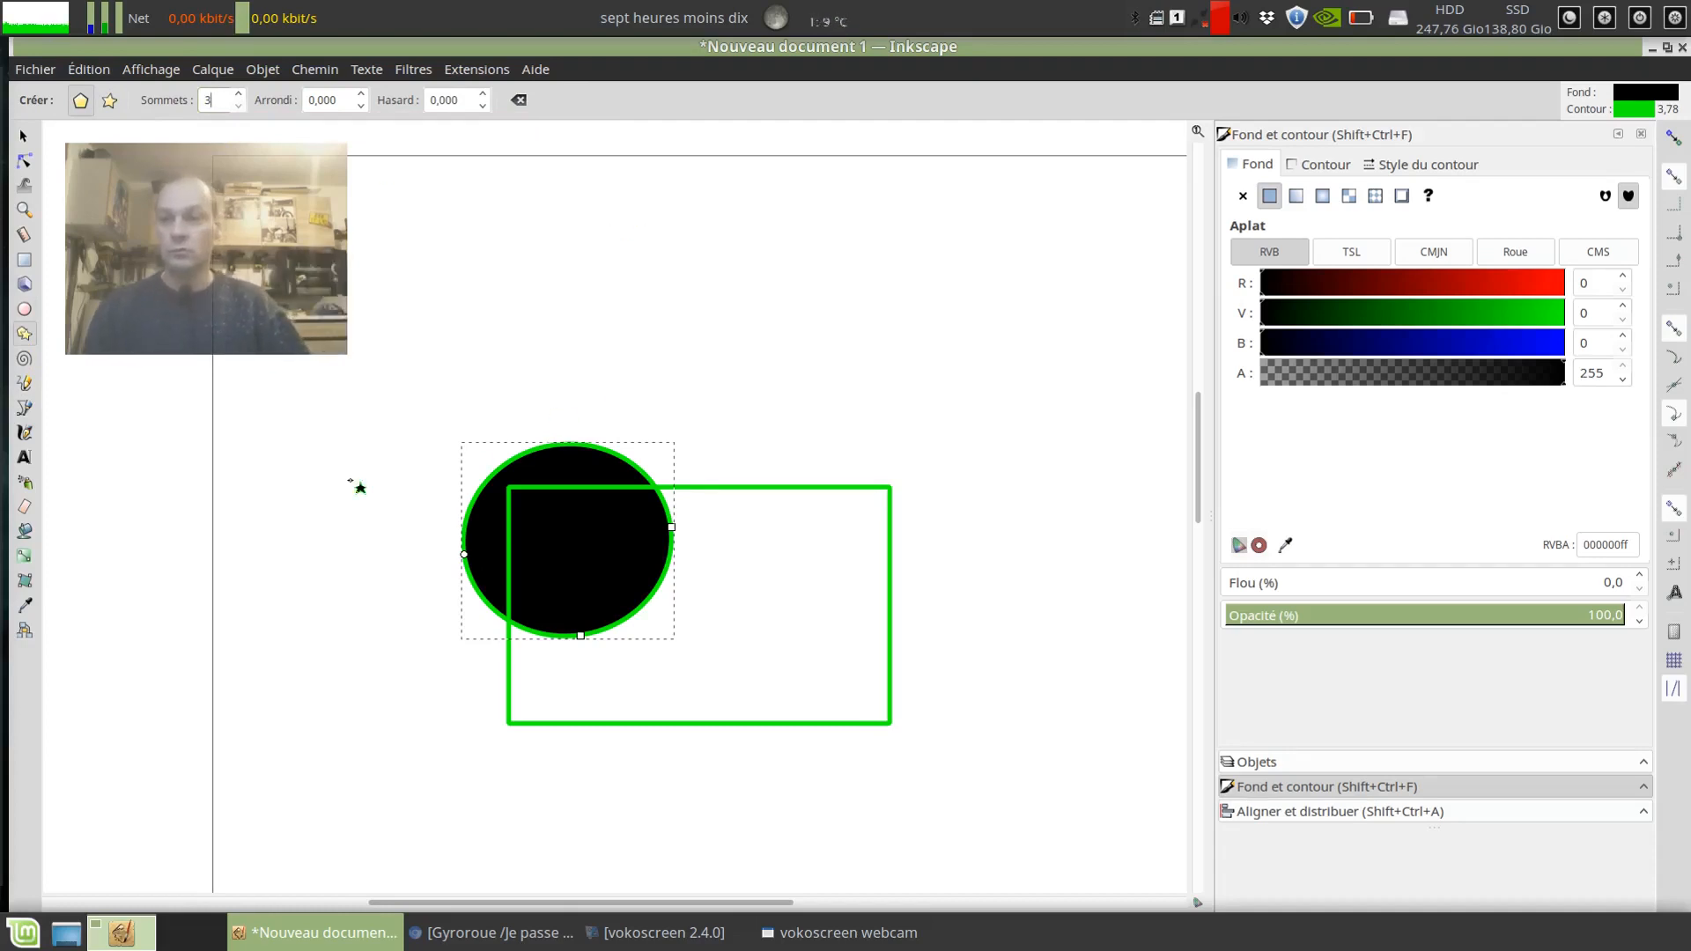
click(25, 384)
click(25, 412)
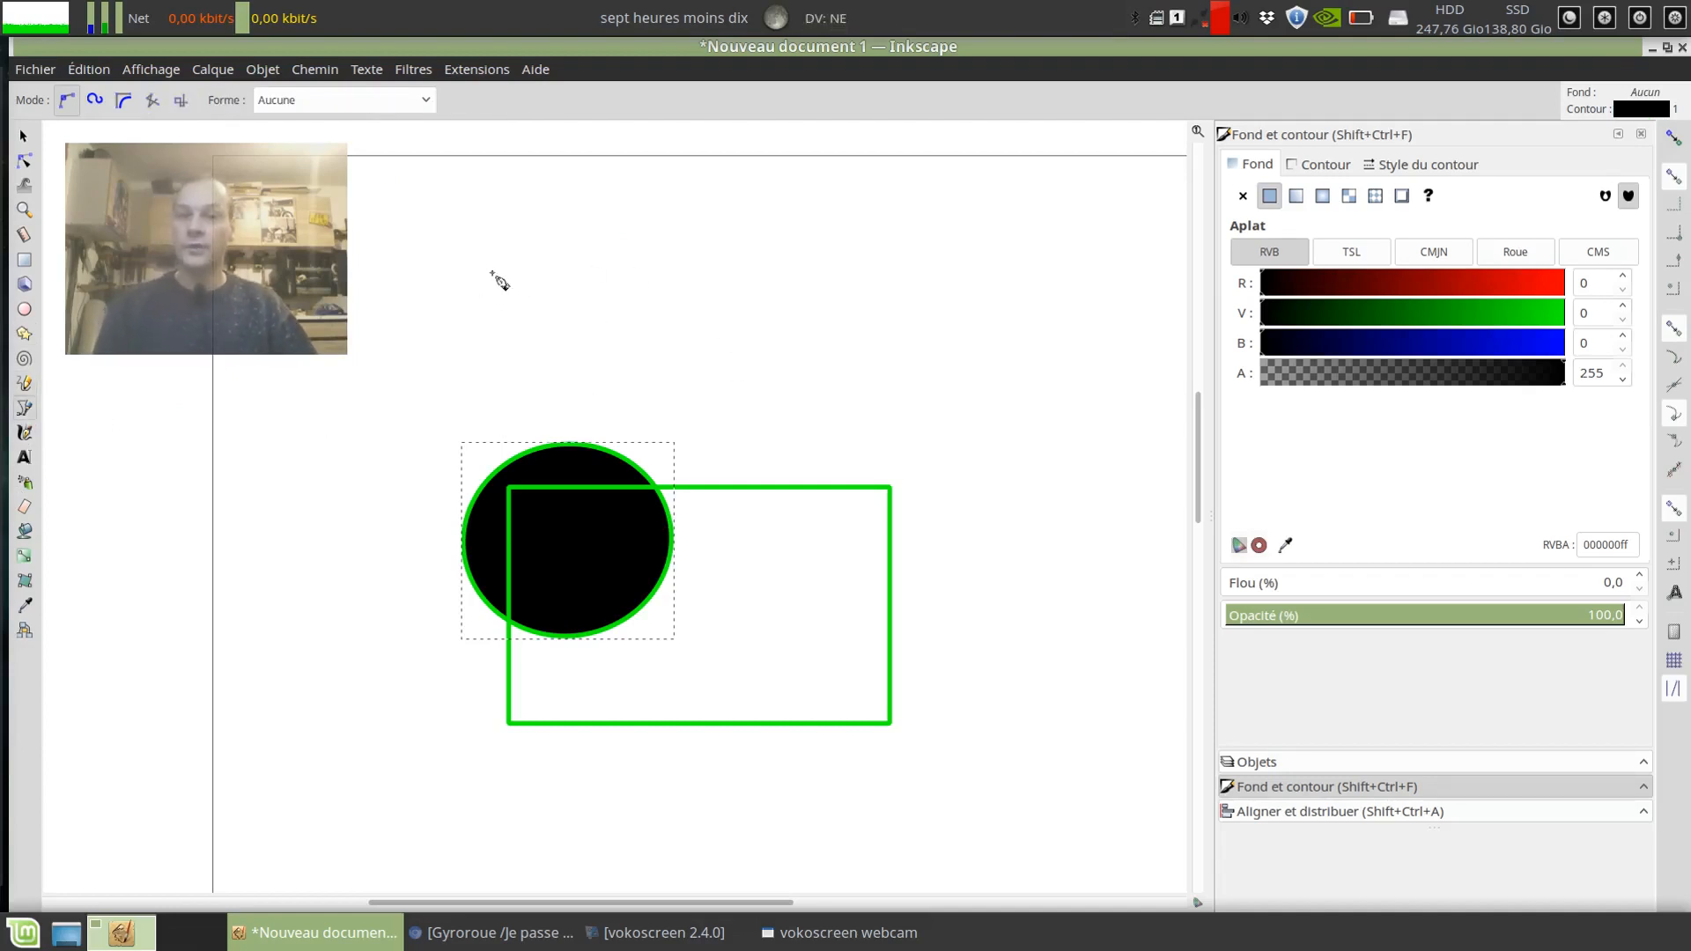
click(25, 433)
click(23, 457)
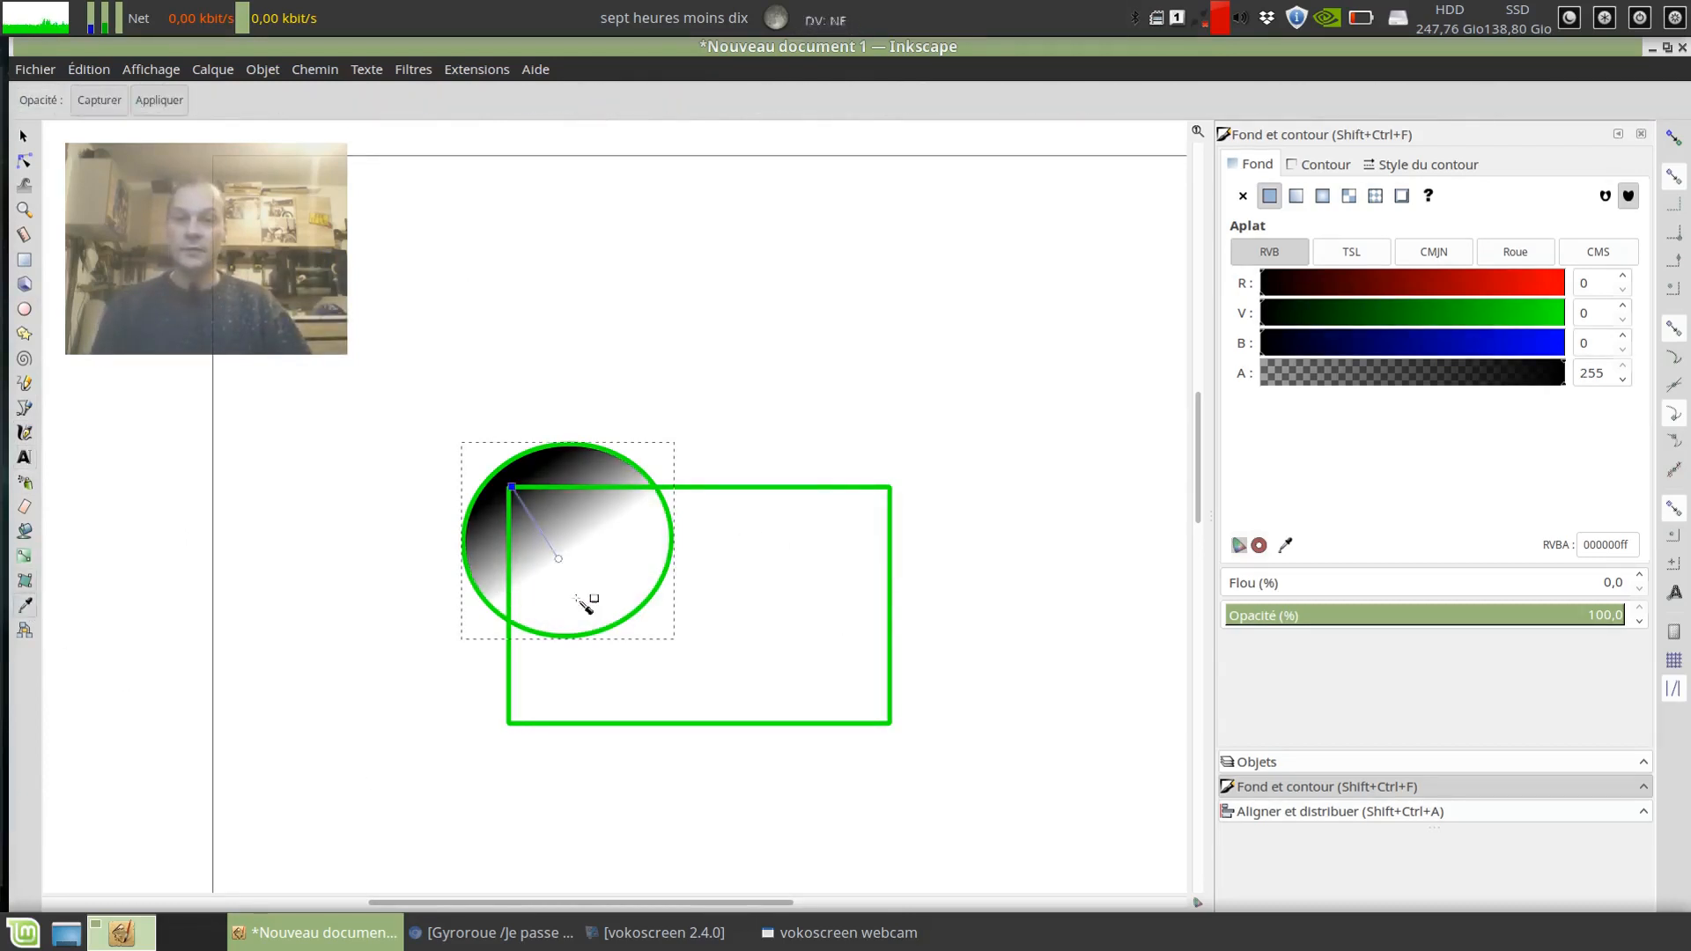
Recolour the start stop of the ellipse's gradient by sampling the rectangle's green outline with the Dropper.
click(626, 552)
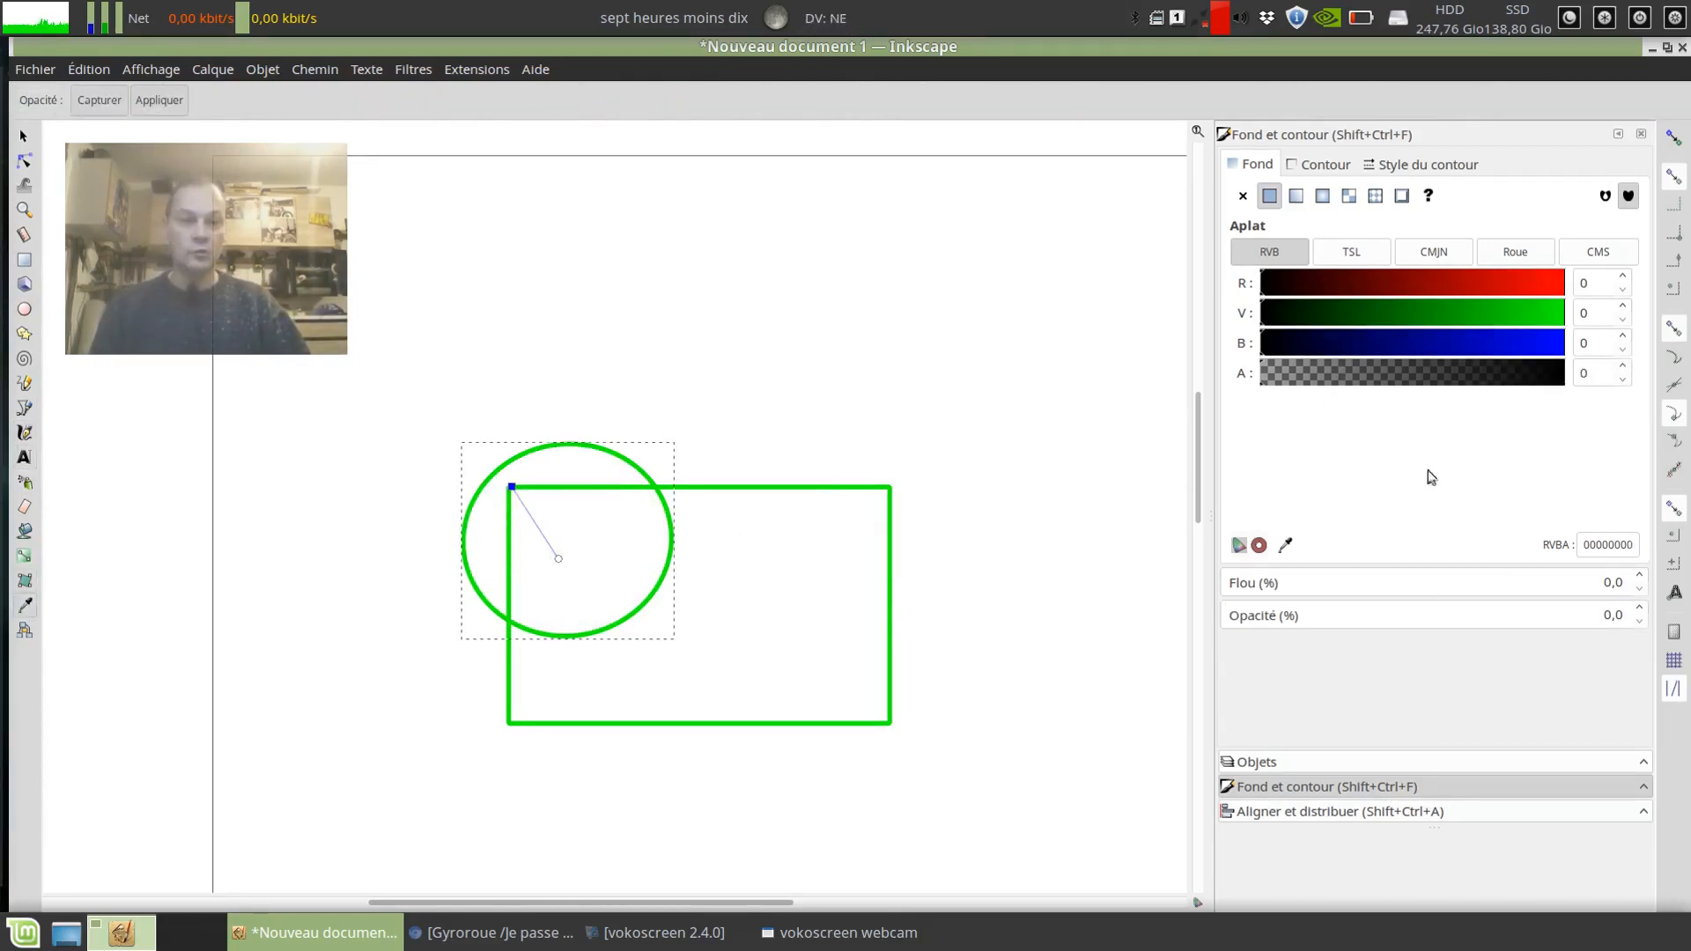
drag(539, 489, 510, 487)
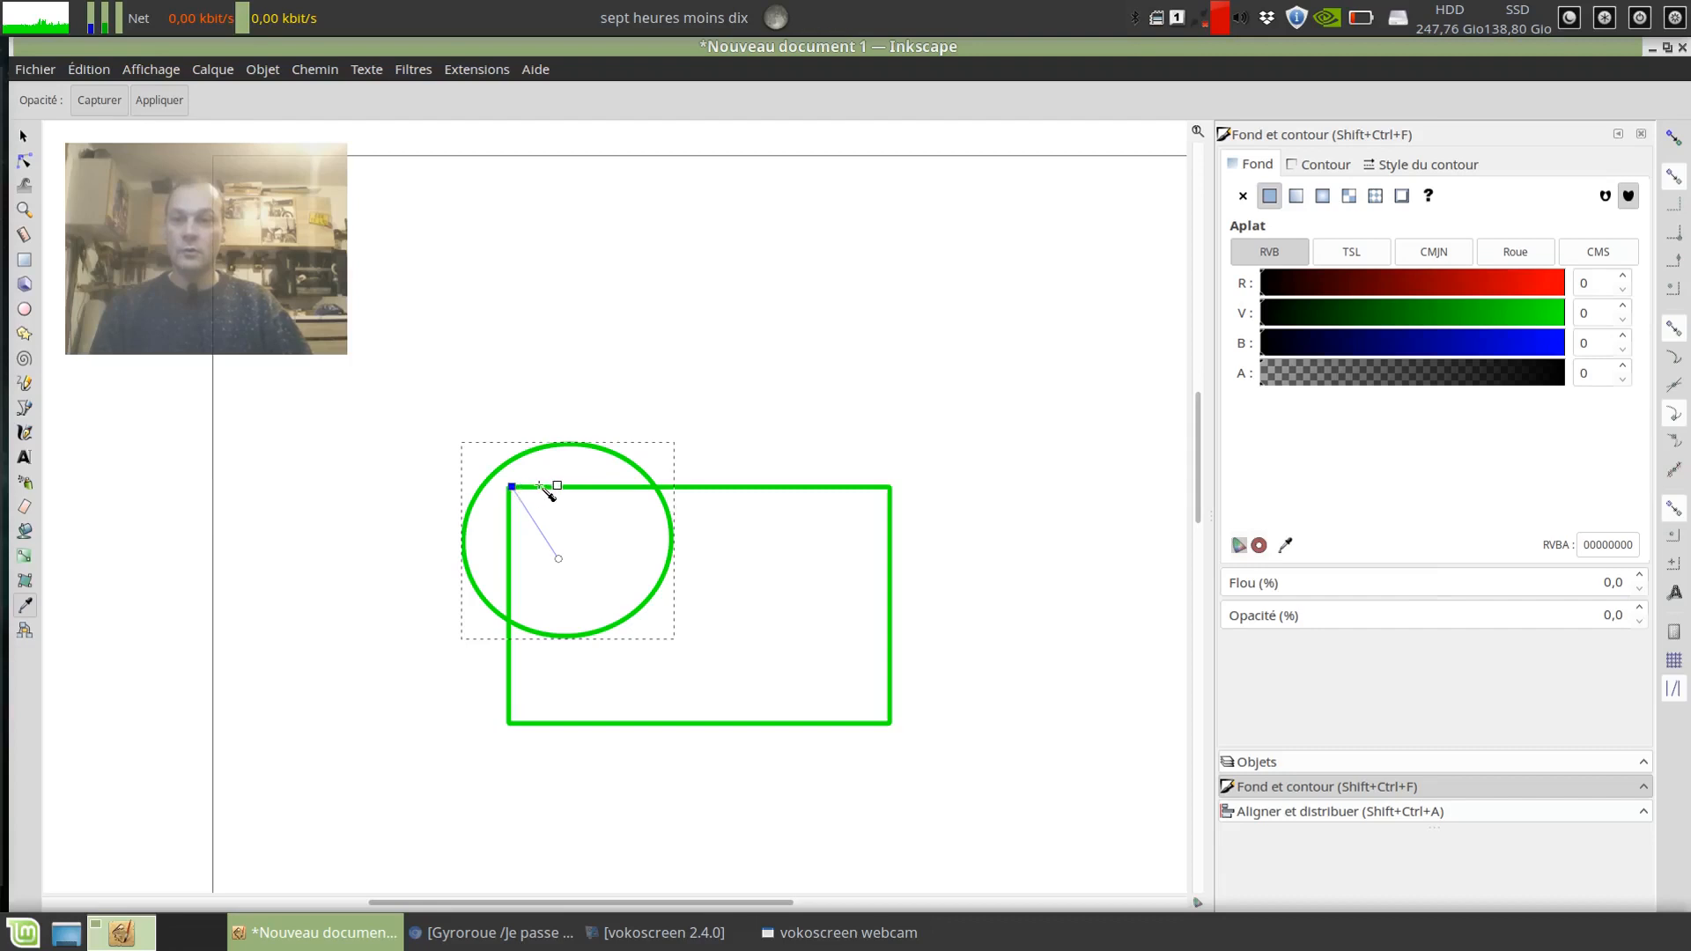
click(538, 486)
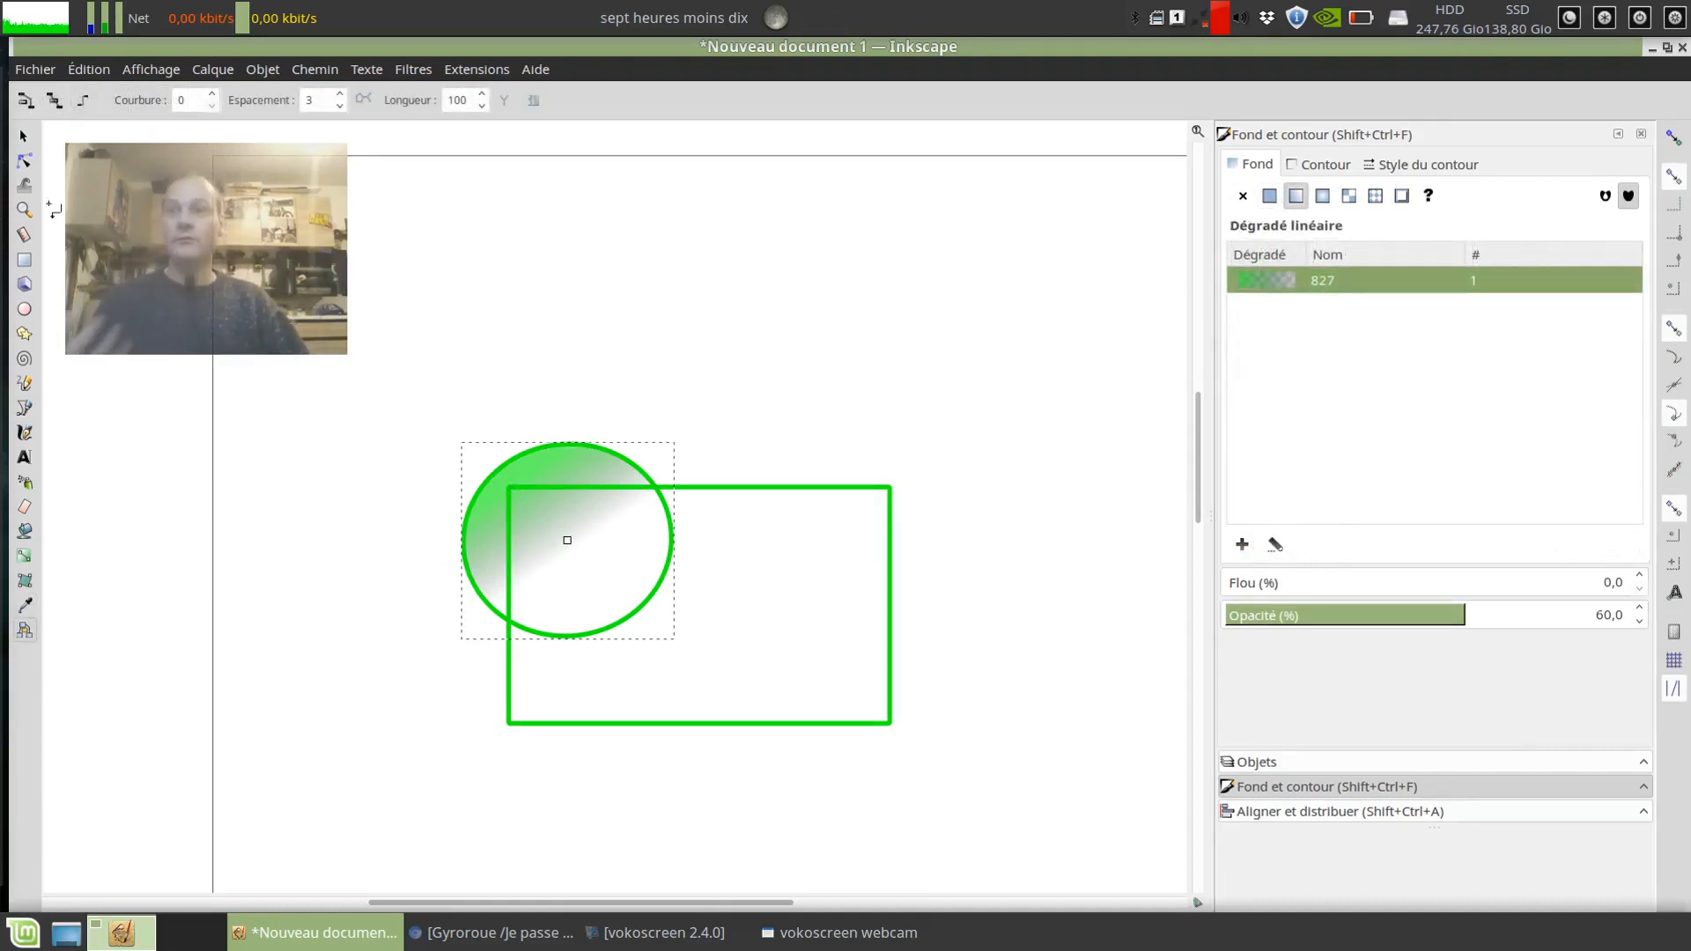
Move the gradient-filled ellipse up so it sits clear above the green rectangle.
click(25, 132)
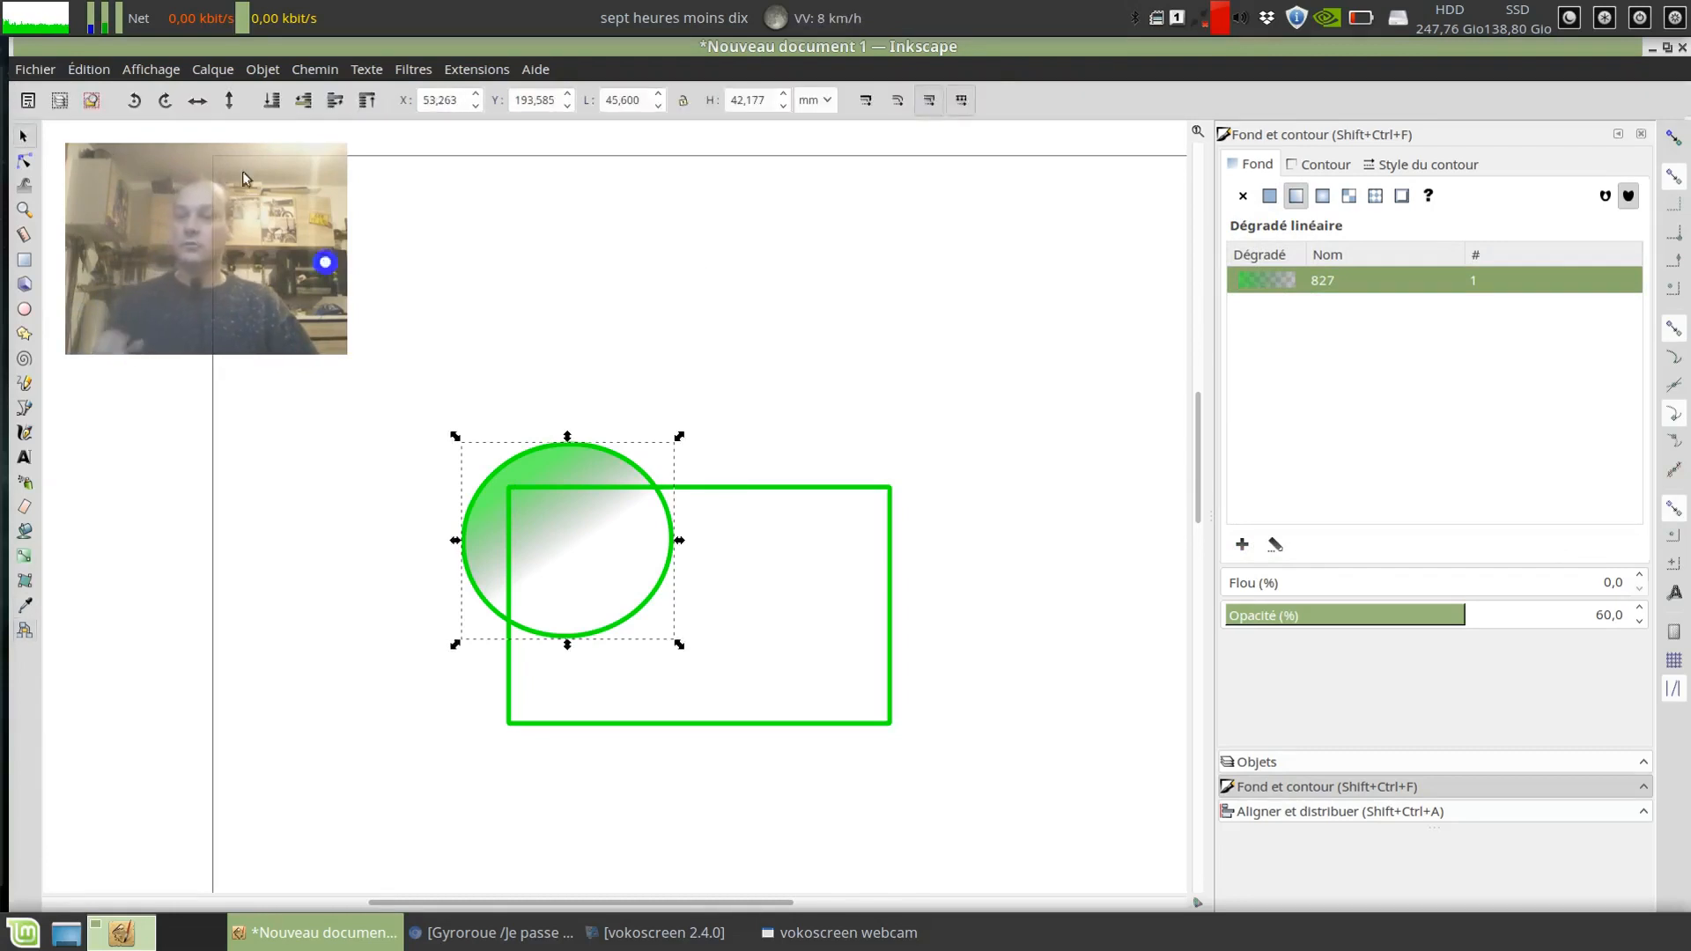
click(940, 265)
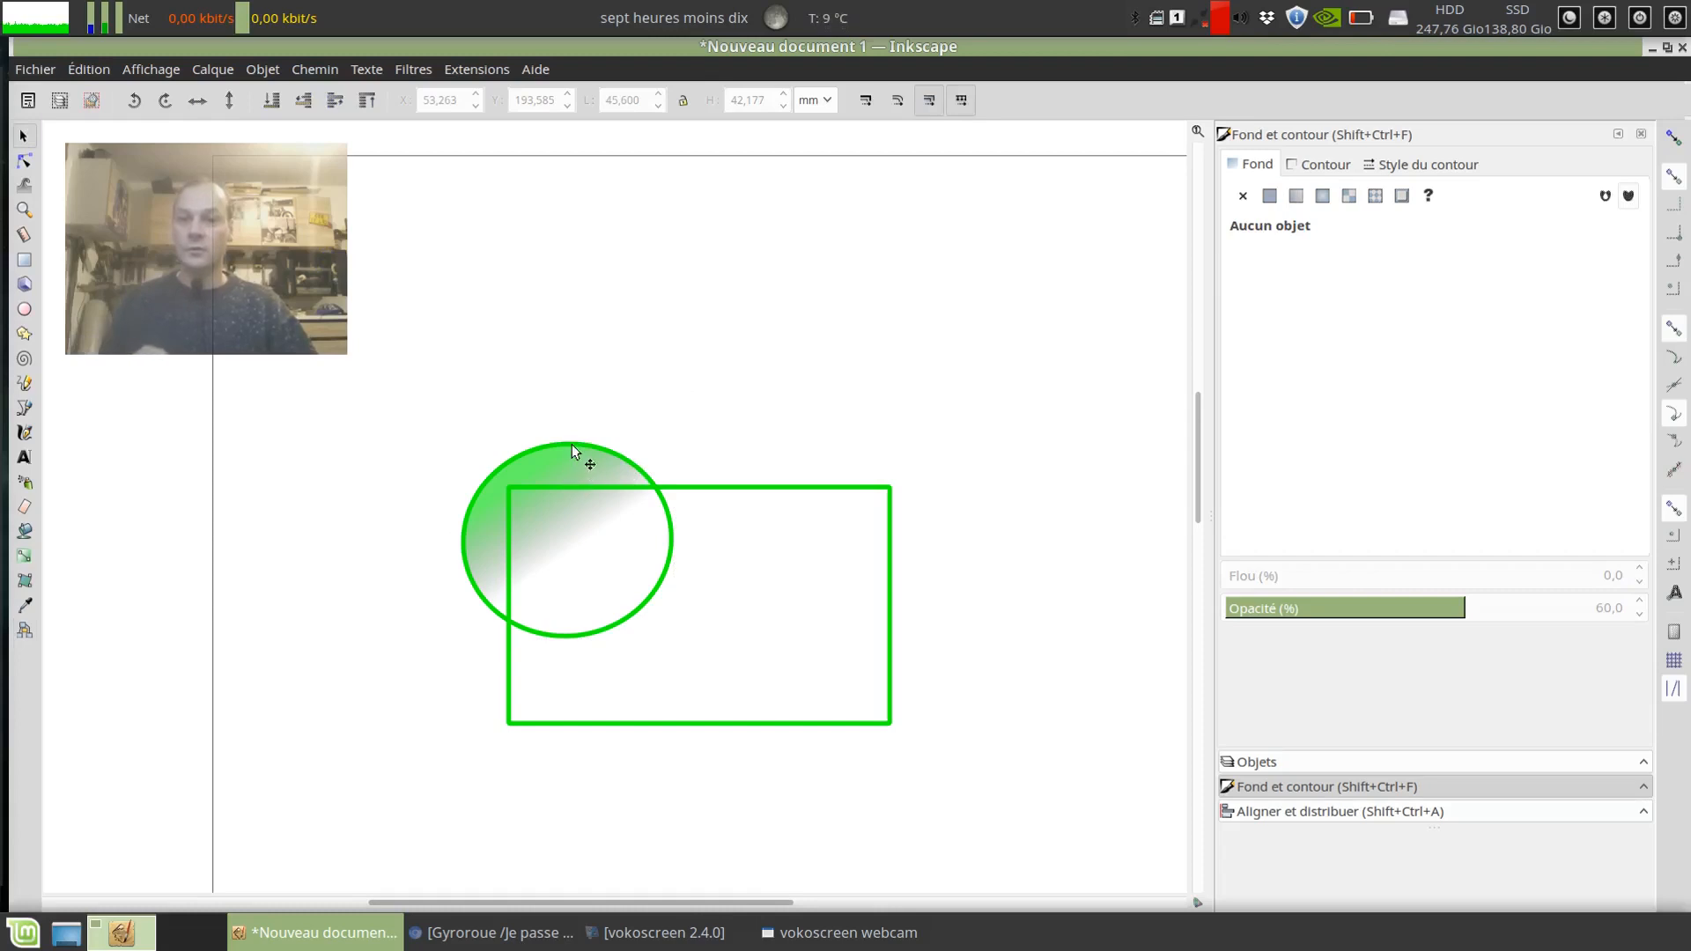
drag(573, 444, 602, 229)
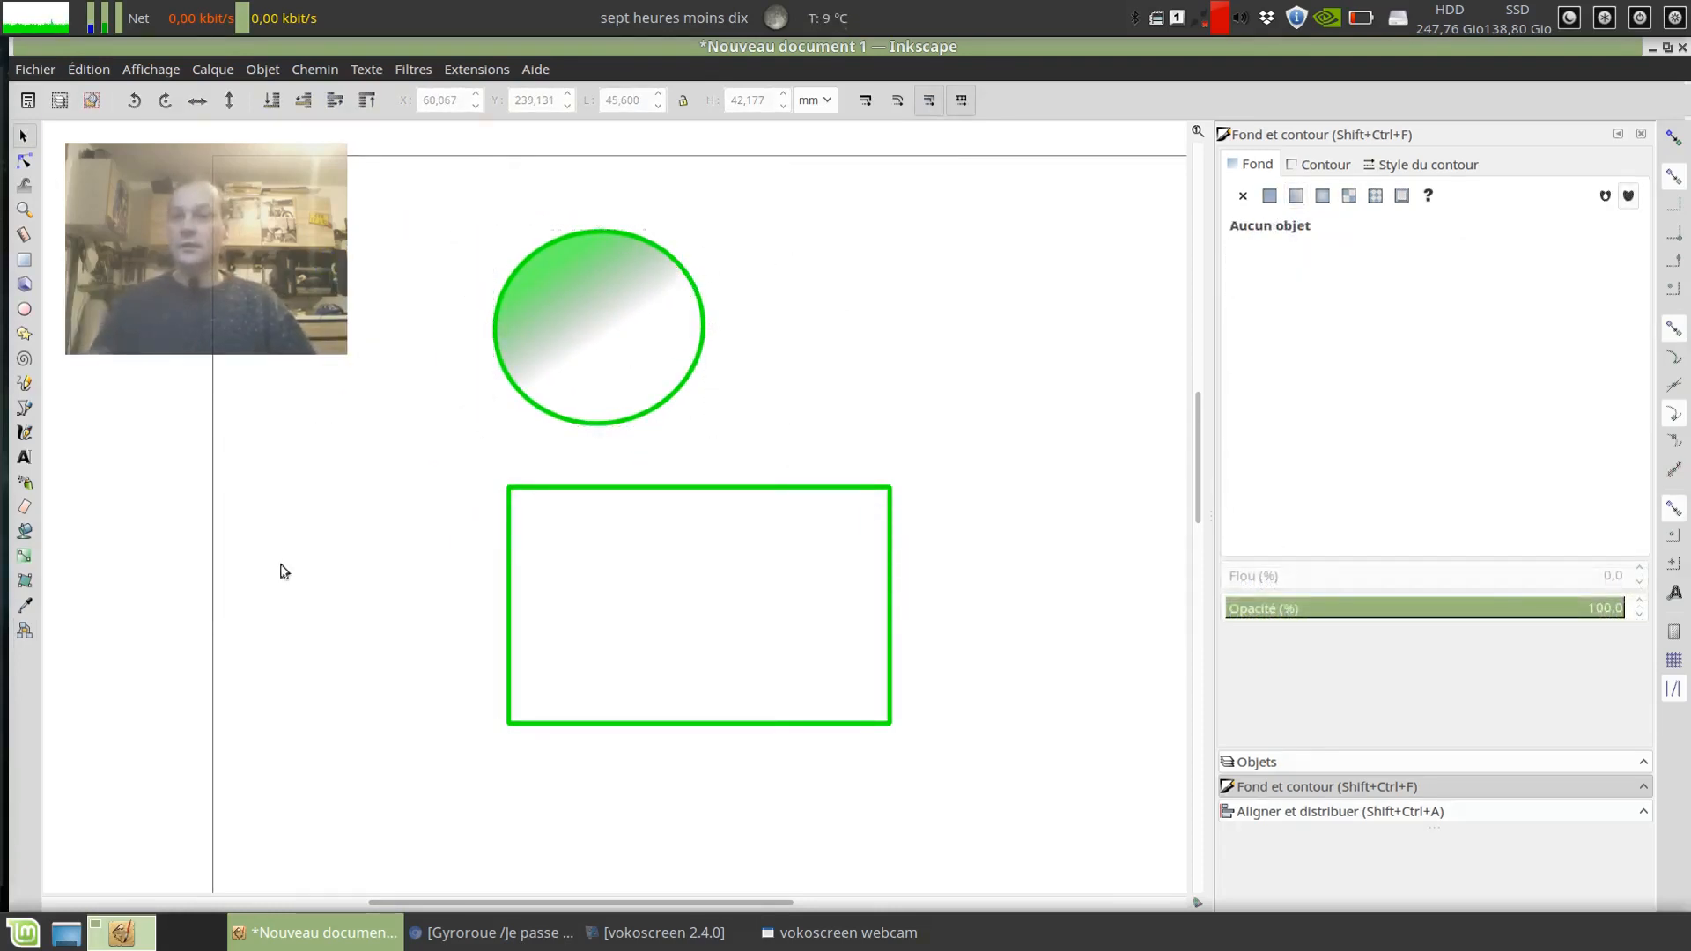
Resize the gradient ellipse to a near circle of about 52 × 51 mm and place it just above the rectangle.
click(524, 257)
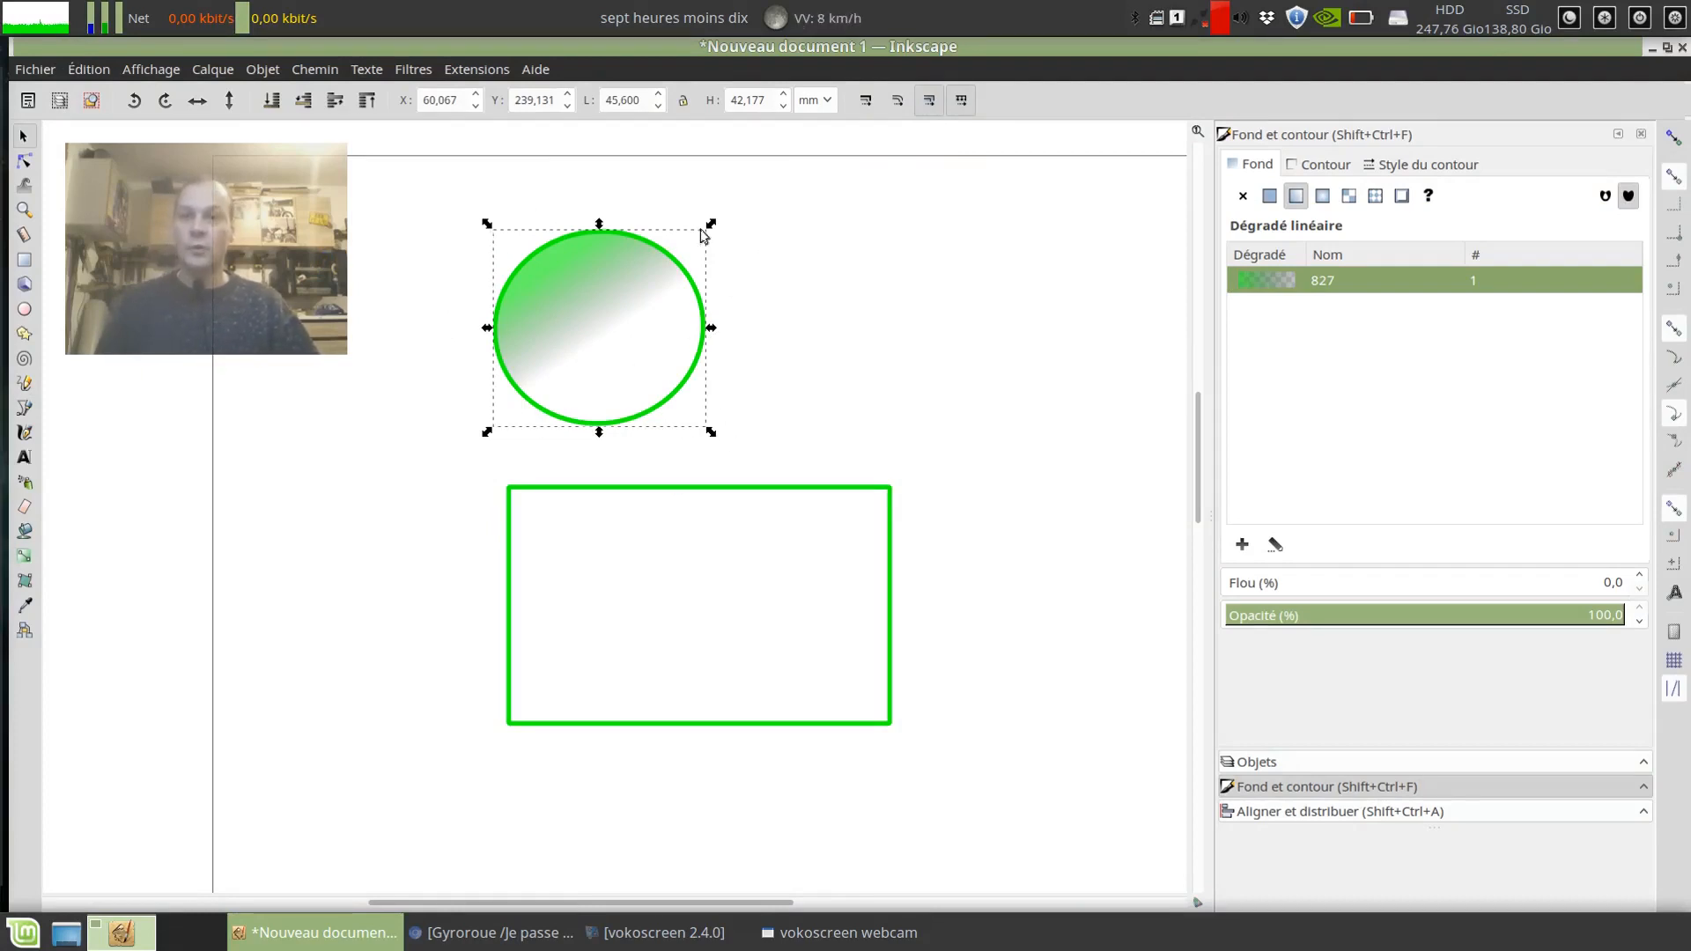
drag(711, 432, 745, 432)
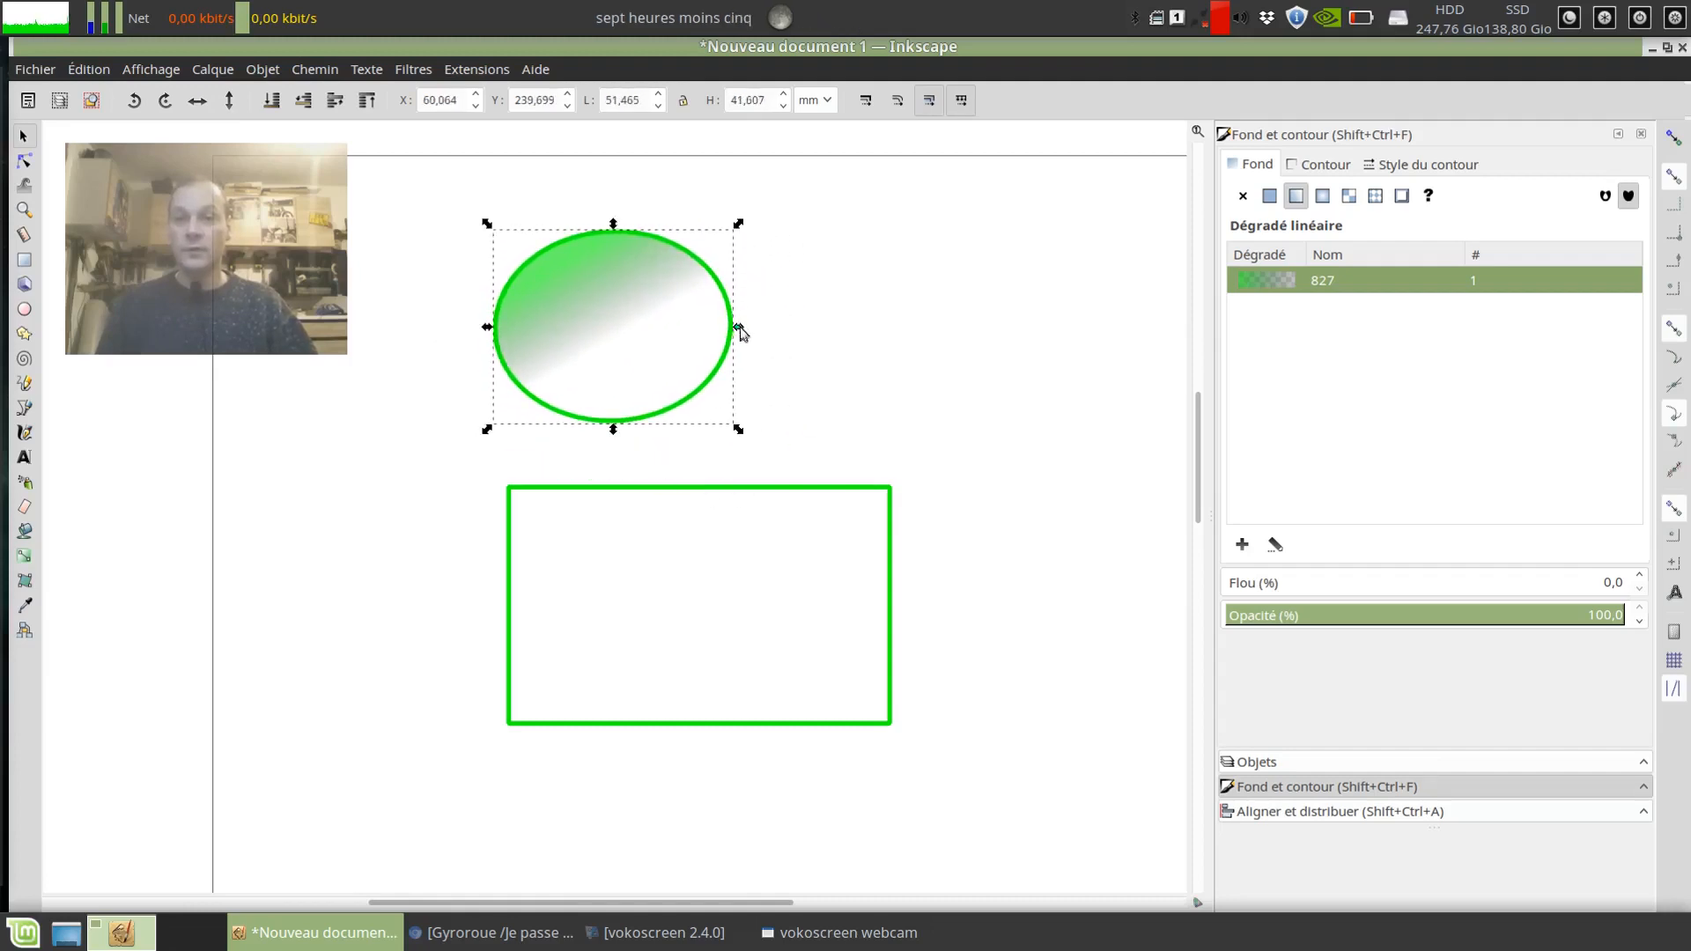
drag(740, 331, 716, 333)
mouse_move(607, 228)
mouse_down()
mouse_move(594, 231)
mouse_move(604, 204)
mouse_up()
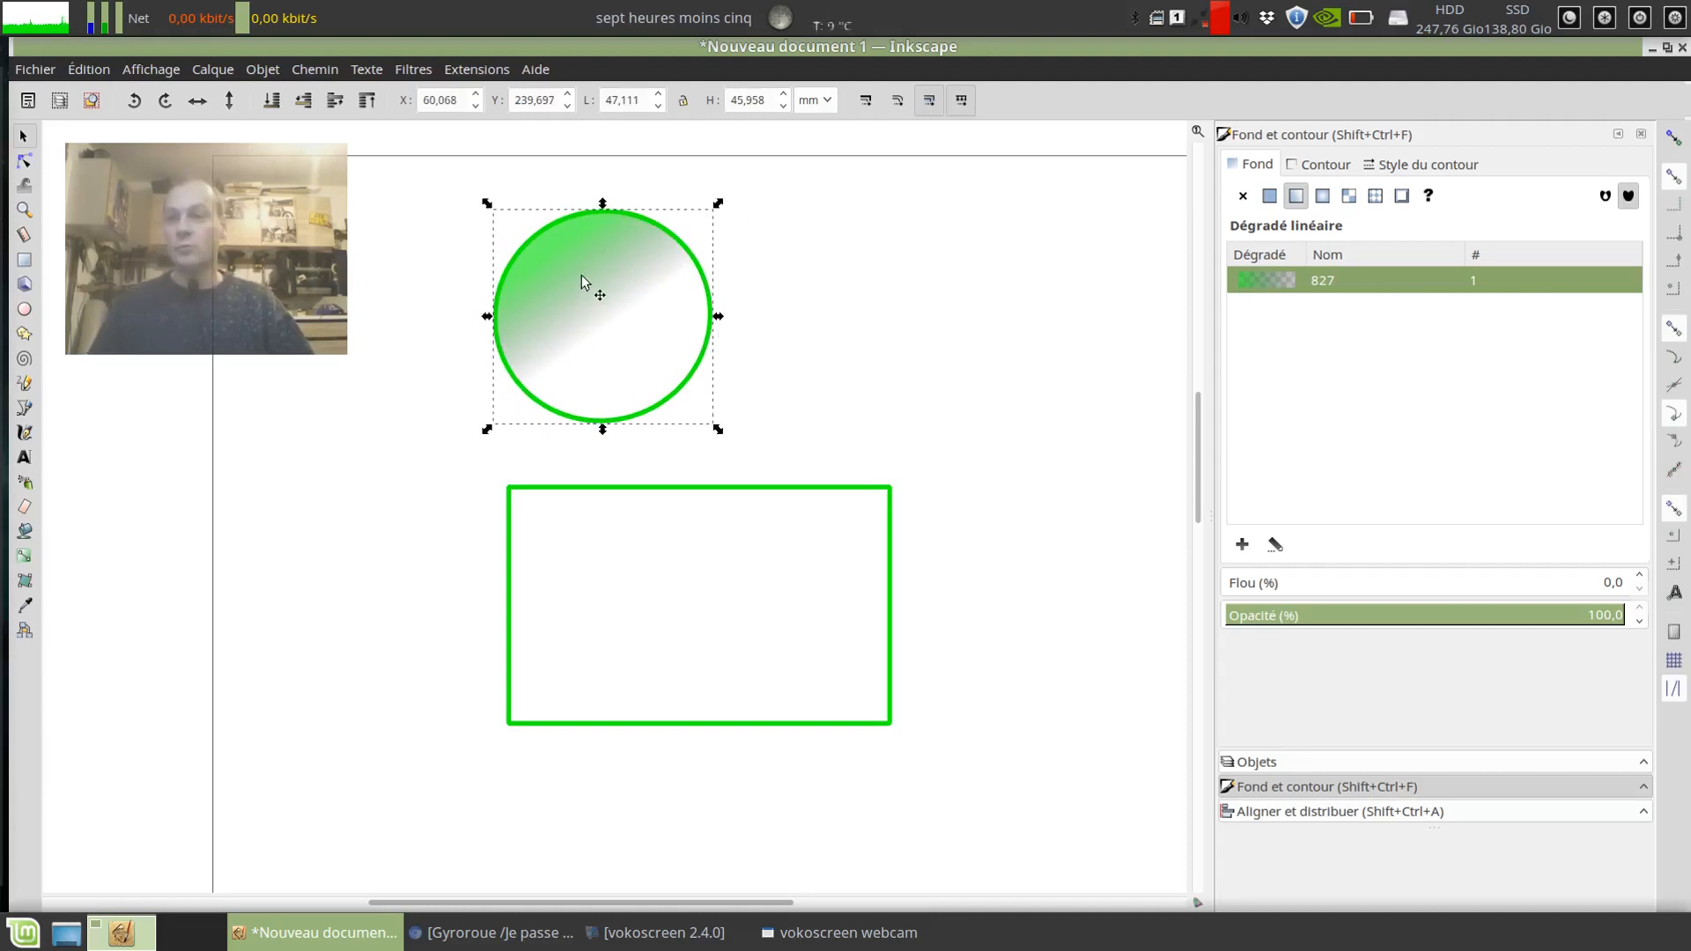
drag(613, 206, 691, 273)
mouse_move(798, 323)
mouse_down()
mouse_move(853, 324)
mouse_move(732, 332)
mouse_move(823, 324)
mouse_up()
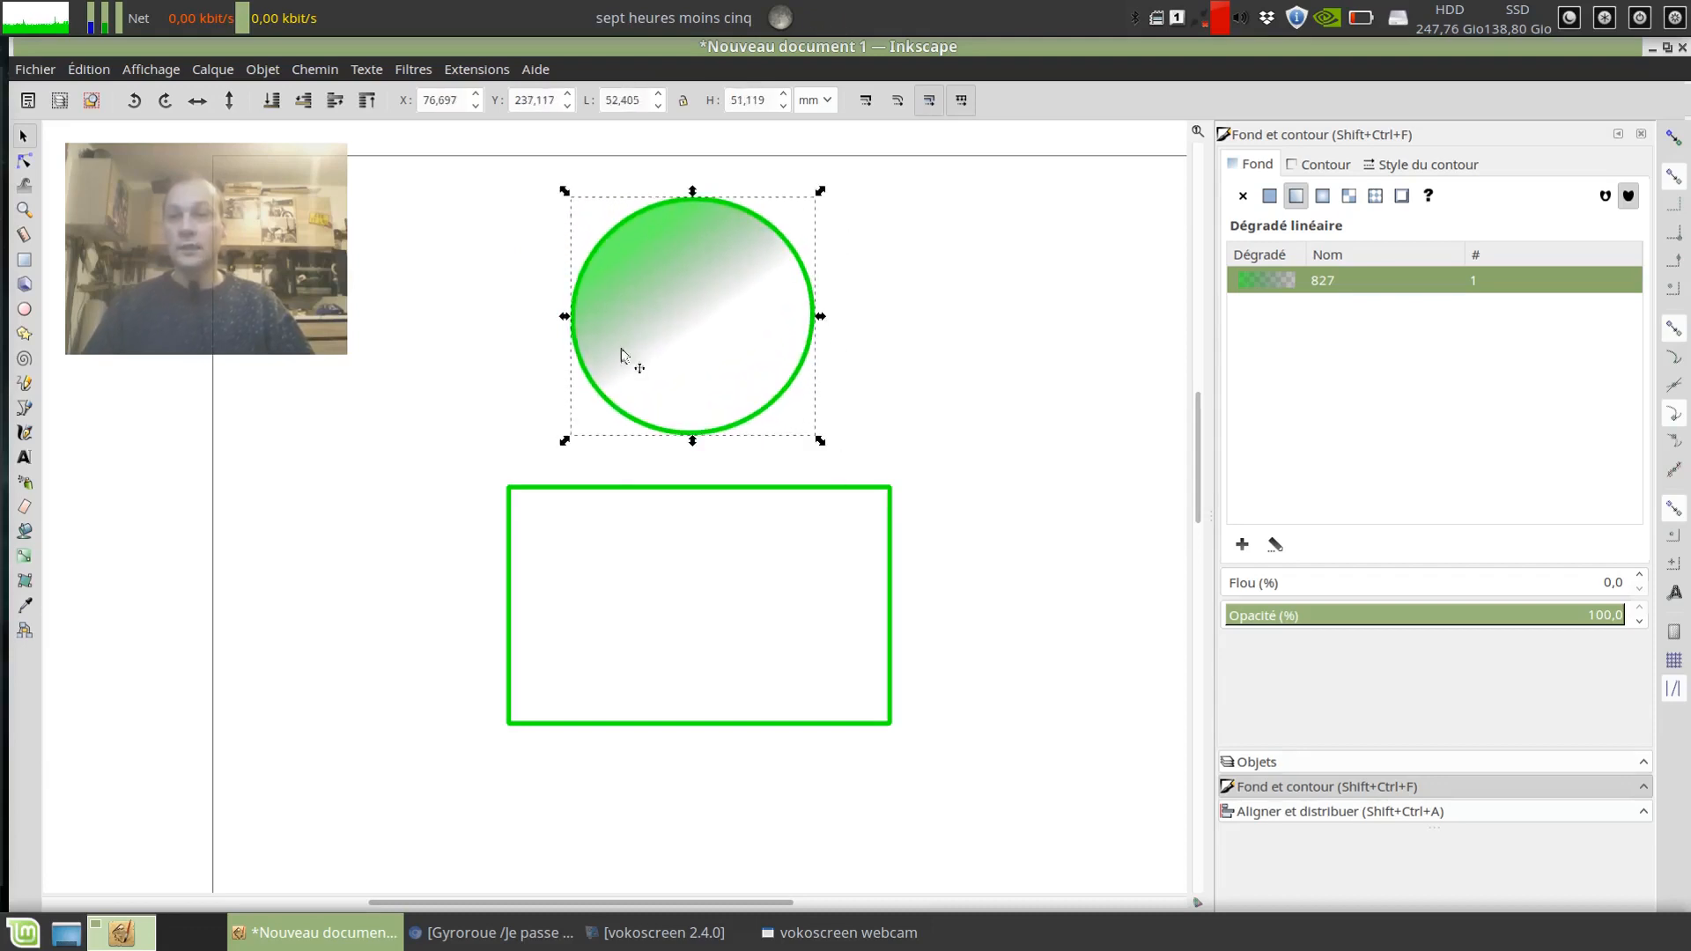
drag(623, 256, 590, 308)
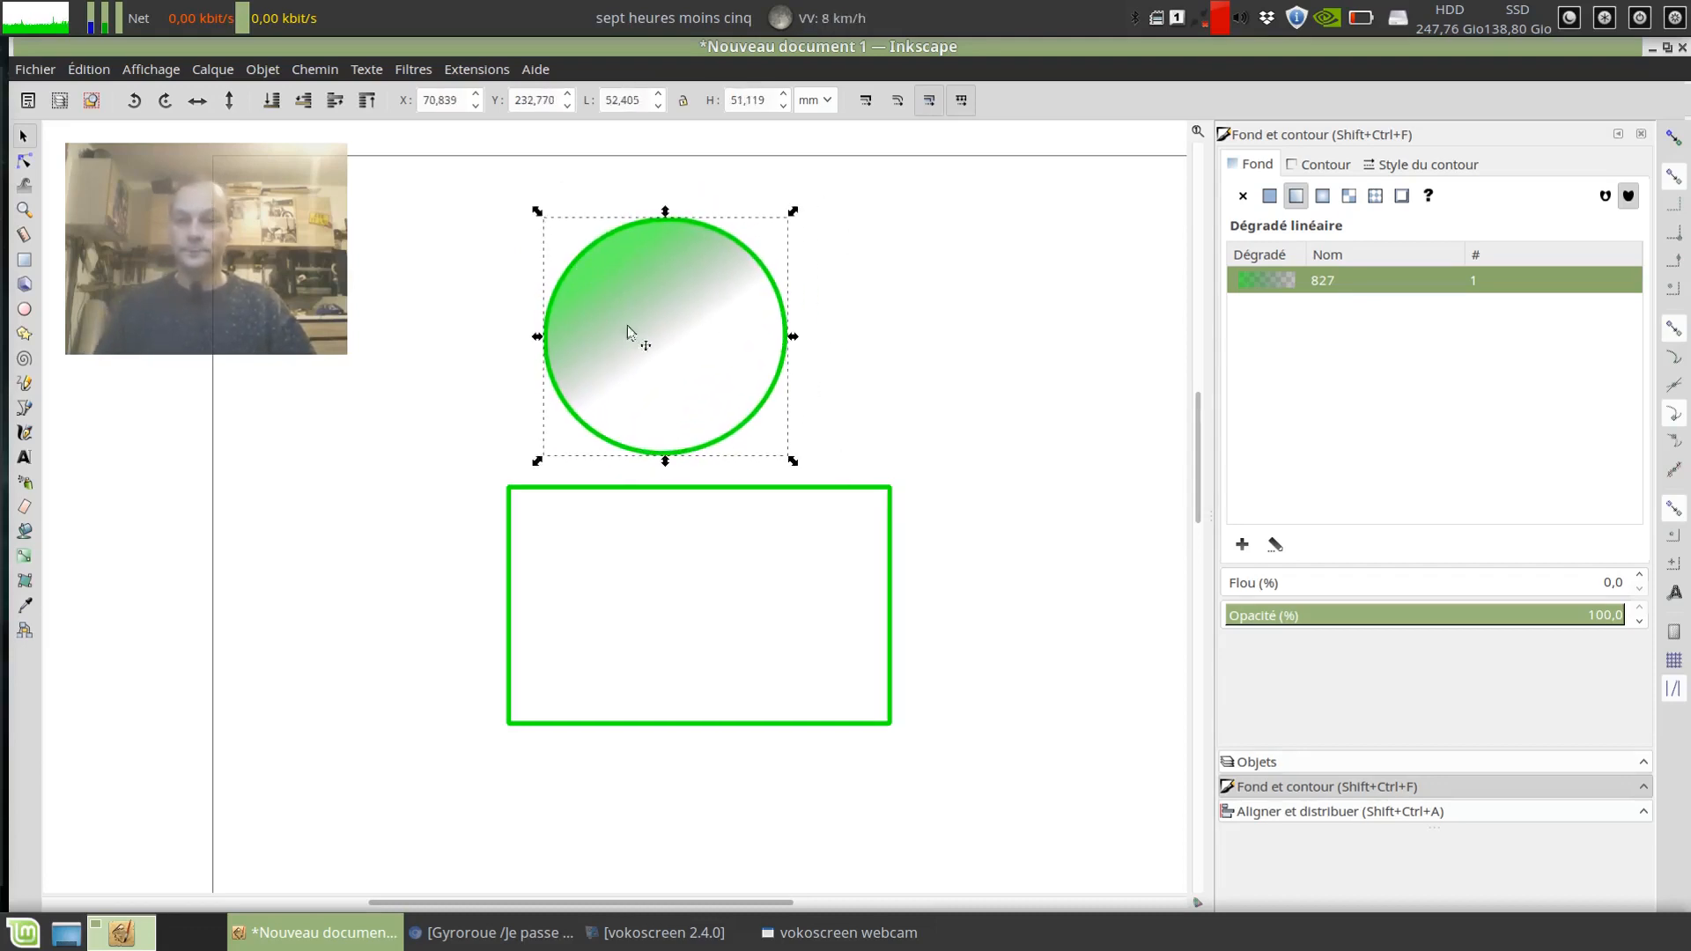
Rotate the gradient ellipse slightly around its centre and skew it horizontally.
click(687, 263)
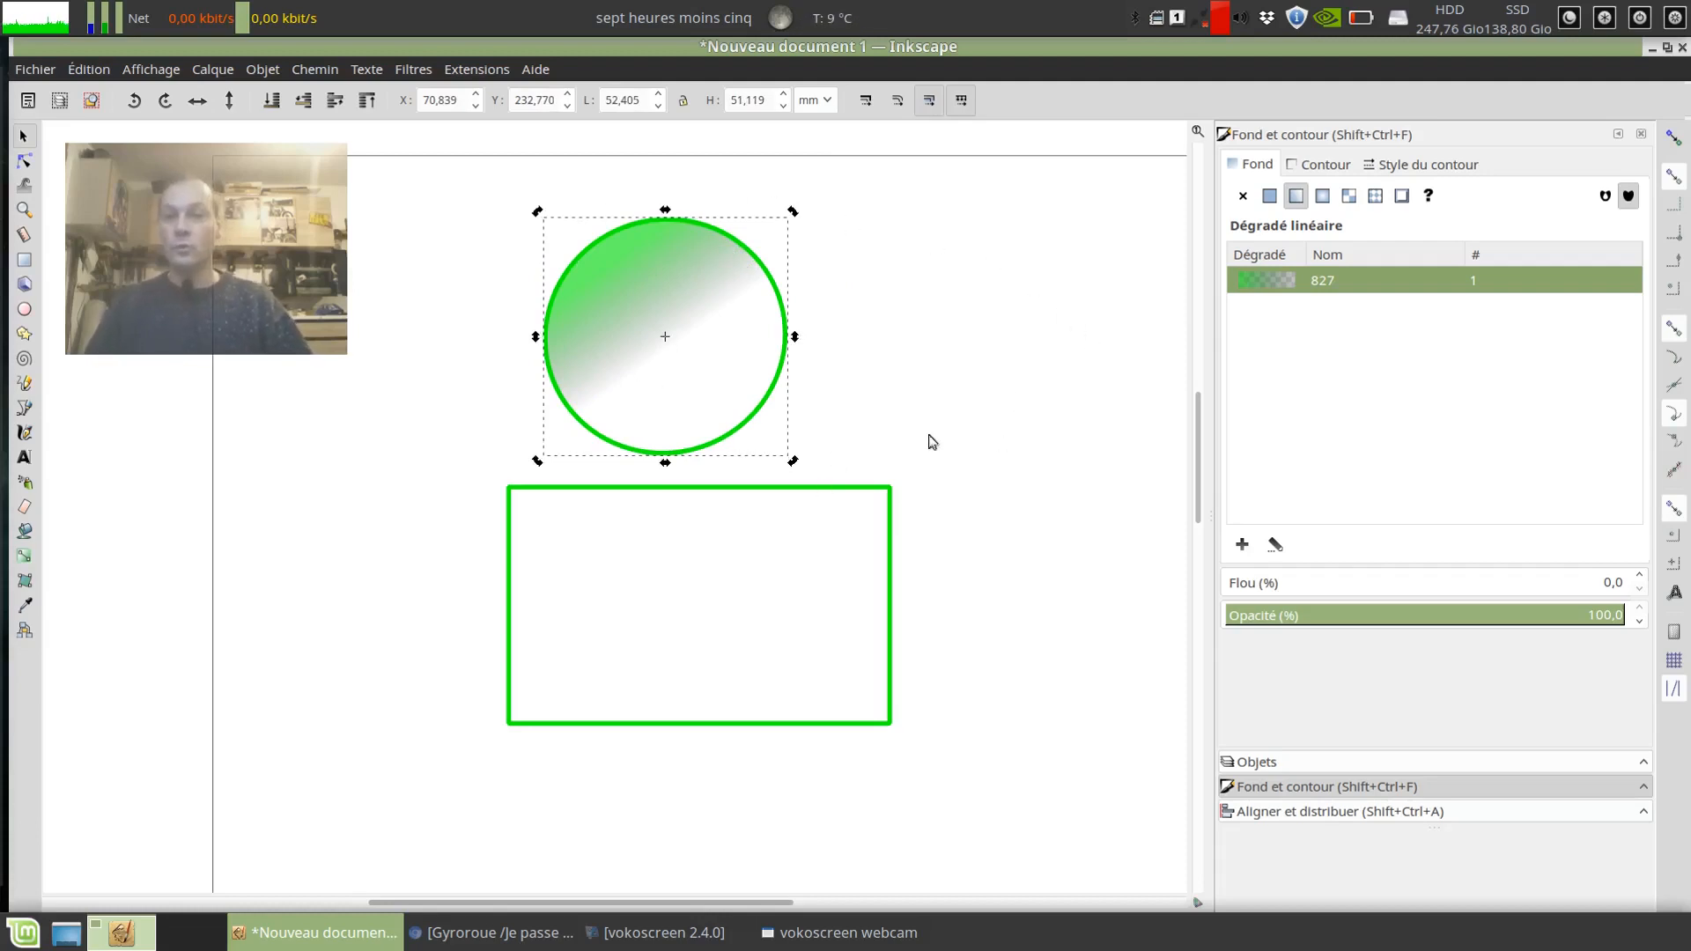
mouse_move(795, 217)
mouse_down()
mouse_move(814, 347)
mouse_move(808, 213)
mouse_up()
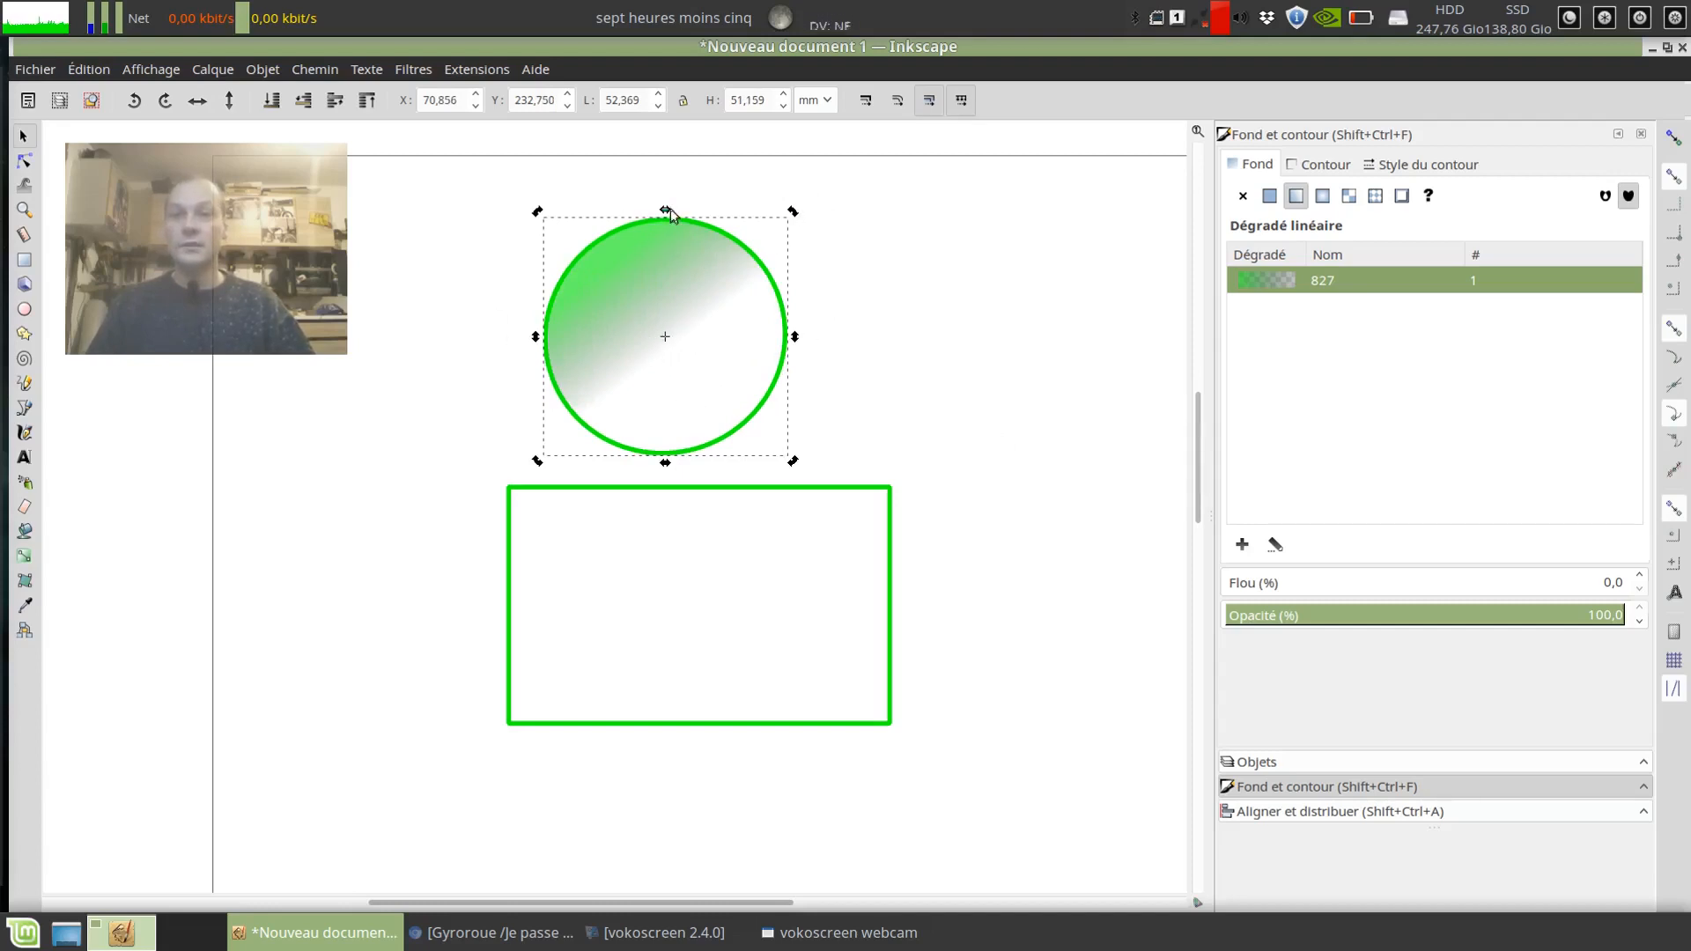
mouse_move(666, 209)
mouse_down()
mouse_move(725, 206)
mouse_move(629, 207)
mouse_move(706, 205)
mouse_move(669, 209)
mouse_up()
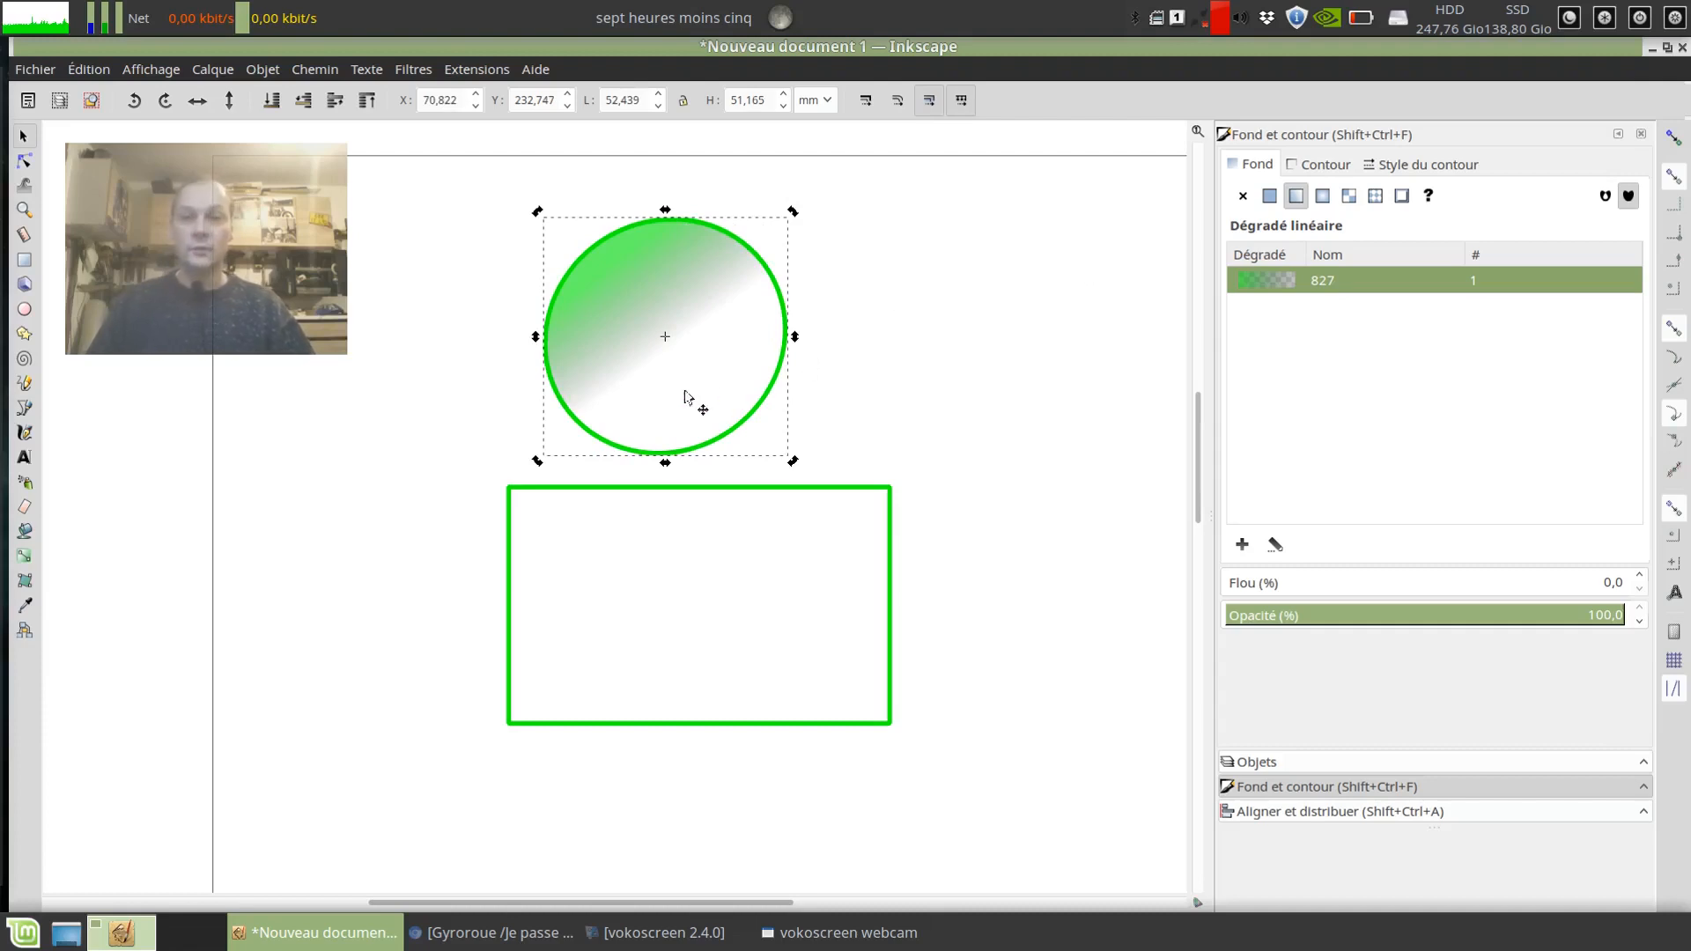
Relocate the gradient ellipse's rotation centre to the lower-left corner of its bounding box and rotate the ellipse around it.
drag(666, 342, 713, 318)
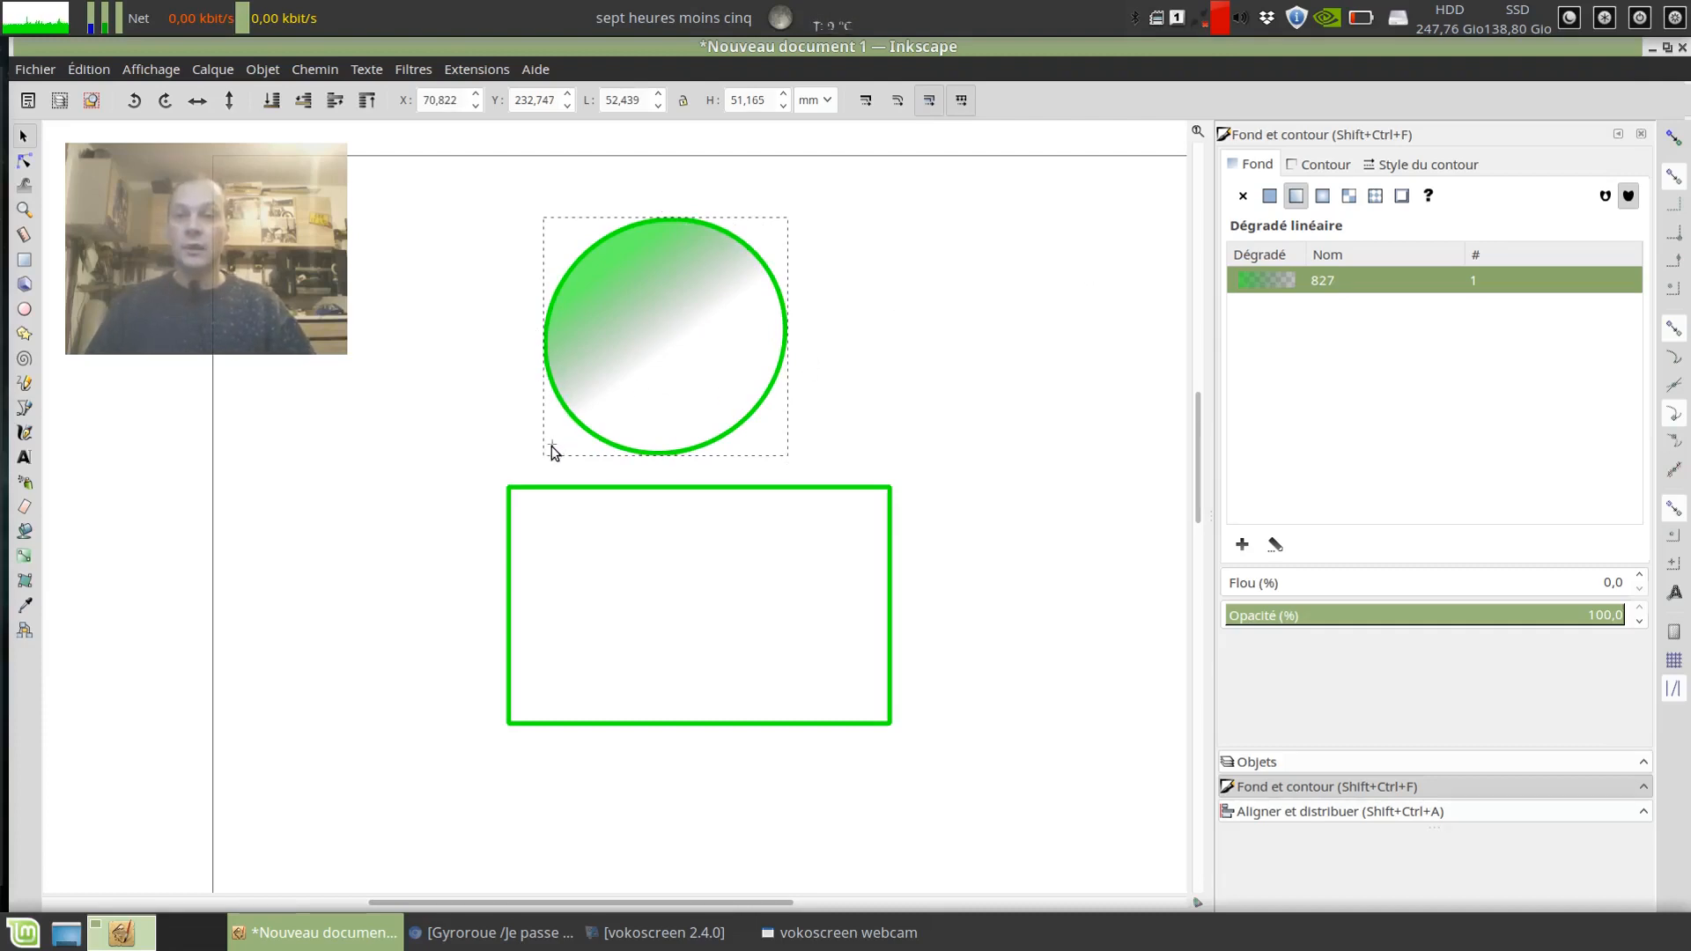
drag(551, 444, 560, 444)
drag(792, 211, 640, 205)
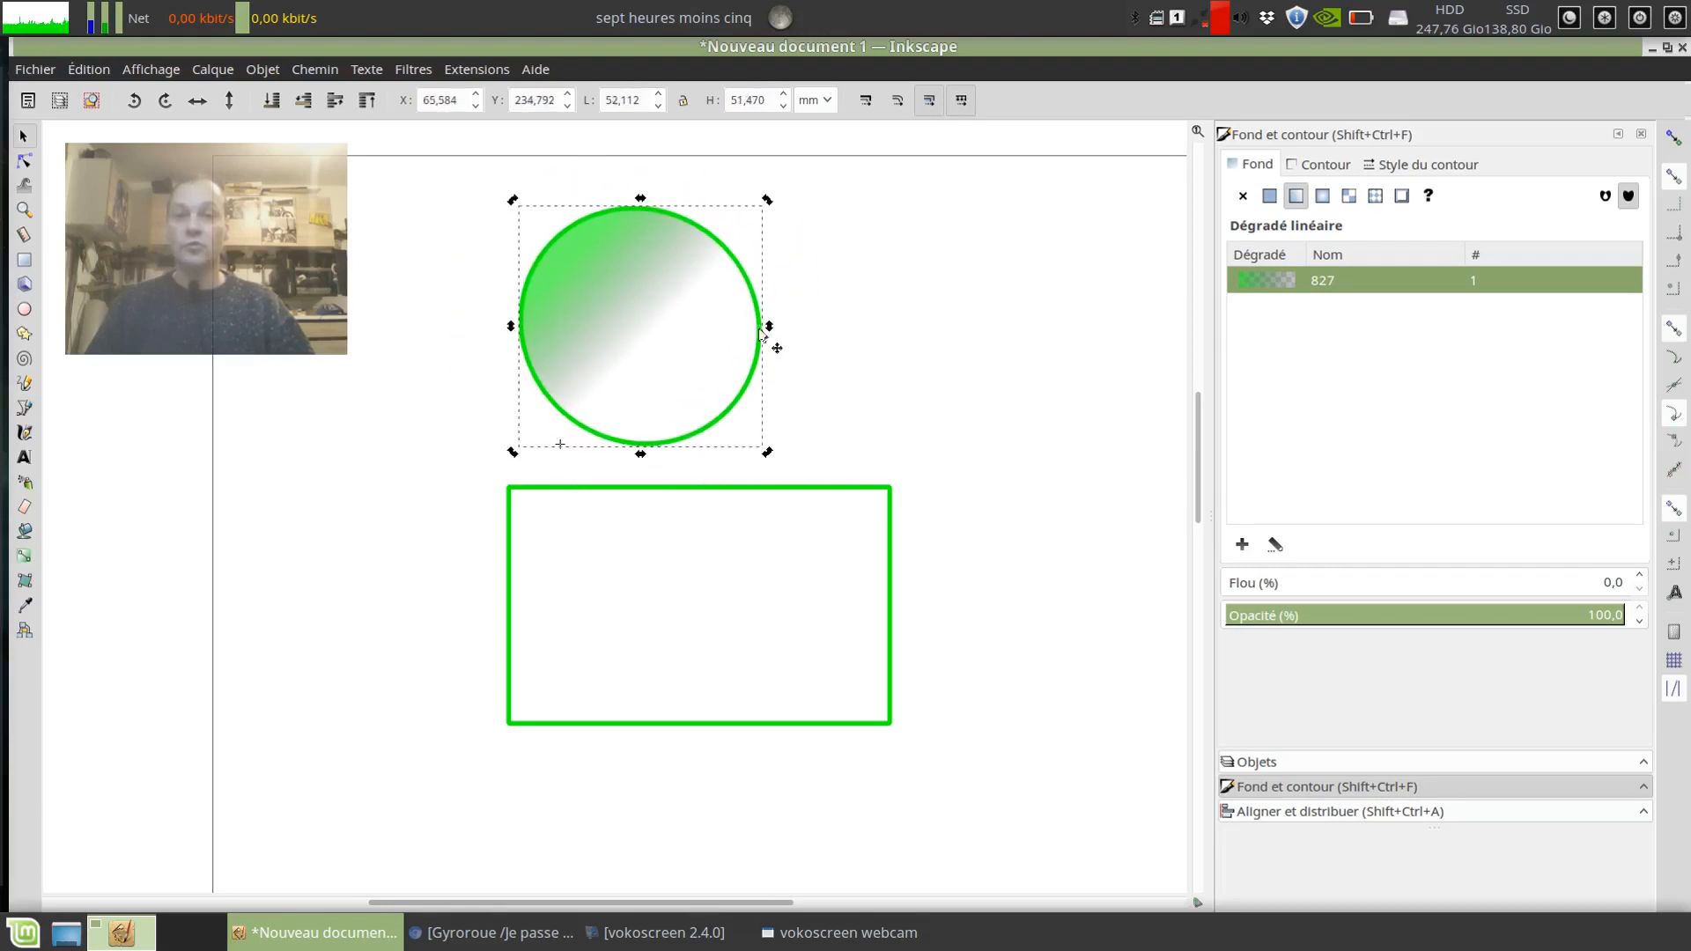
Skew the gradient ellipse vertically and move it against the upper edge of the slanted parallelogram.
drag(769, 327, 739, 294)
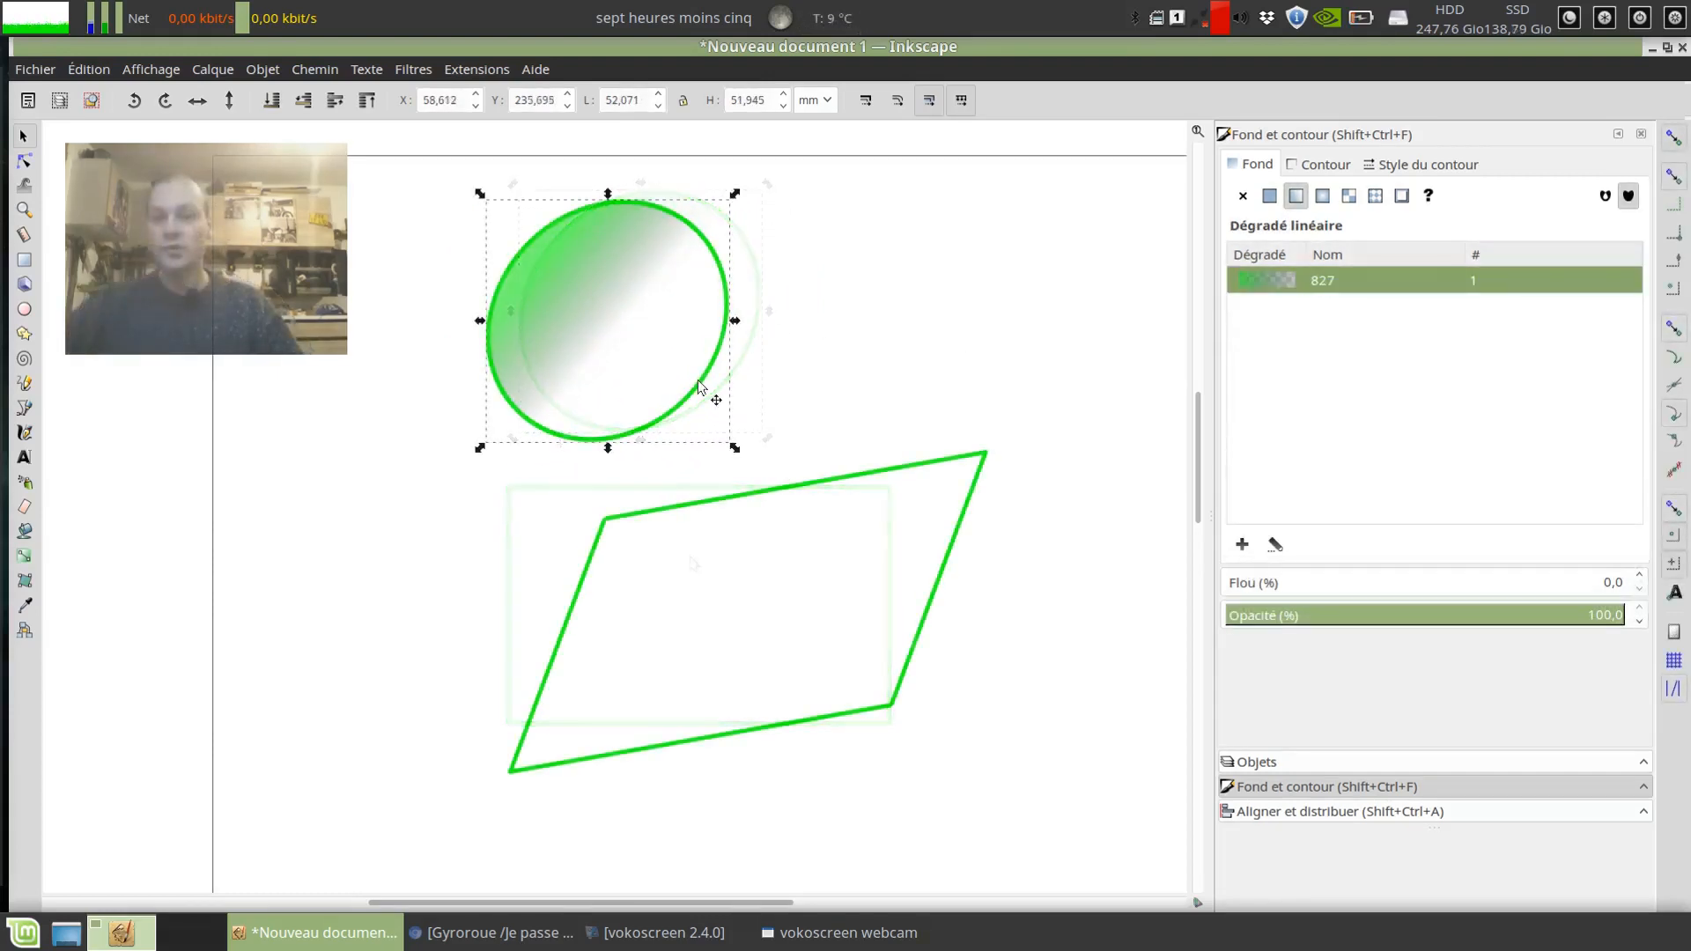
drag(698, 385, 824, 447)
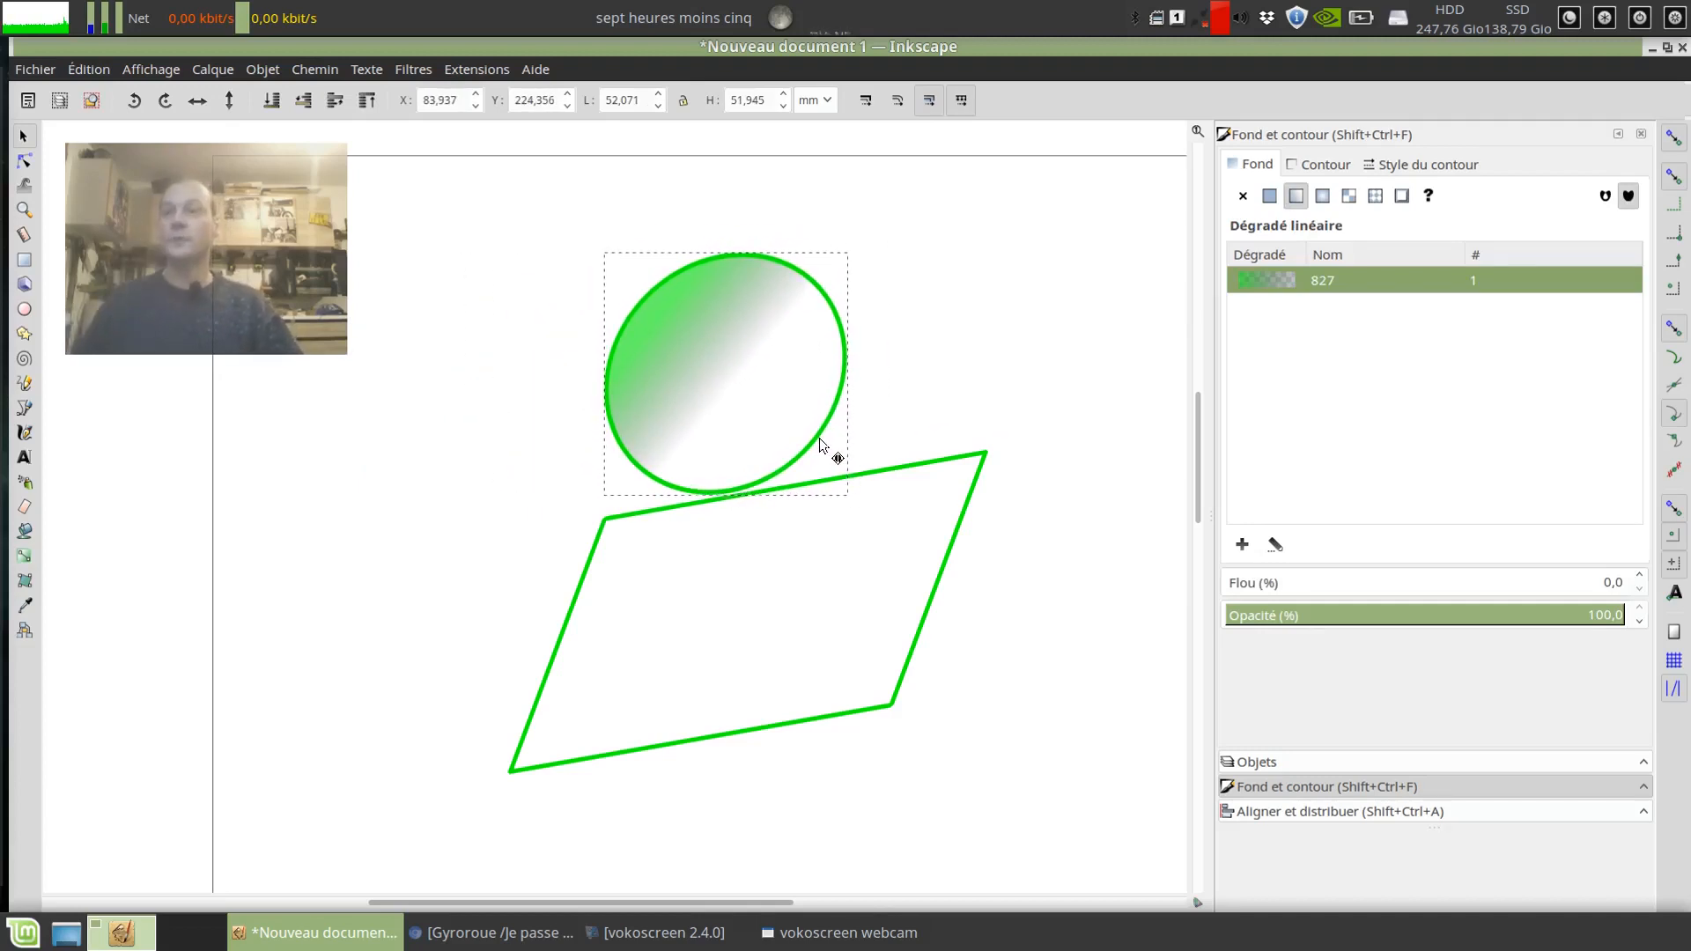
Draw an open BSpline curve left of the gradient ellipse and a closed BSpline shape to its upper right.
click(21, 410)
click(124, 101)
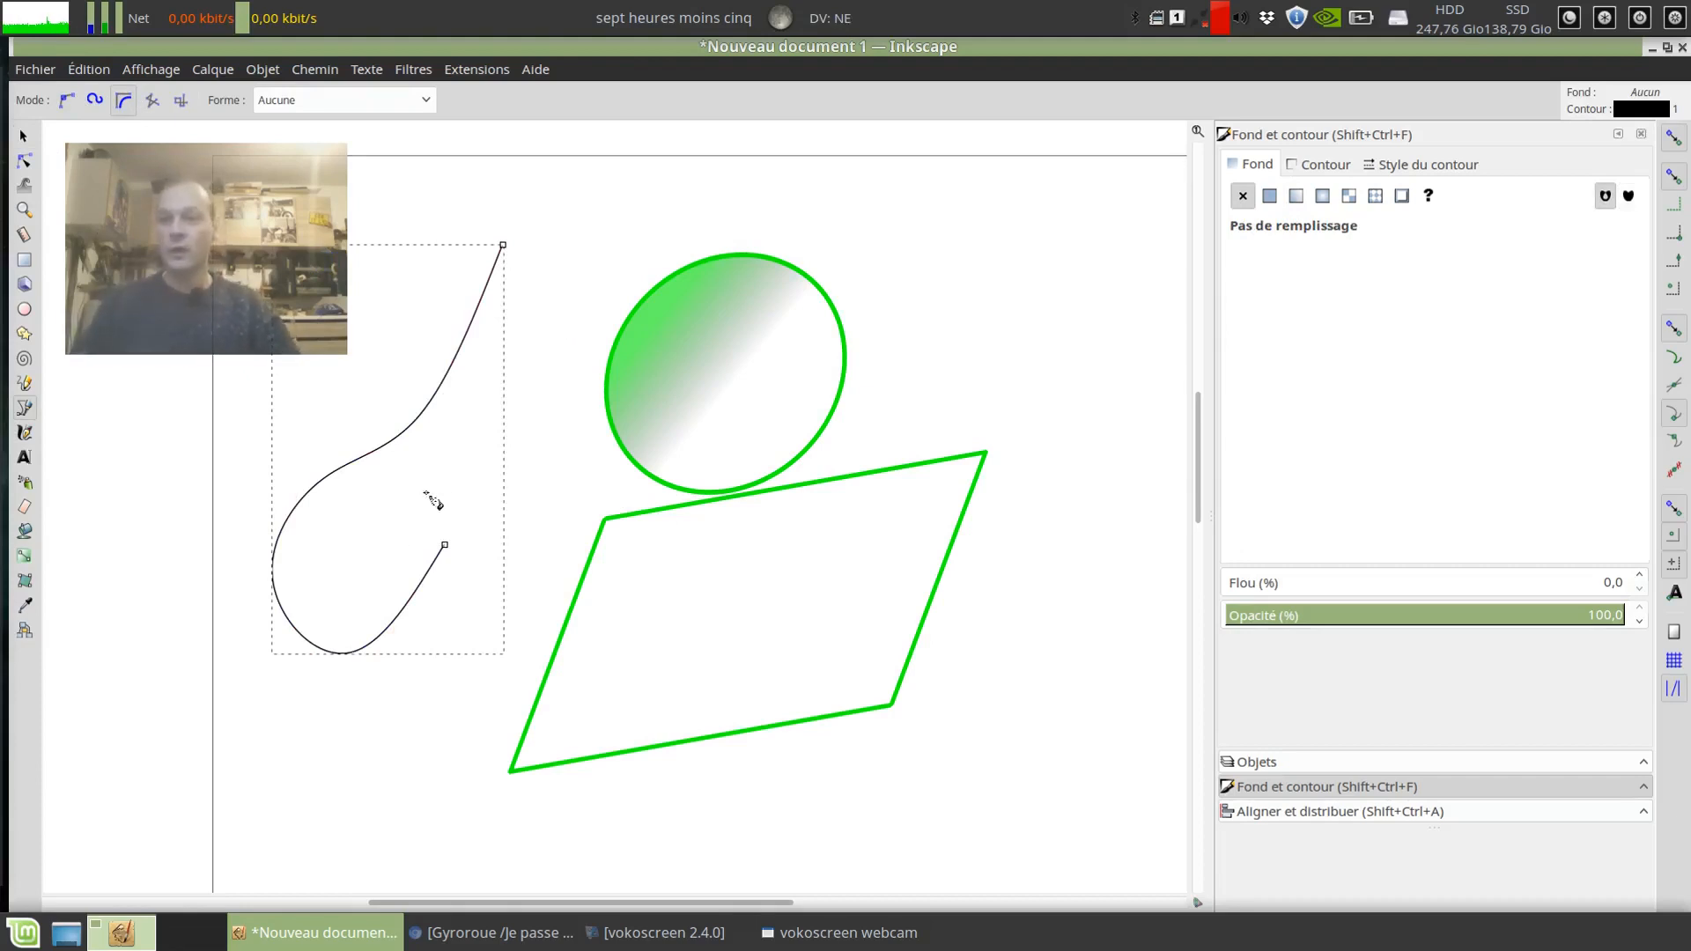
click(1015, 242)
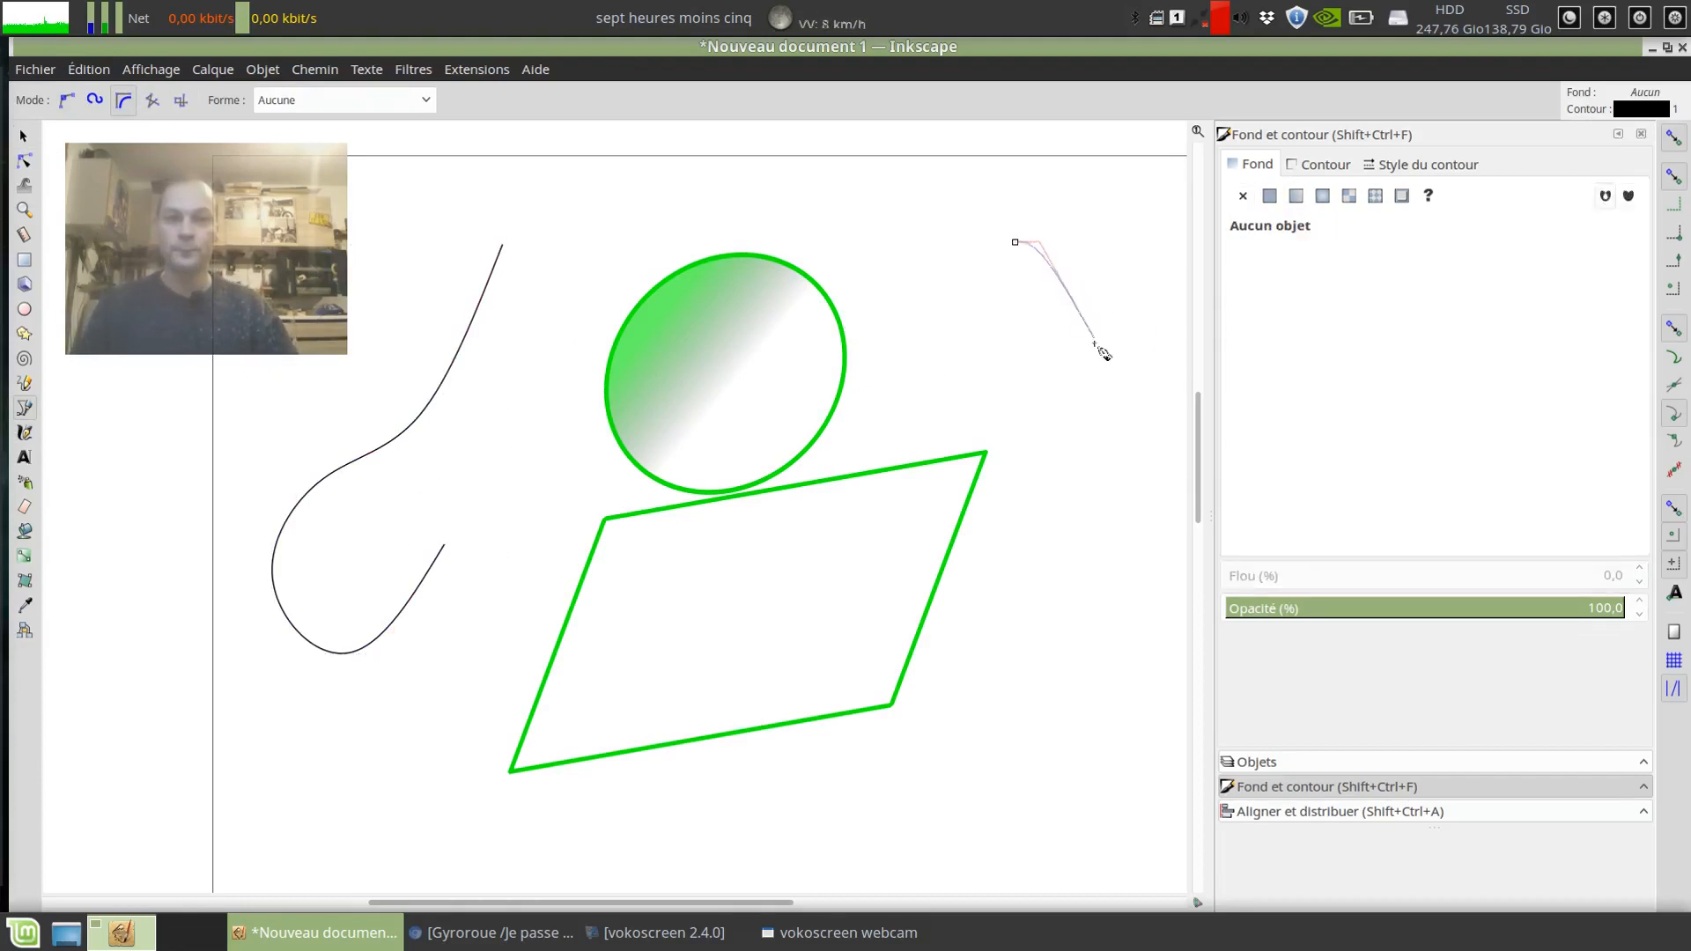
click(1085, 363)
click(868, 289)
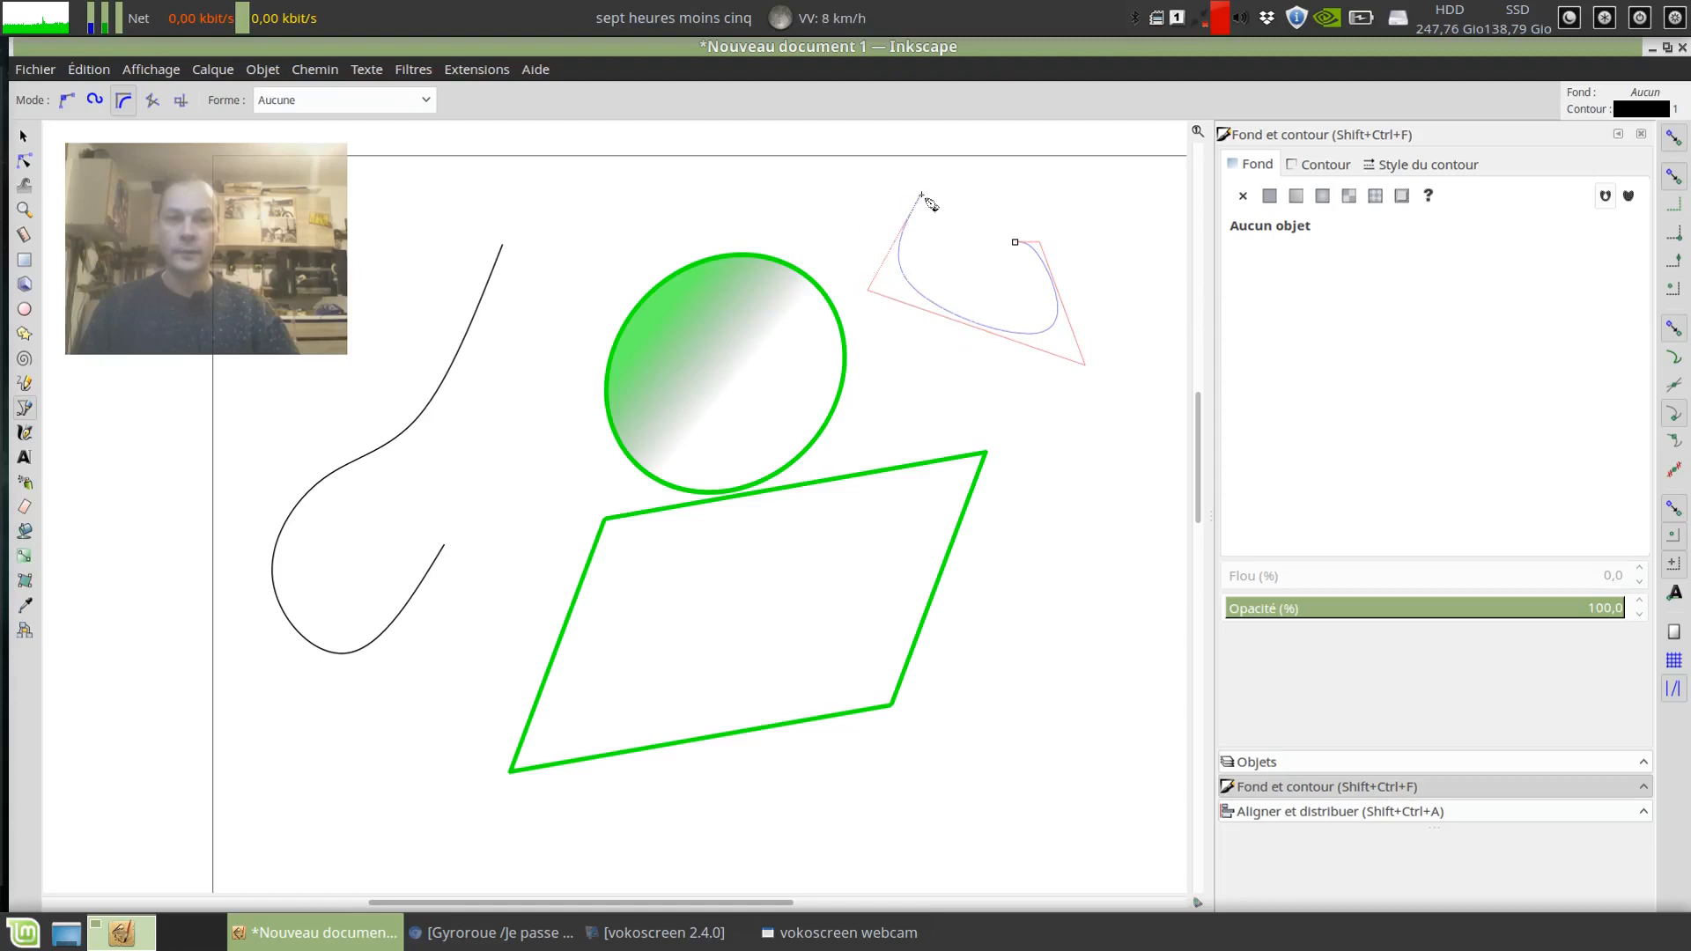
click(1015, 243)
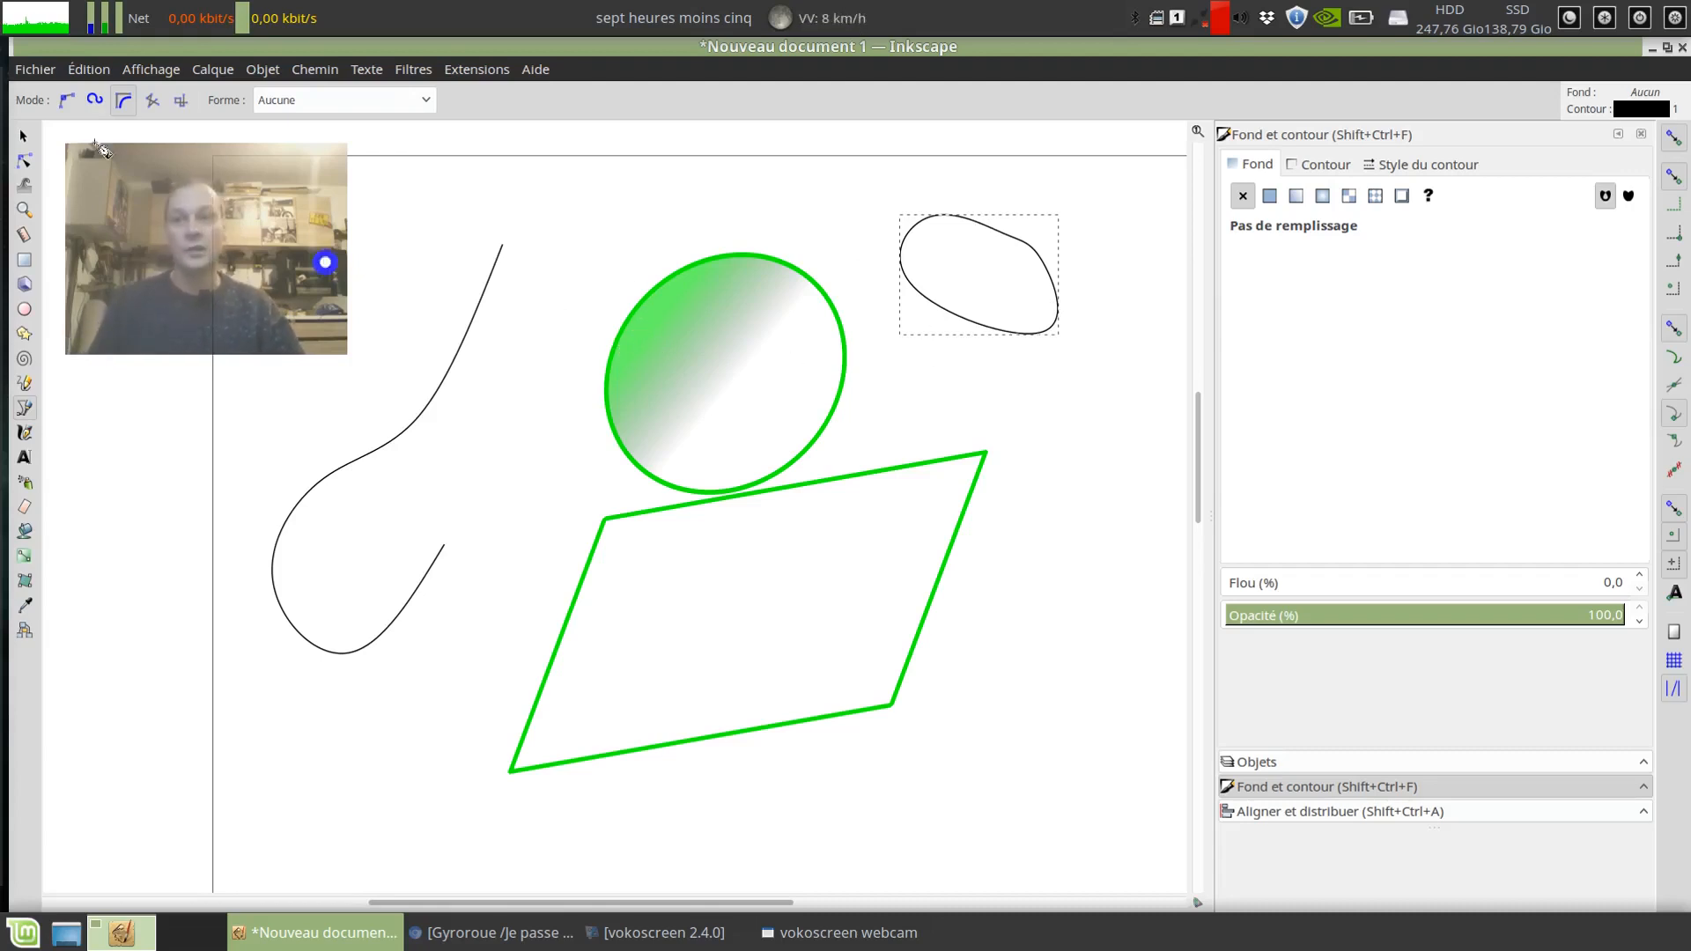
Demonstrate selecting the unfilled closed curve by its outline and the gradient ellipse by its filled interior.
click(21, 136)
click(968, 401)
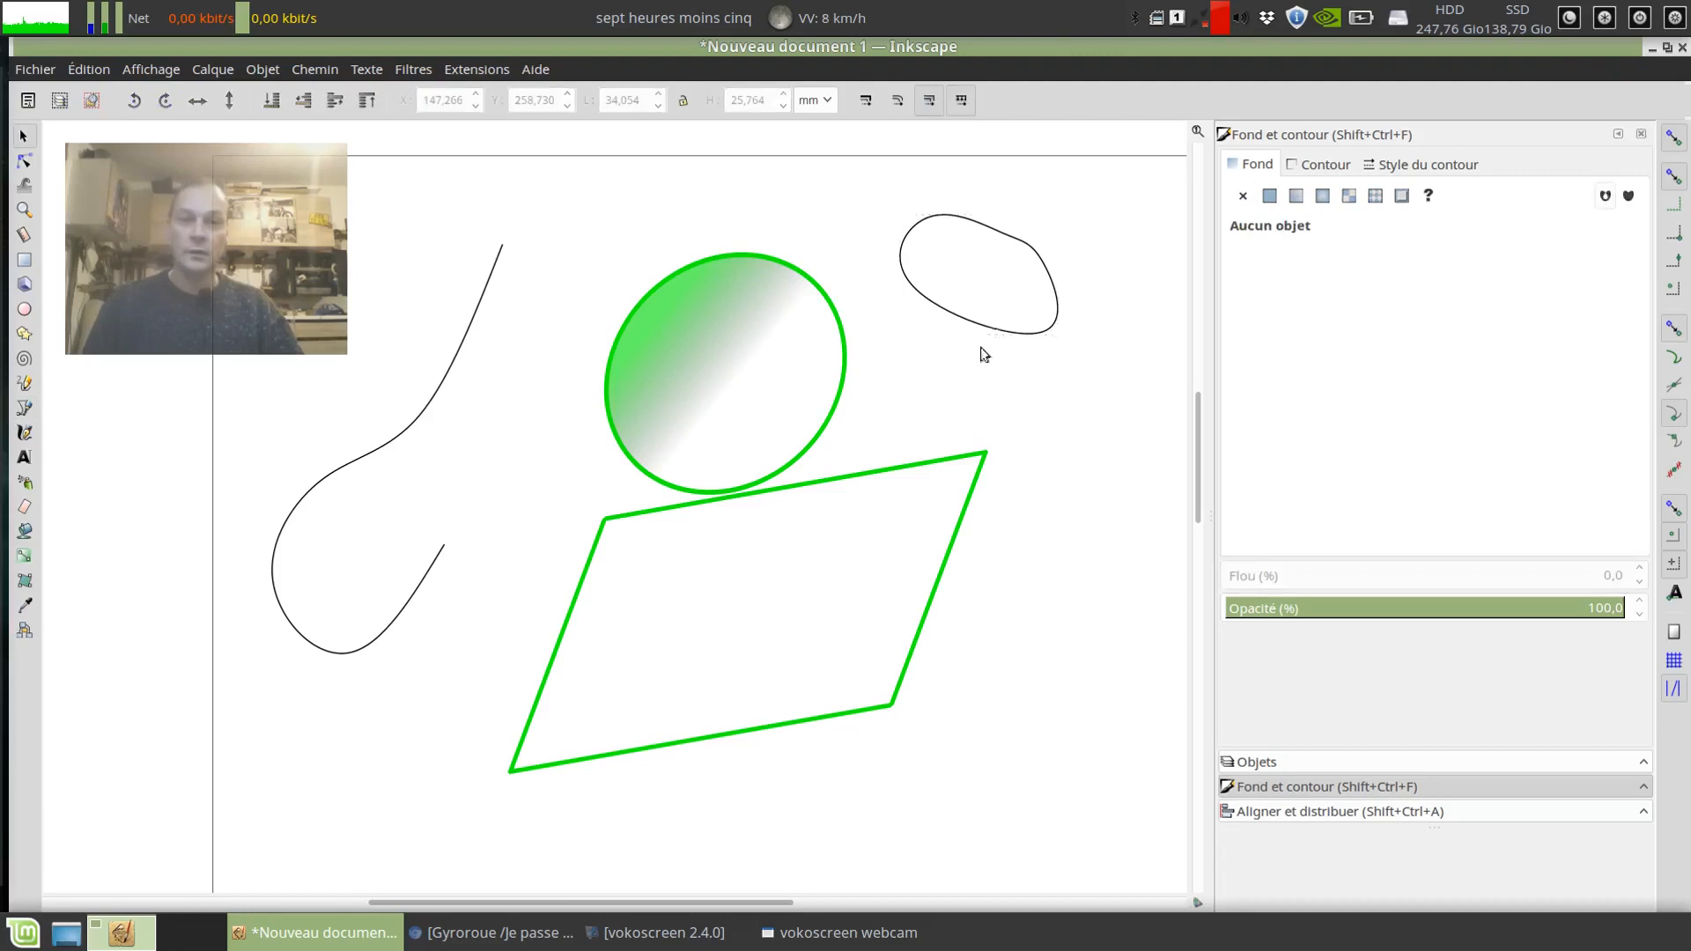
click(1002, 335)
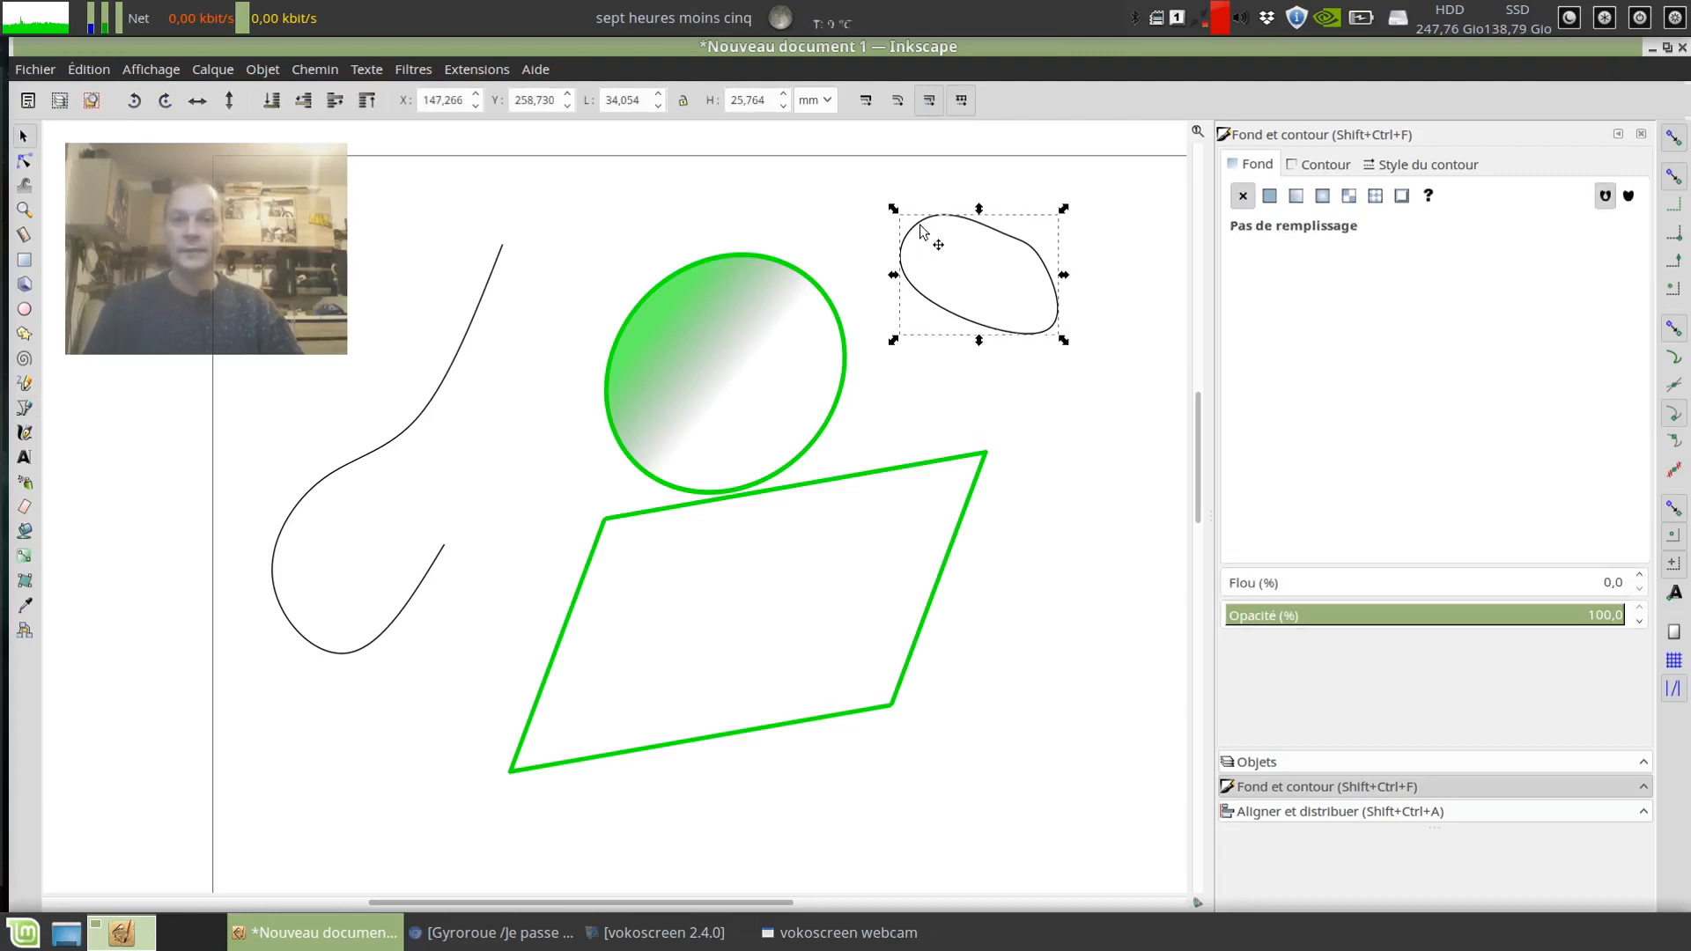
click(841, 409)
click(1002, 334)
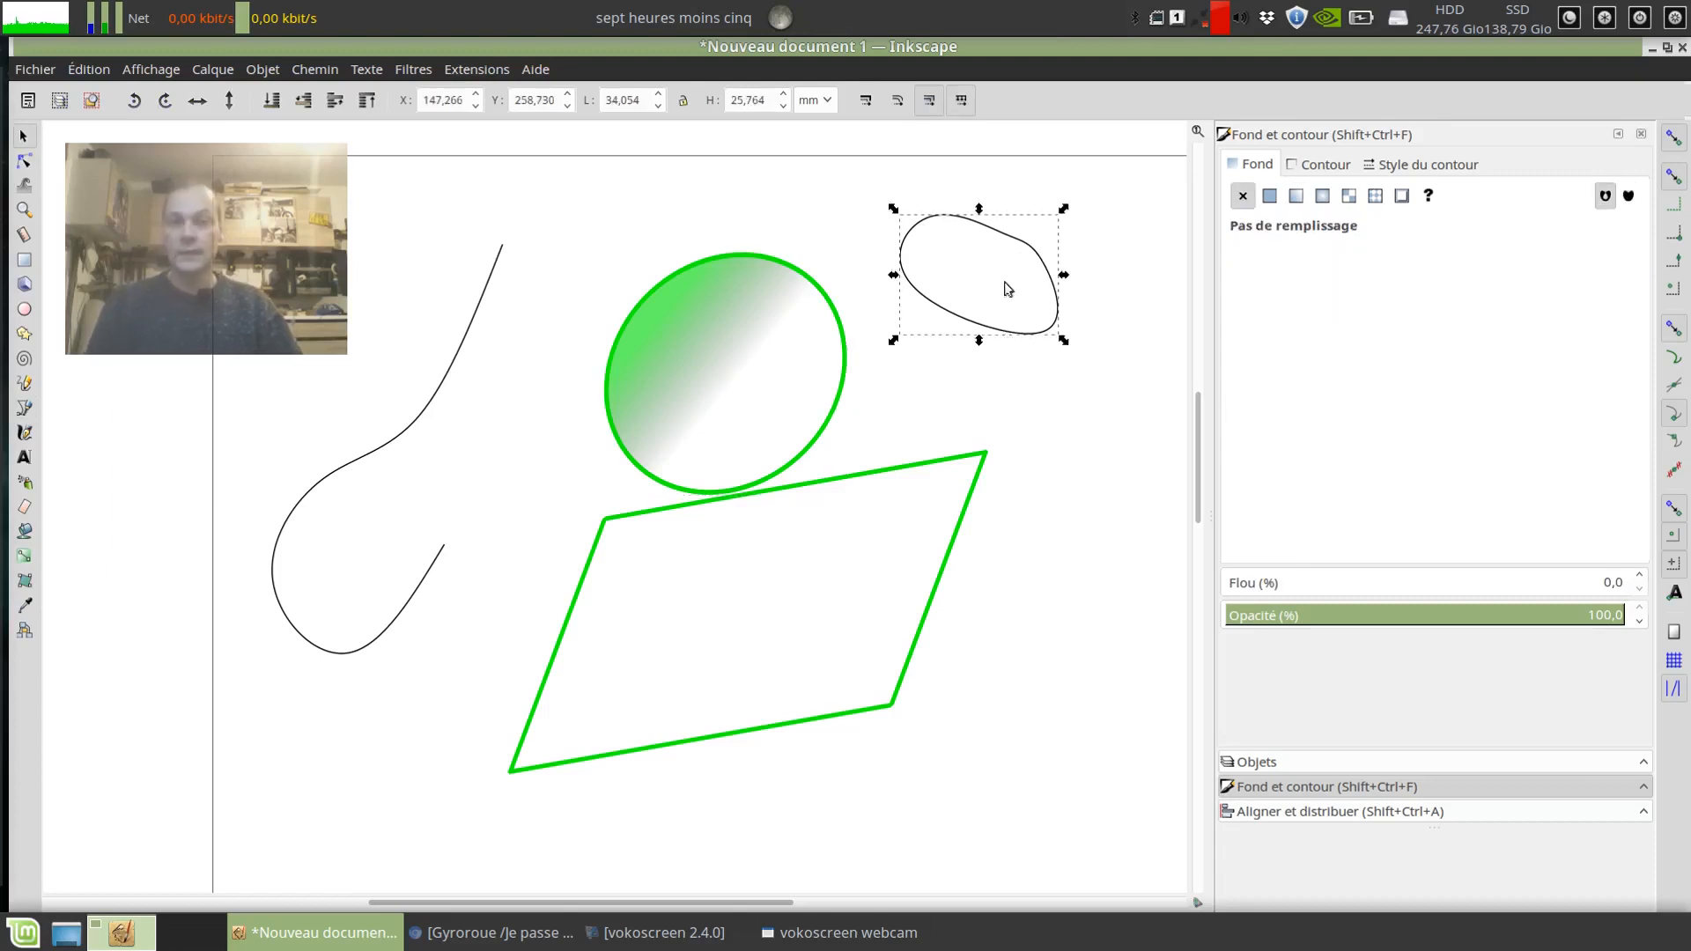
click(803, 280)
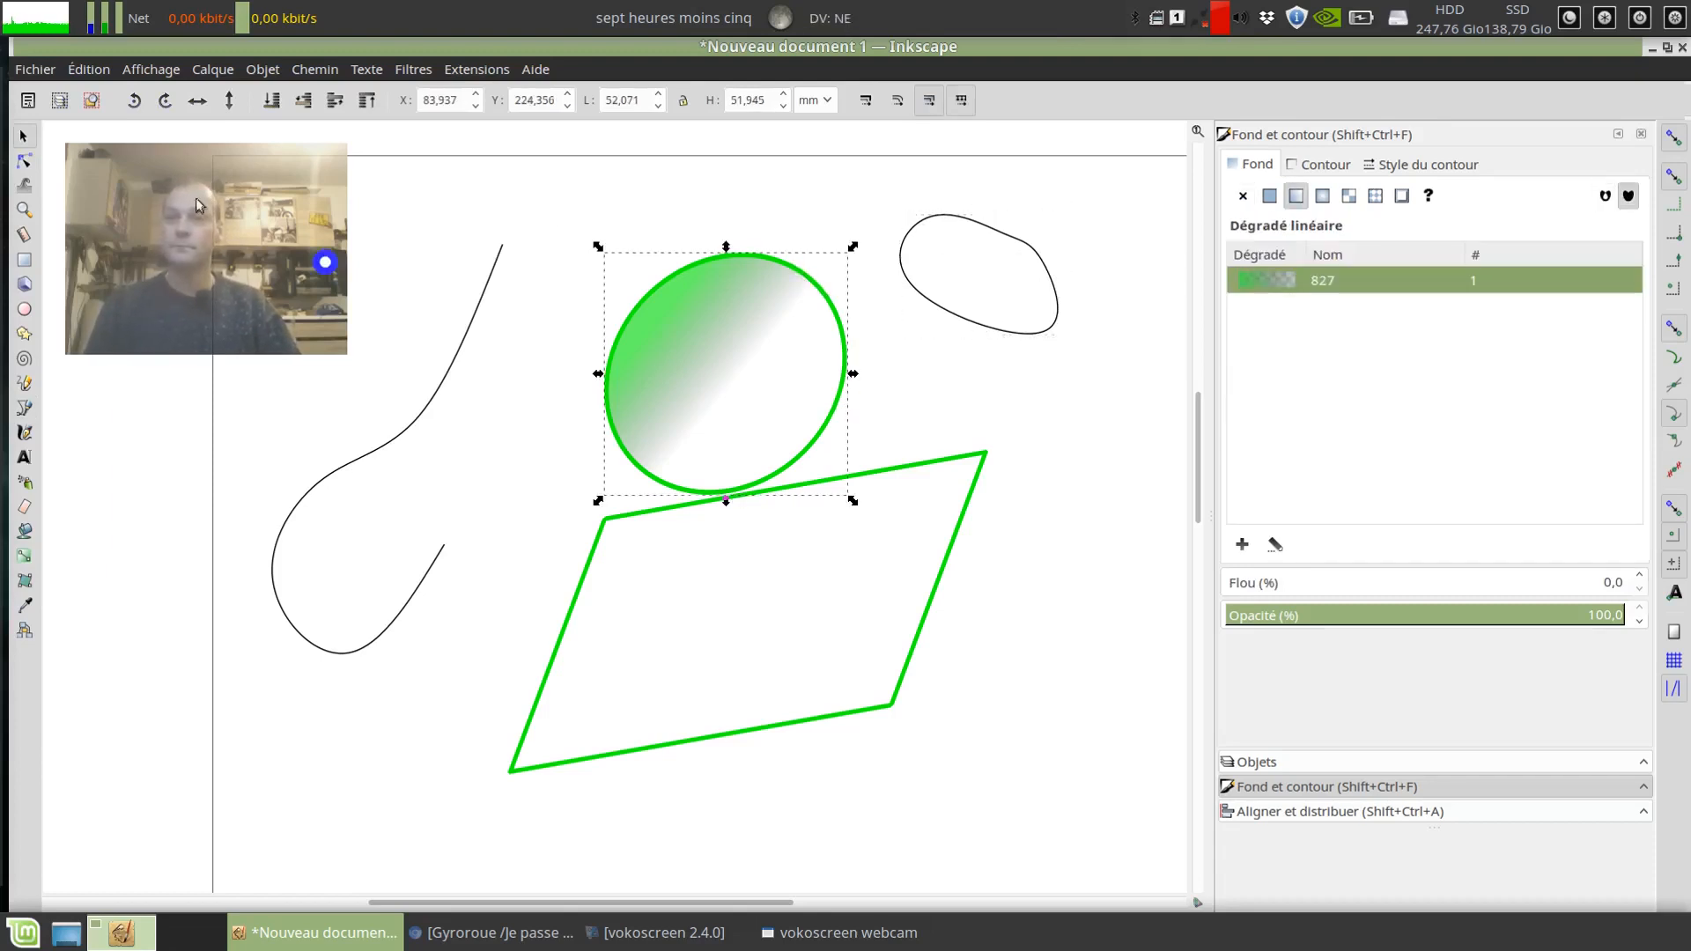
Shrink the gradient ellipse slightly along both axes with its node handles.
click(25, 161)
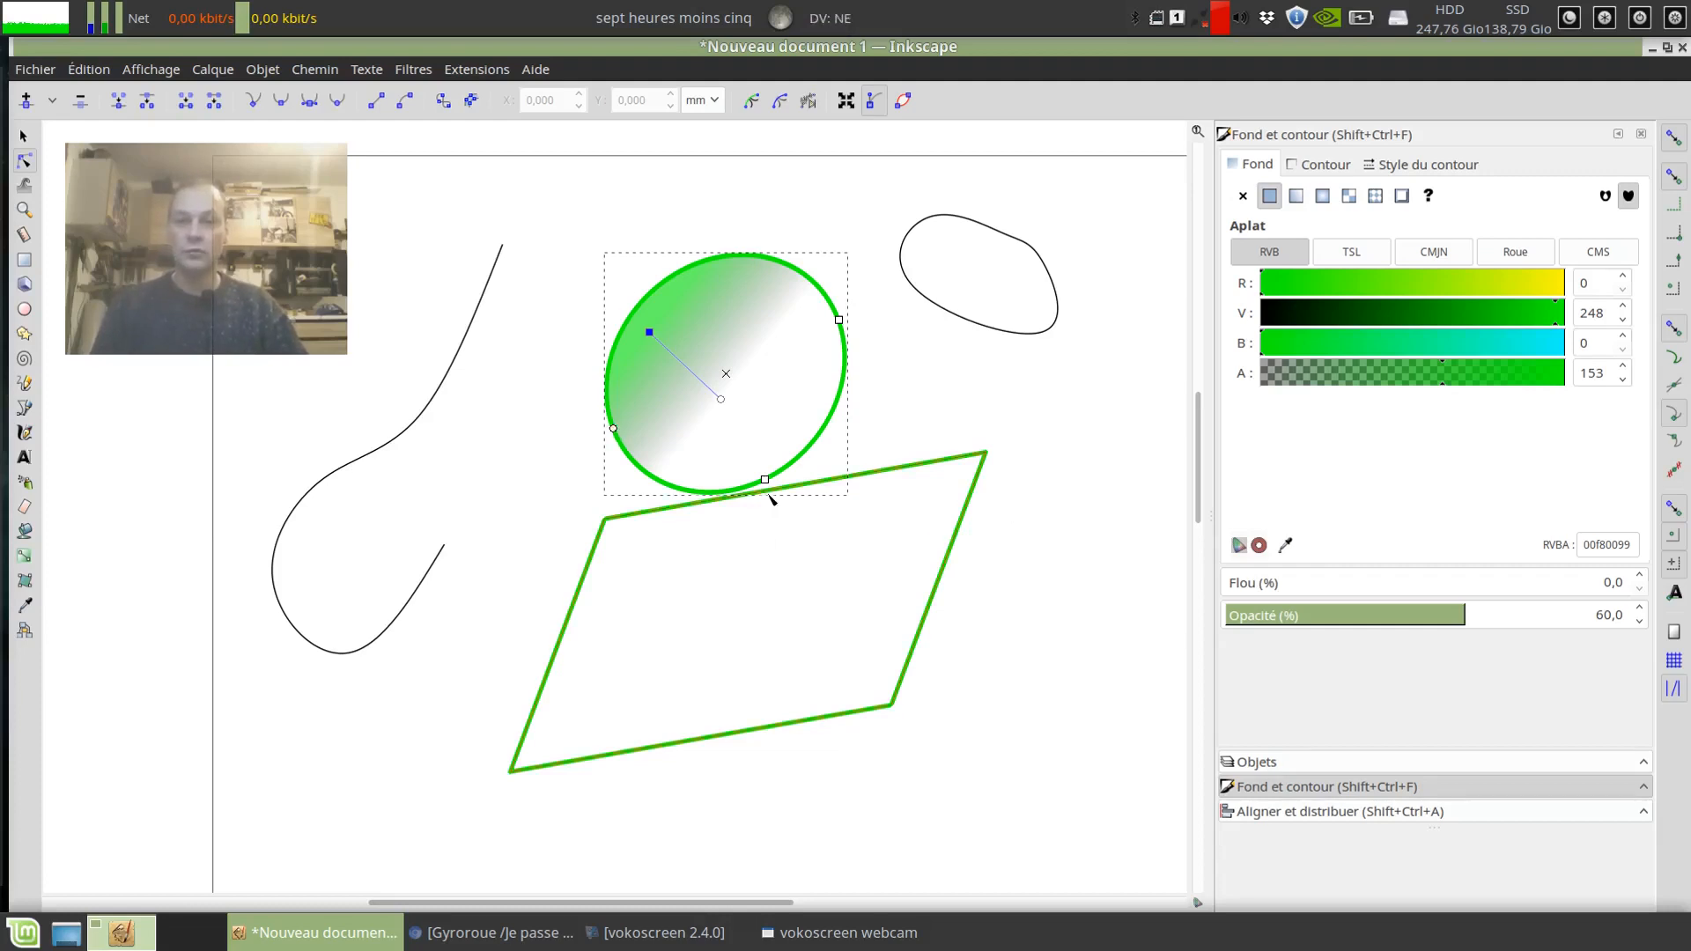
mouse_move(764, 480)
mouse_down()
mouse_move(739, 453)
mouse_move(761, 470)
mouse_up()
mouse_move(839, 320)
mouse_down()
mouse_move(790, 330)
mouse_move(853, 309)
mouse_move(830, 323)
mouse_up()
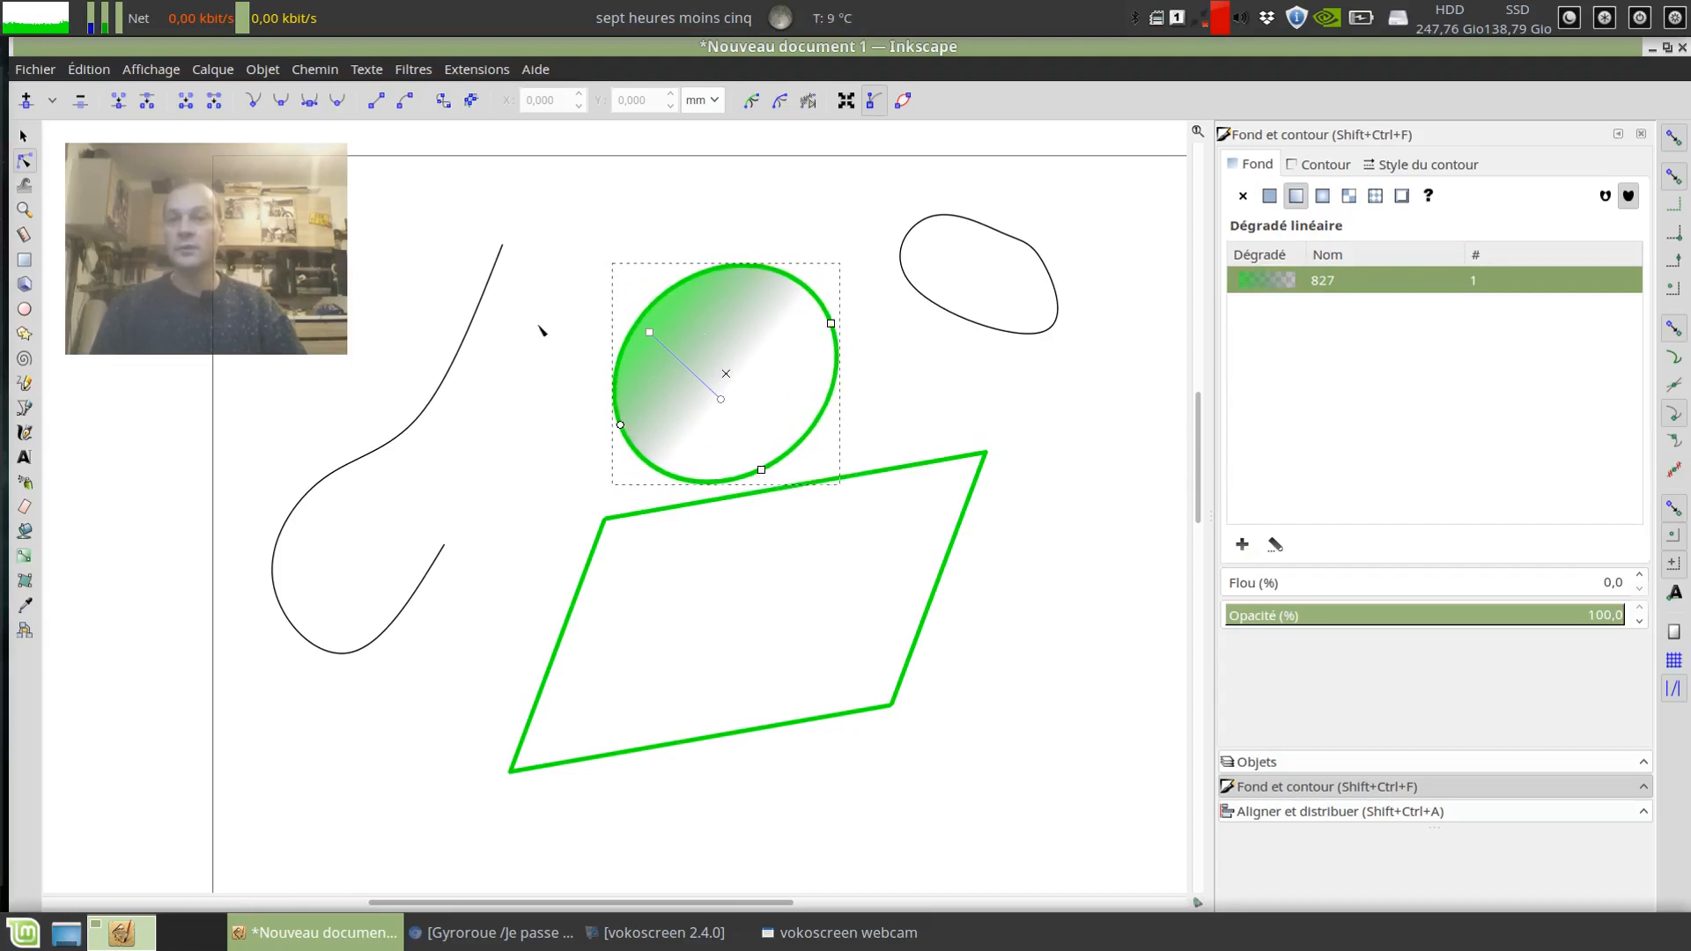
Draw a green-filled ellipse with radii of about 13.3 × 17 mm over the upper part of the open curve.
click(24, 309)
mouse_move(432, 268)
mouse_down()
mouse_move(544, 432)
mouse_move(563, 432)
mouse_up()
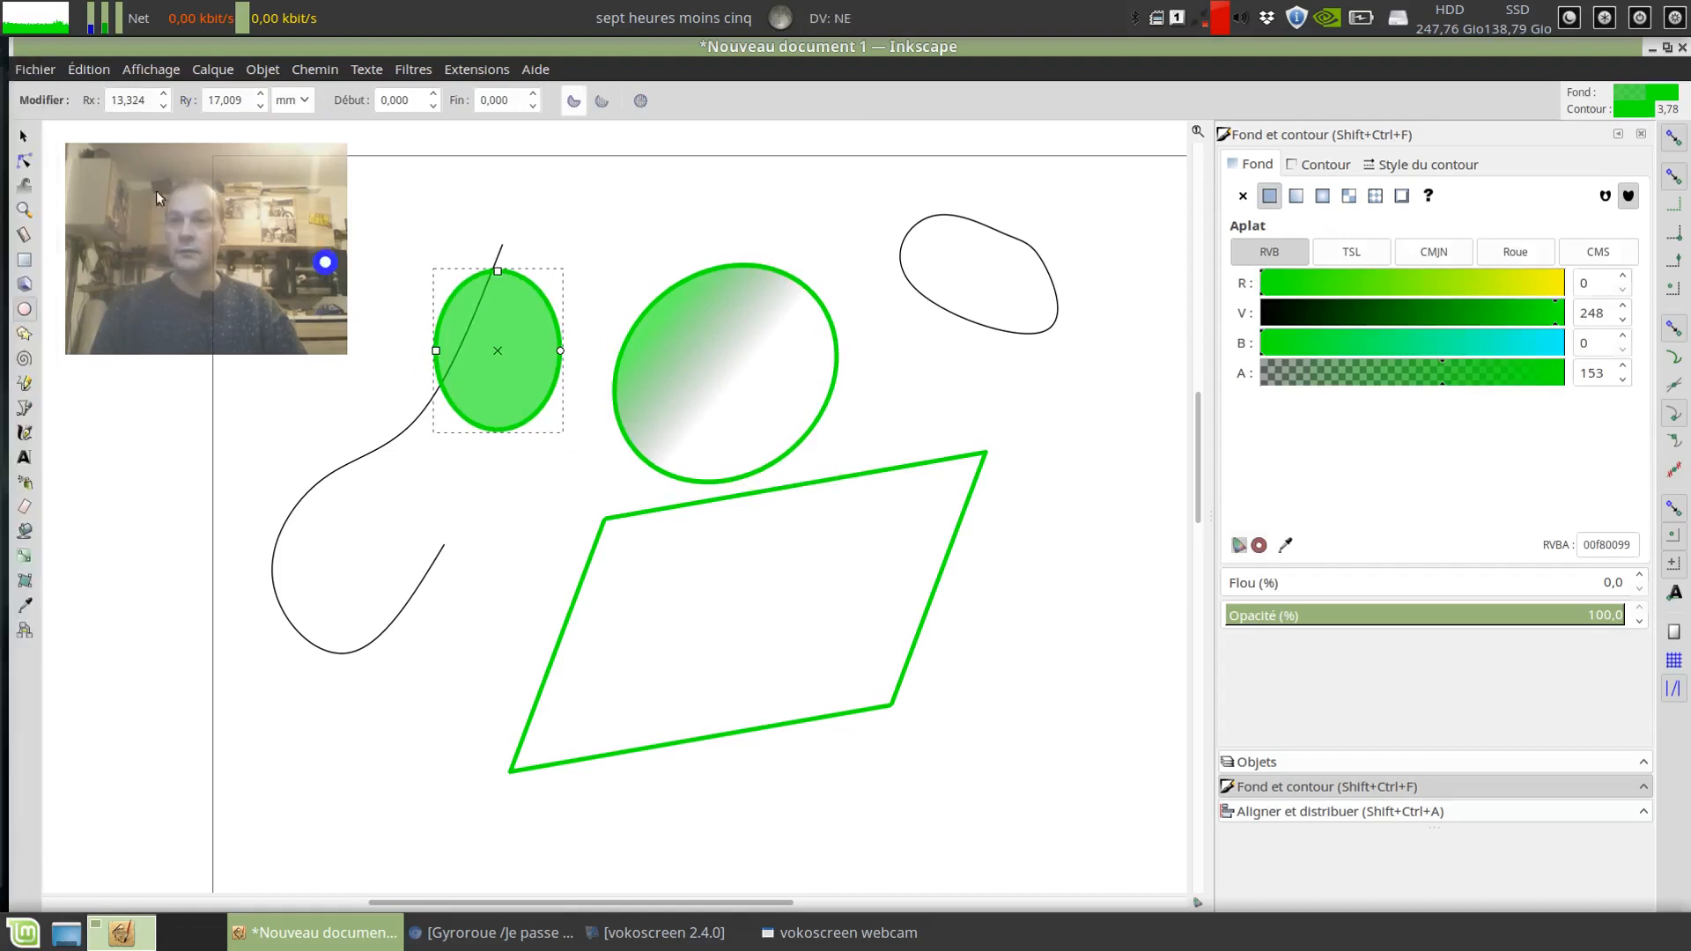
Reduce both radii of the small green ellipse slightly and open it into an arc with its node handles.
click(24, 161)
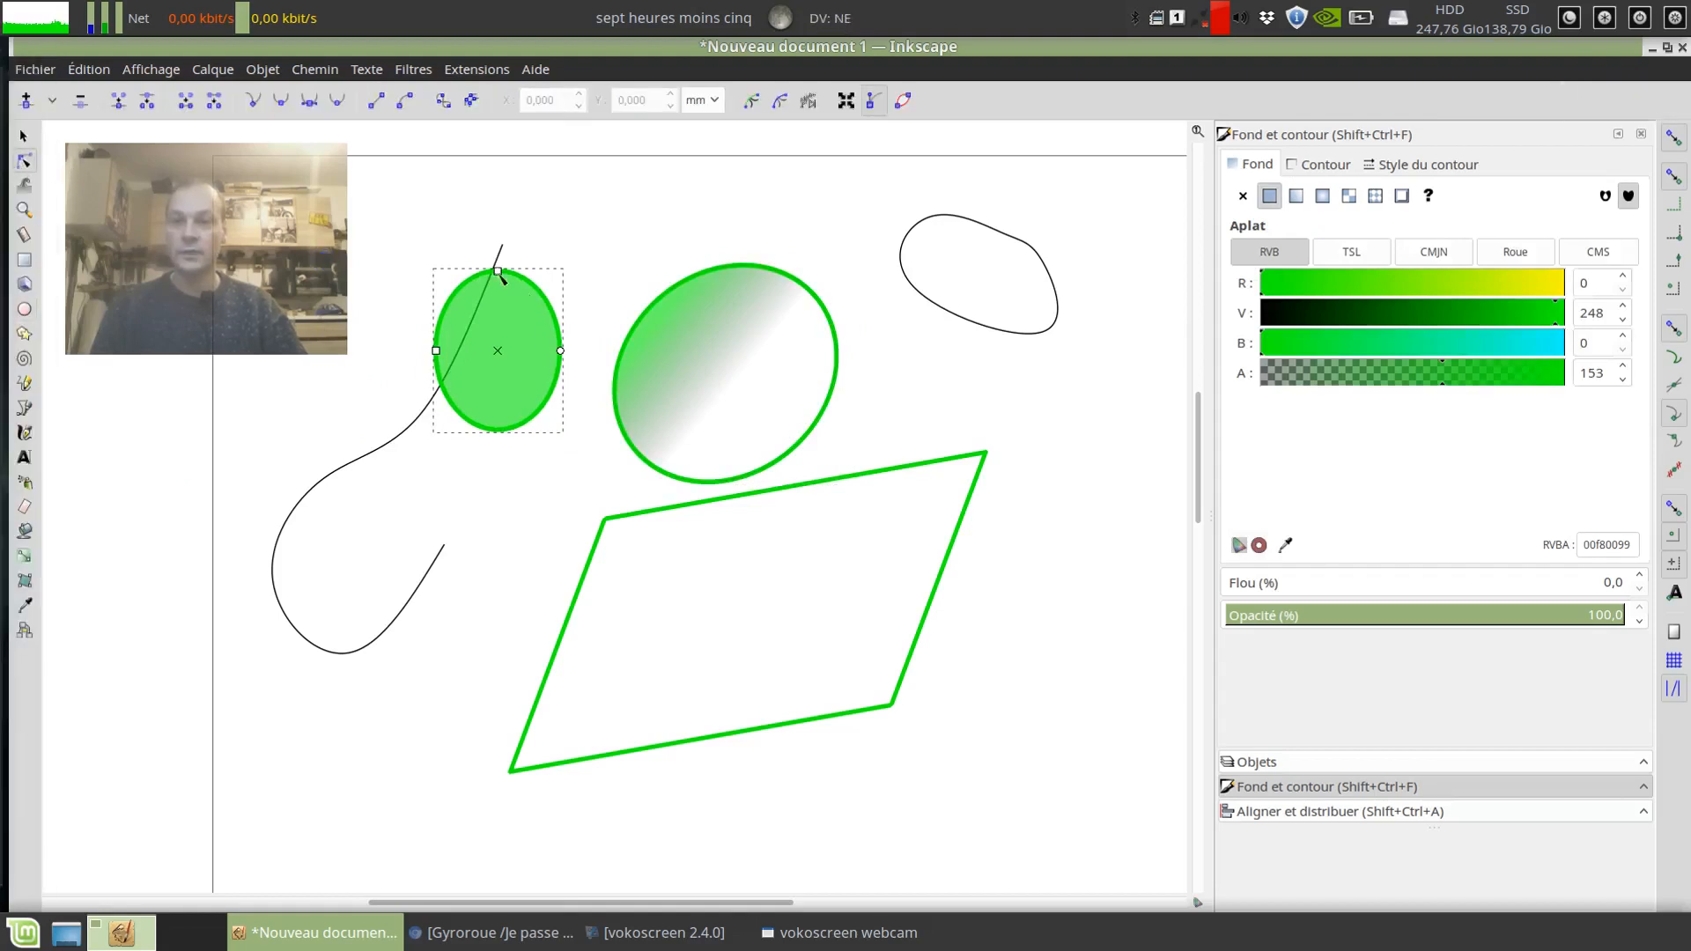
drag(498, 271, 497, 276)
drag(436, 351, 441, 350)
drag(555, 352, 476, 326)
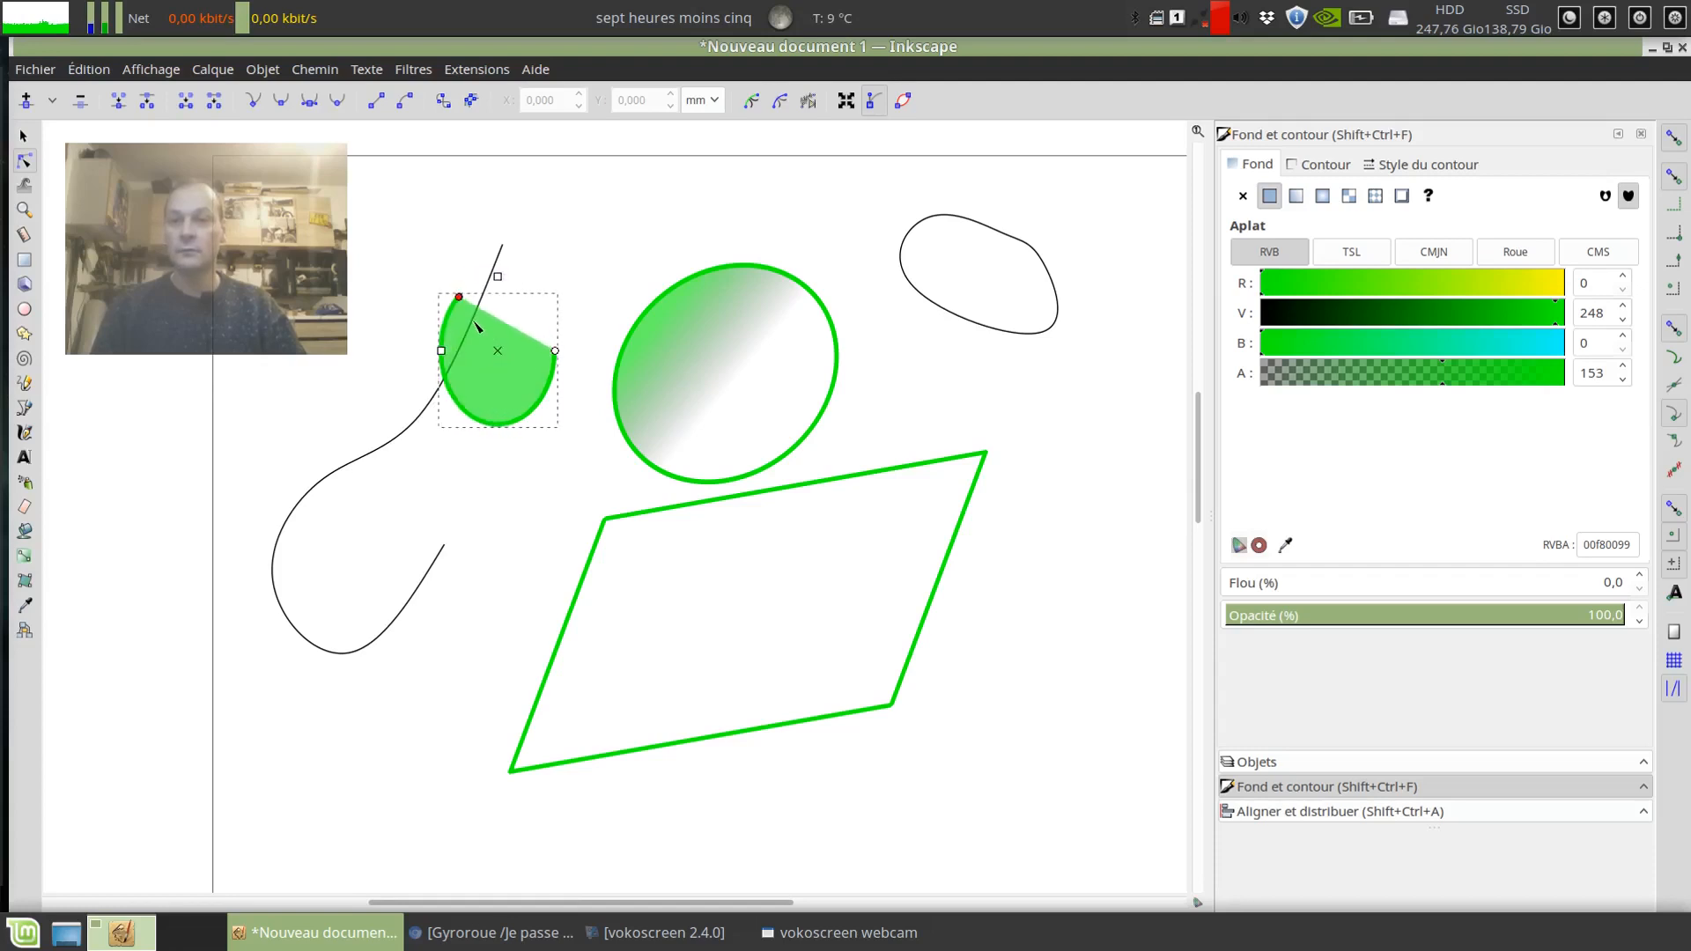
Lengthen the gradient ellipse slightly along one axis, flatten it along the other, and open it into an arc at its lower end.
click(834, 365)
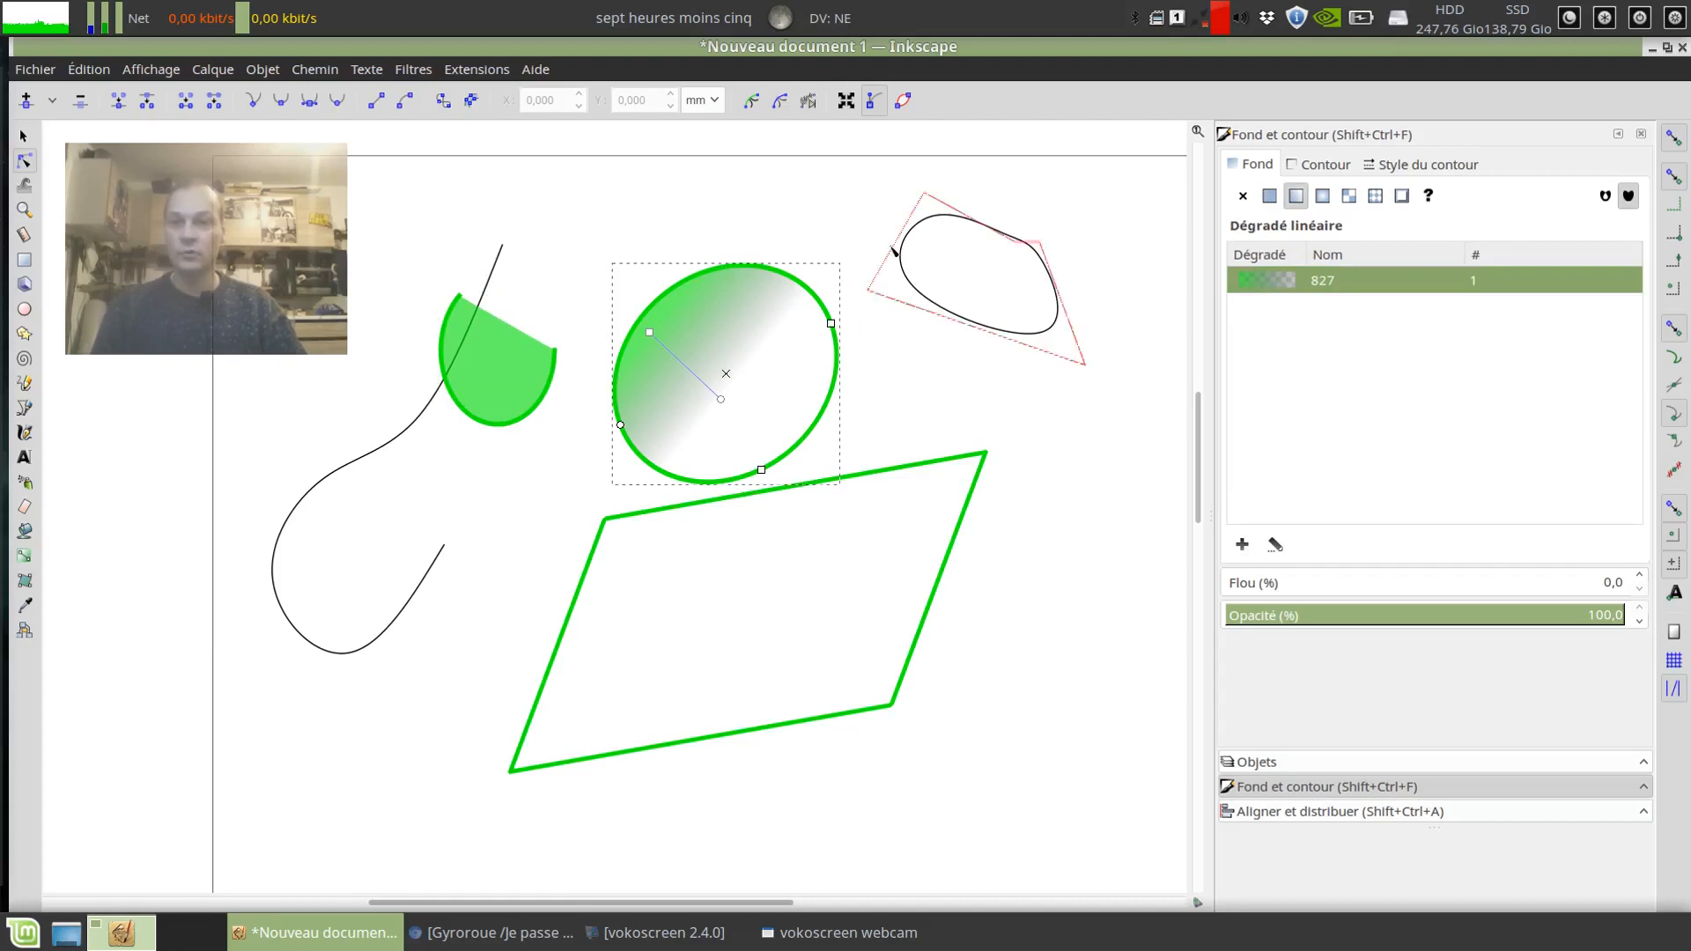
mouse_move(832, 324)
mouse_down()
mouse_move(785, 358)
mouse_move(860, 309)
mouse_move(836, 321)
mouse_up()
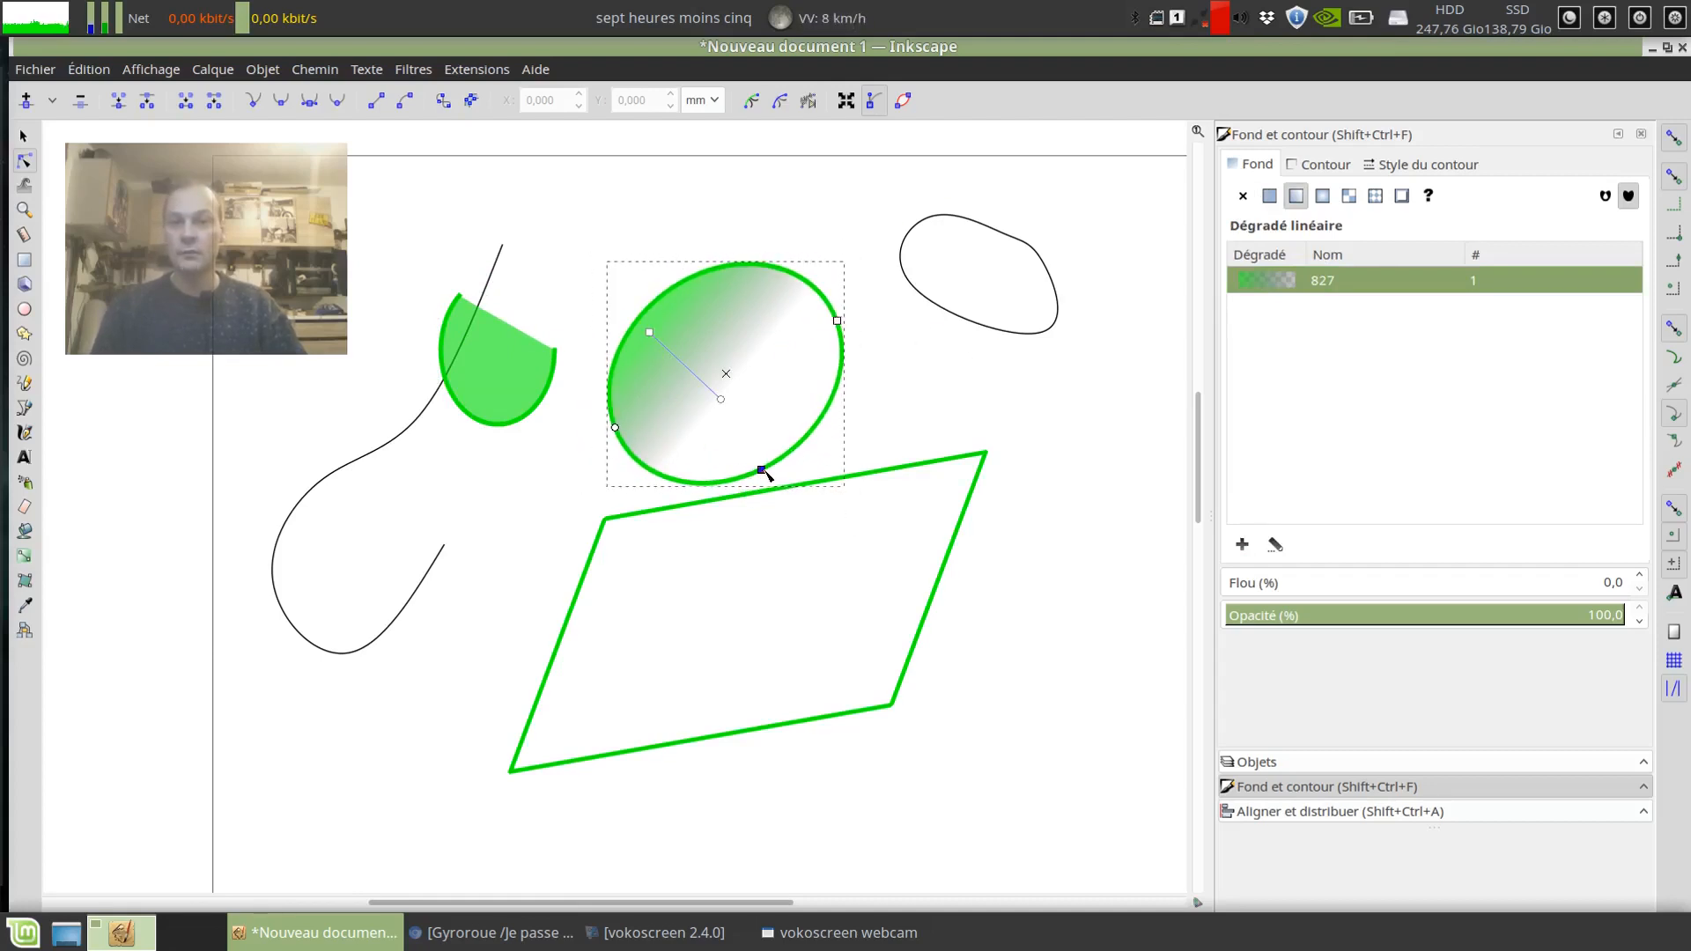
mouse_move(762, 470)
mouse_down()
mouse_move(747, 428)
mouse_move(756, 454)
mouse_up()
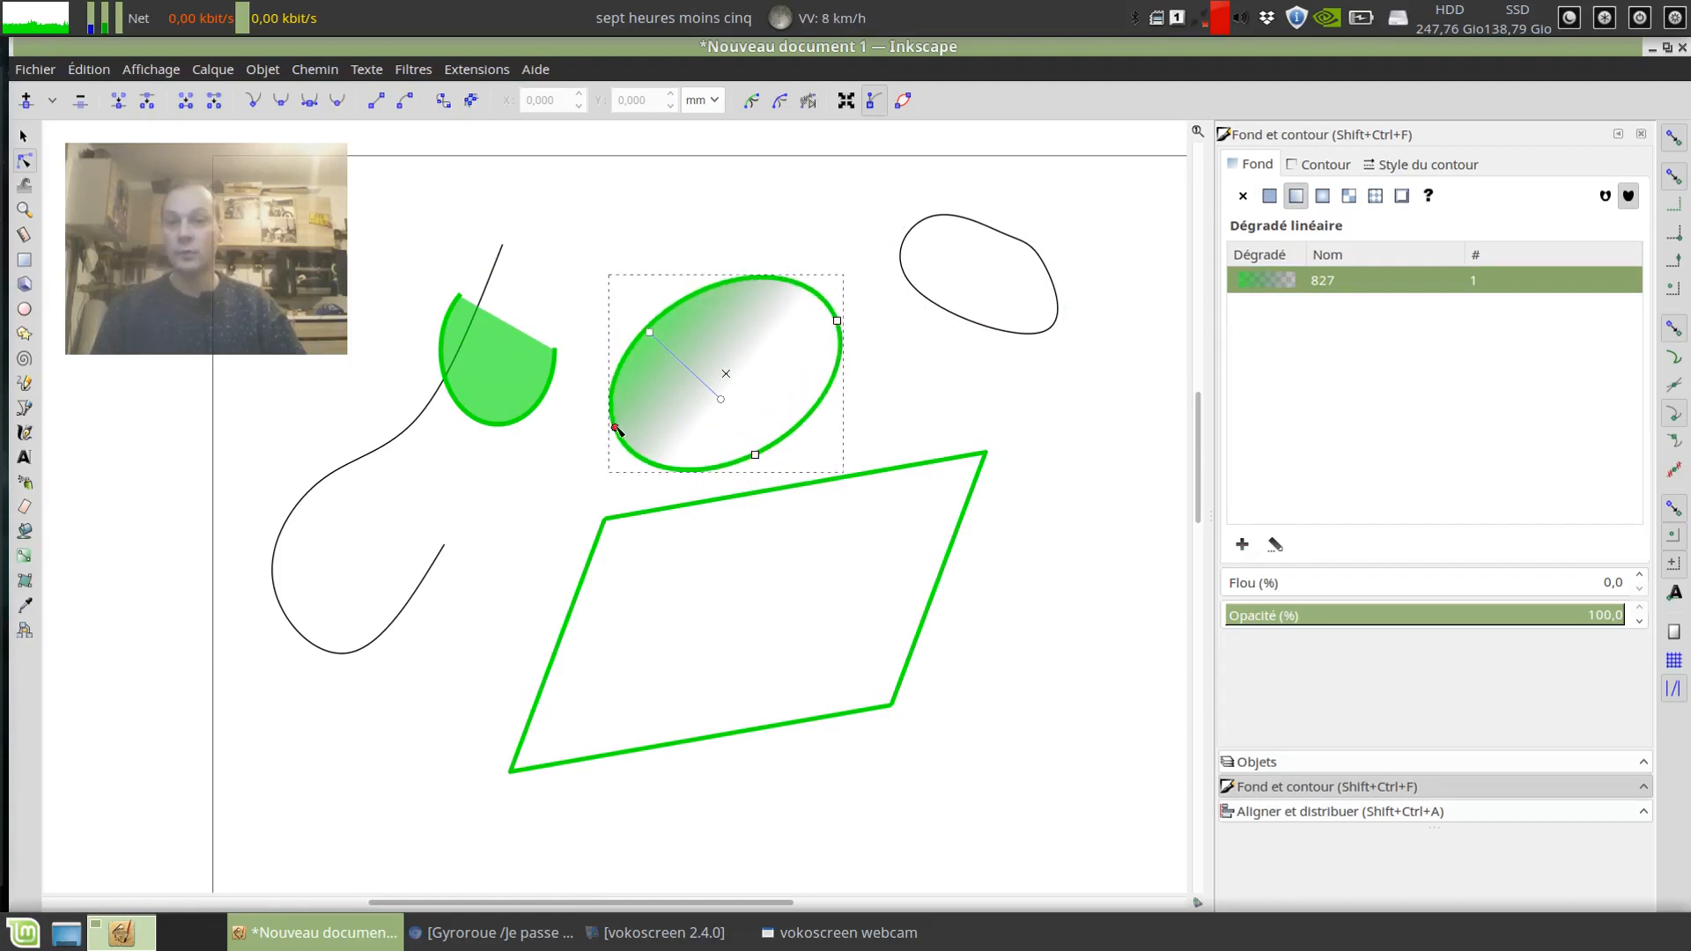
click(623, 321)
click(616, 429)
drag(616, 429, 703, 427)
click(546, 369)
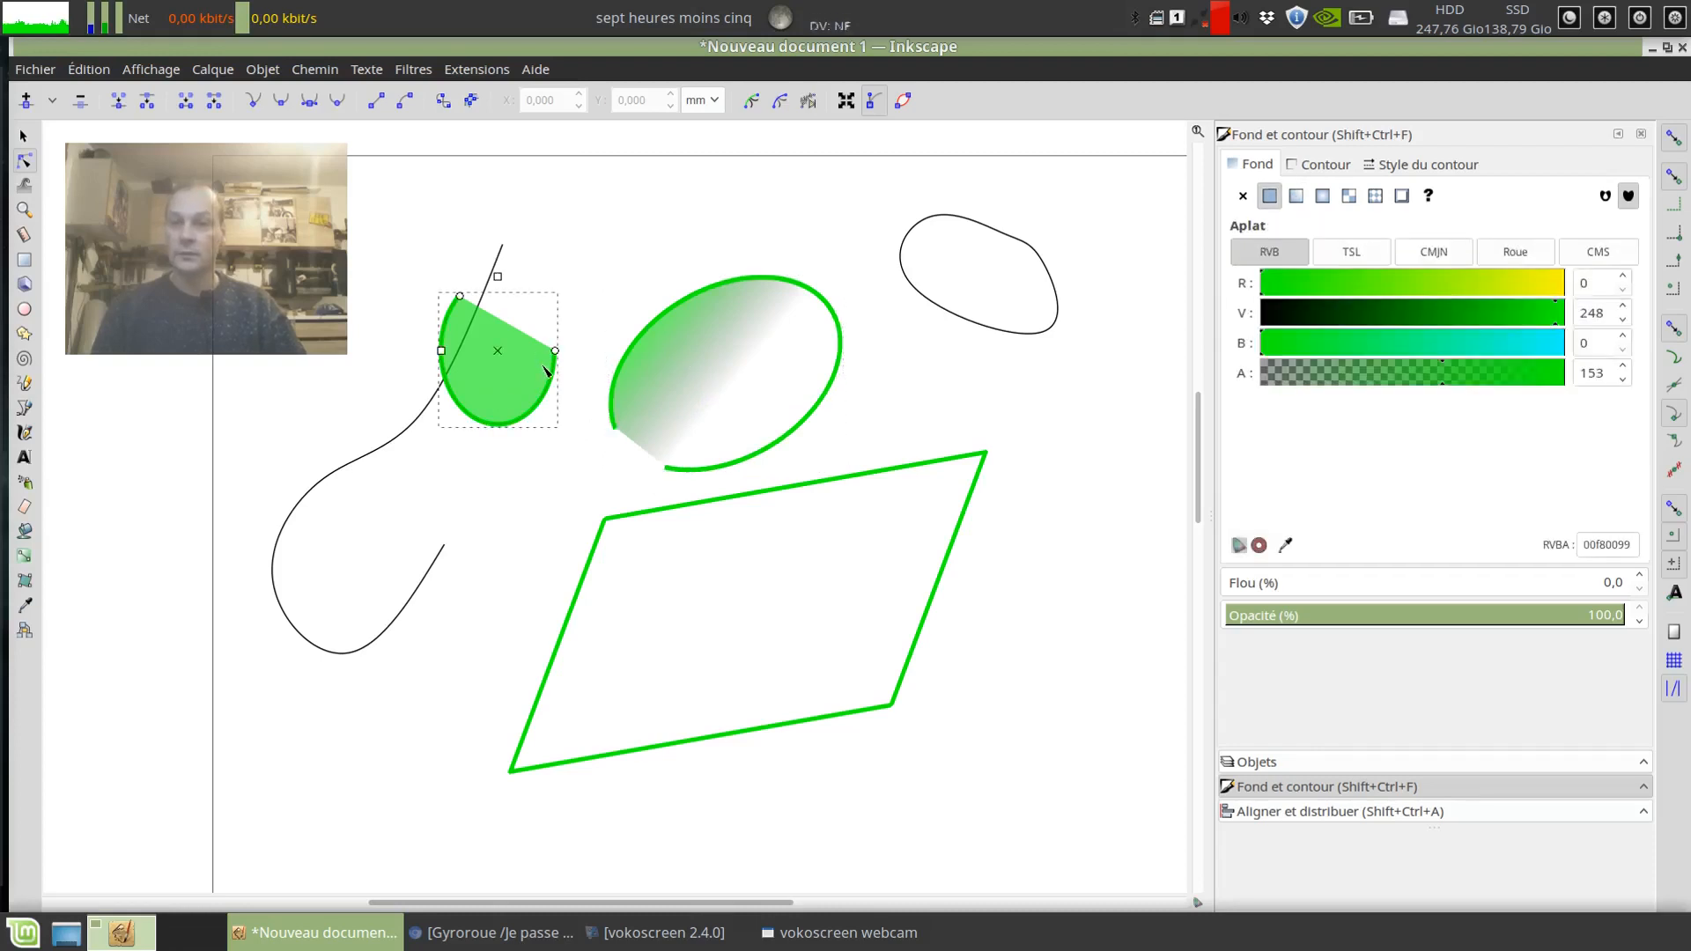
Shrink the unfilled green parallelogram with its shape handles and round its corners with elongated curves.
click(898, 468)
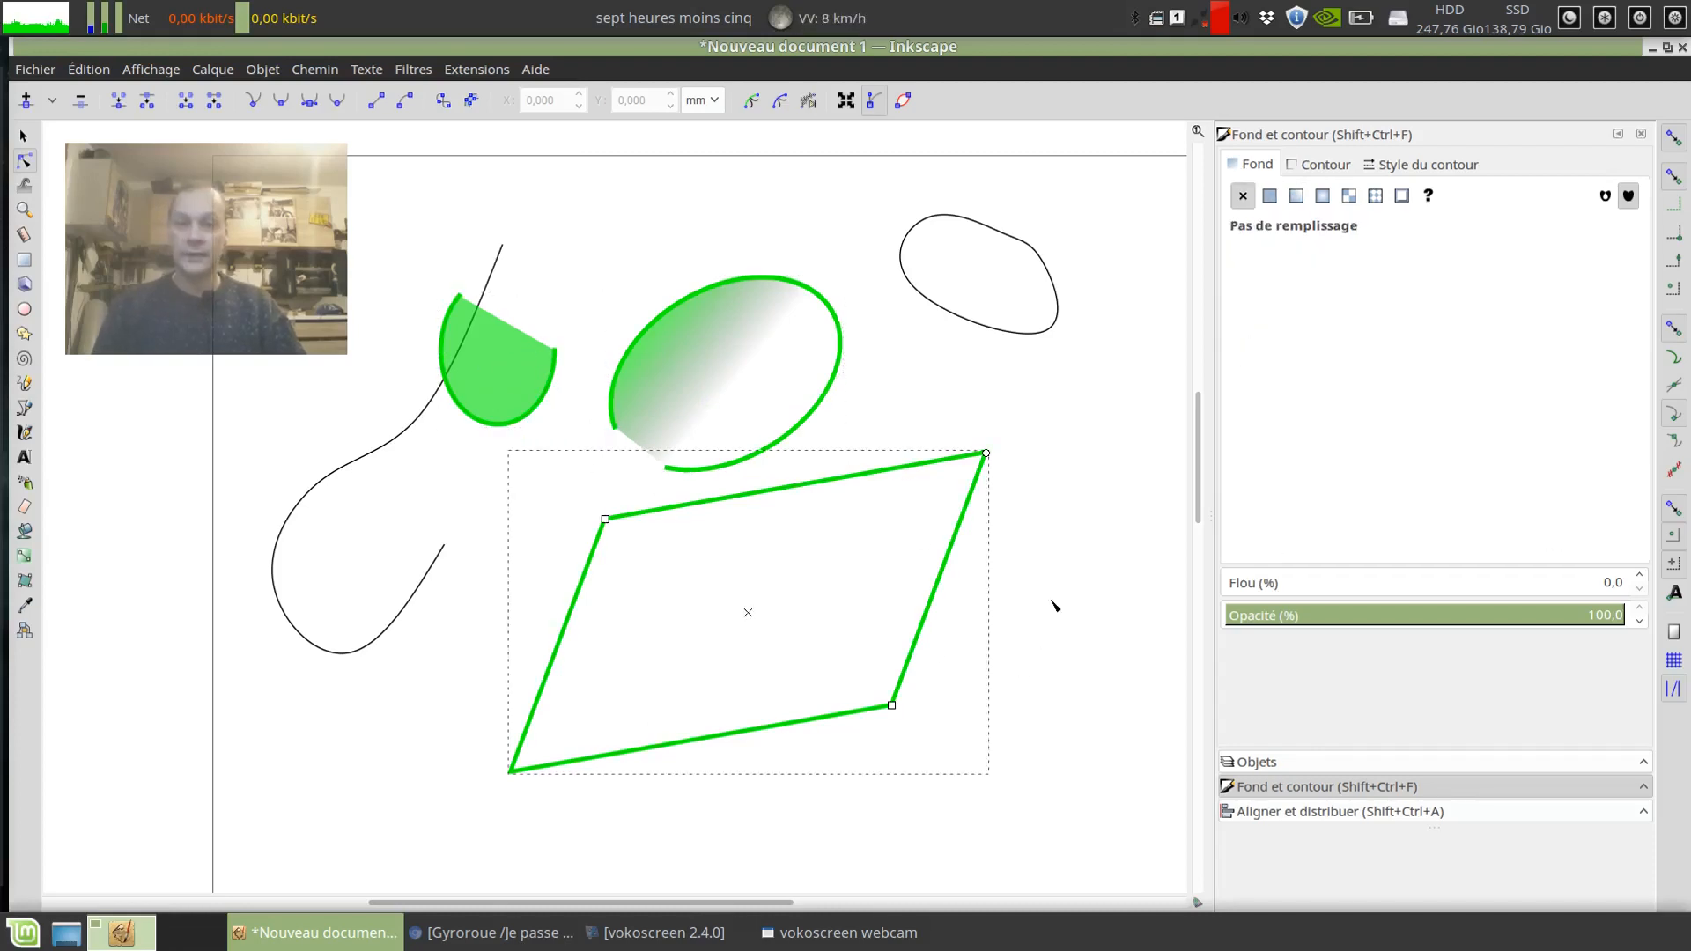
drag(605, 519, 603, 482)
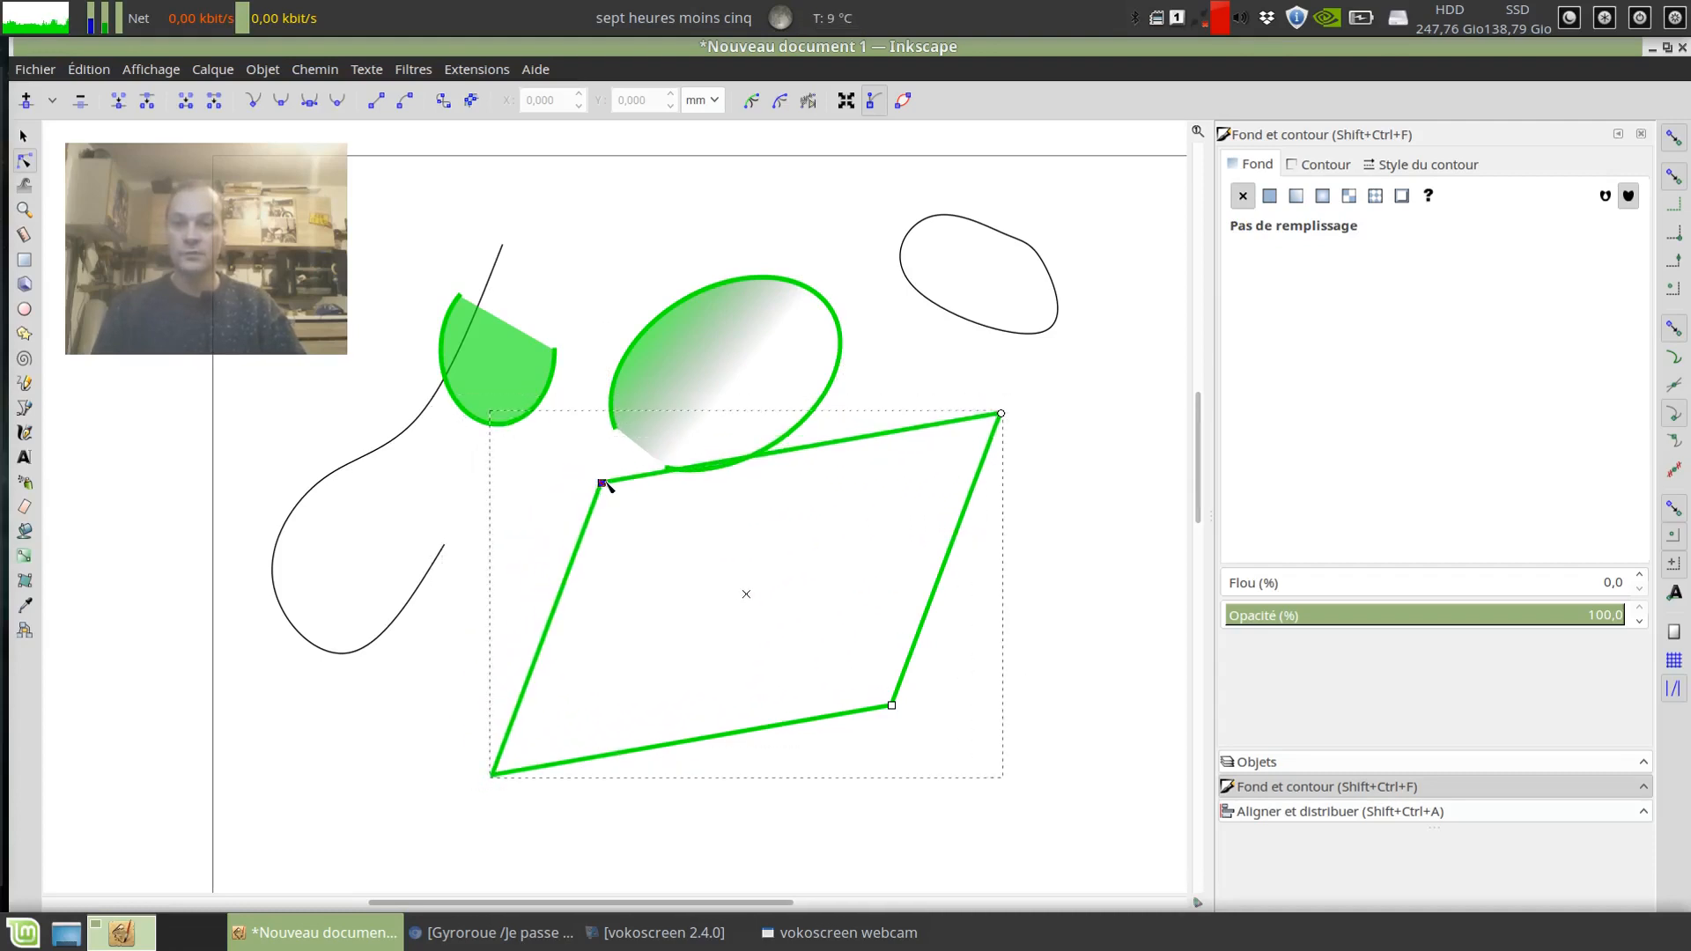
drag(894, 703, 838, 674)
drag(603, 484, 620, 516)
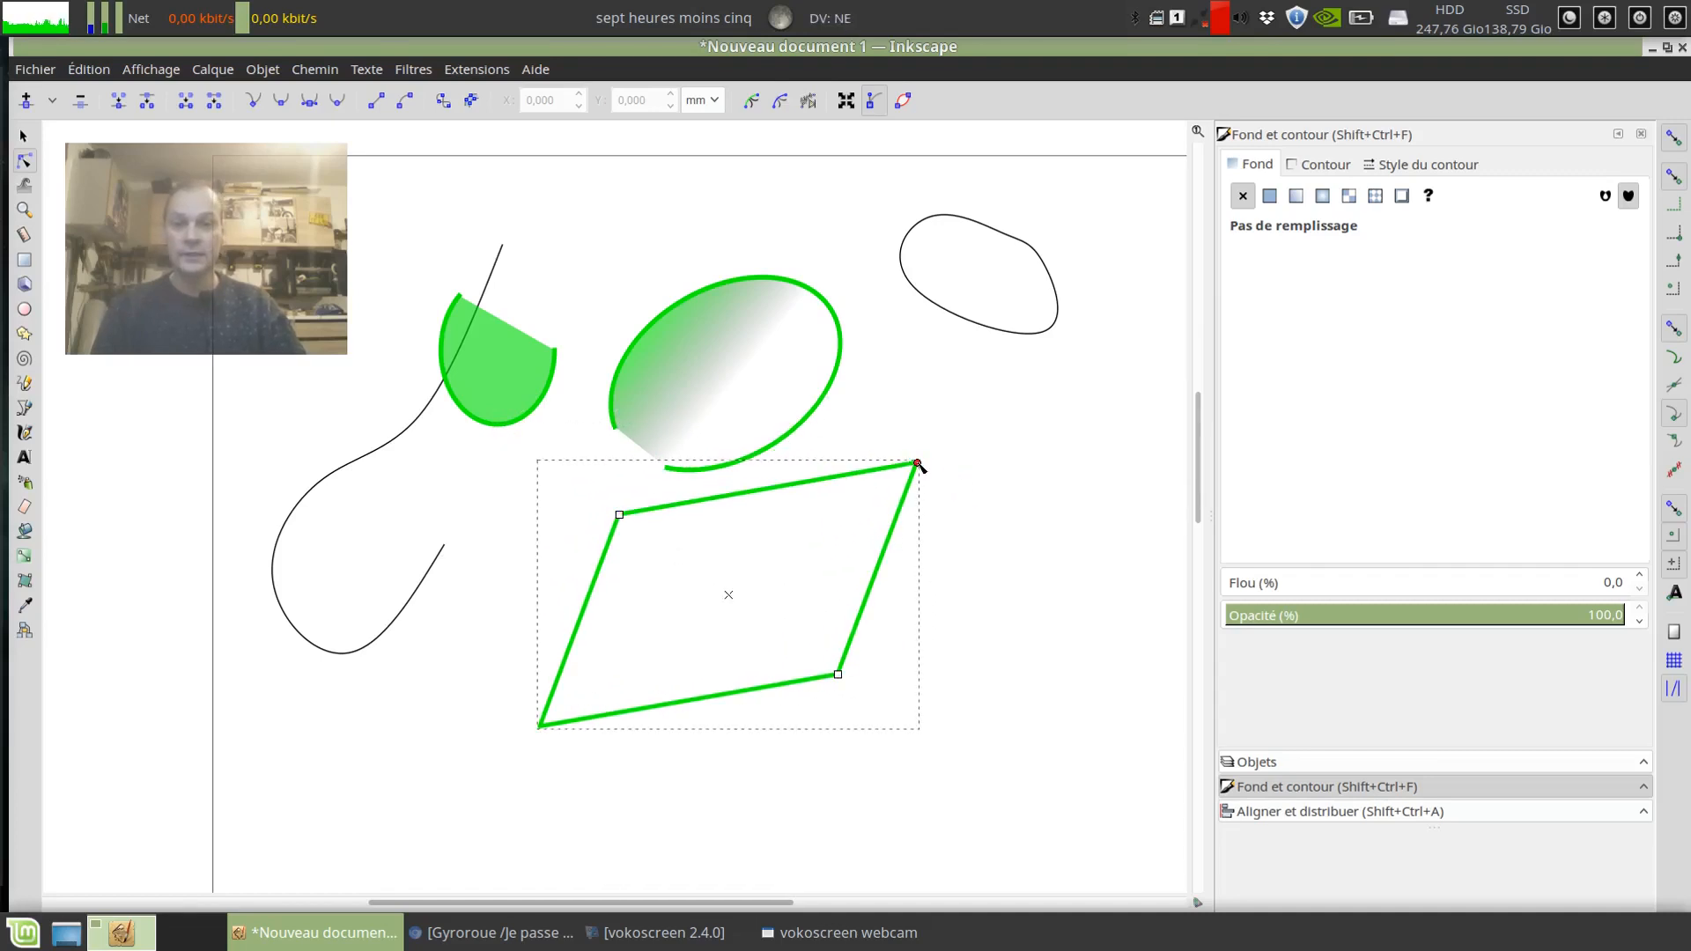
drag(917, 463, 936, 546)
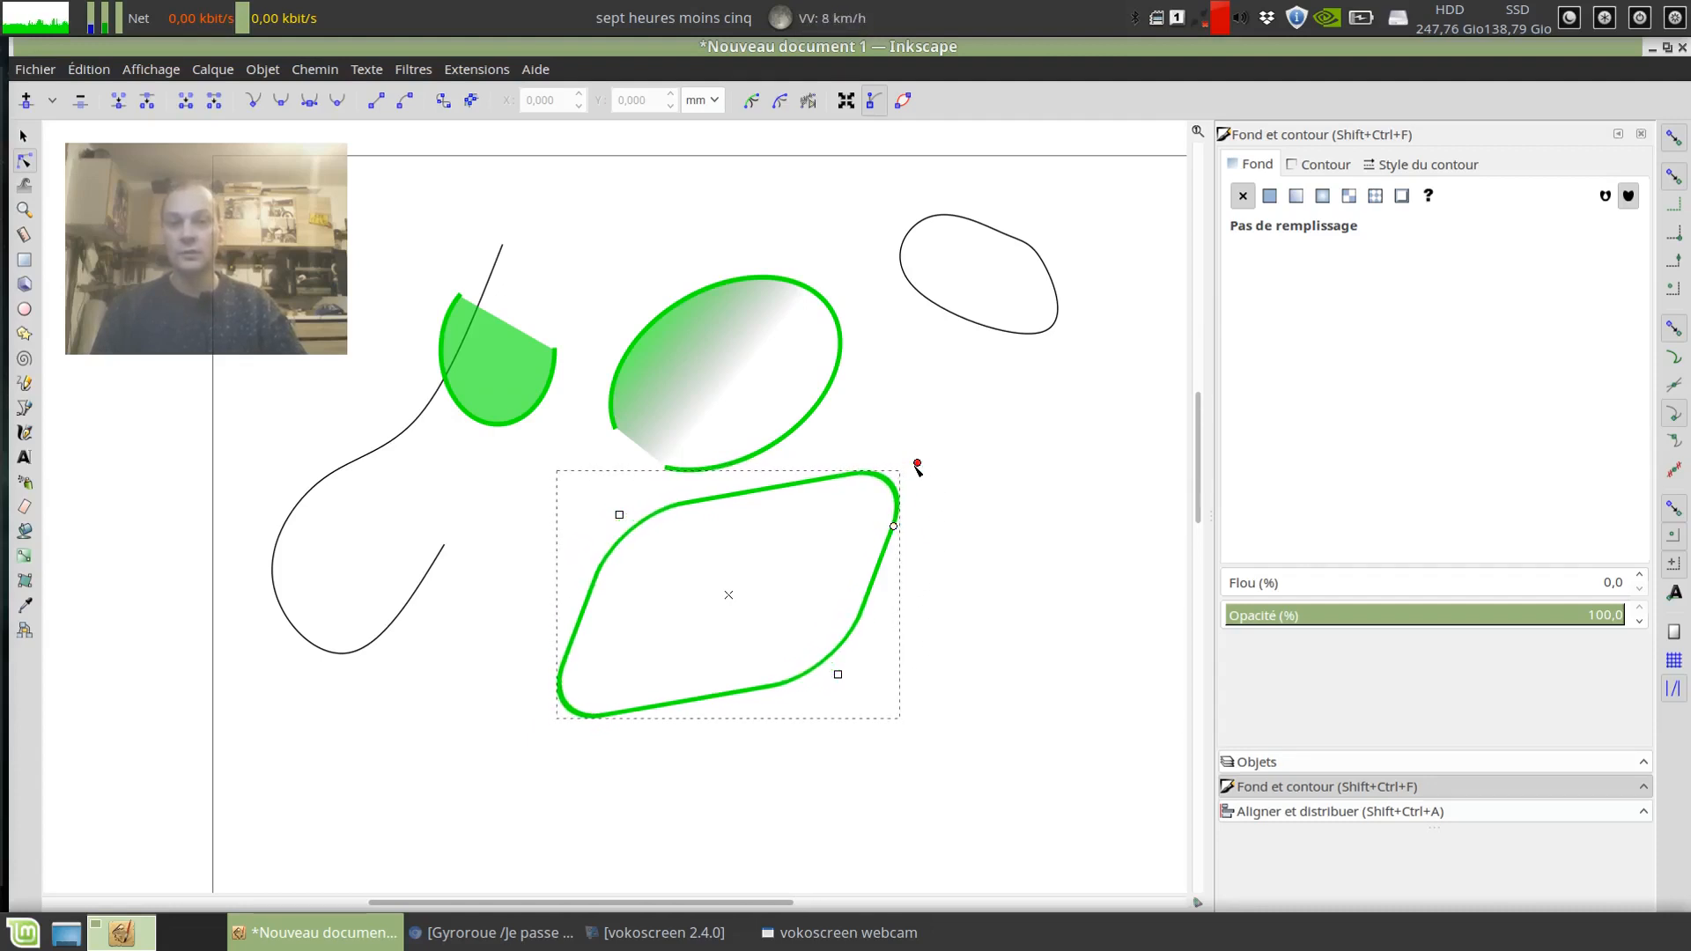
drag(917, 463, 774, 472)
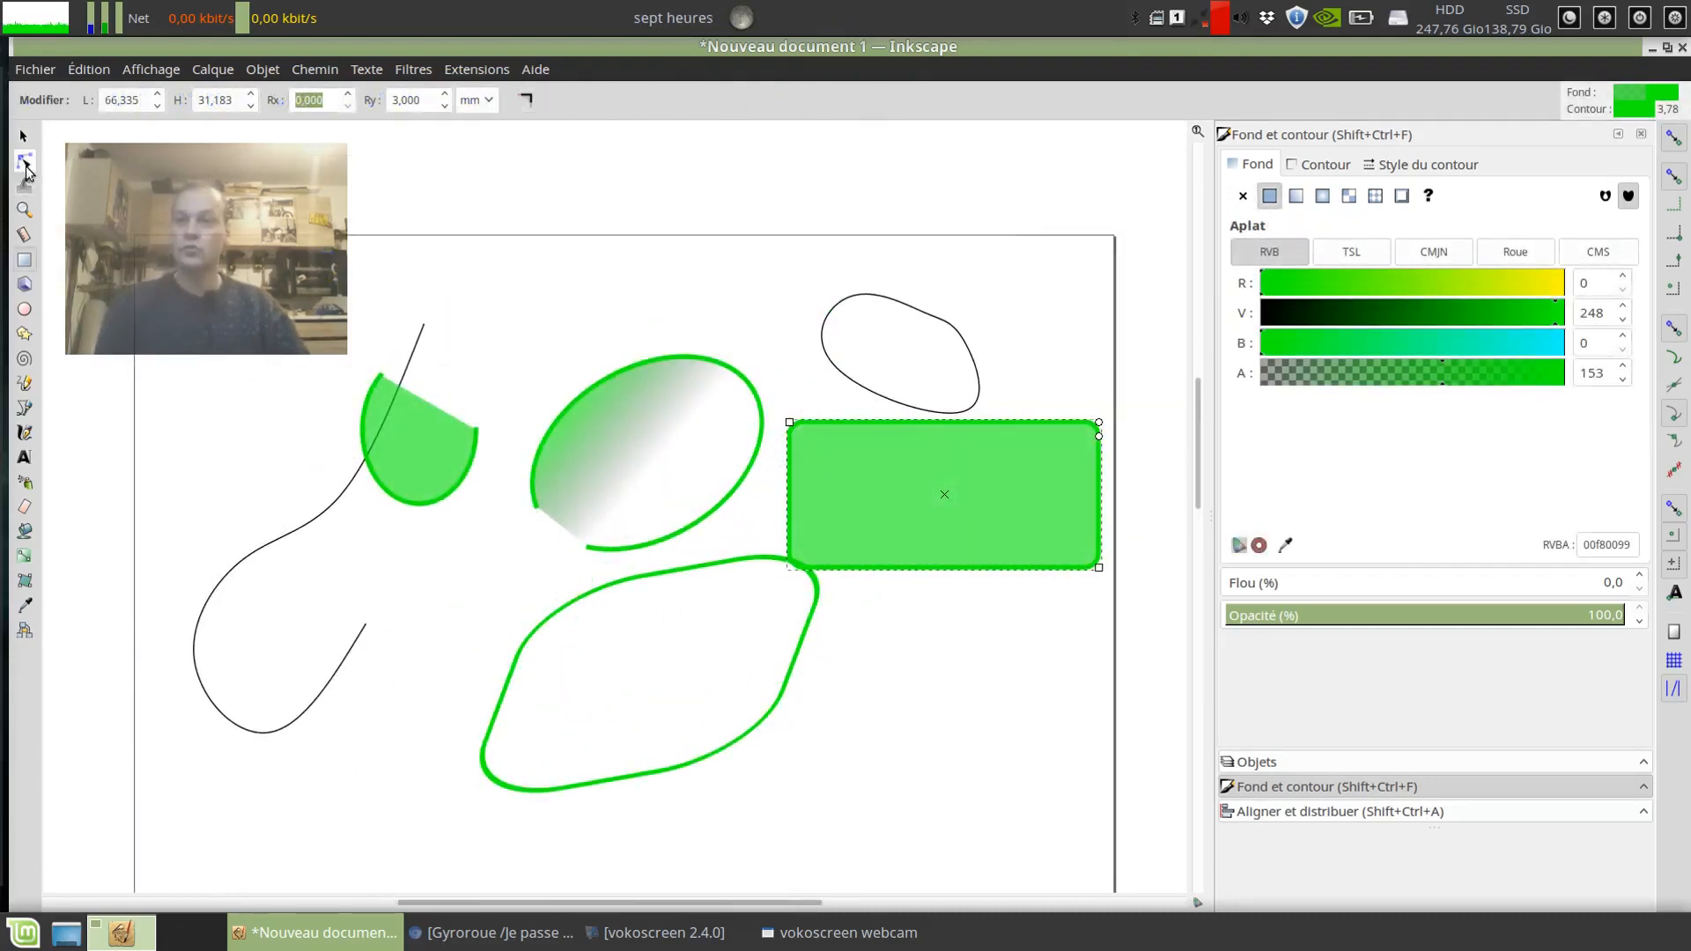
Reshape the unfilled closed curve above the green rectangle by moving its leftmost control node up and outward.
click(26, 162)
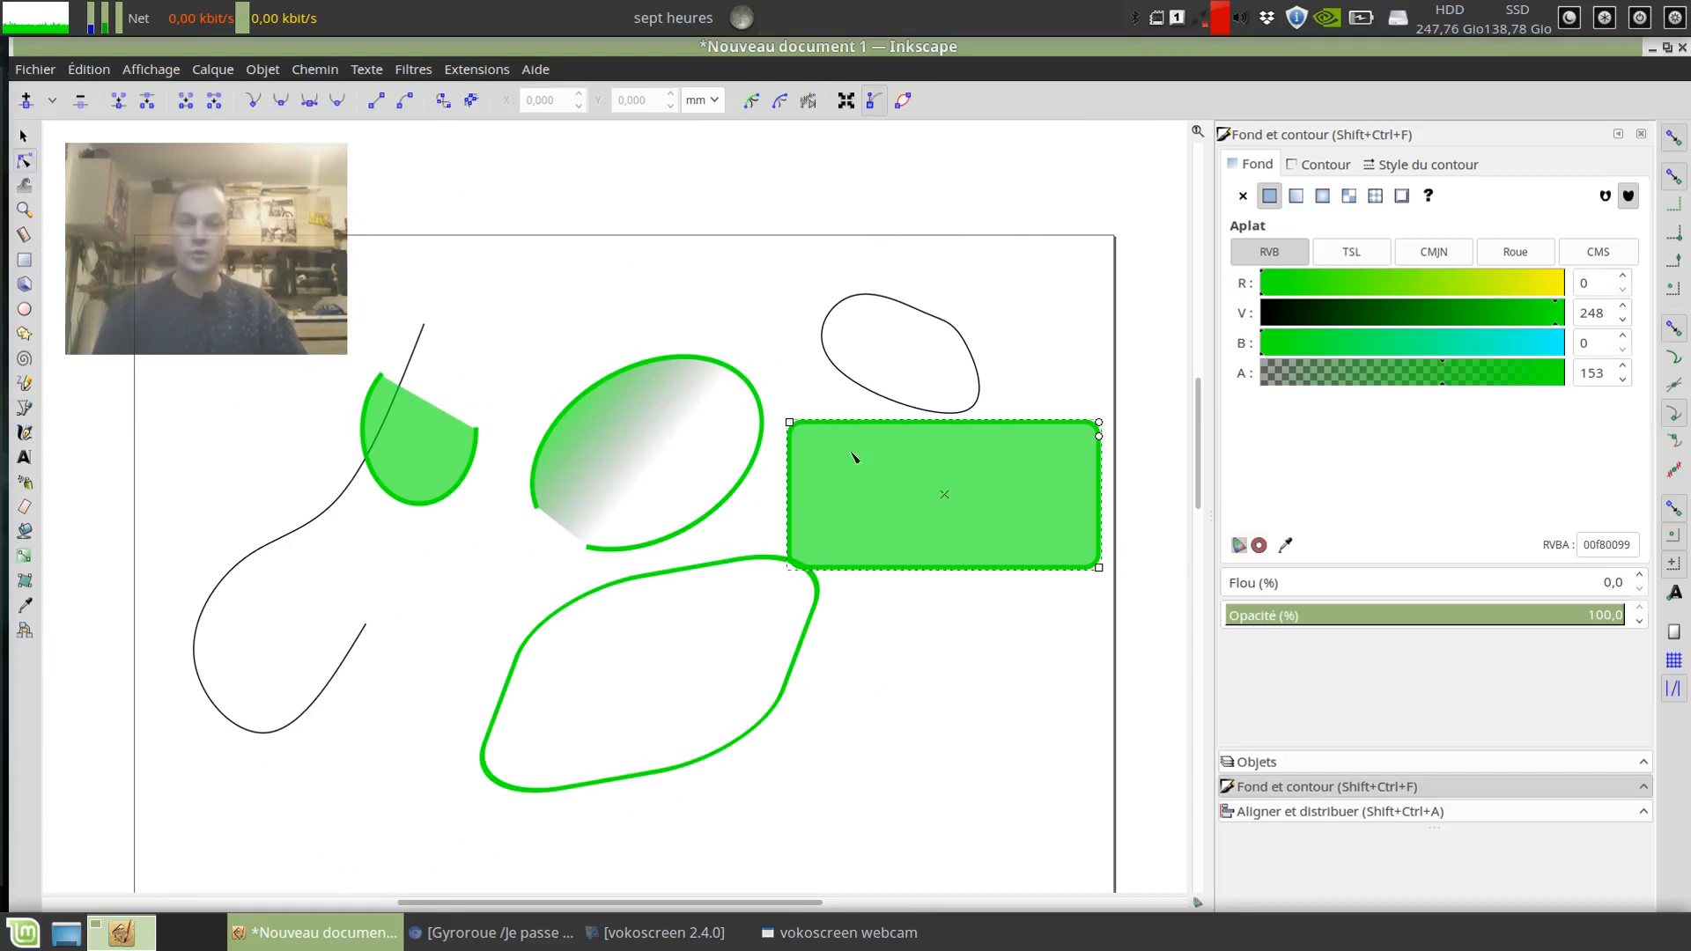
click(730, 490)
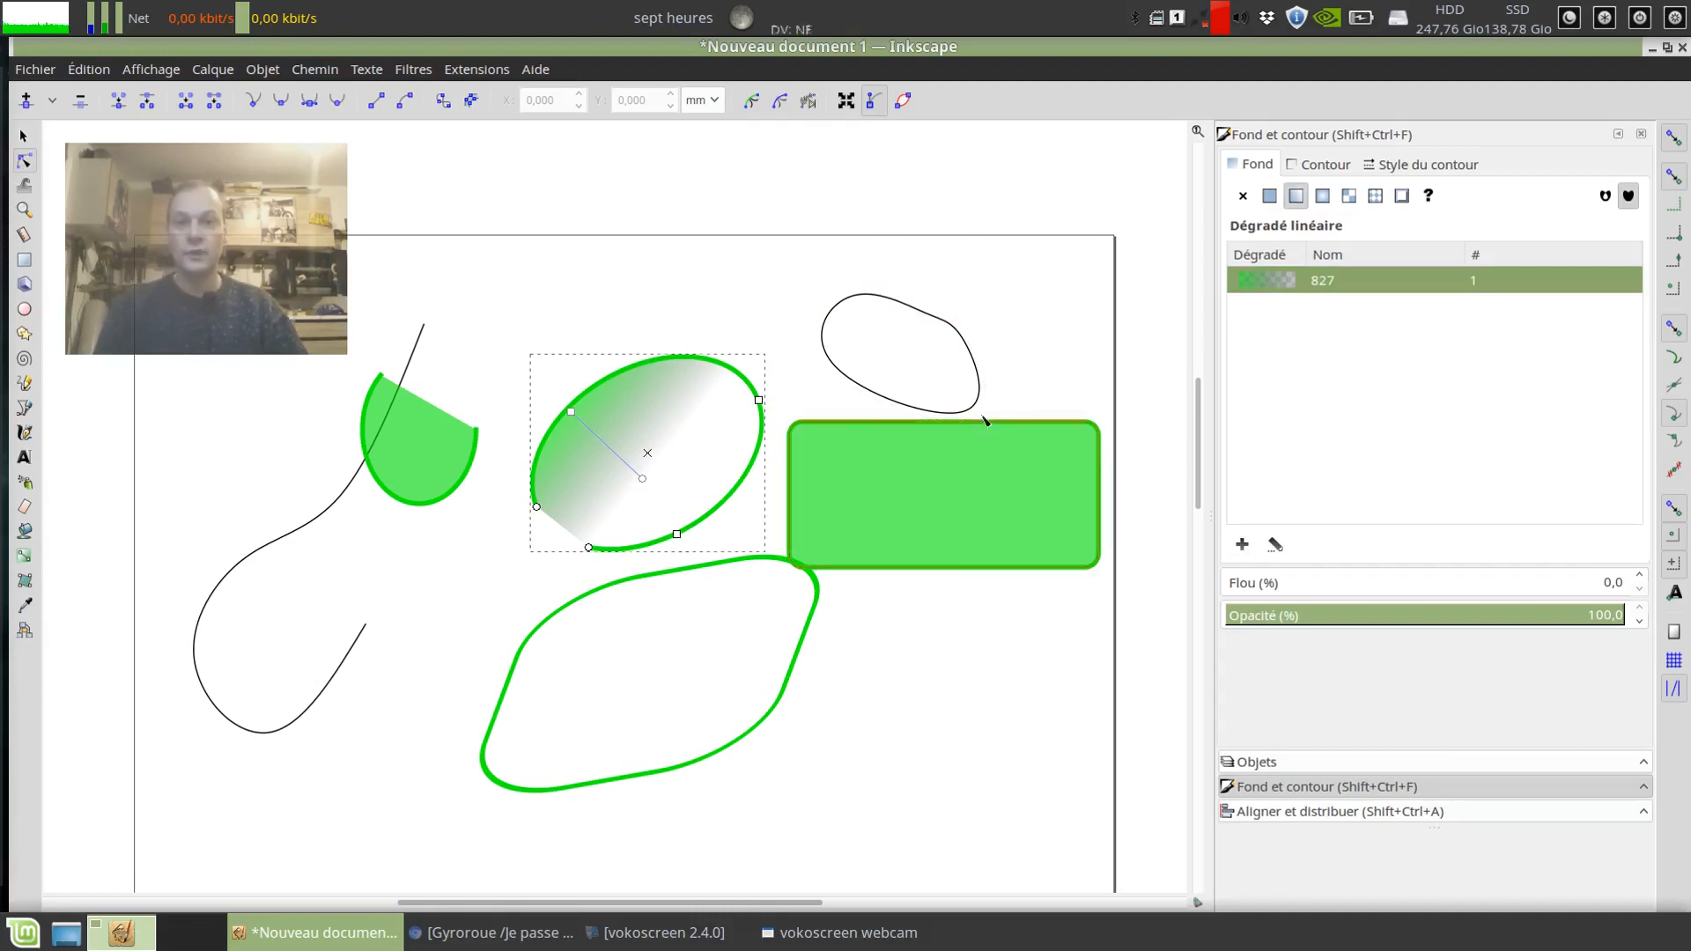
click(917, 316)
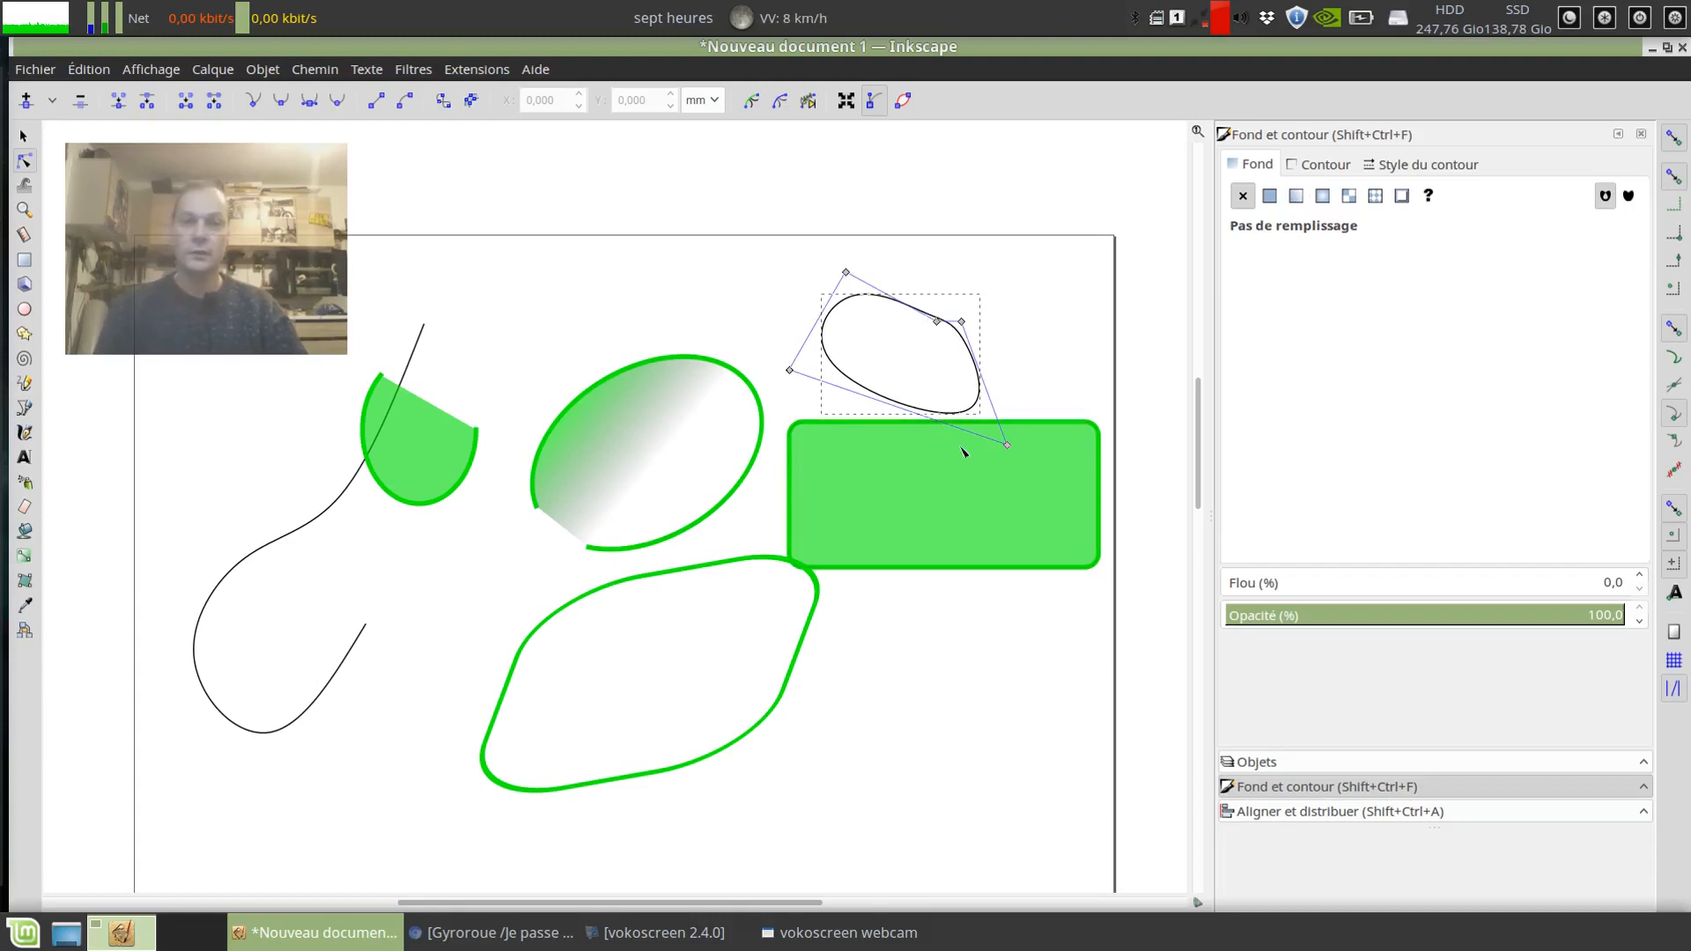
drag(789, 370, 750, 321)
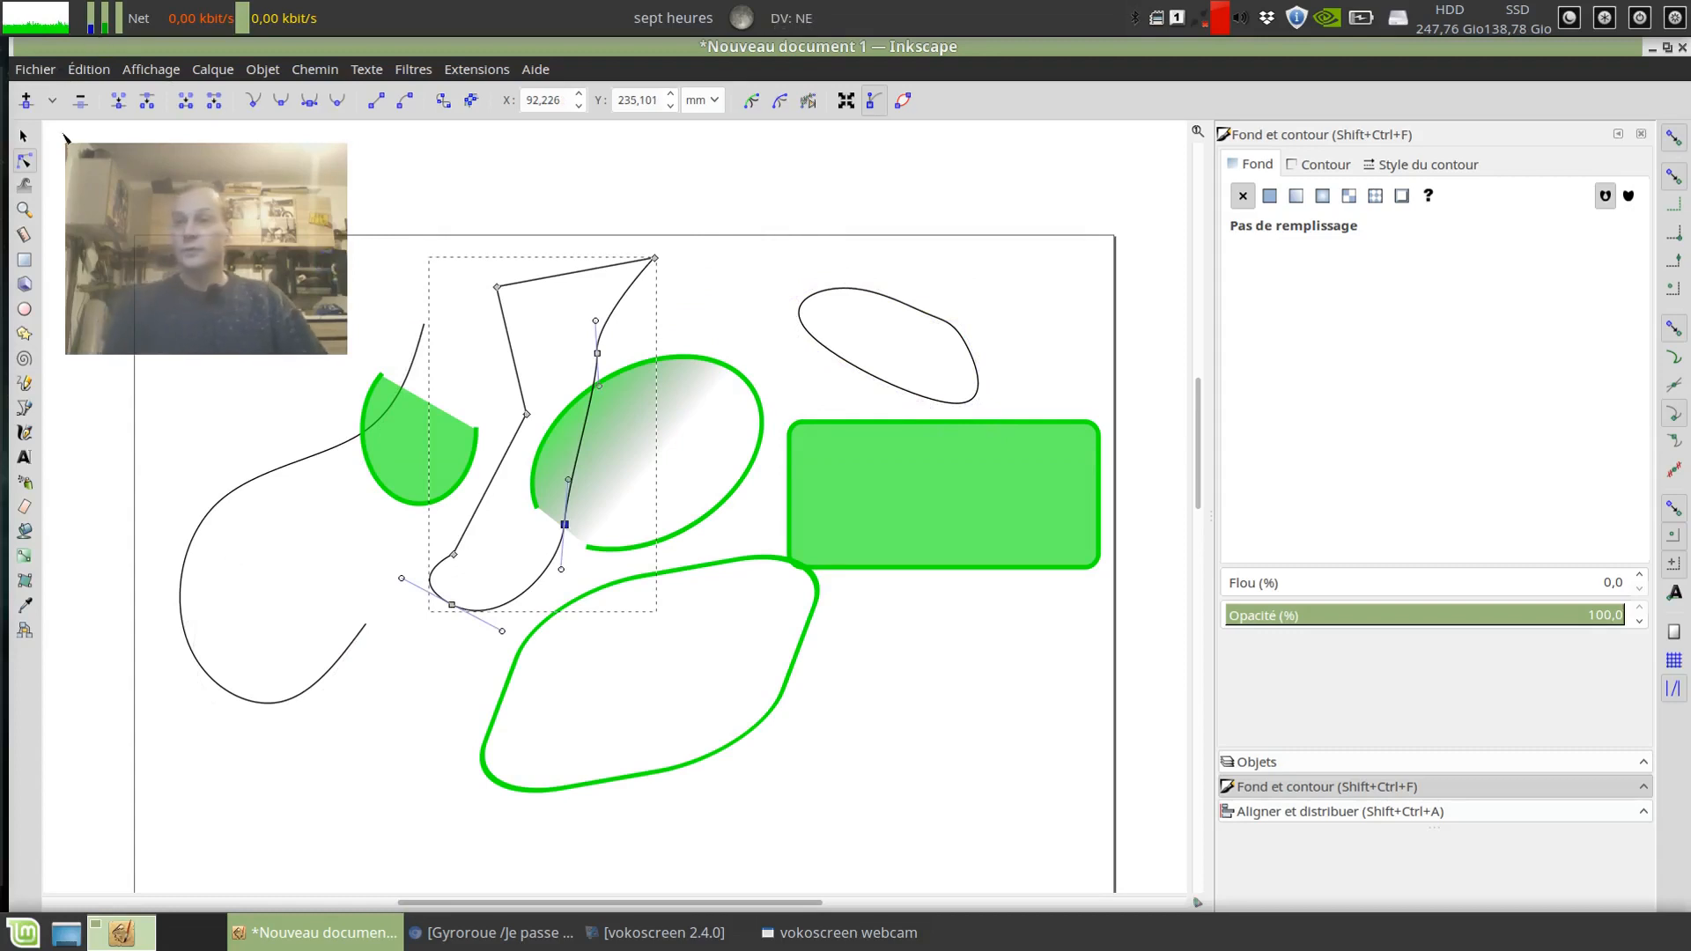
Move the angular unfilled closed path from over the gradient ellipse onto the green rectangle, extending below it.
click(29, 136)
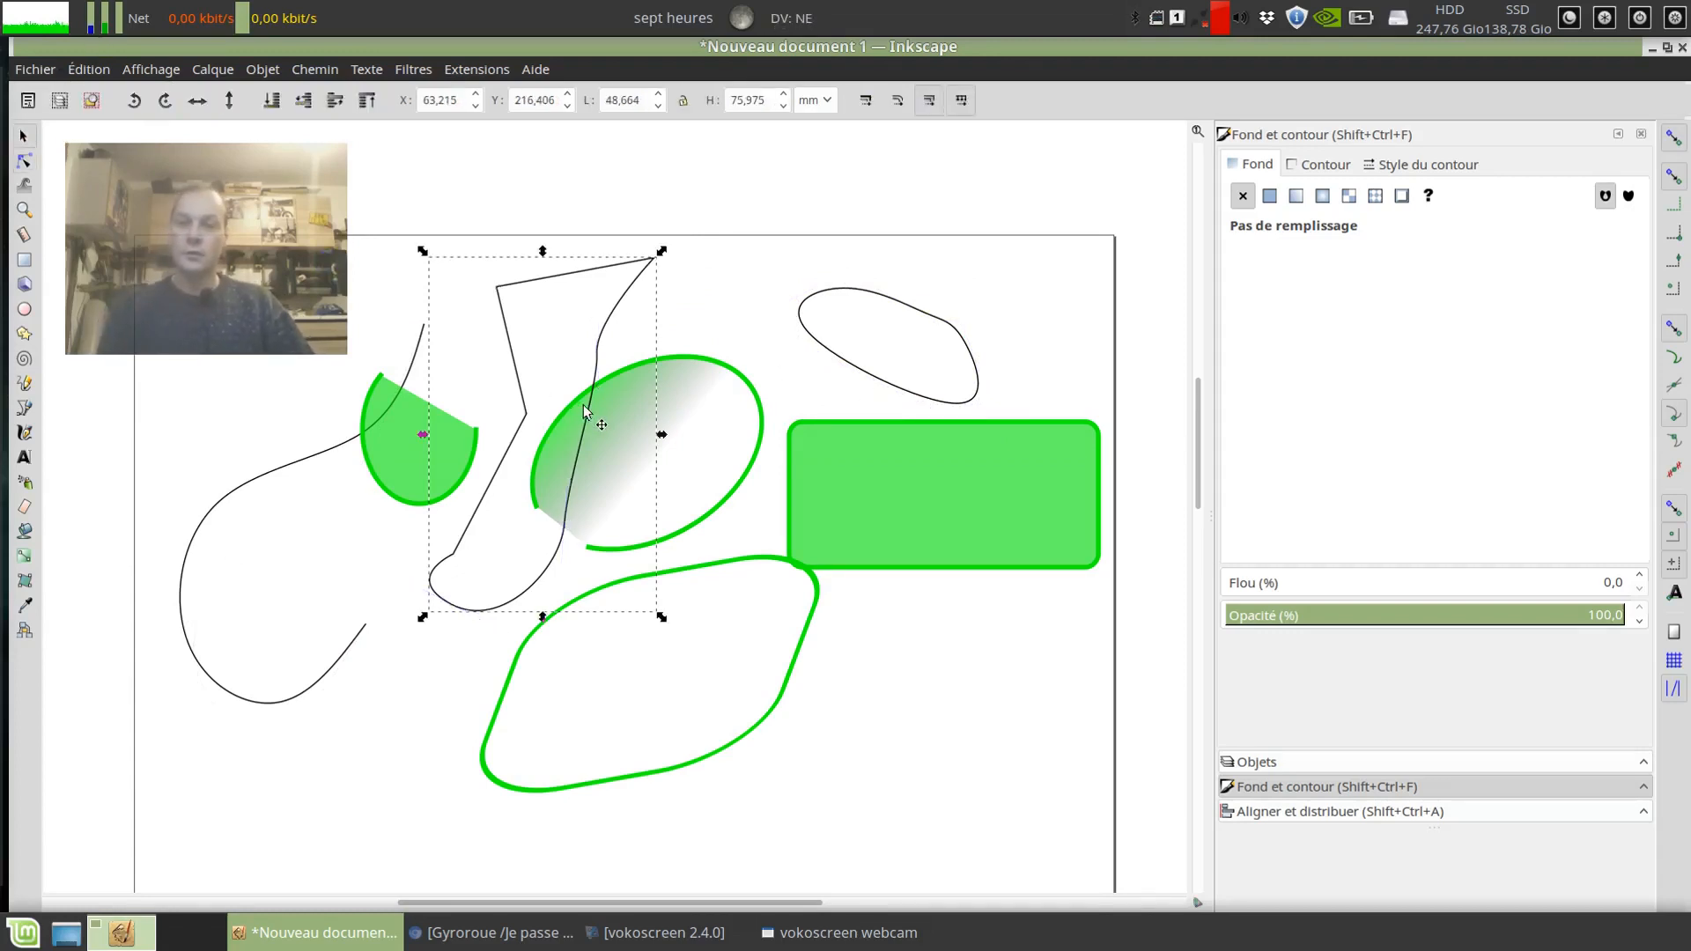
drag(585, 409, 965, 624)
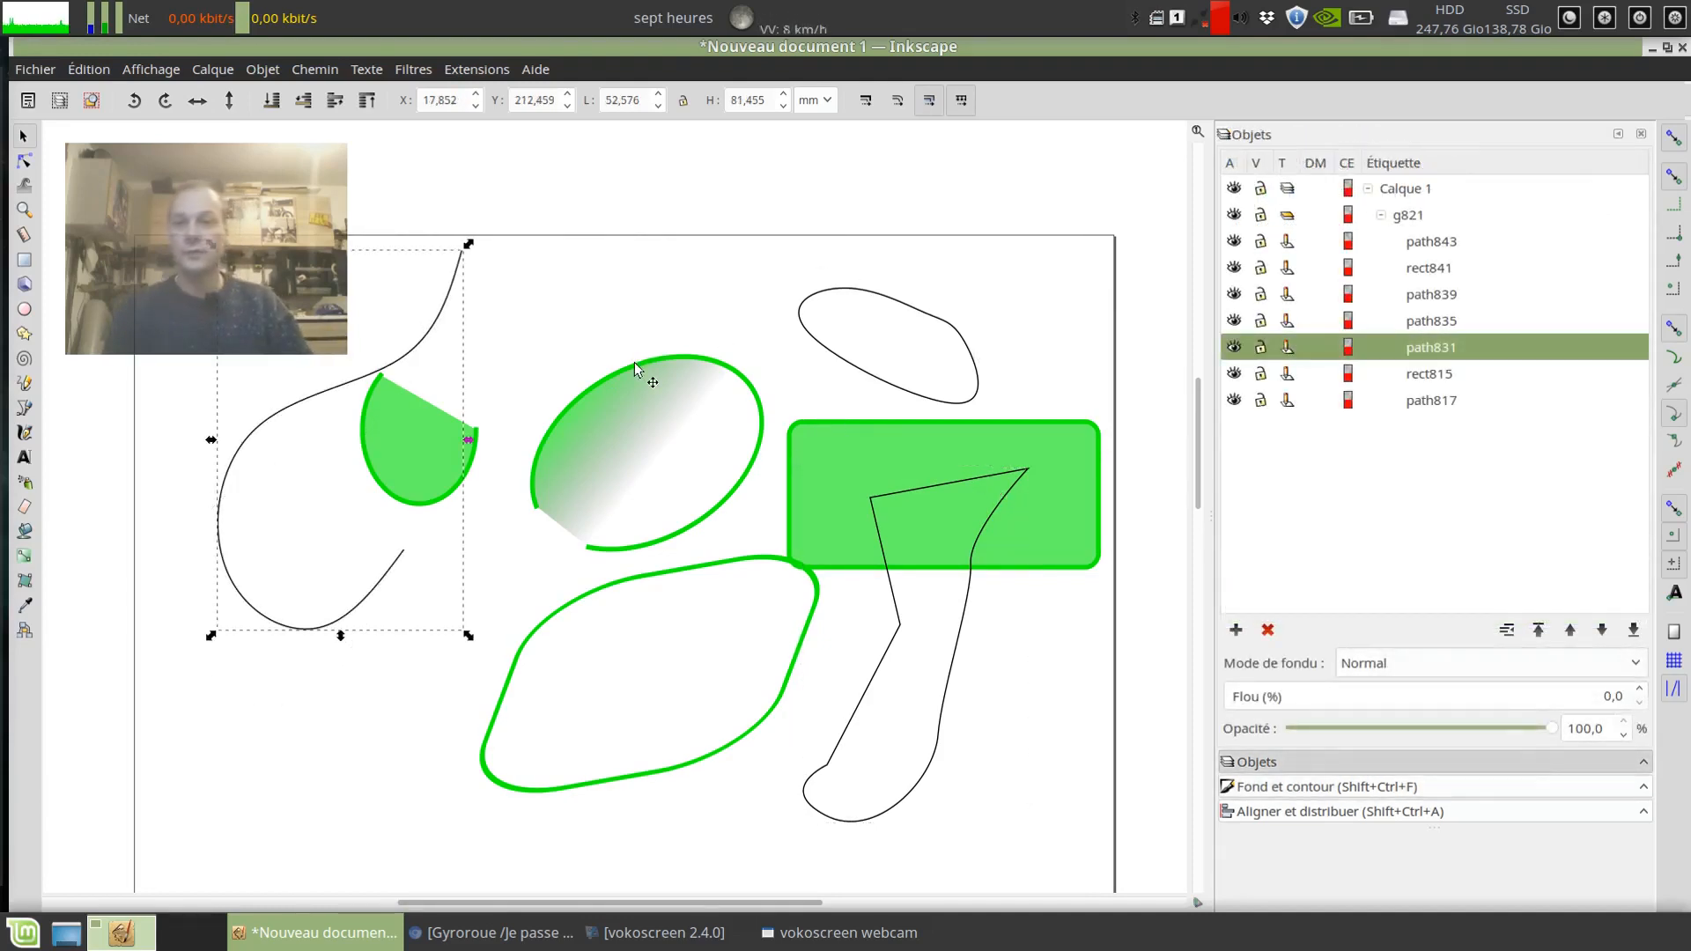
Convert the gradient ellipse arc from an object to a path and show its editable nodes.
click(634, 362)
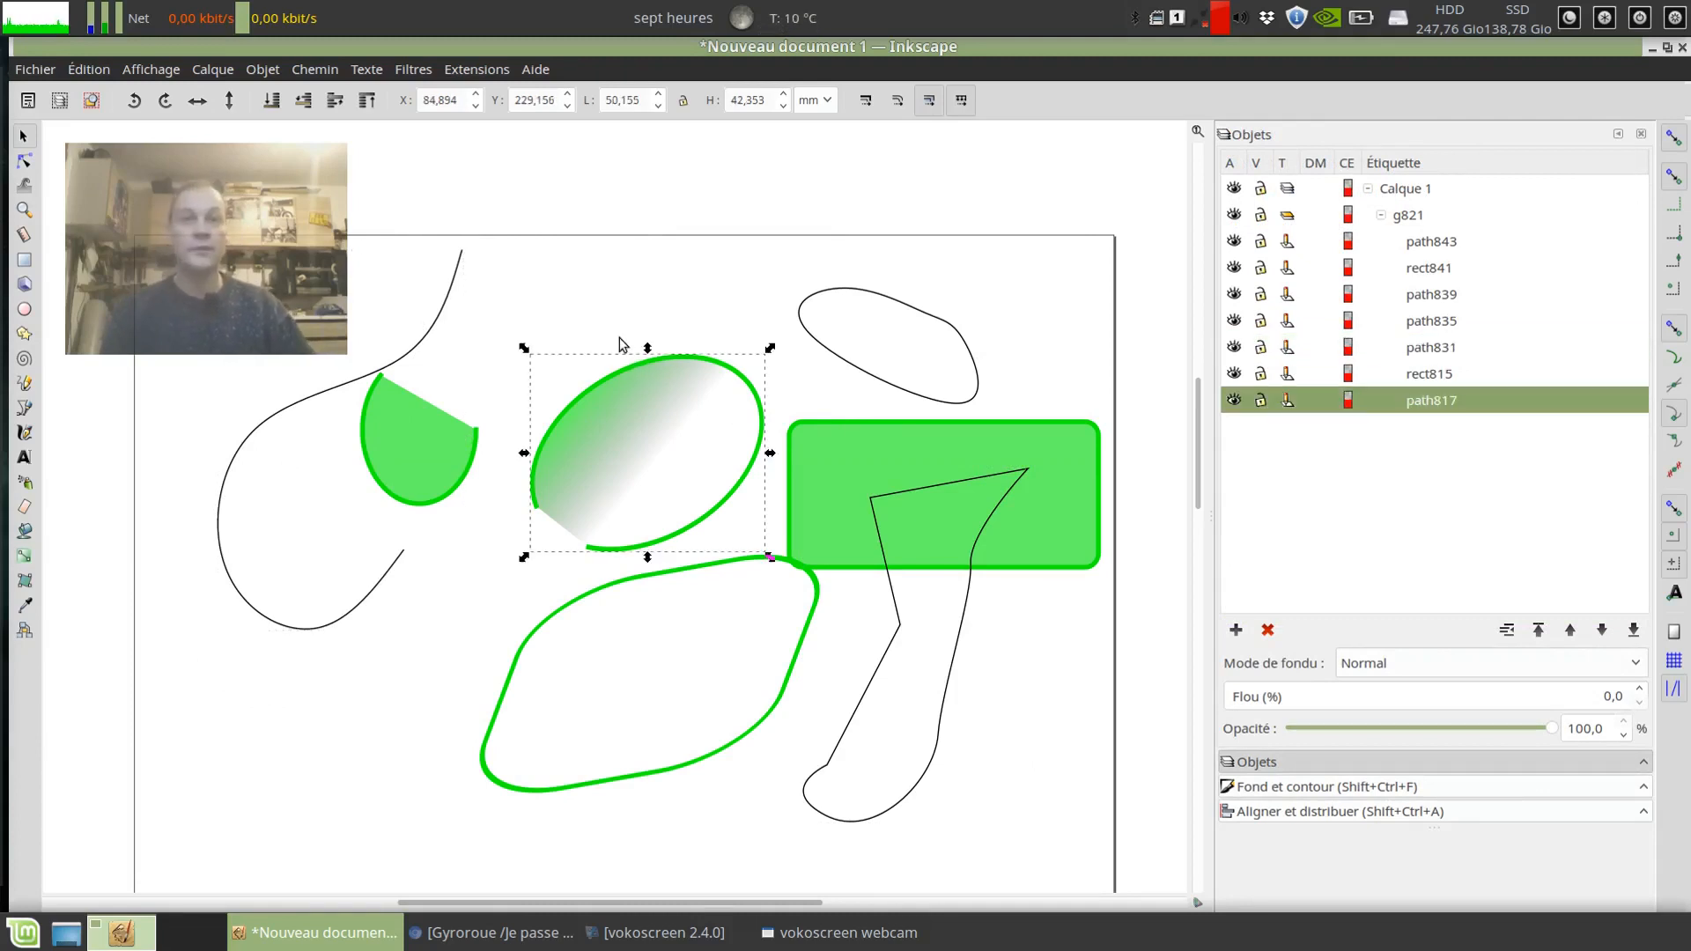
click(315, 76)
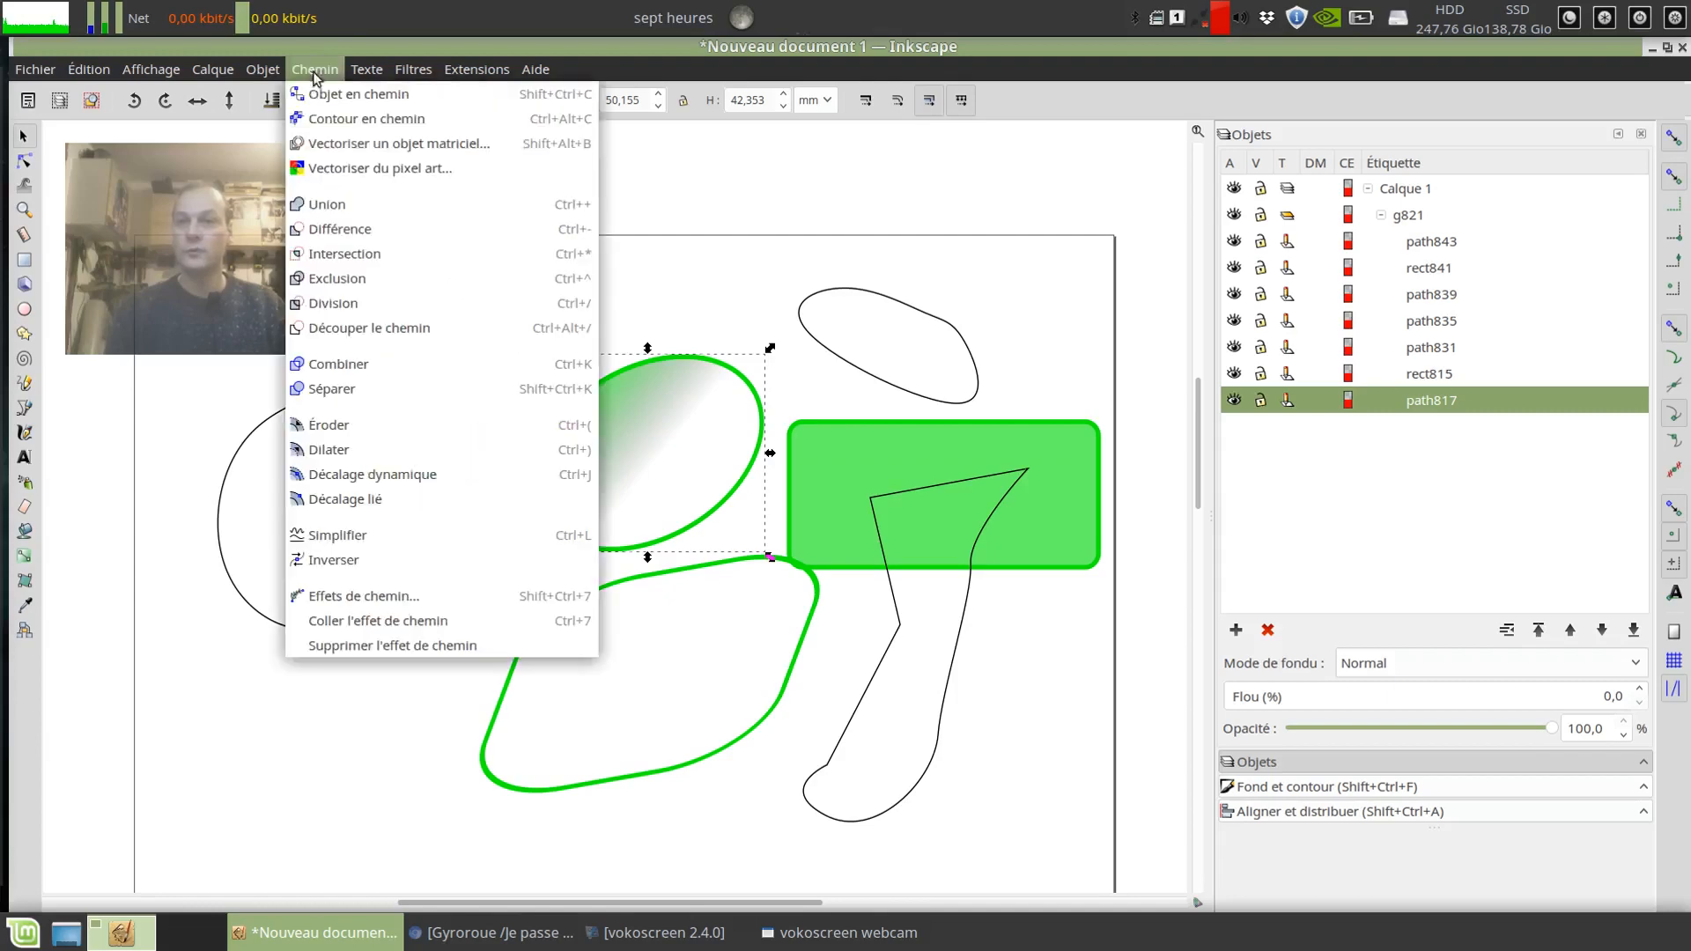
click(388, 94)
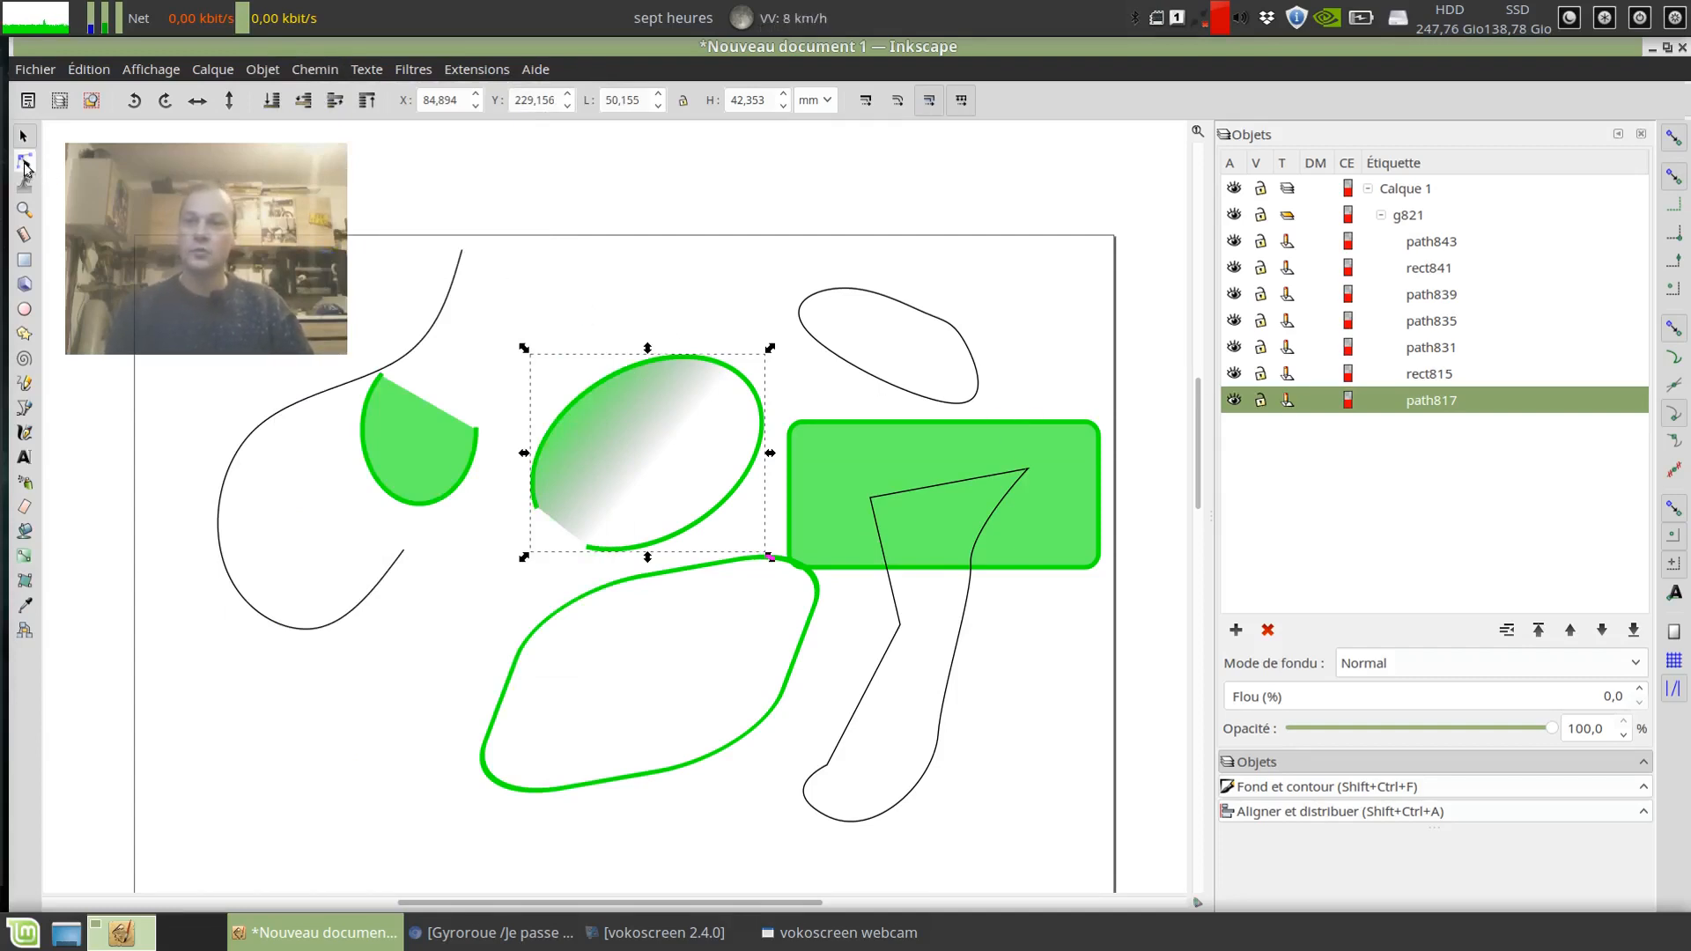
click(26, 161)
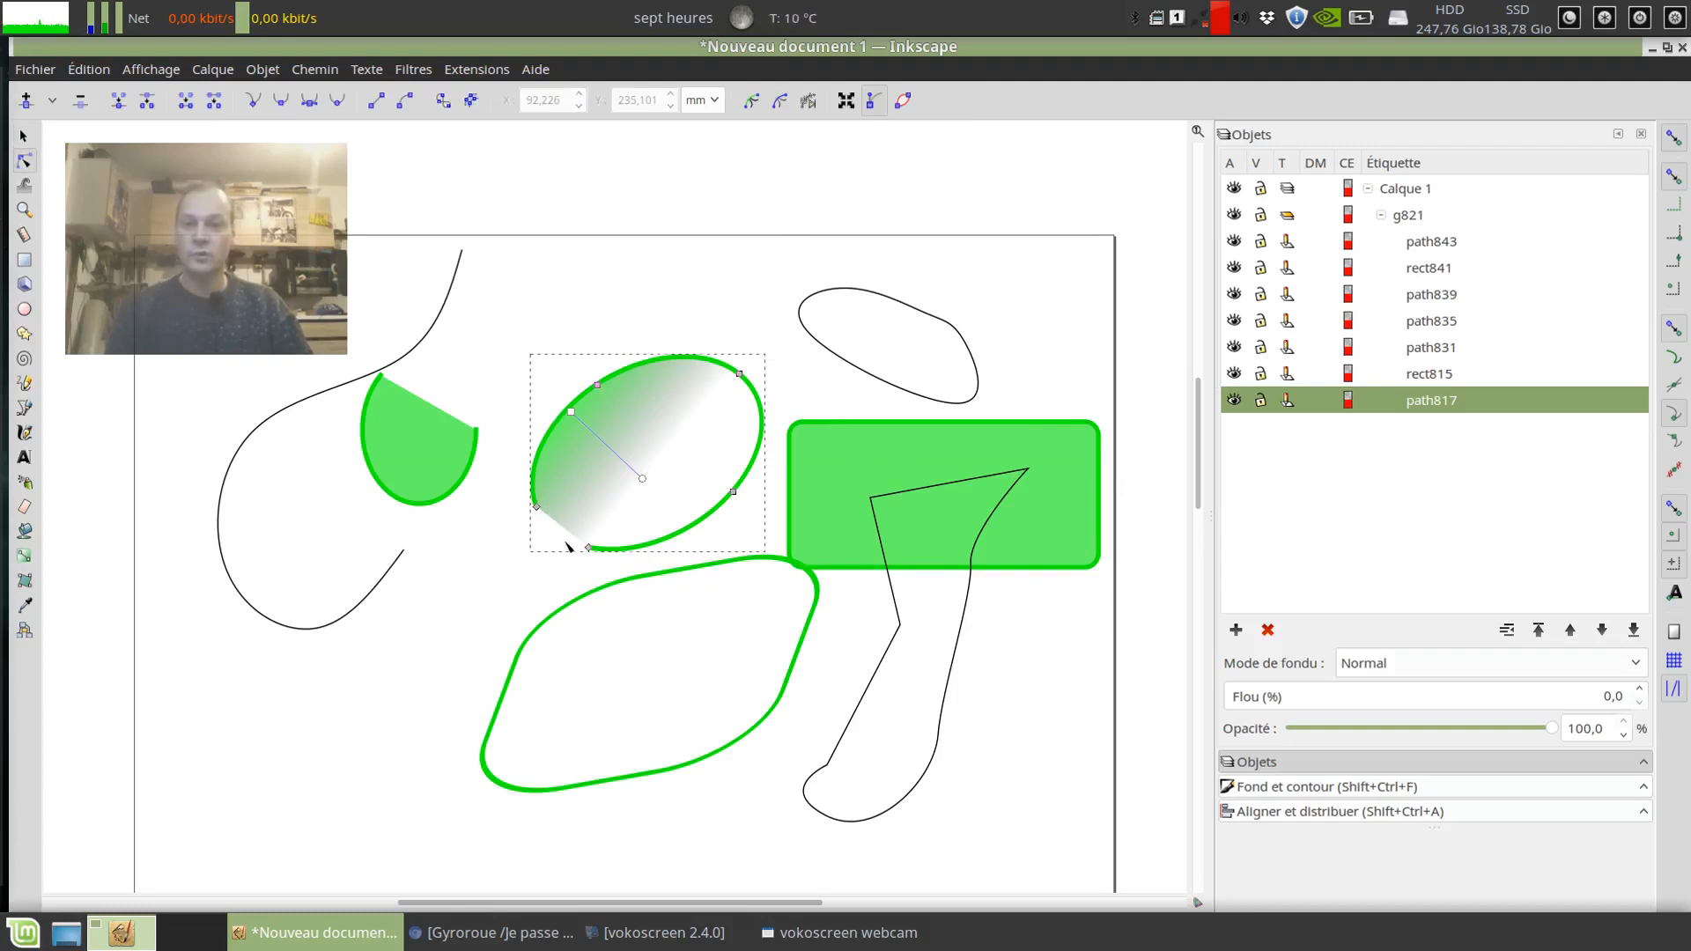
Select the small green arc together with the converted gradient ellipse to compare shape handles with path nodes.
click(405, 444)
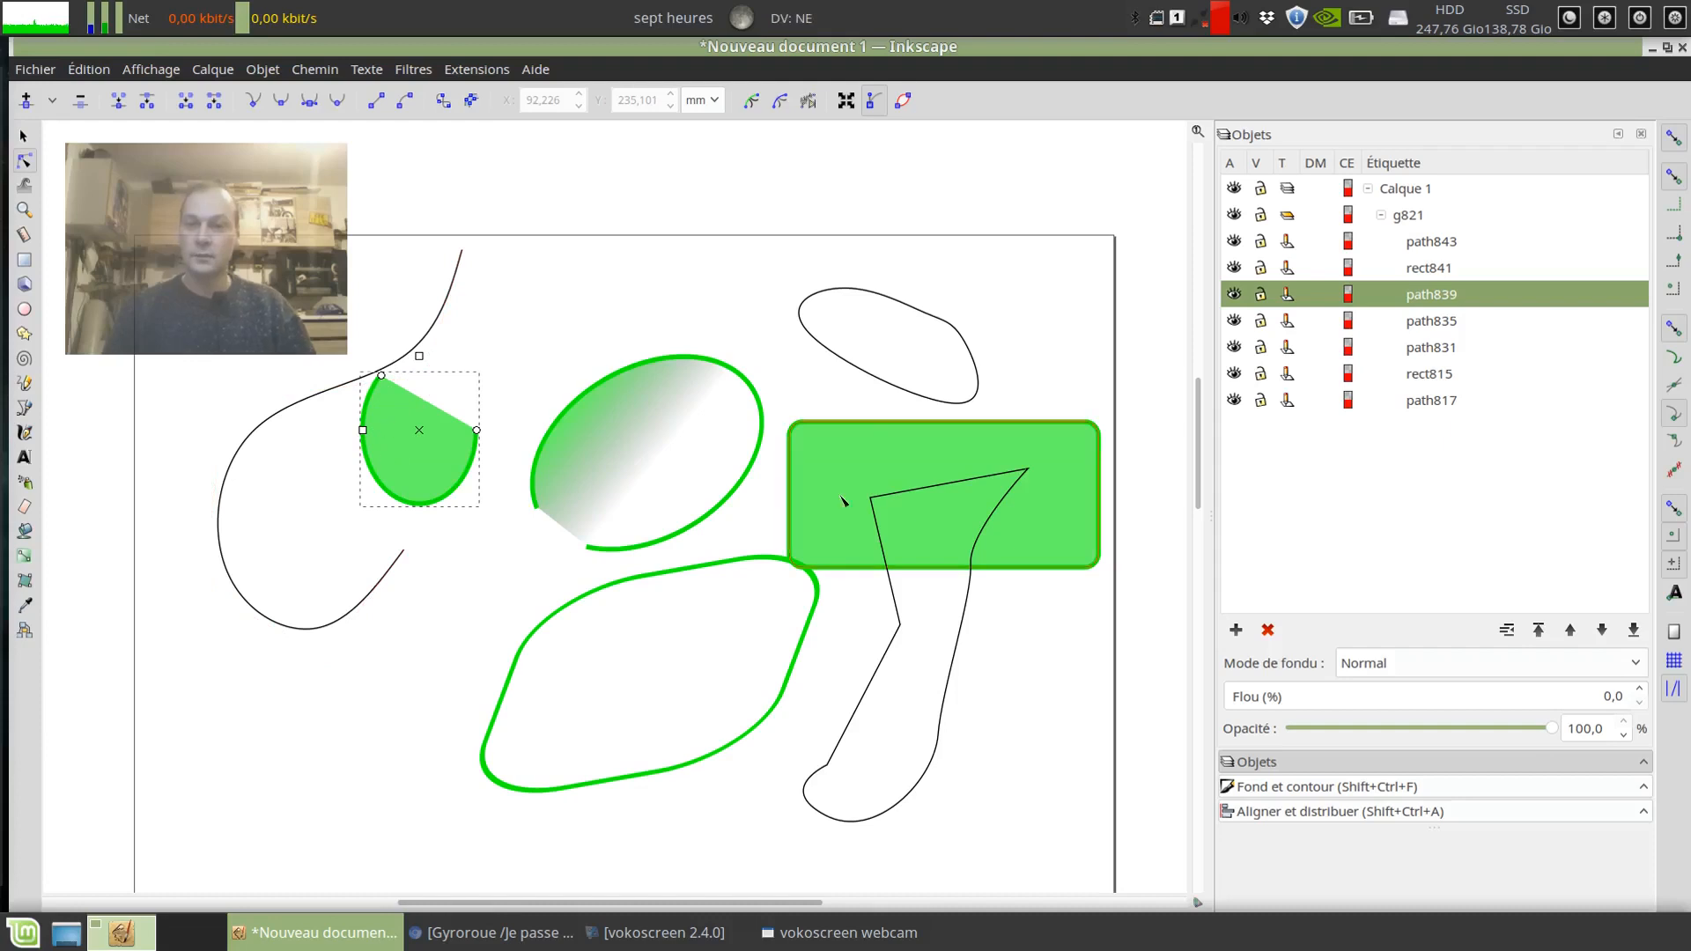
shift+click(652, 543)
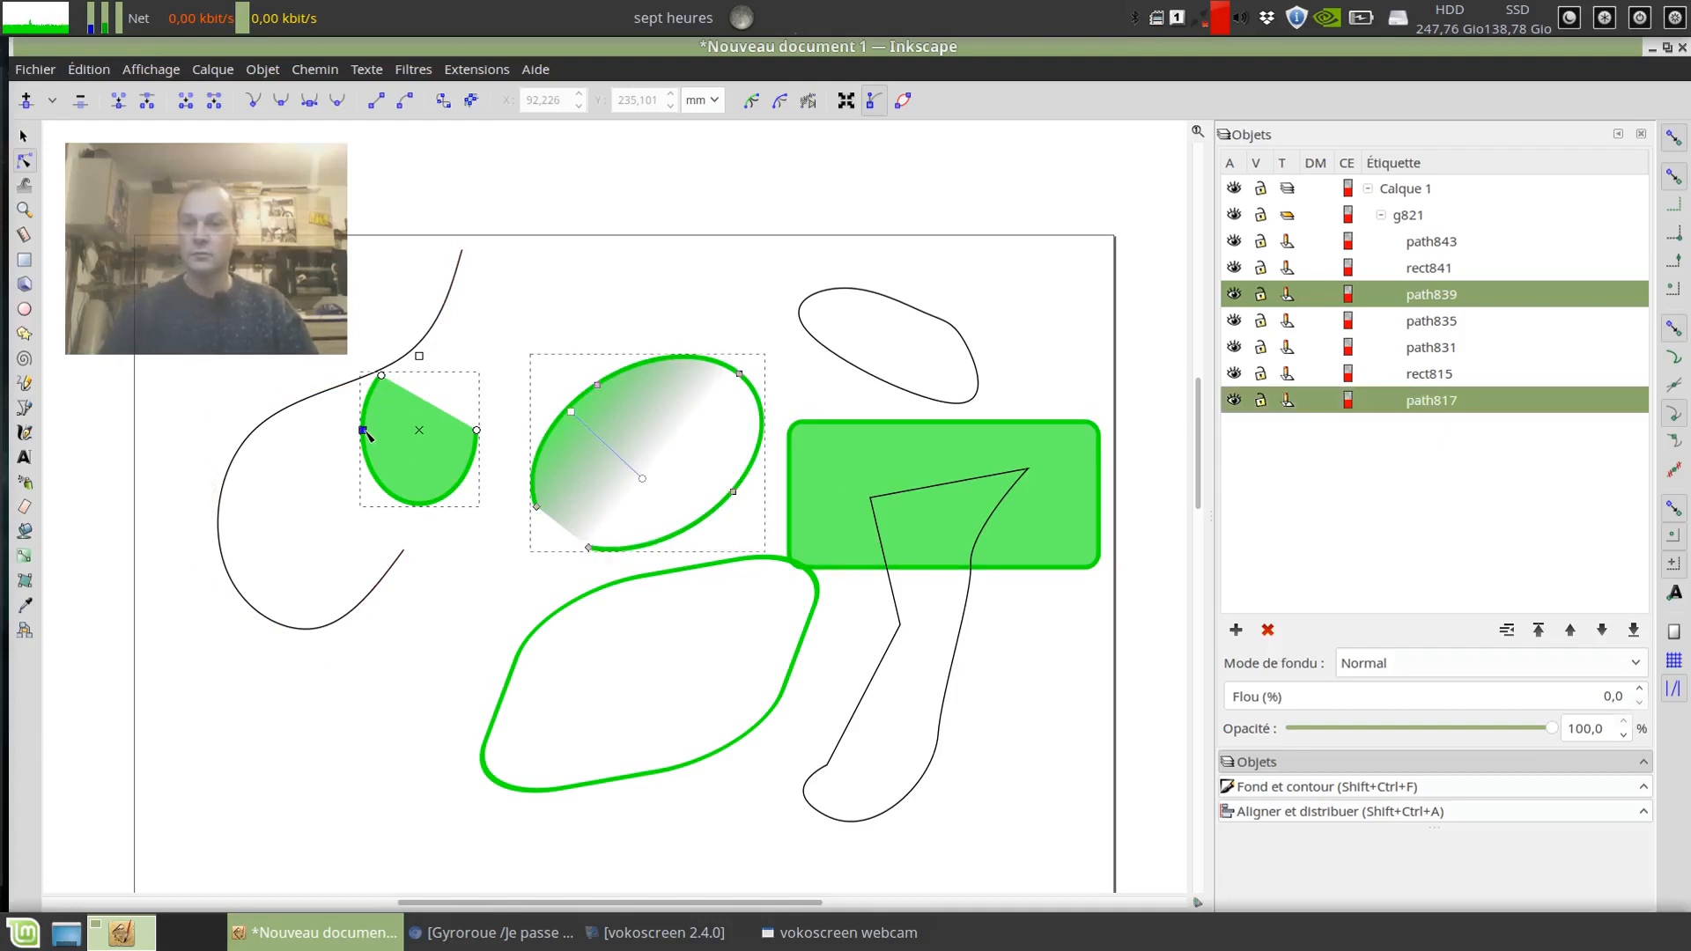
click(419, 361)
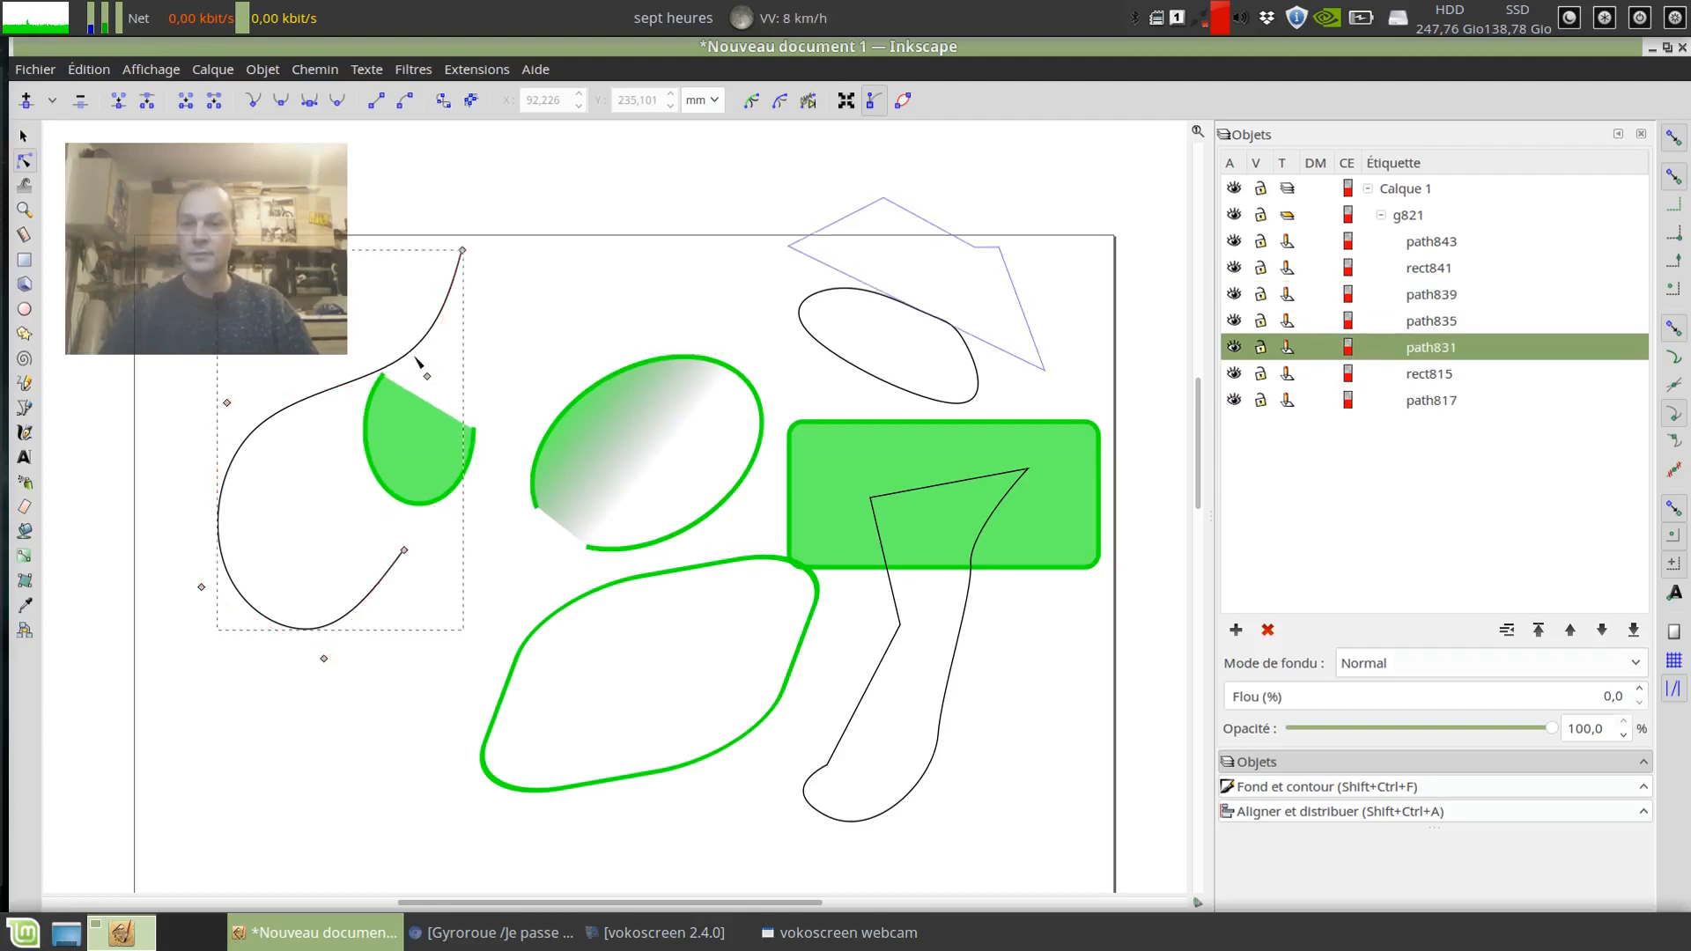
Reshape the converted gradient ellipse into a pointed form by moving its upper, side and lower nodes, and reorient its linear gradient.
click(553, 441)
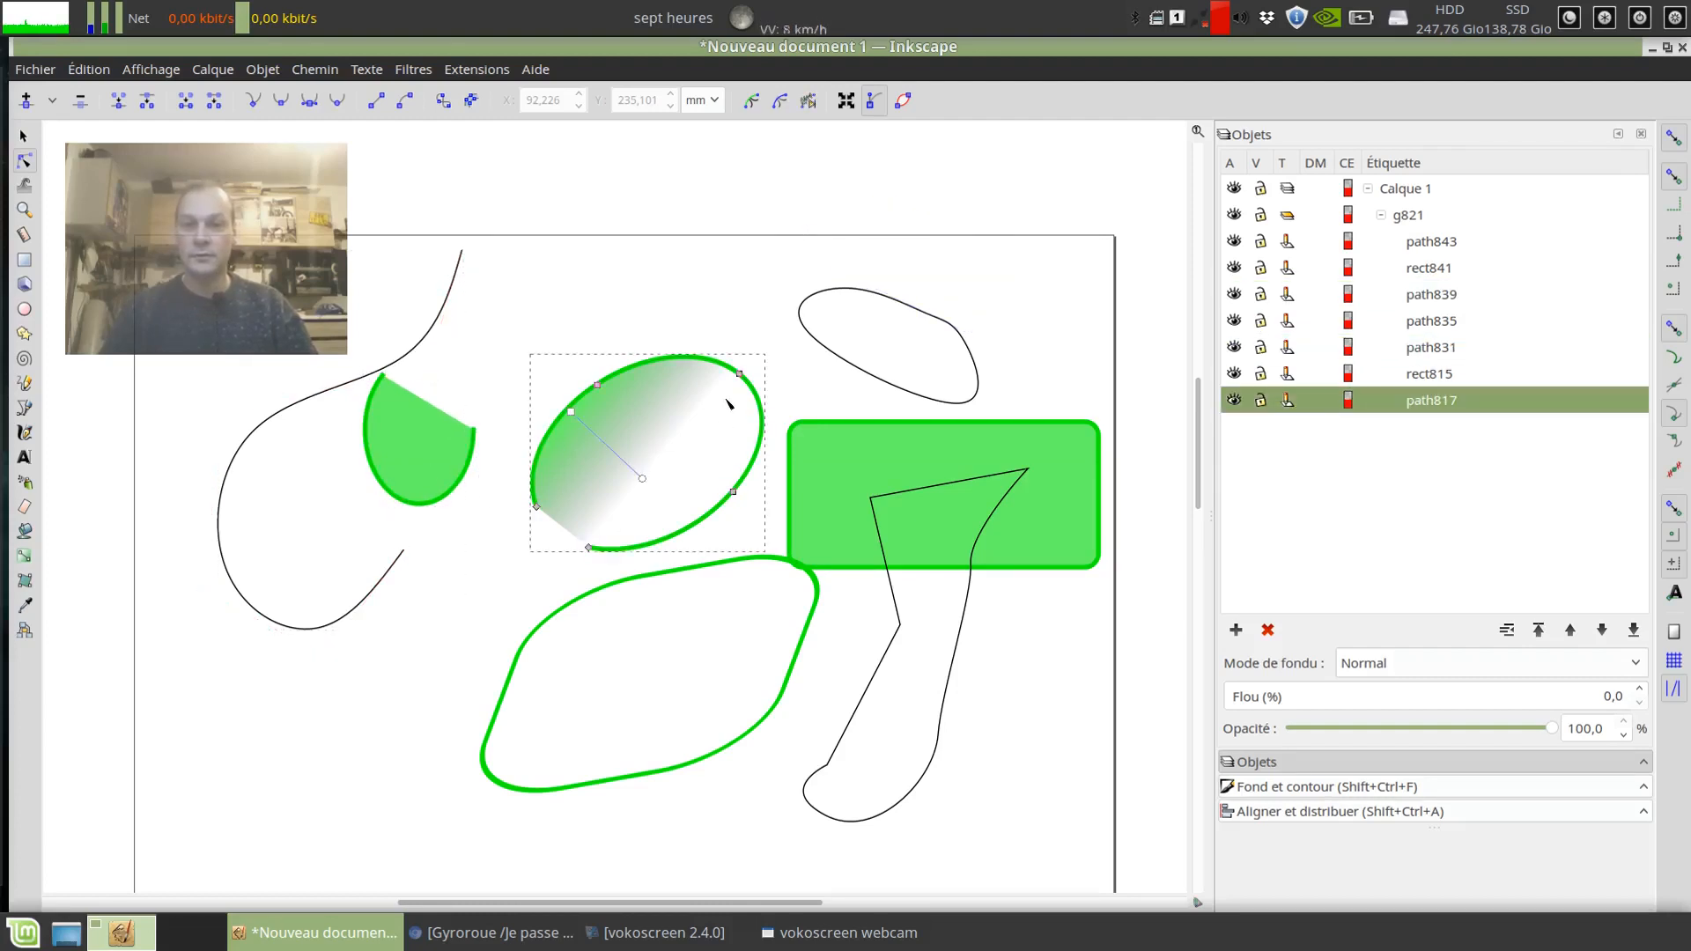
drag(742, 378, 644, 264)
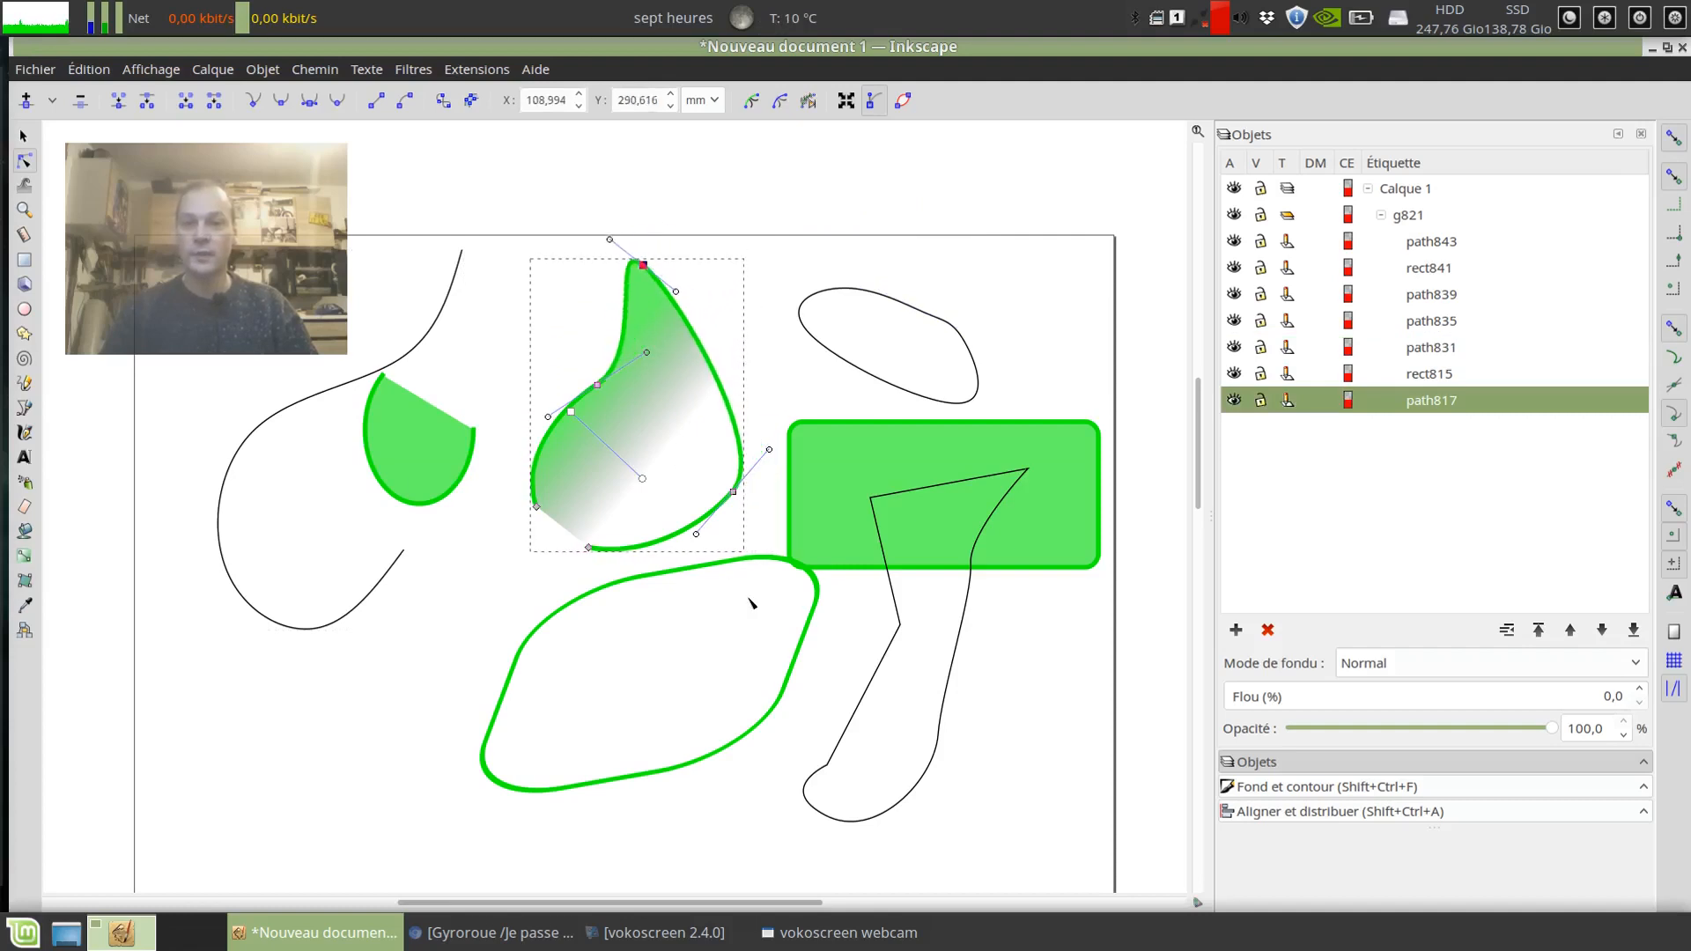
drag(730, 489, 668, 439)
drag(734, 493, 764, 448)
drag(594, 552, 632, 536)
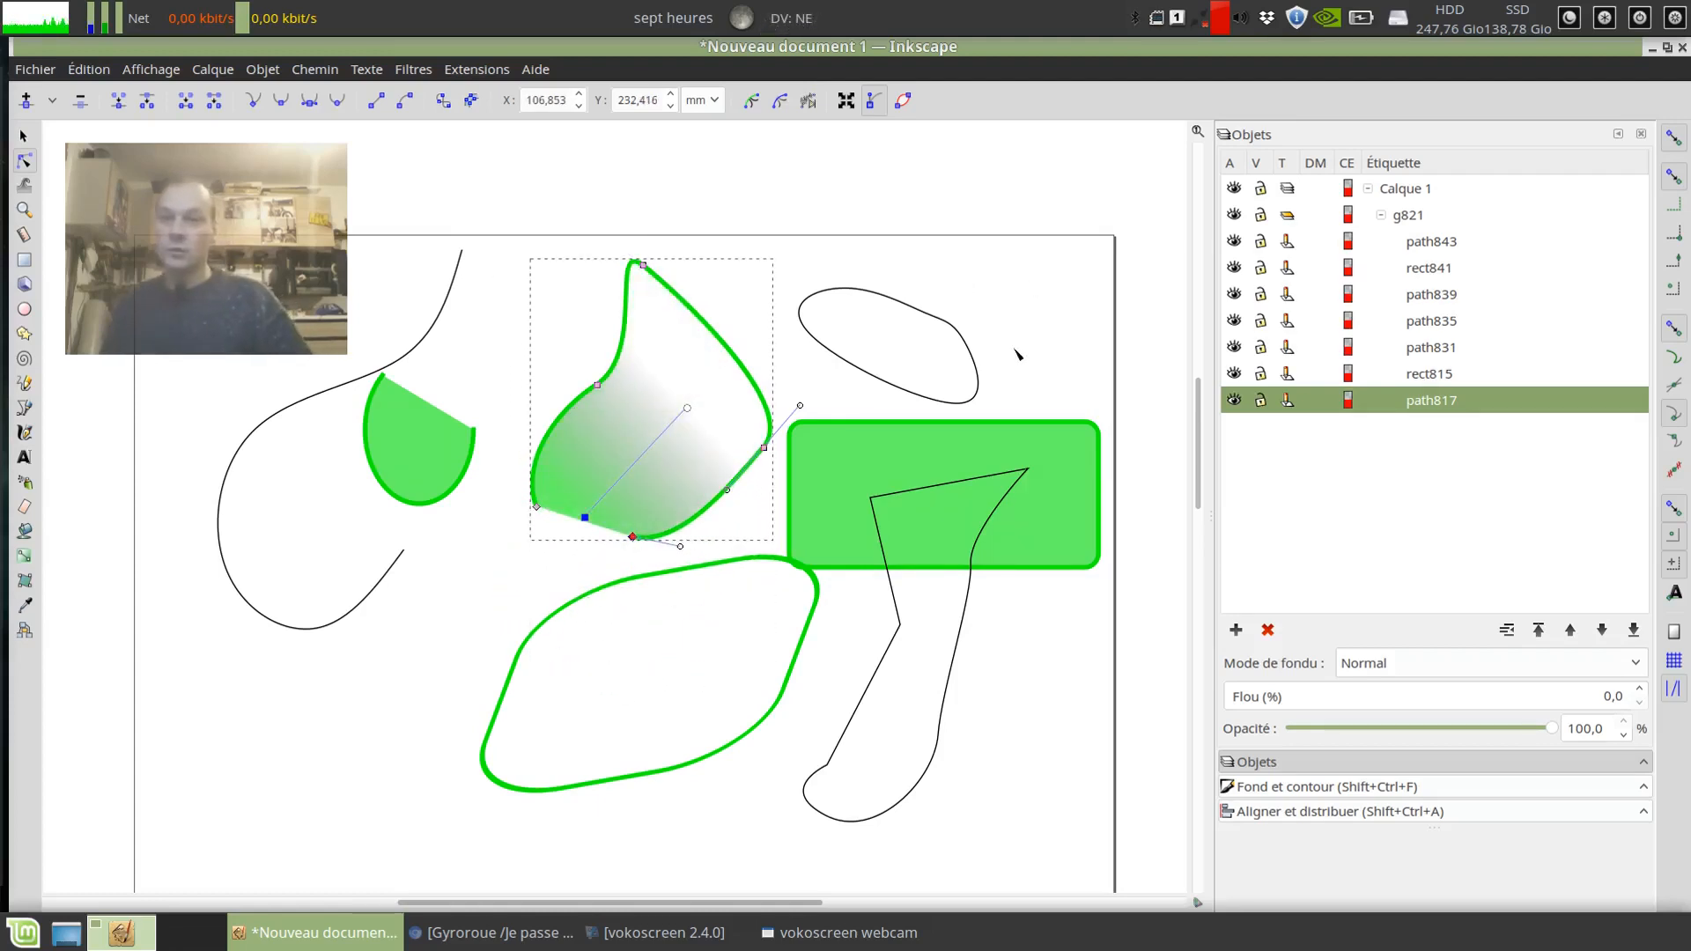